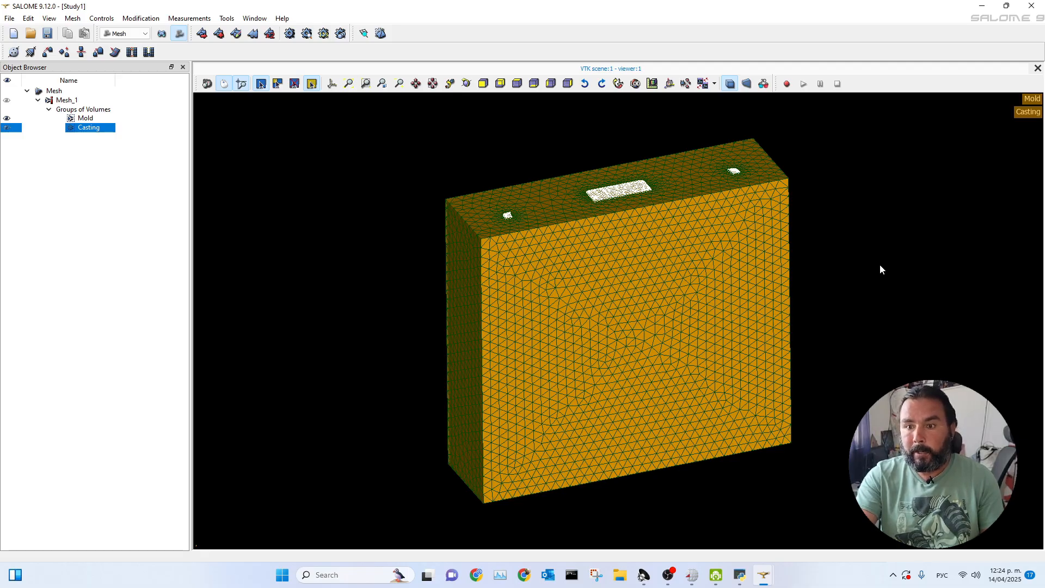
Inspect the Casting and Mold volume groups by hiding and reshowing each one, and view the mesh in the other SALOME study.
click(7, 127)
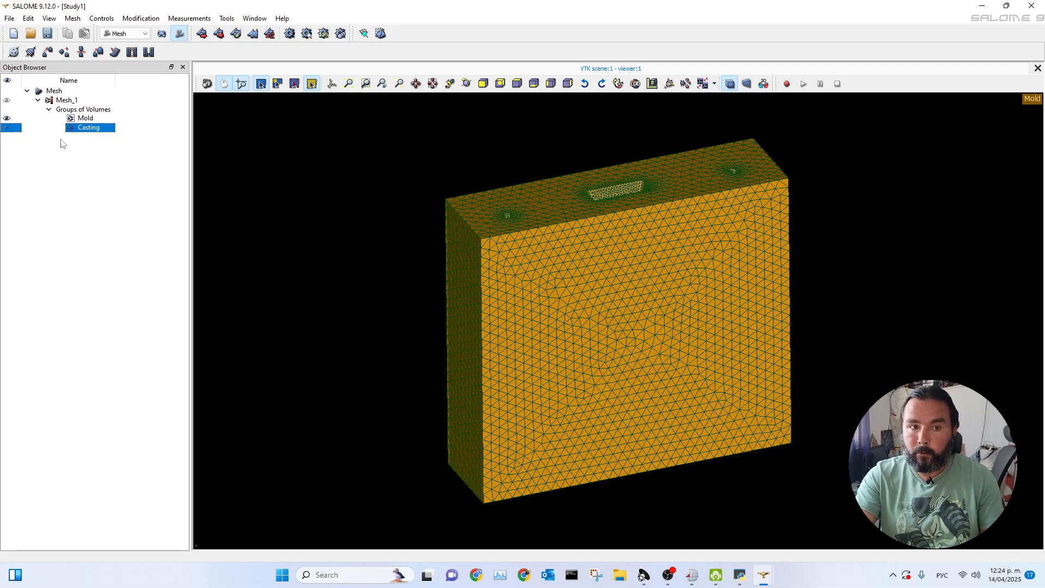
click(7, 127)
click(6, 119)
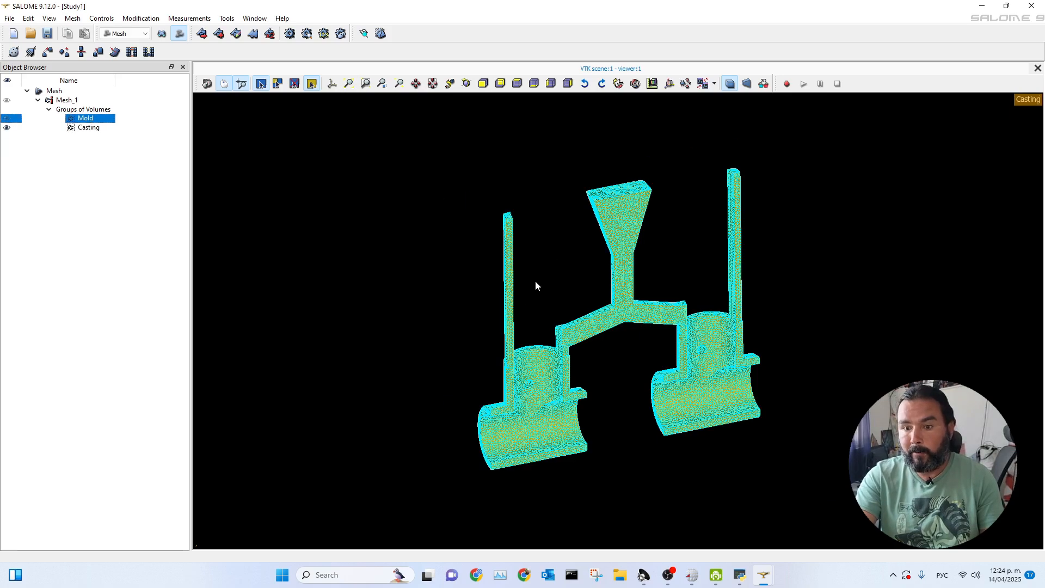
click(6, 118)
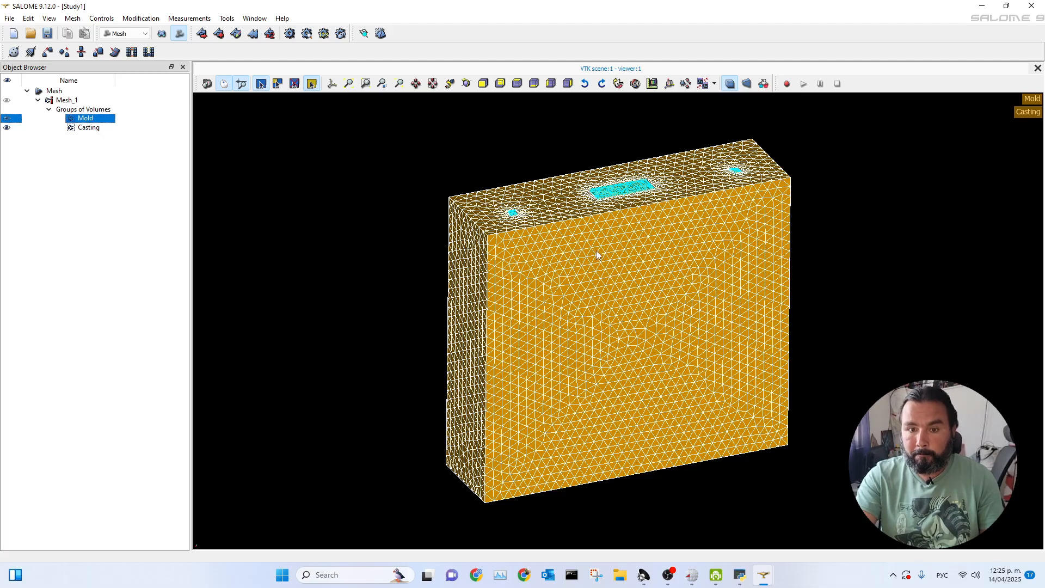
mouse_move(764, 577)
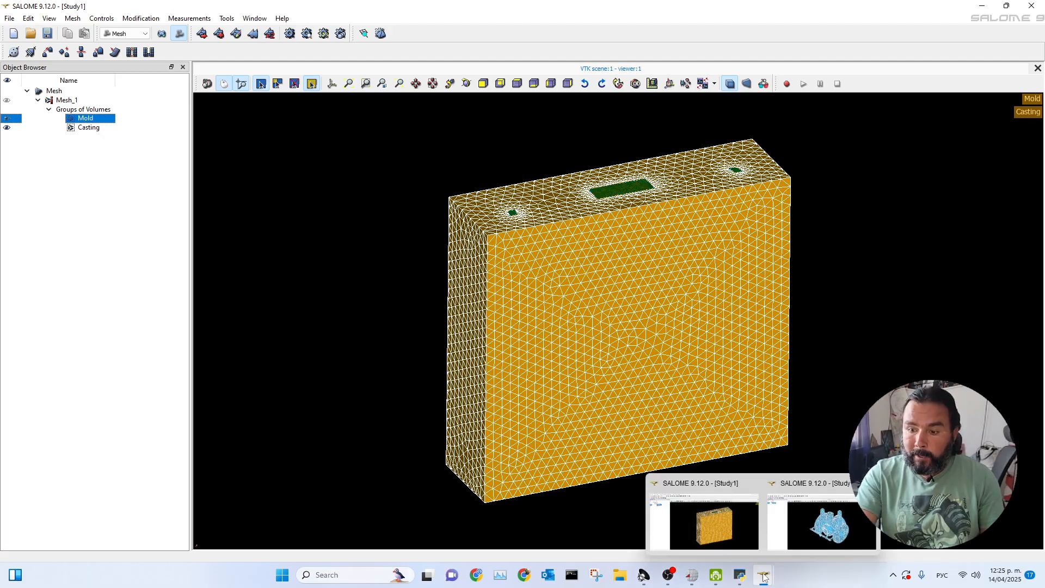
click(809, 535)
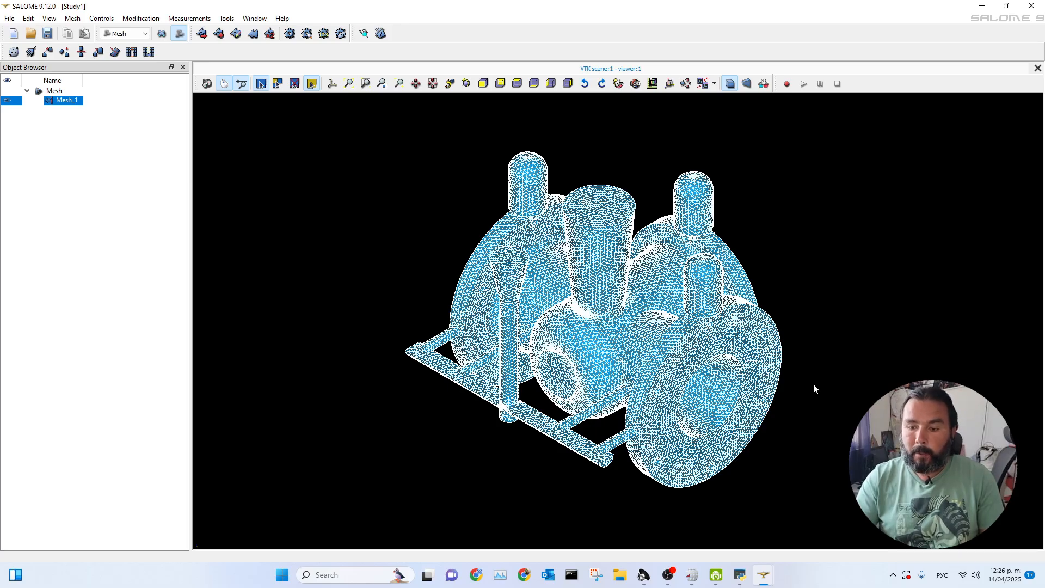
Switch to the PoligonSoft launcher and start the Master module.
click(690, 585)
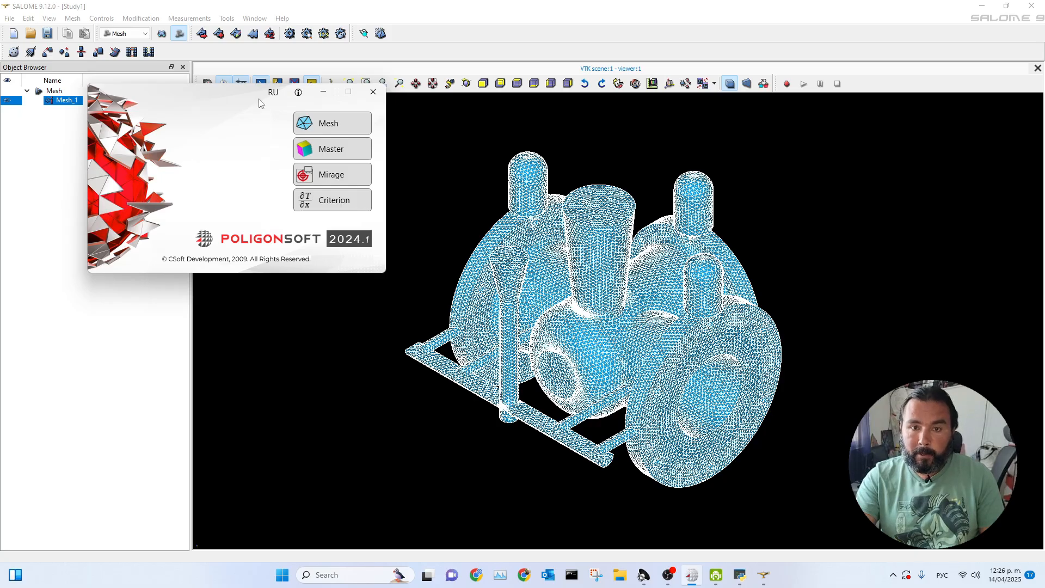
click(315, 152)
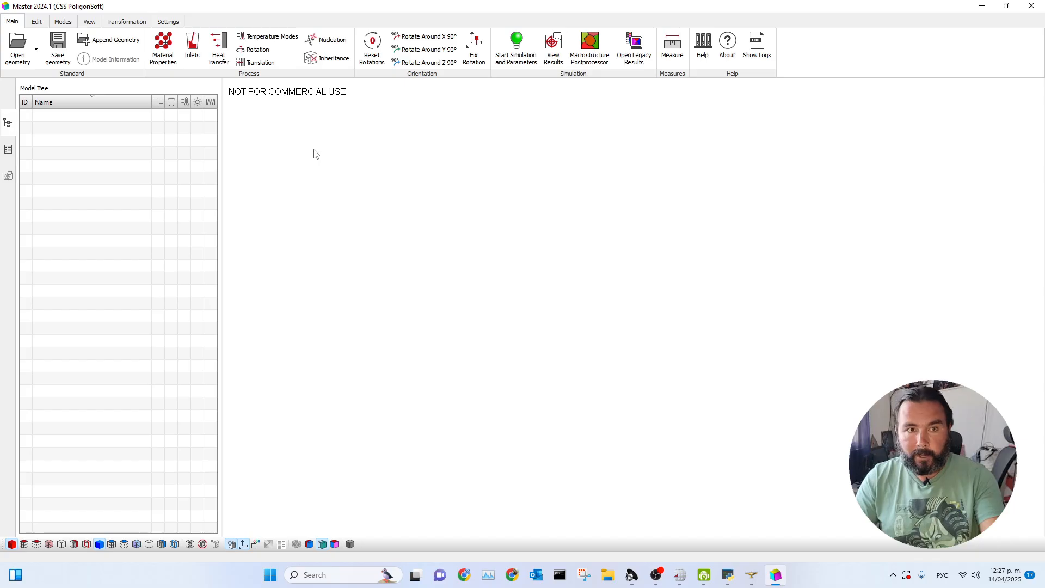
Consult the user manual's "Preparing the Modeling Area" section and close the manual.
key(F1)
drag(328, 96, 461, 110)
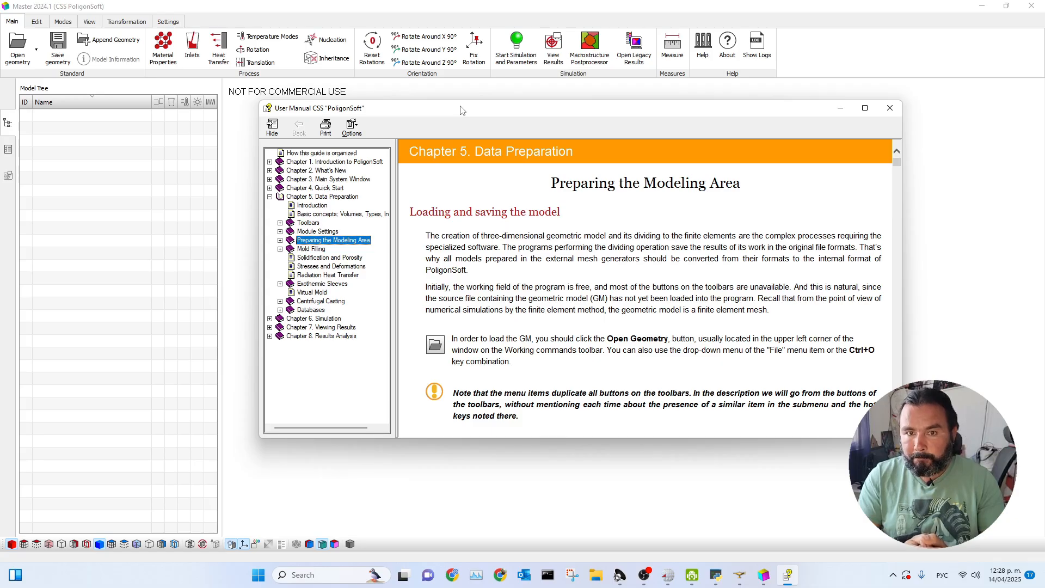
click(890, 108)
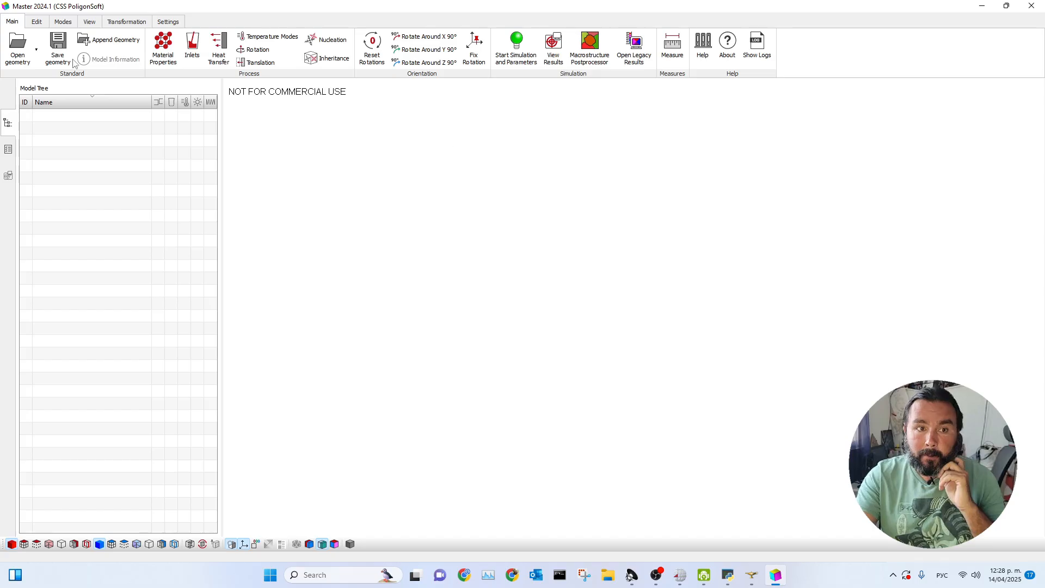
Load lesson1.med from the LessonFree folder as Salome geometry in millimeters, without keeping the previous simulation parameters.
click(18, 53)
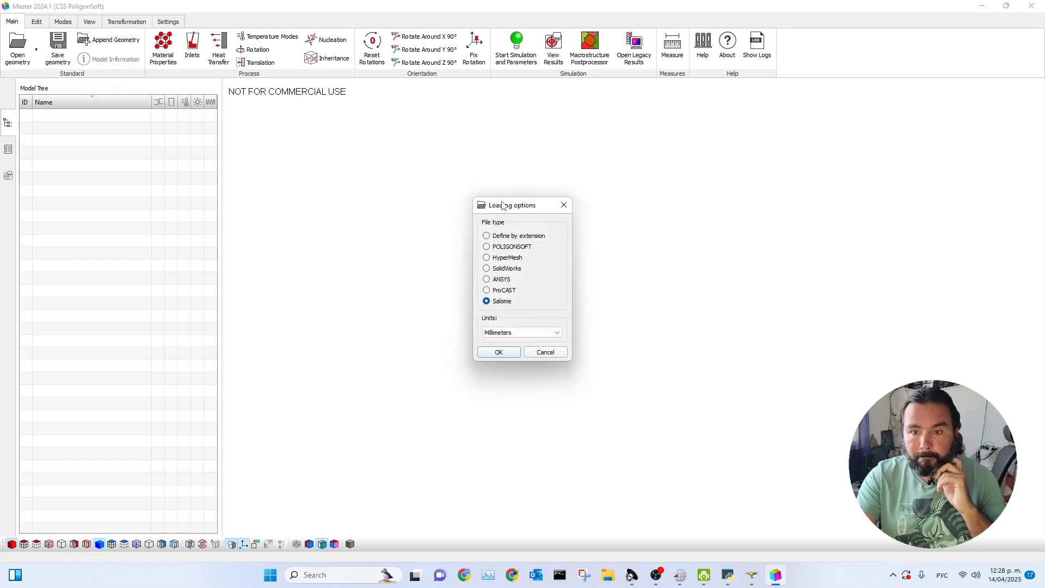
drag(502, 204, 533, 139)
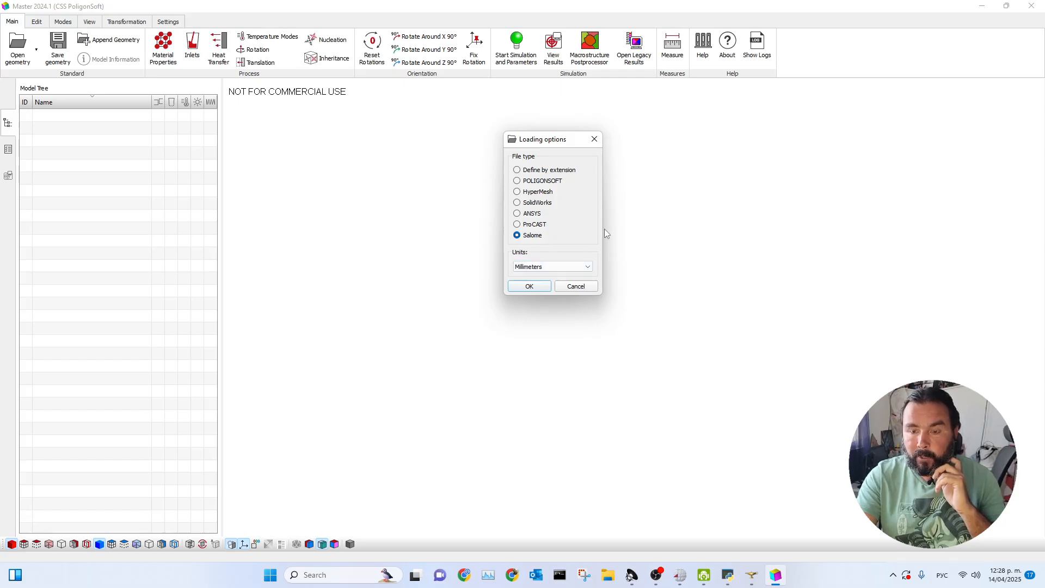
click(532, 287)
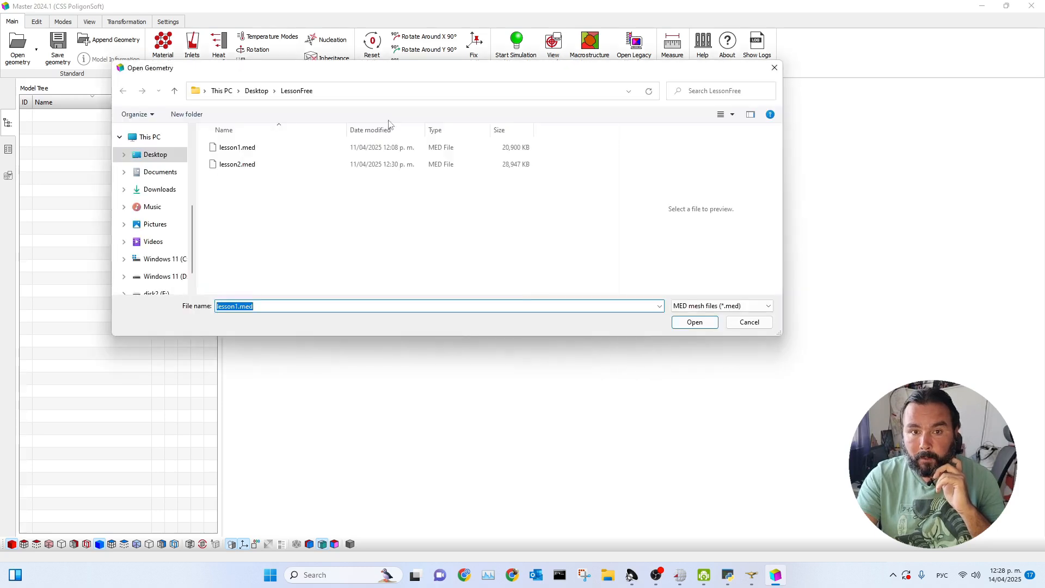
drag(386, 75, 534, 150)
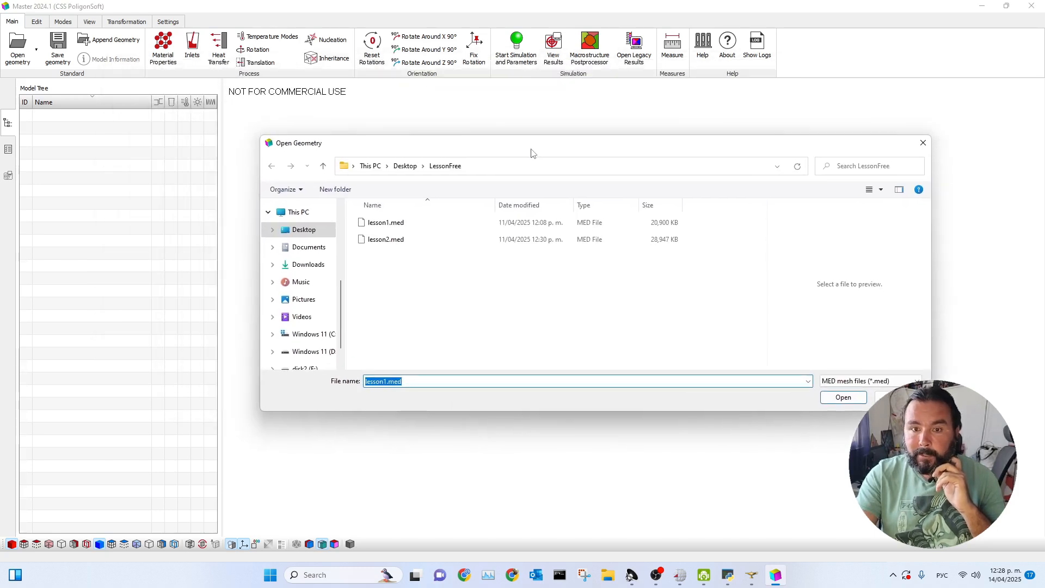
click(384, 229)
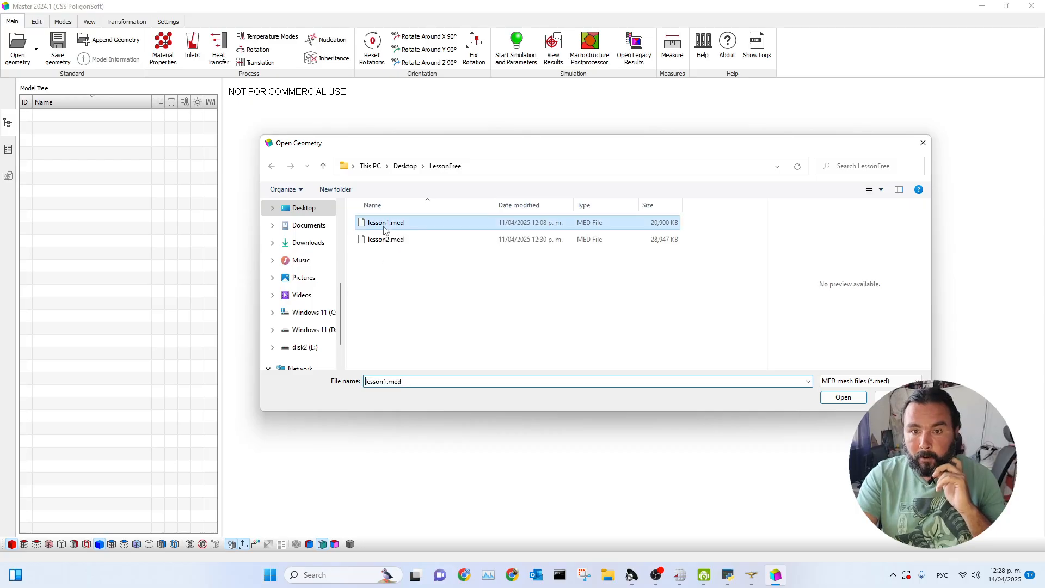
click(824, 402)
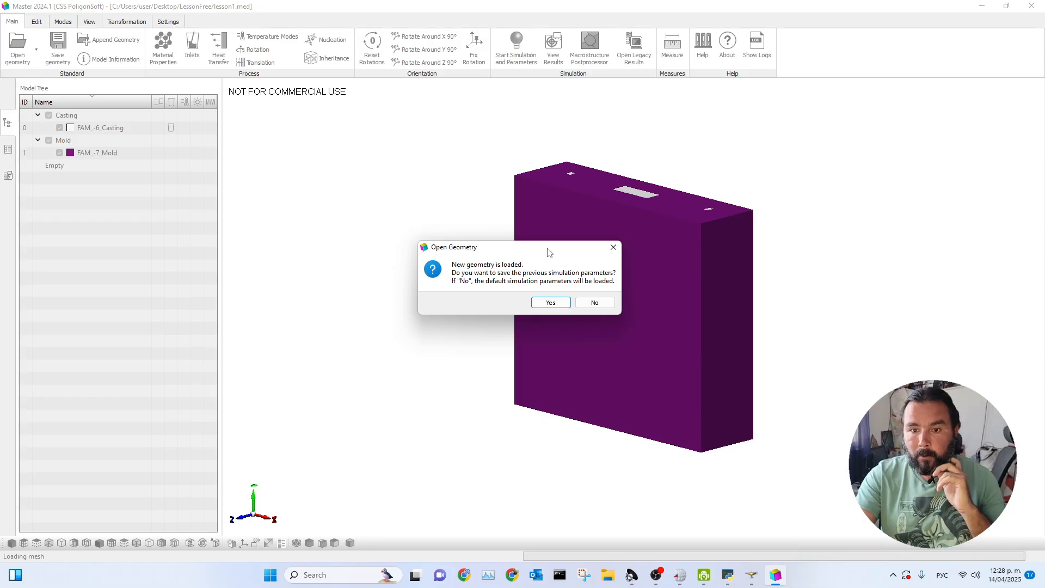
drag(549, 251, 516, 208)
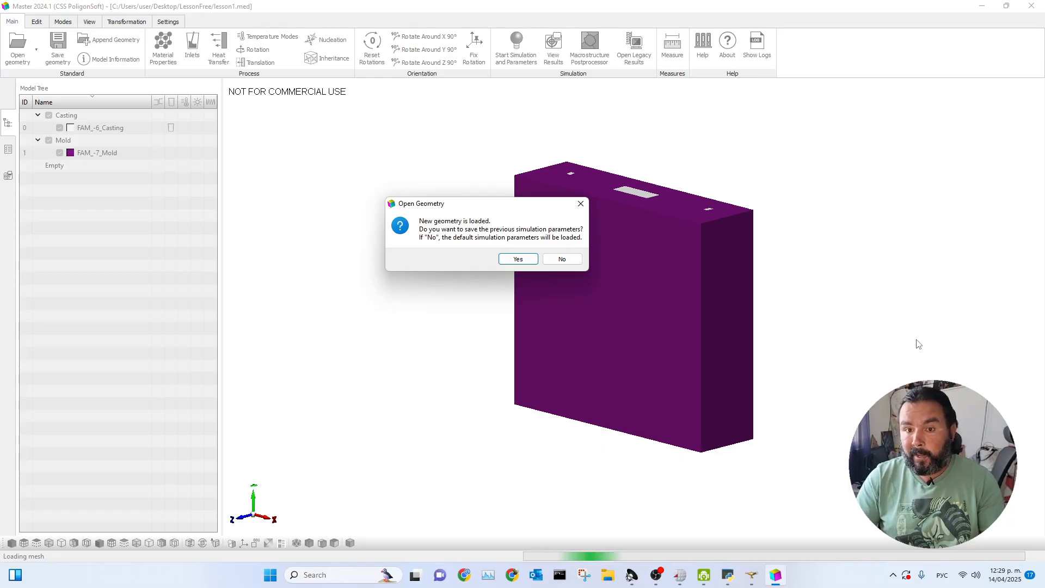
drag(495, 207, 428, 153)
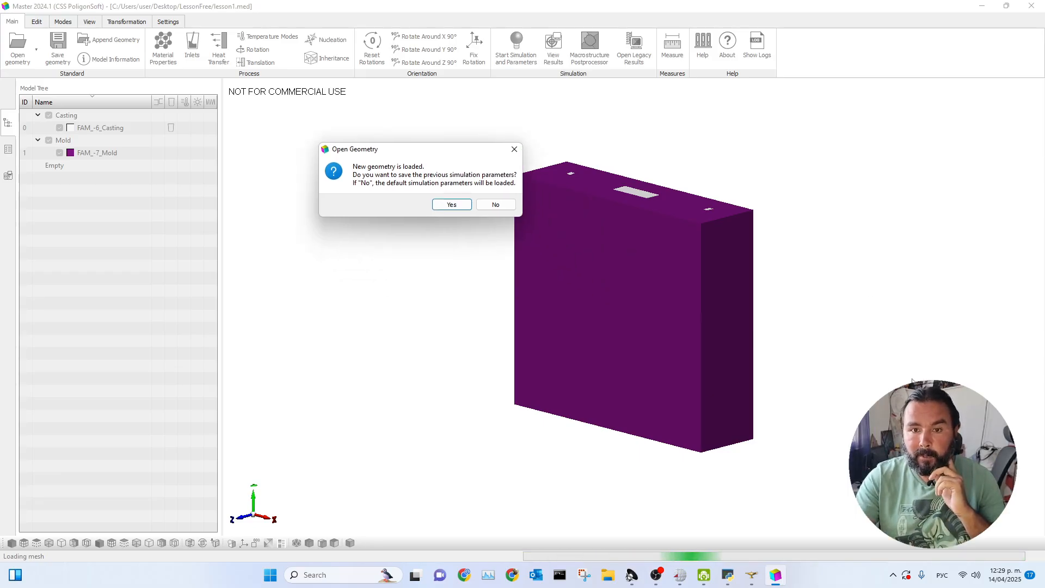
click(493, 204)
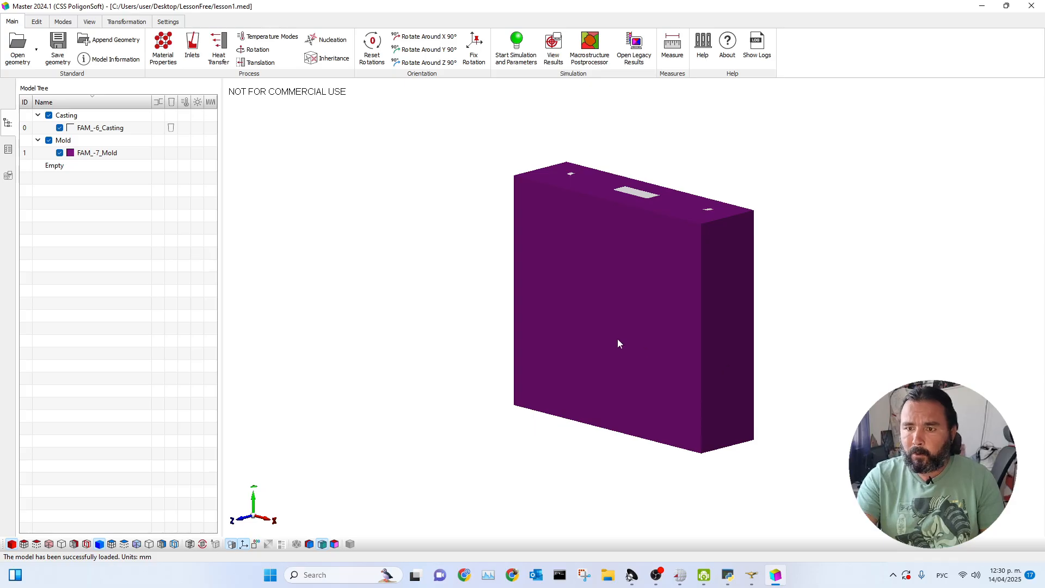
Inspect the loaded mold model from several angles with its volumes coloured by volume type.
drag(676, 474, 769, 462)
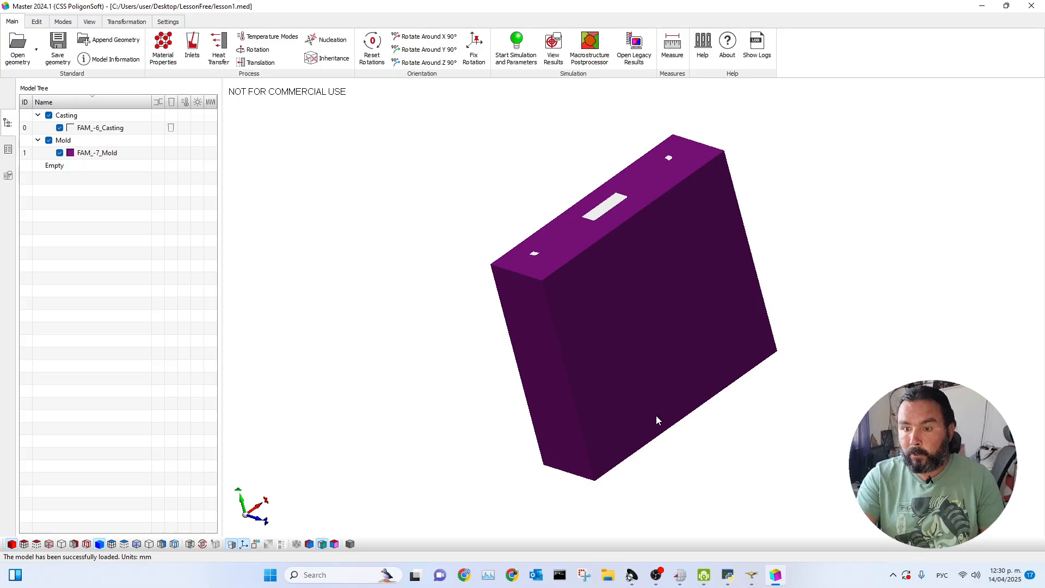
scroll(658, 416, down, 3)
scroll(657, 415, up, 4)
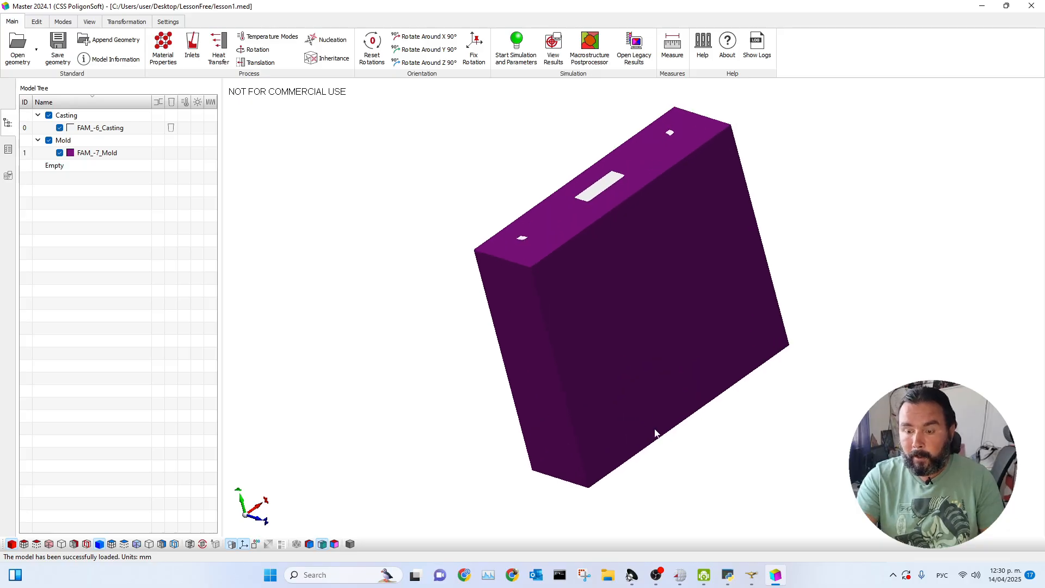
mouse_move(663, 362)
middle_down()
mouse_move(485, 366)
mouse_move(715, 378)
mouse_move(566, 357)
mouse_move(656, 359)
middle_up()
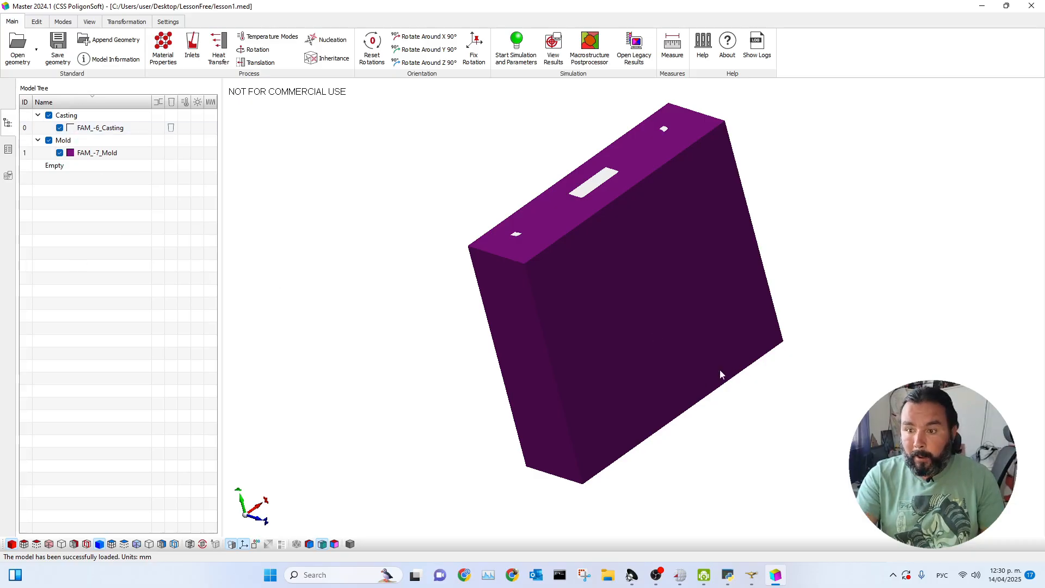
mouse_move(787, 437)
mouse_down()
mouse_move(762, 460)
mouse_move(810, 457)
mouse_move(794, 441)
mouse_up()
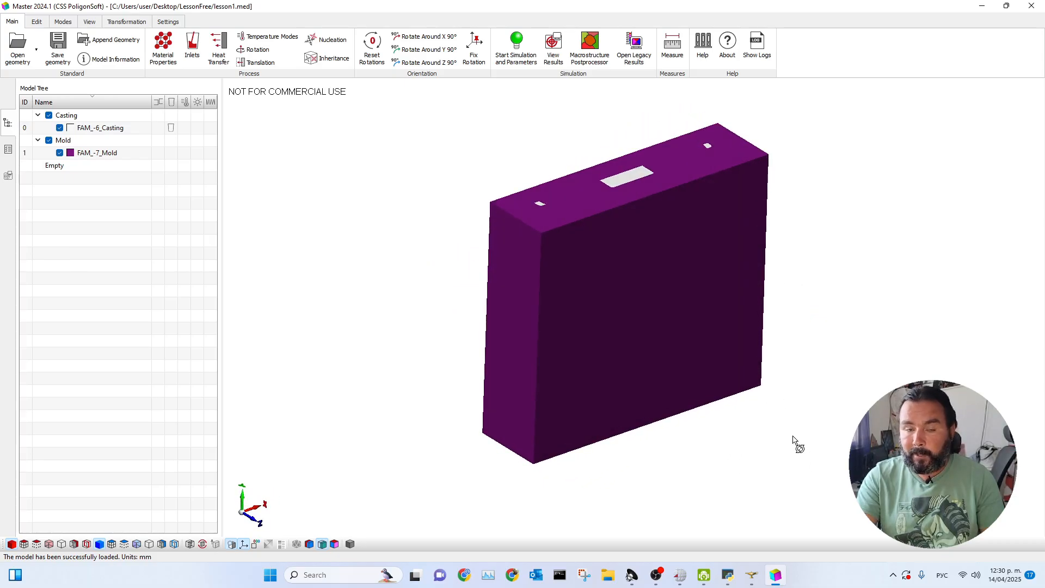
click(62, 22)
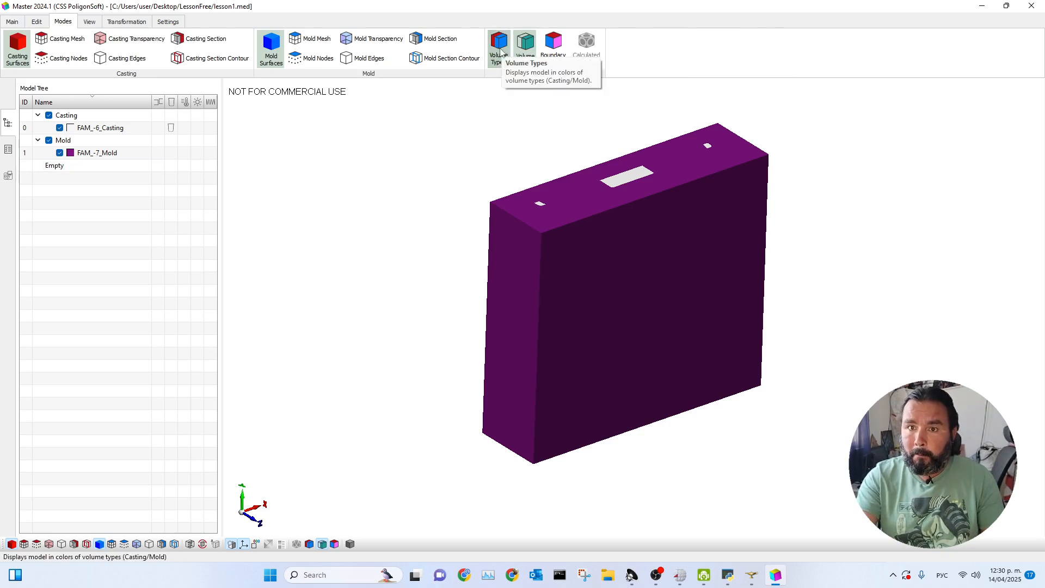
click(499, 58)
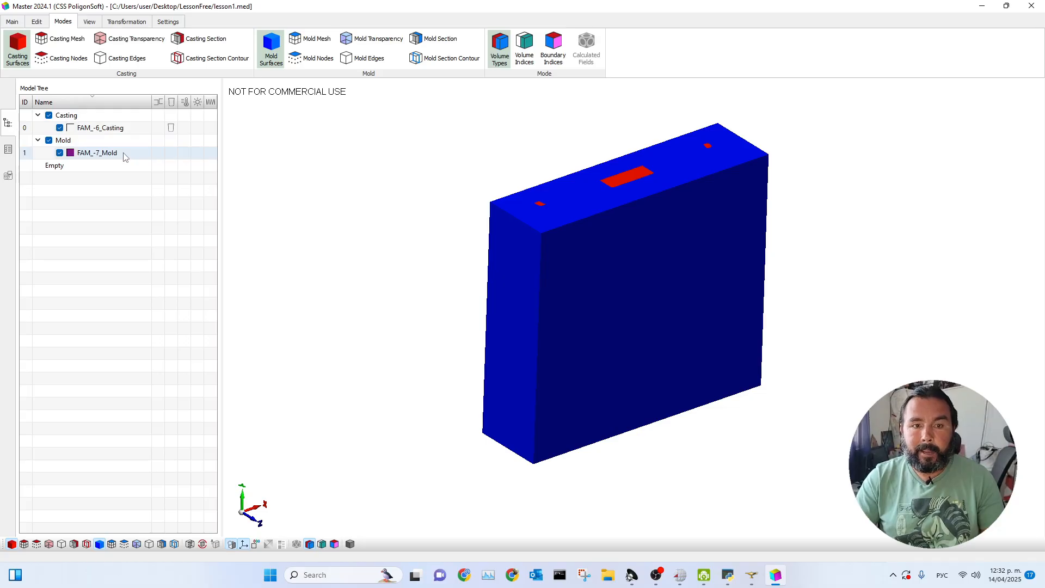
Reassign the FAM_-6_Casting volume to the Mold group and return it to Casting, setting default boundaries.
drag(109, 127, 117, 146)
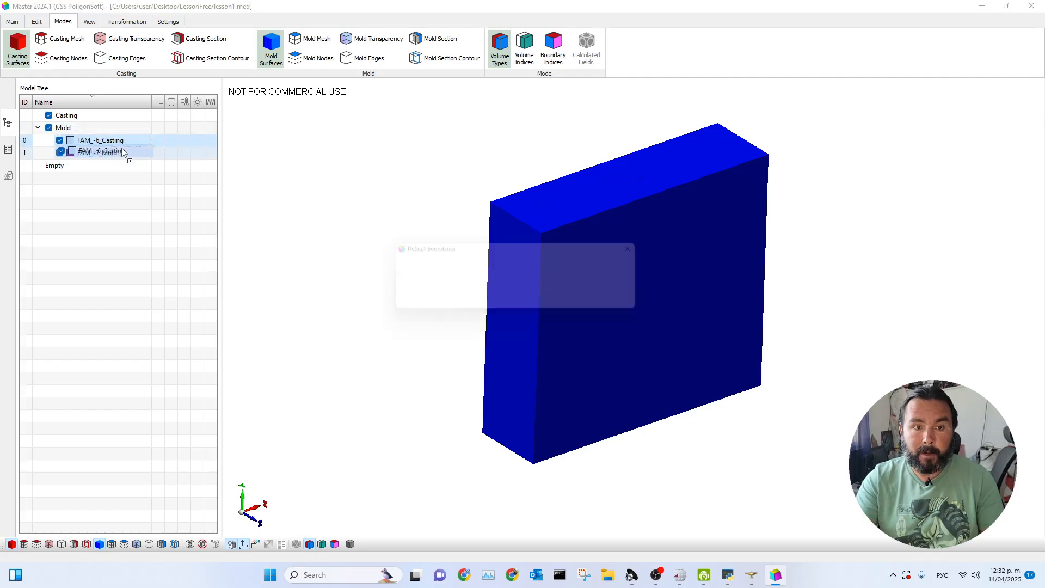
click(585, 301)
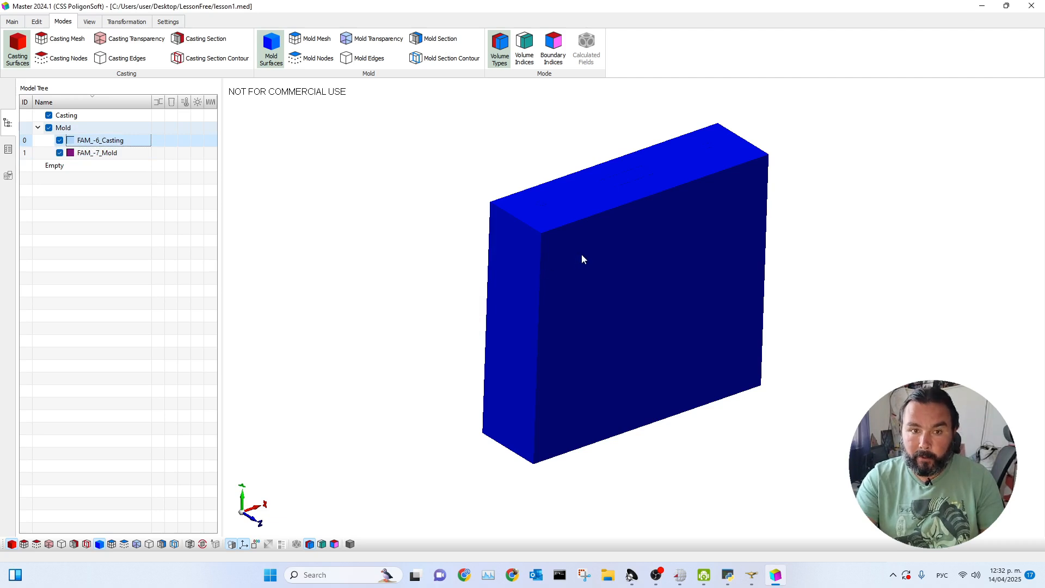
drag(109, 140, 116, 117)
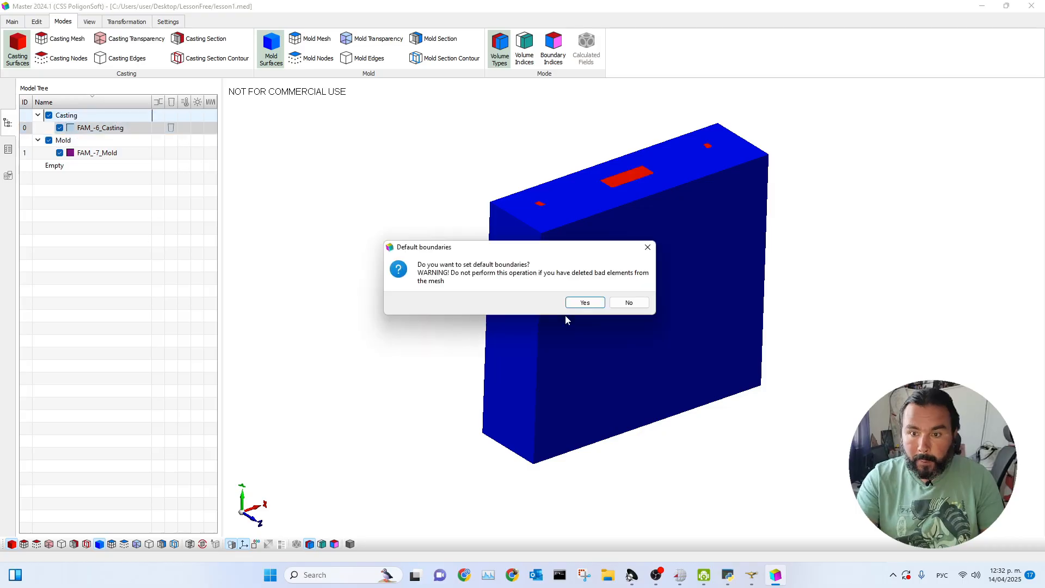
click(585, 302)
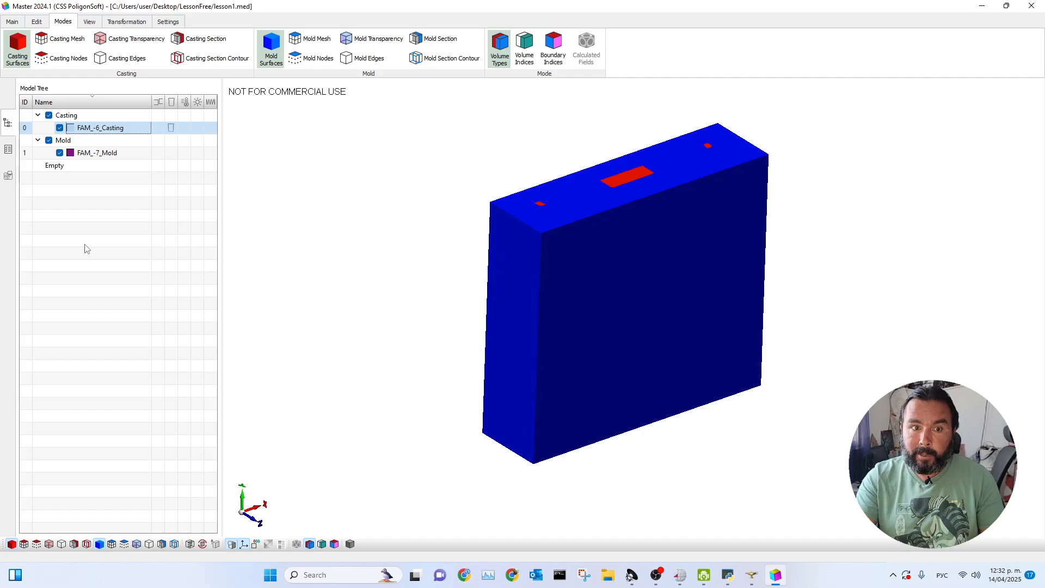
Show the model in volume index colours and highlight the FAM_-6_Casting volume inside the mold.
drag(567, 249, 544, 253)
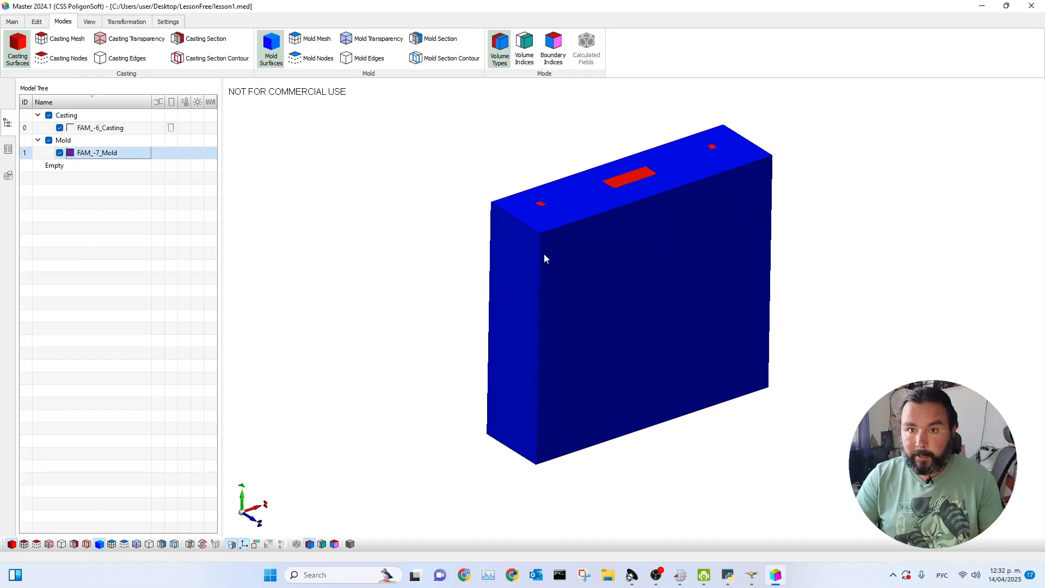
click(528, 52)
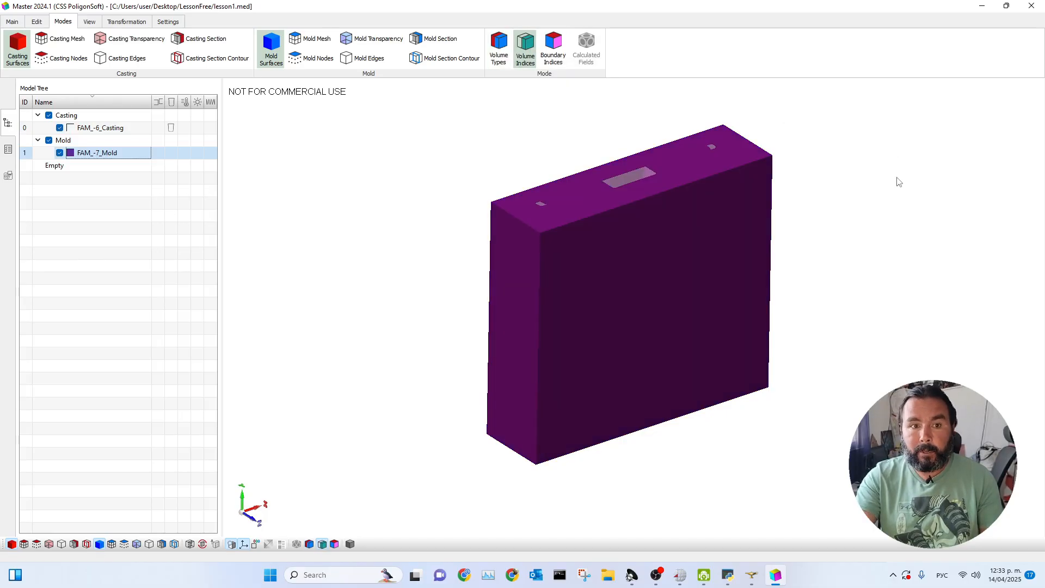
click(135, 129)
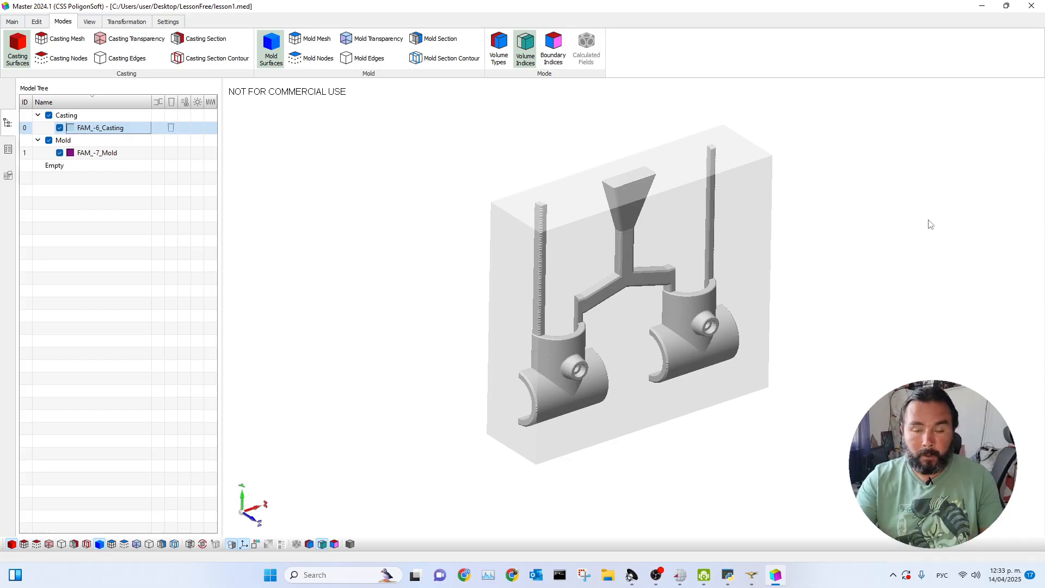
Examine the project overview's casting material entry against the casting volume in the model tree.
click(8, 150)
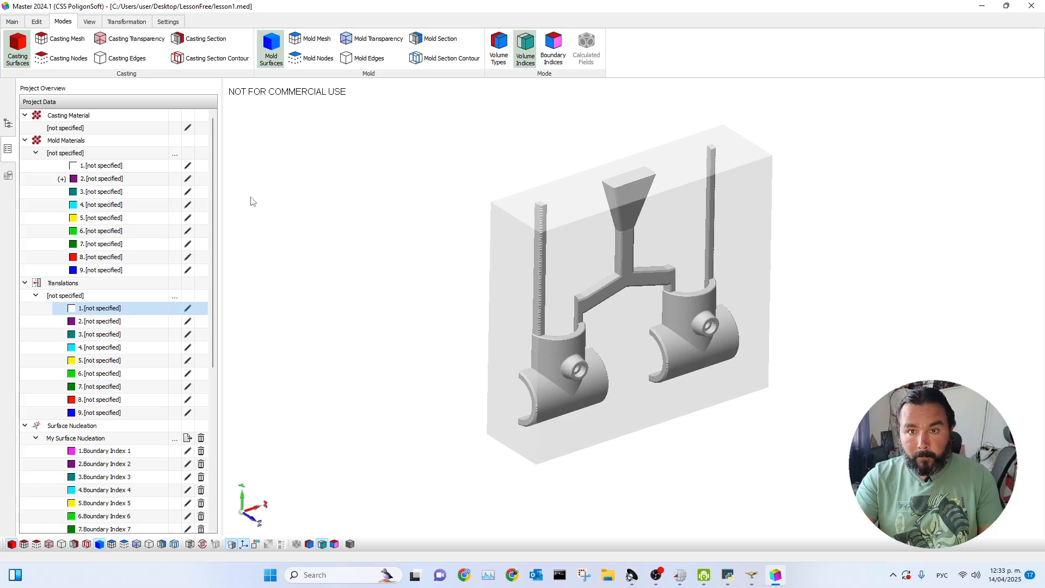
click(98, 131)
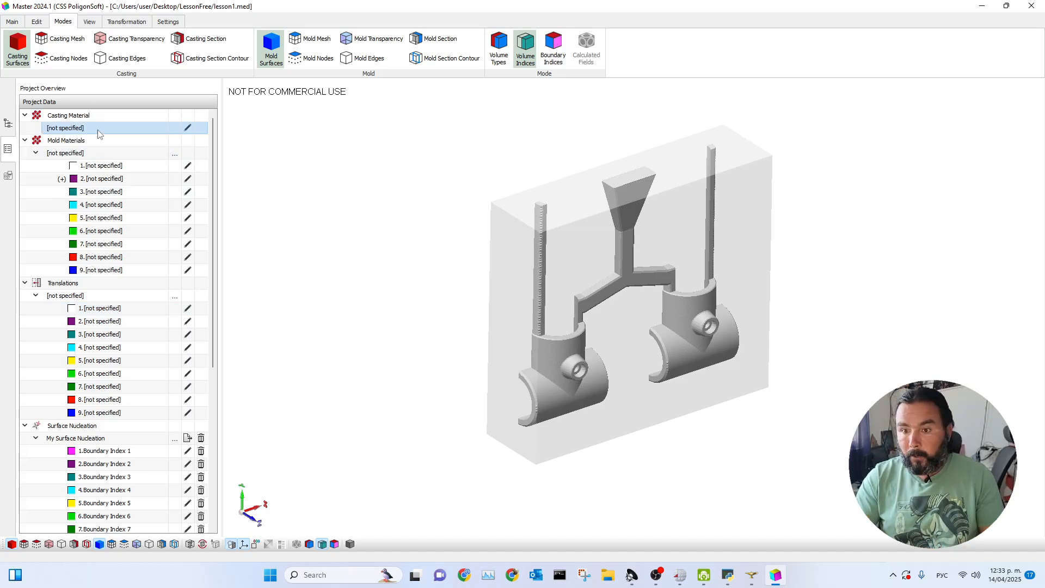
click(8, 124)
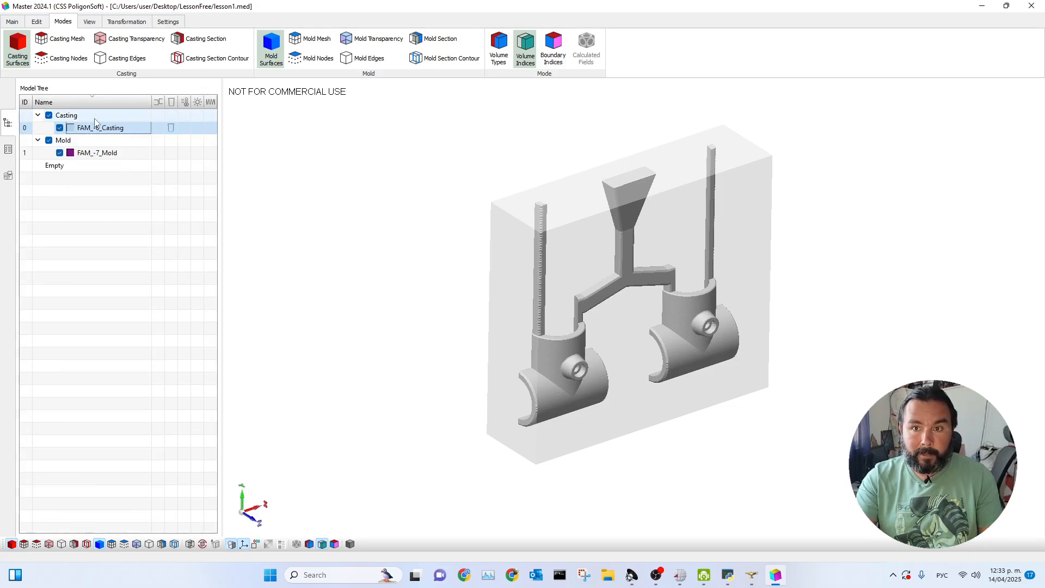
click(8, 149)
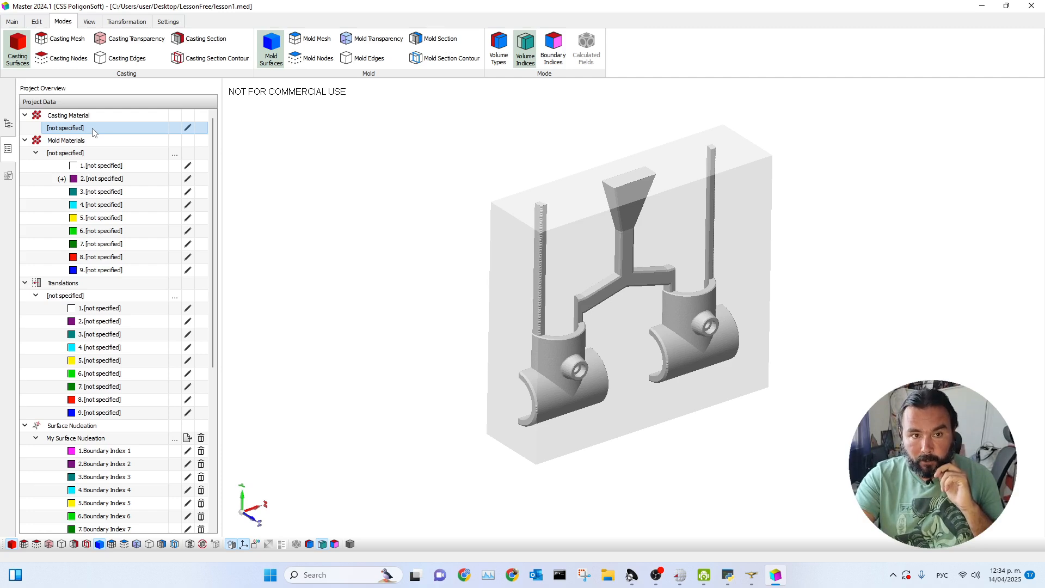
Start a new material dataset for the casting and display its thermal properties.
click(188, 128)
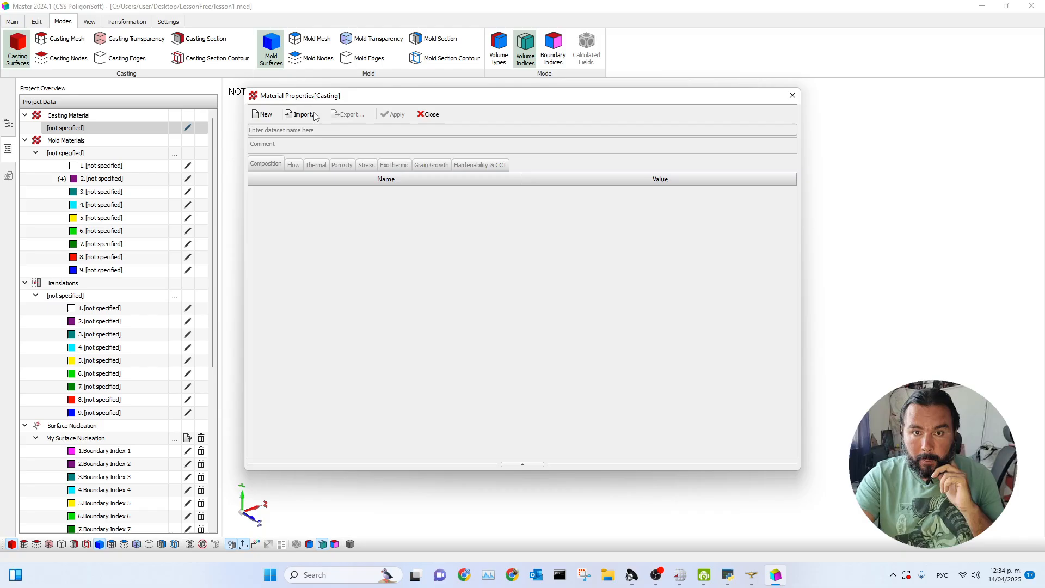
drag(390, 98, 472, 109)
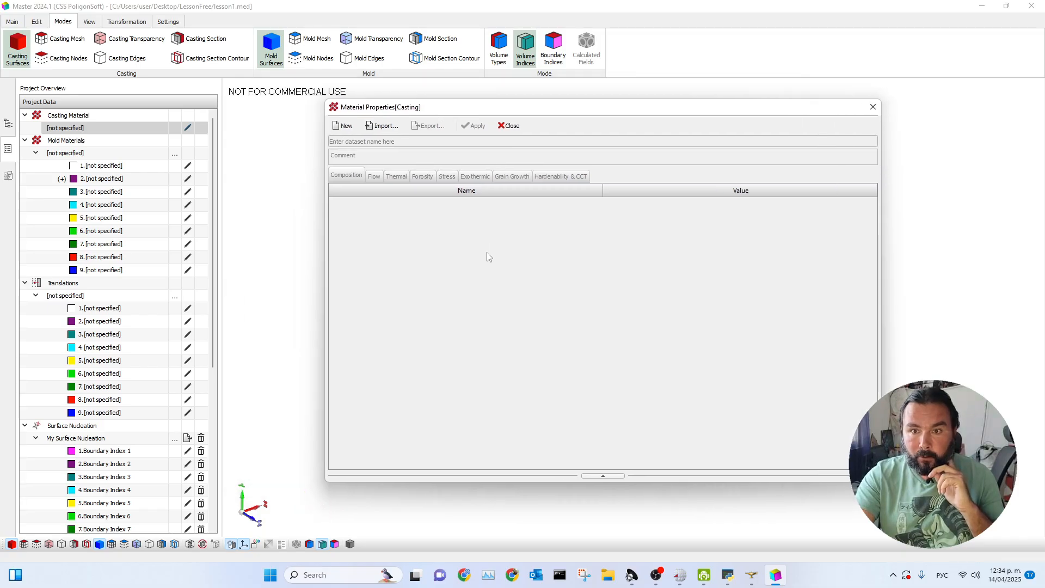
click(344, 126)
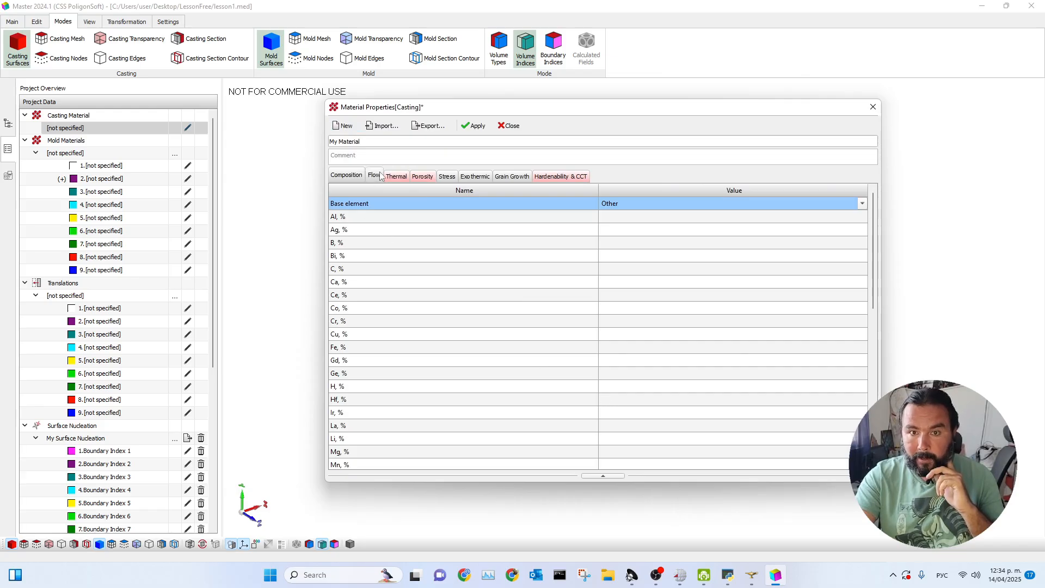
click(395, 175)
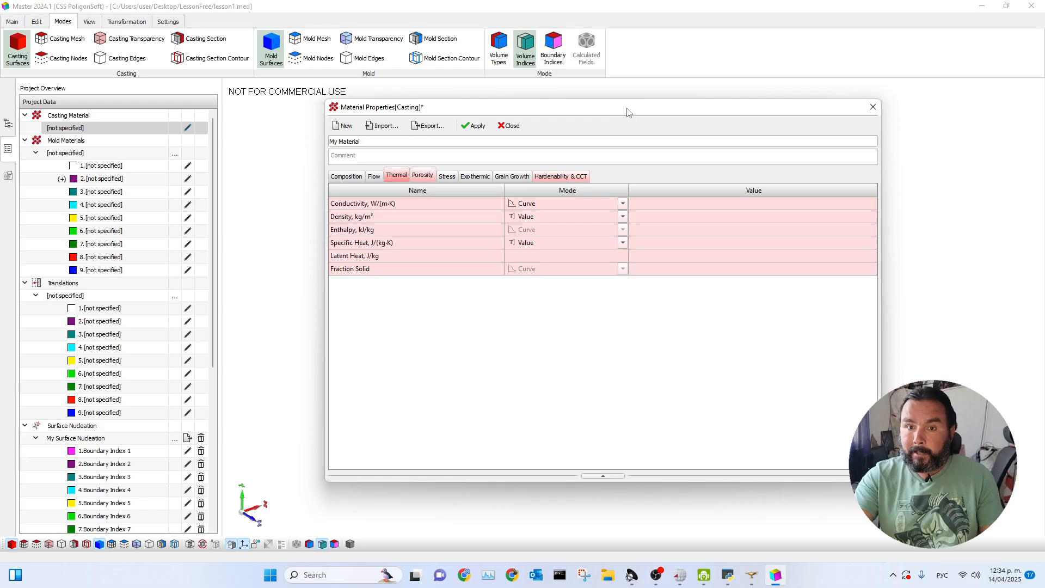
drag(629, 113, 619, 120)
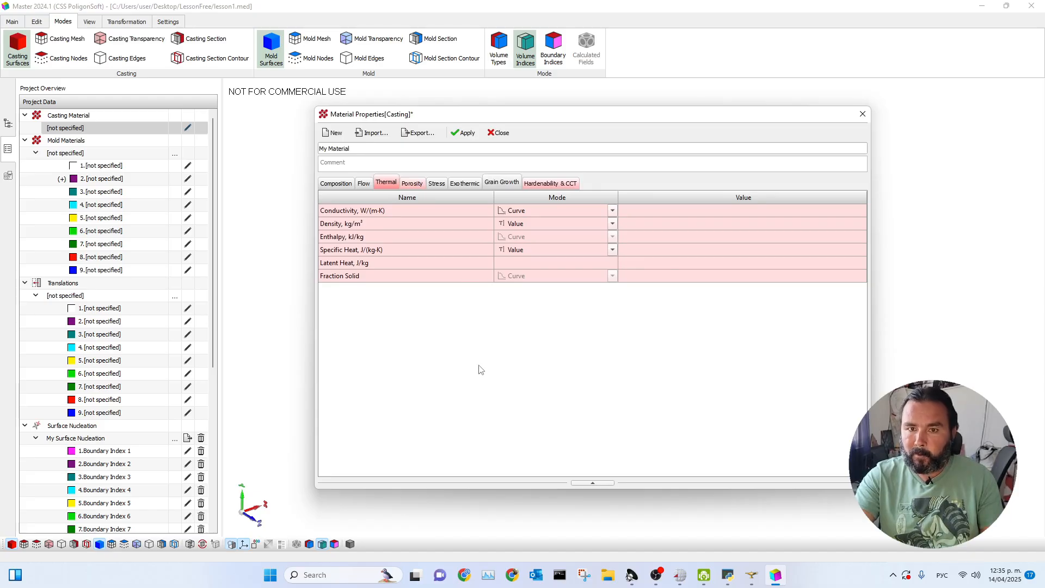
Import ADC12Z from the Al alloys database as the casting material, apply it and view its fraction solid curve.
click(374, 133)
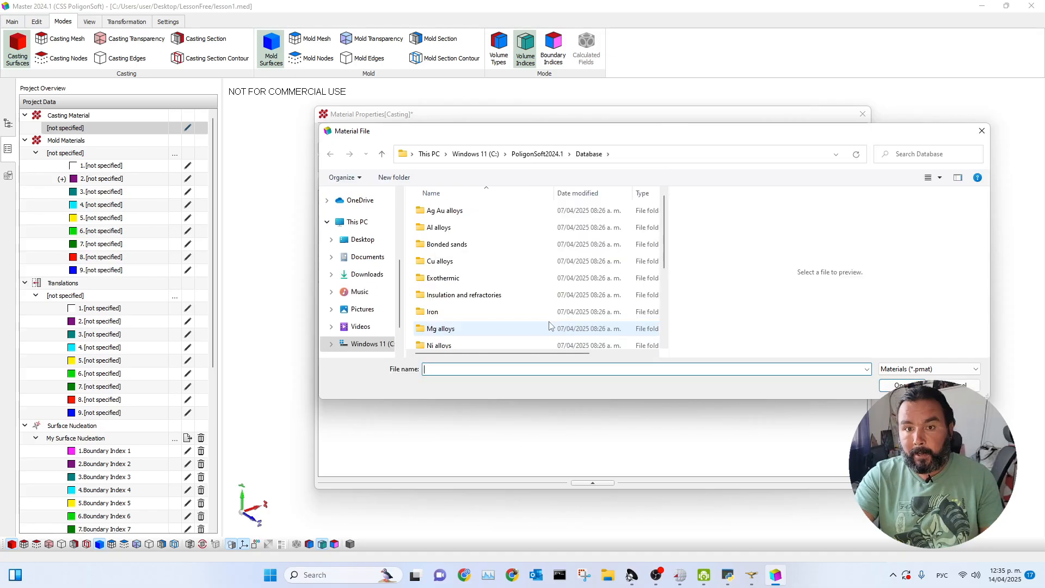
drag(607, 139, 619, 104)
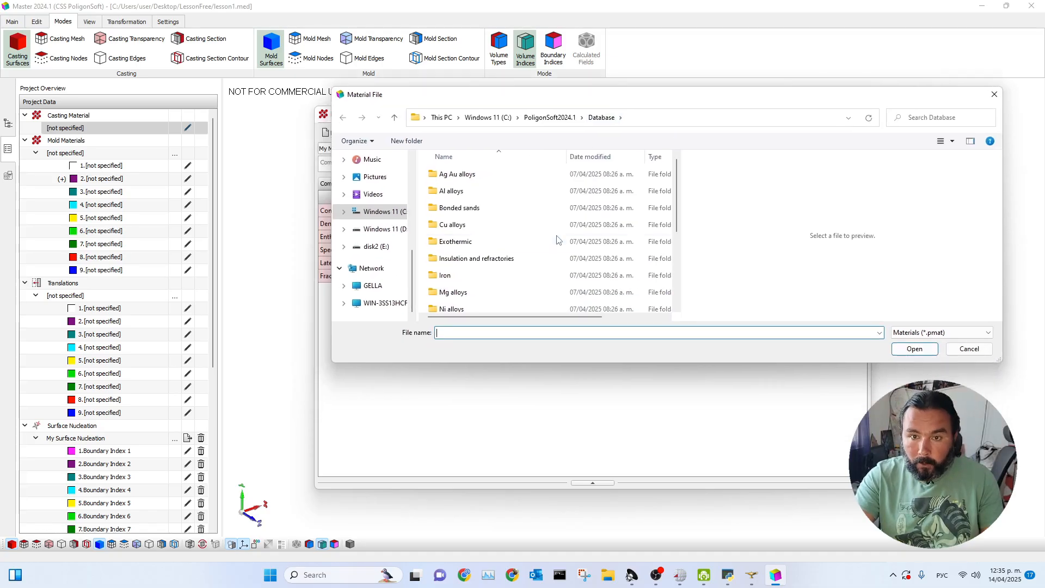
double_click(435, 197)
click(464, 209)
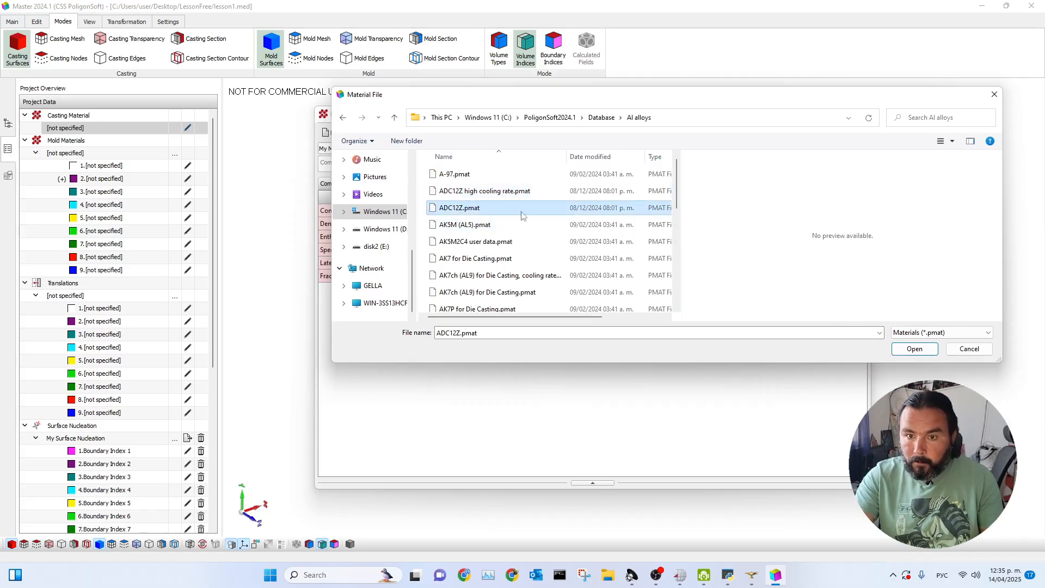
click(903, 351)
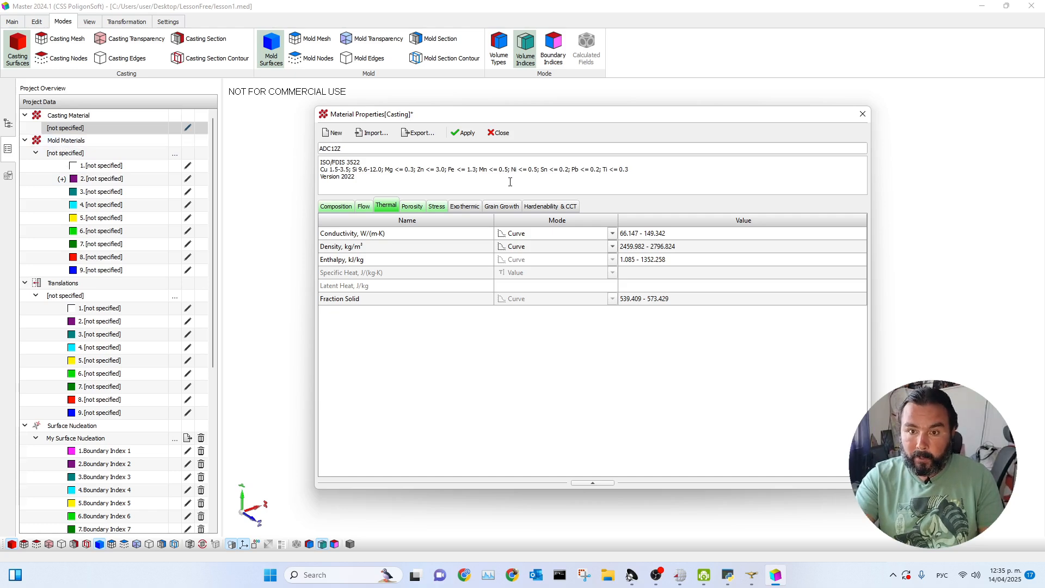
click(465, 136)
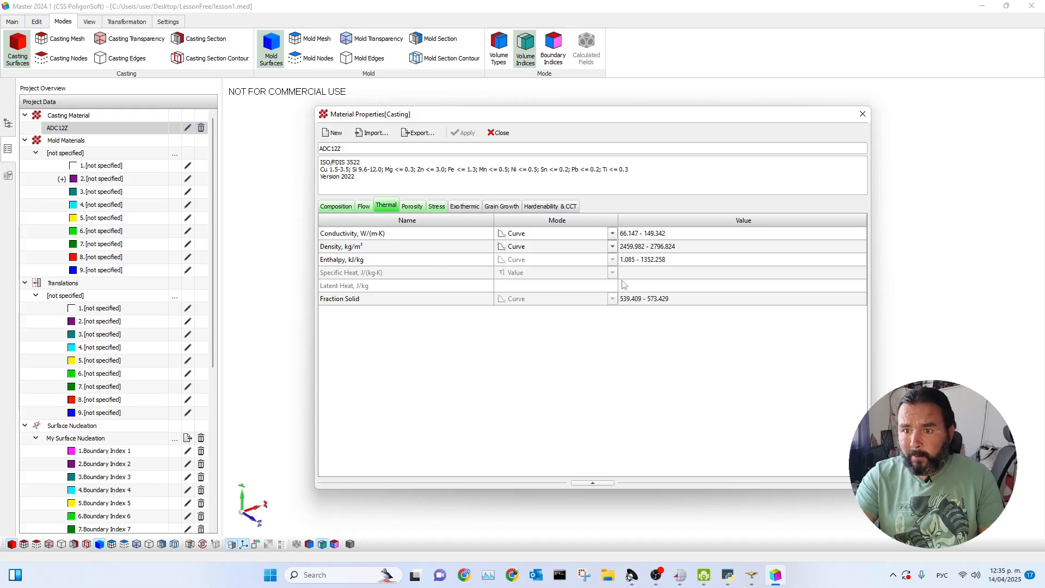
click(653, 299)
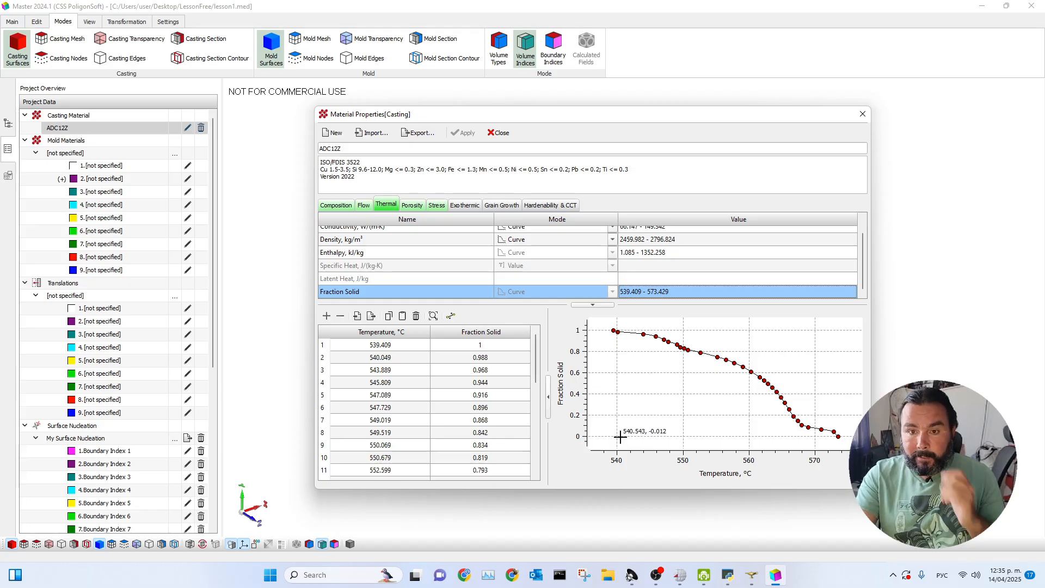
click(500, 134)
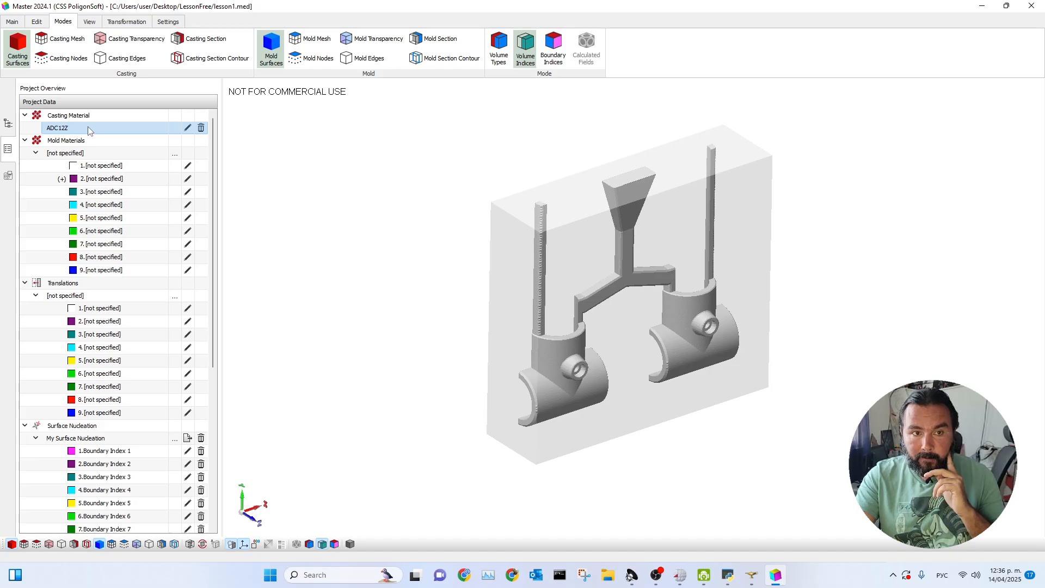
Assign volume Index 3 to the FAM_-7_Mold volume and compare the model's volume type and volume index colours.
drag(592, 259, 762, 304)
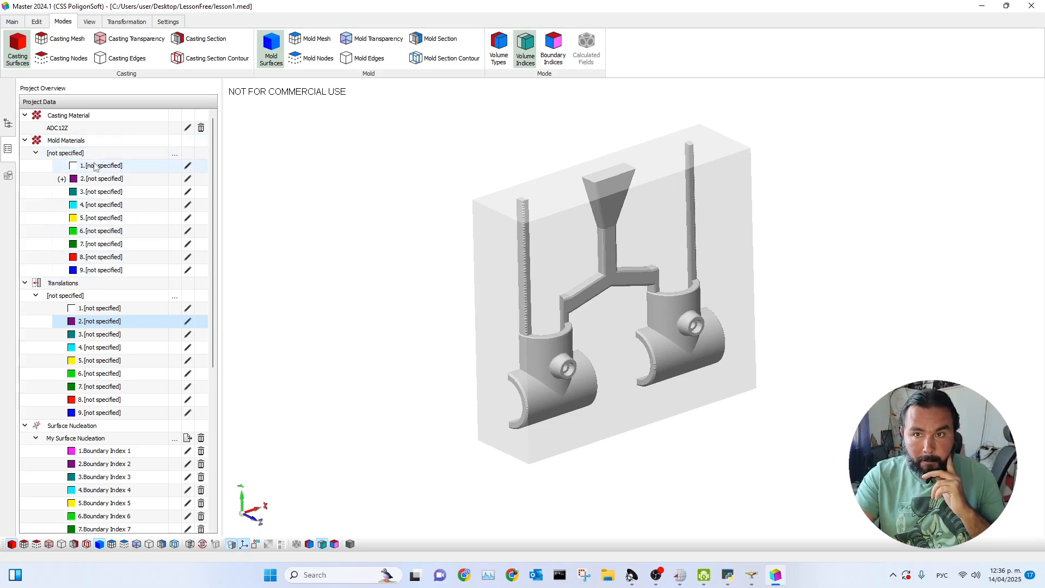
click(402, 159)
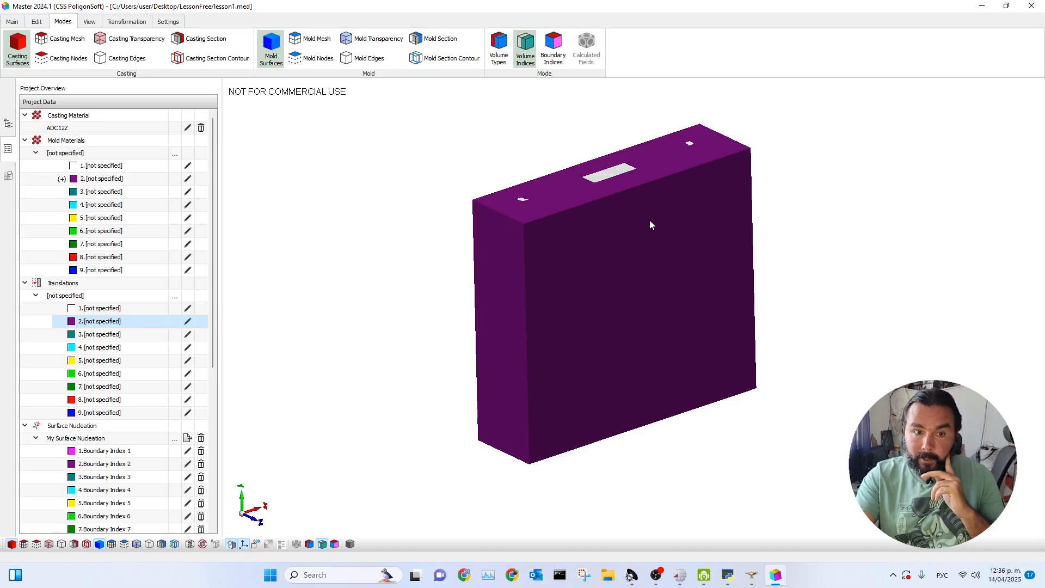
double_click(673, 181)
drag(533, 209, 358, 142)
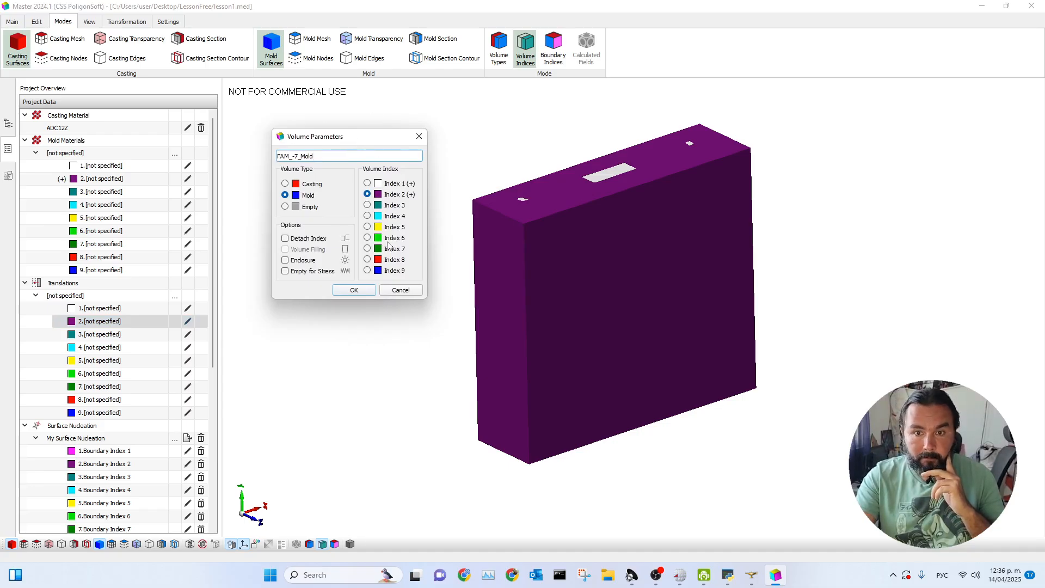
click(368, 205)
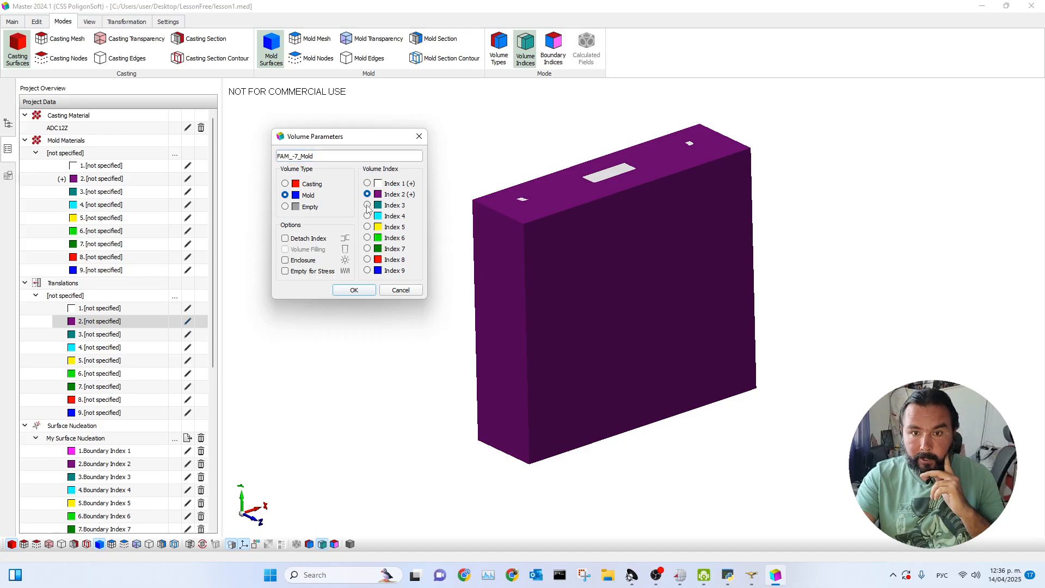
click(353, 290)
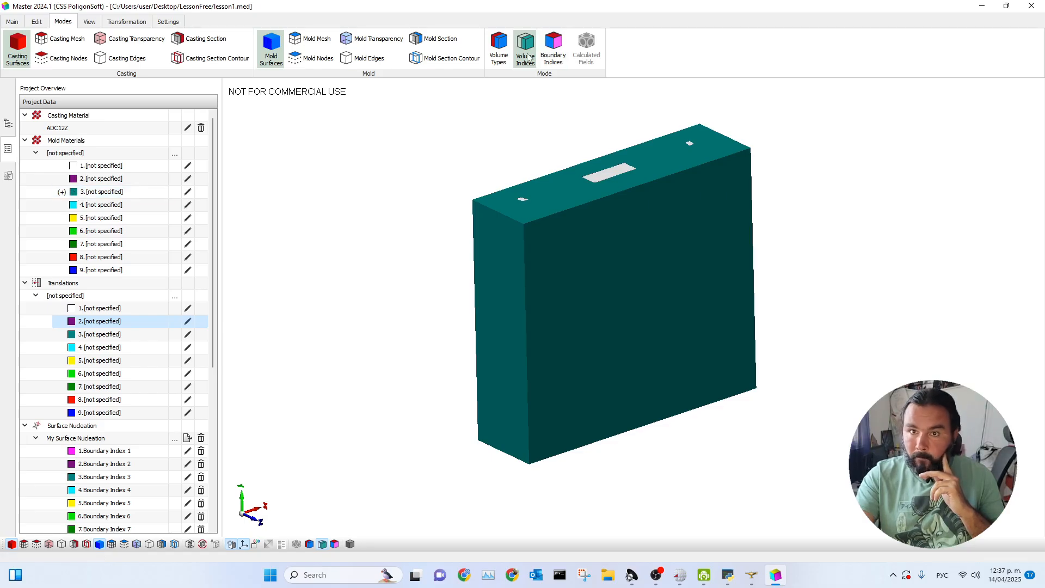
click(501, 57)
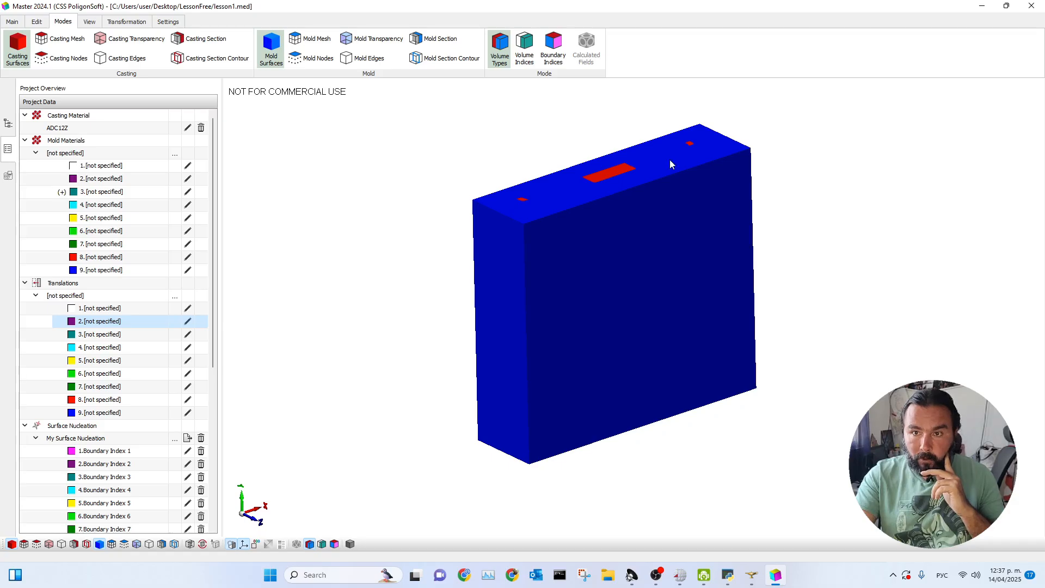
click(525, 50)
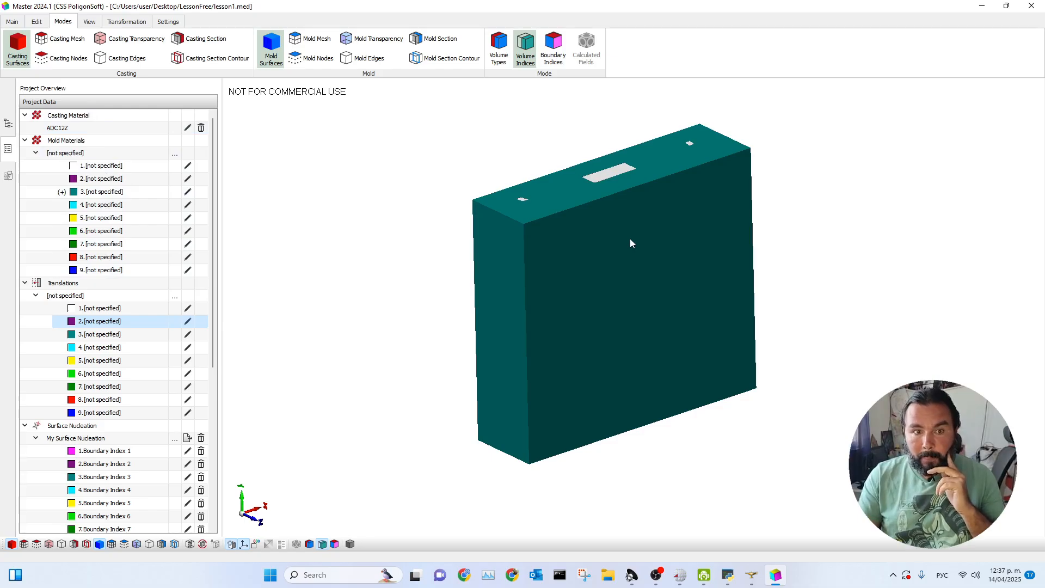
Import 25L (GS45) from the Steel database and apply it as the mold material for index 3.
click(188, 192)
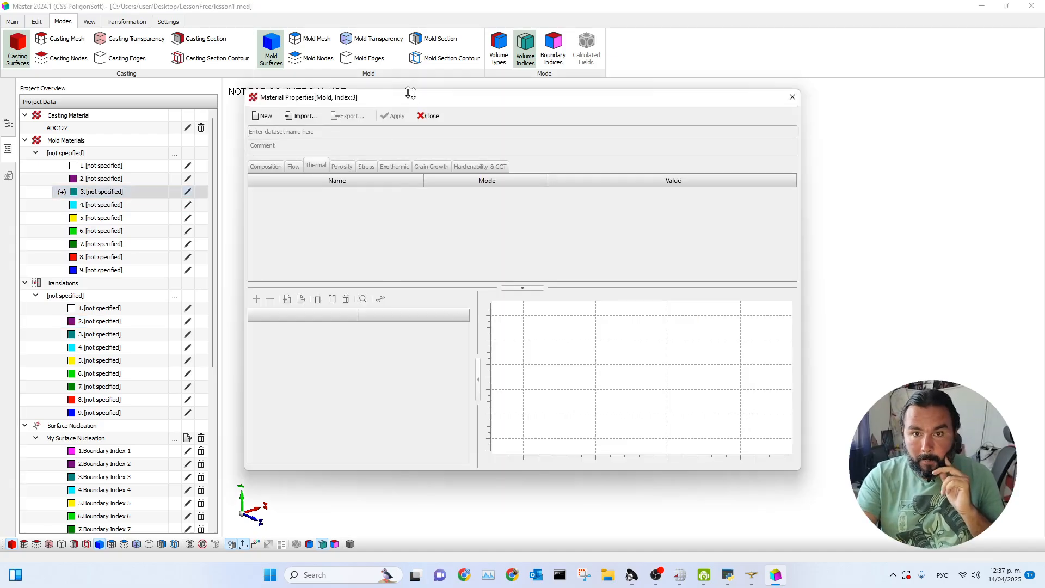
drag(395, 96, 483, 98)
click(390, 117)
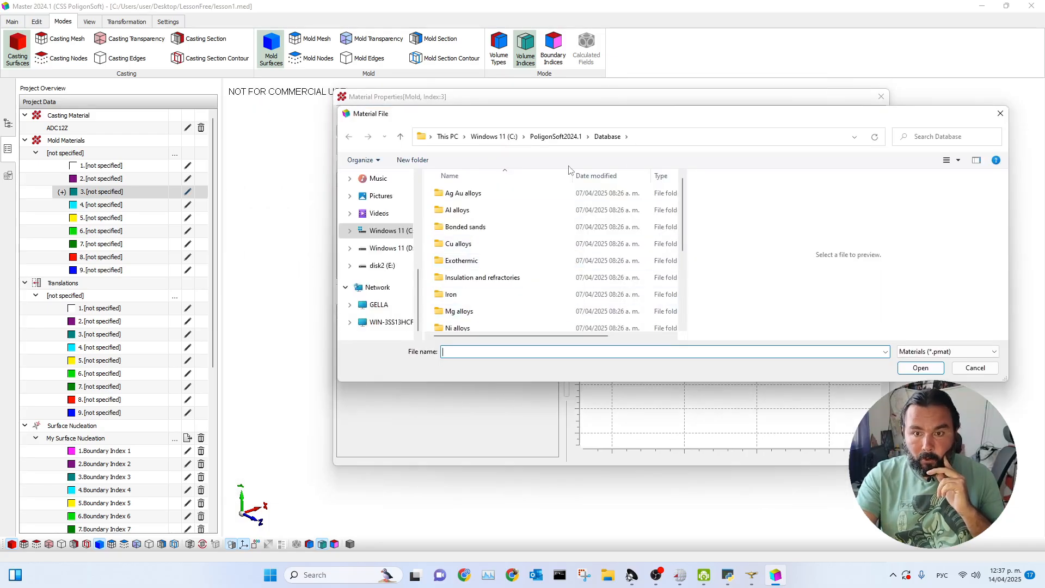
scroll(467, 296, down, 2)
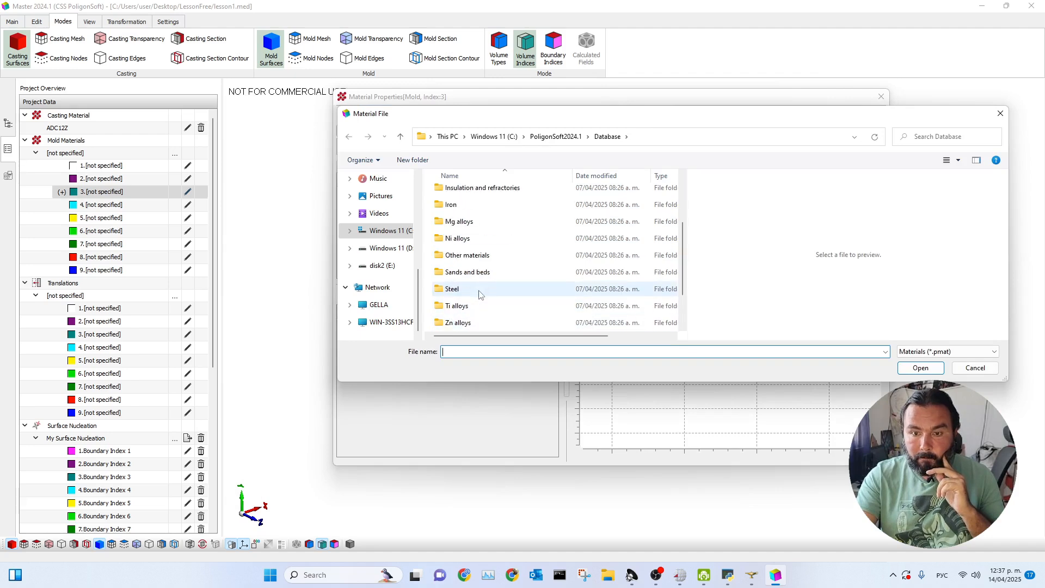
double_click(462, 289)
scroll(491, 255, down, 5)
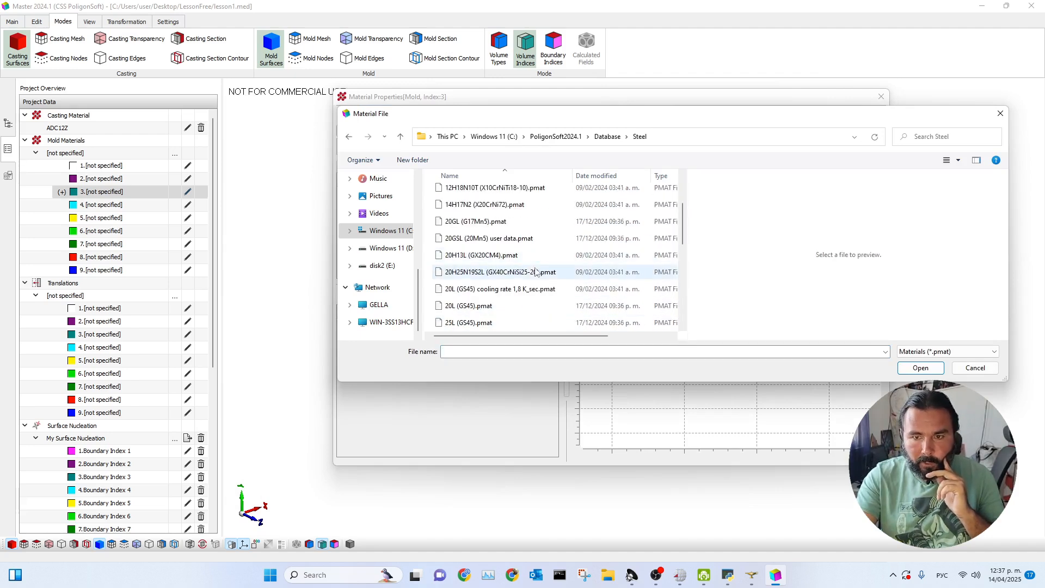
click(467, 223)
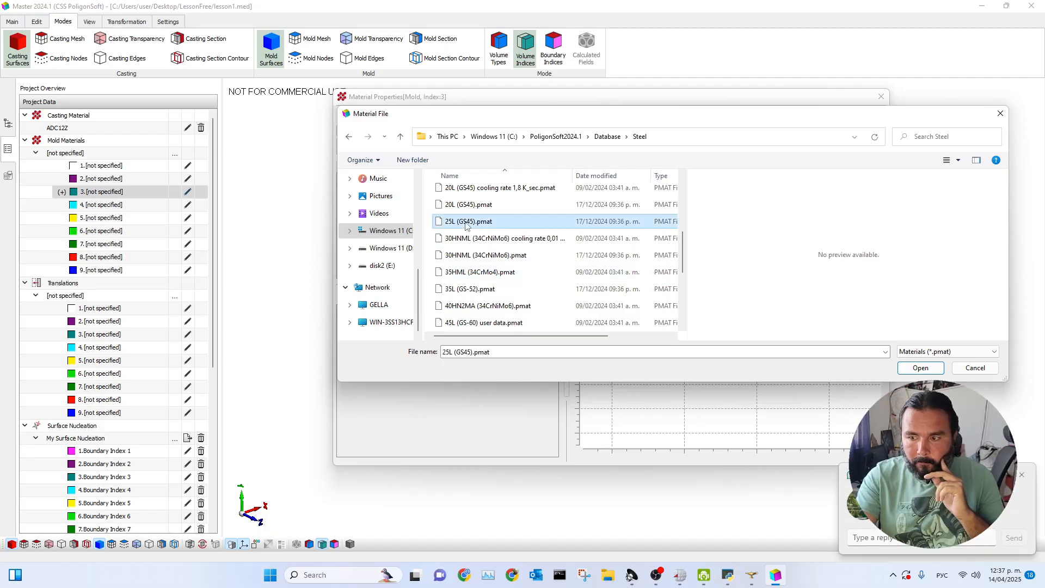
click(1022, 475)
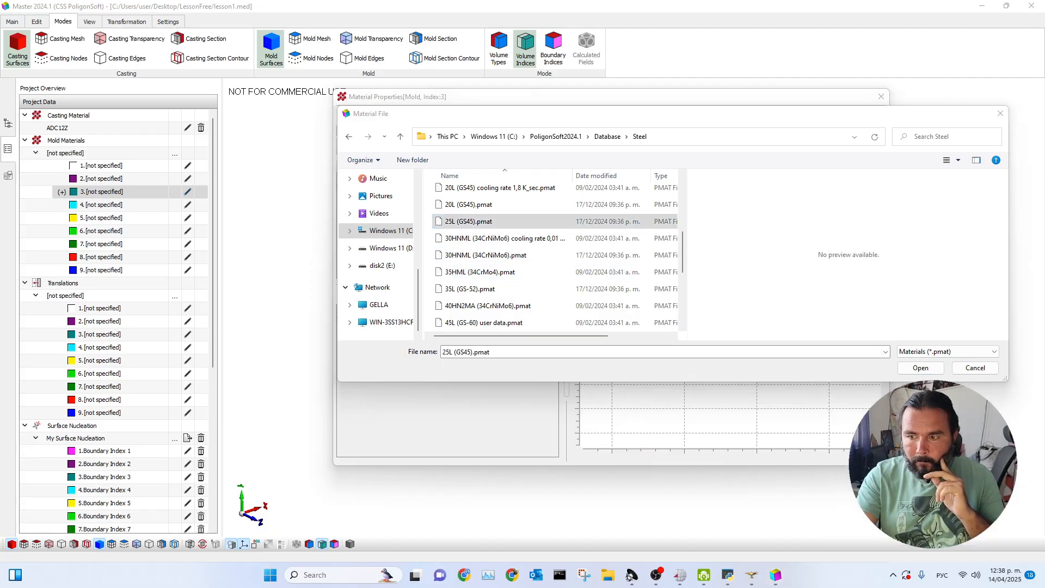
click(920, 368)
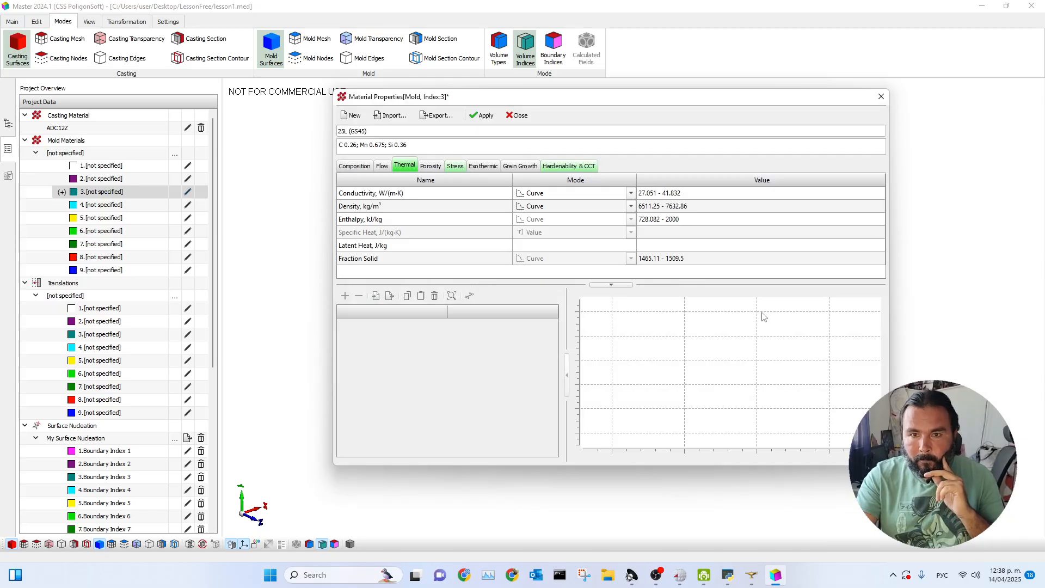
drag(485, 101, 396, 90)
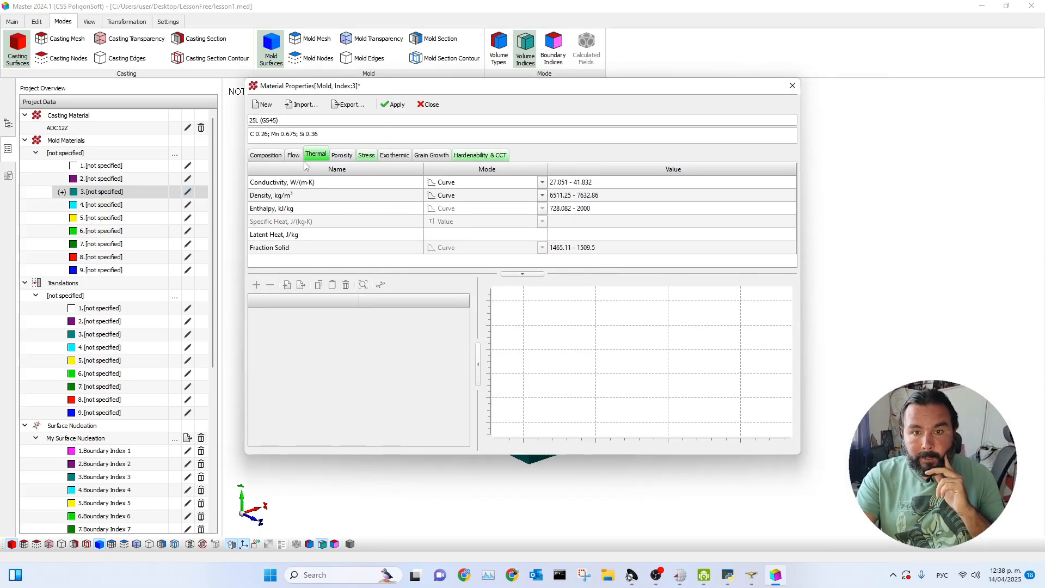
click(388, 104)
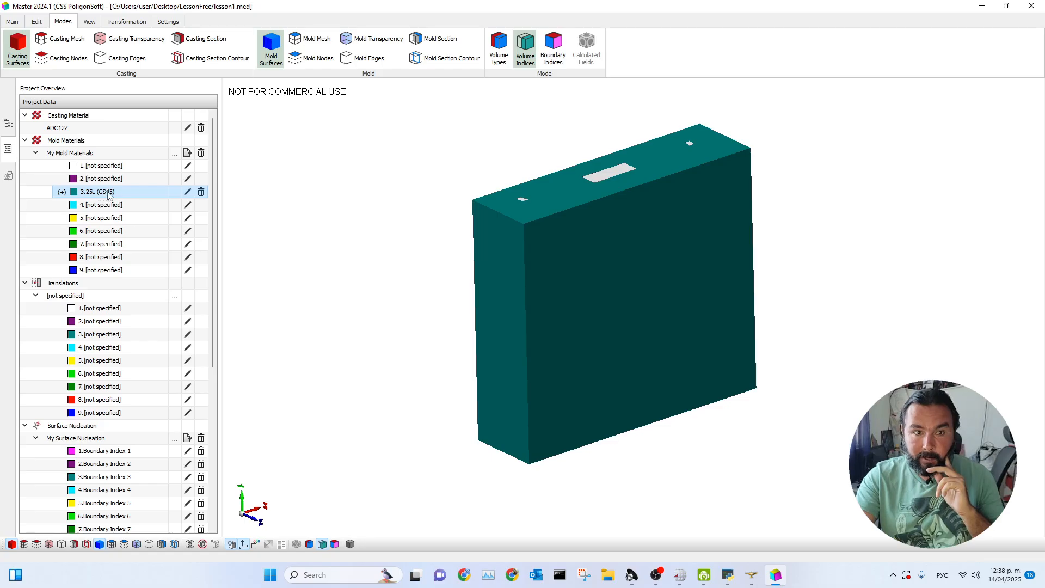
Import 5HNM (55NiCrMoV5) user data from the Steel database and apply it as the mold material for index 4.
click(186, 207)
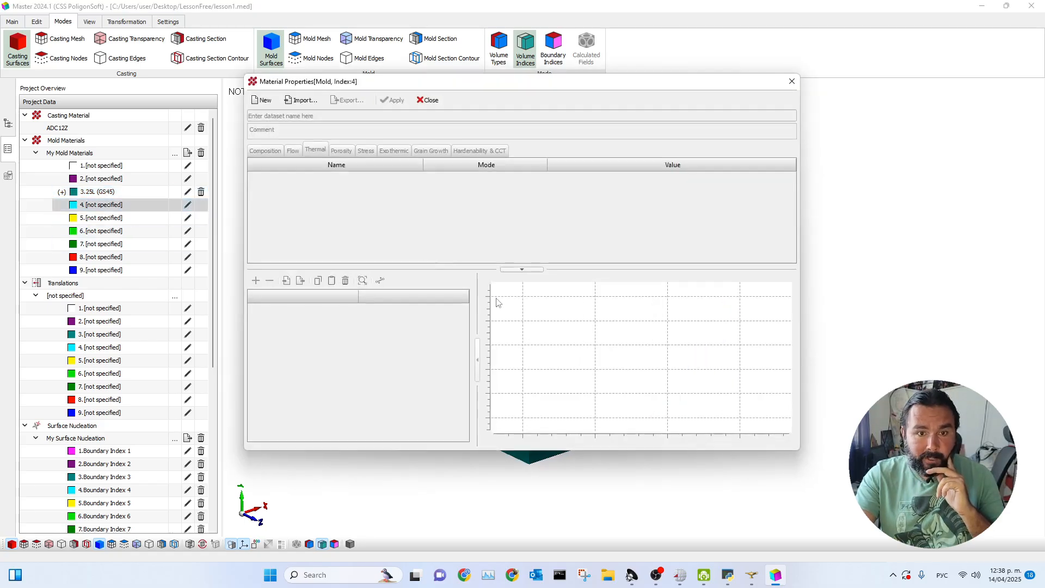
click(305, 101)
scroll(414, 203, down, 2)
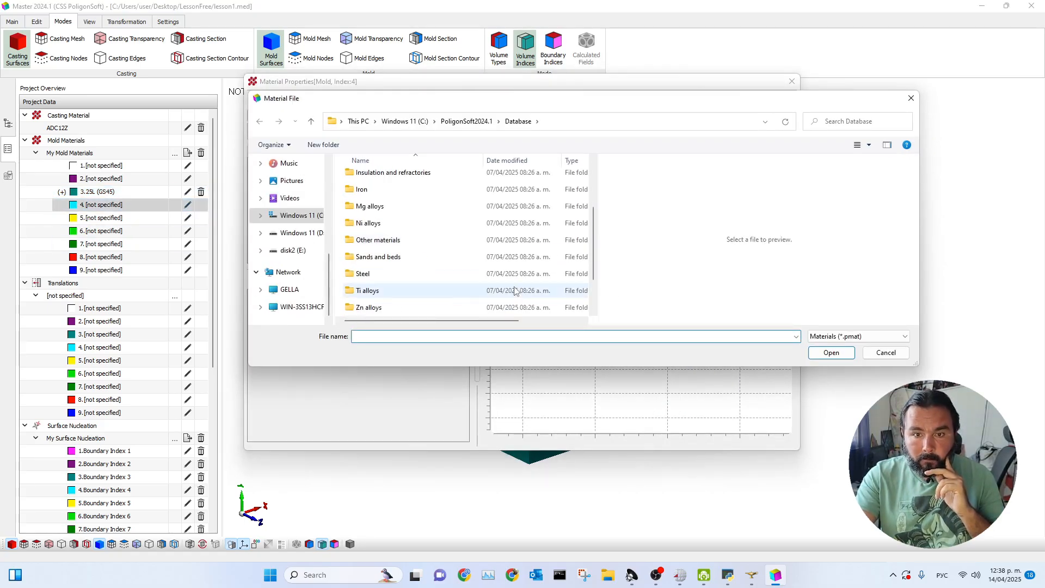
double_click(376, 272)
click(381, 196)
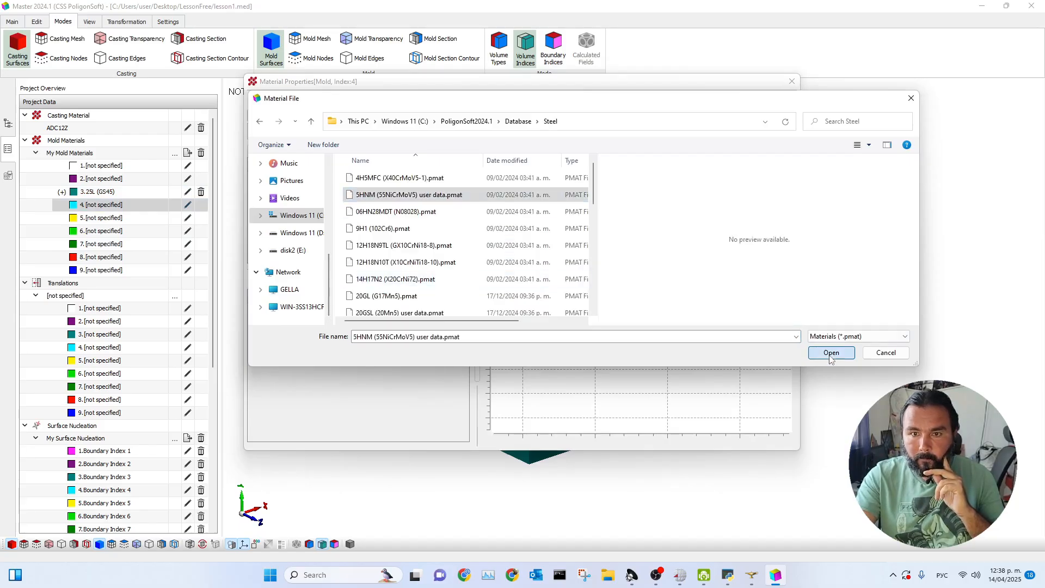
click(831, 353)
click(389, 101)
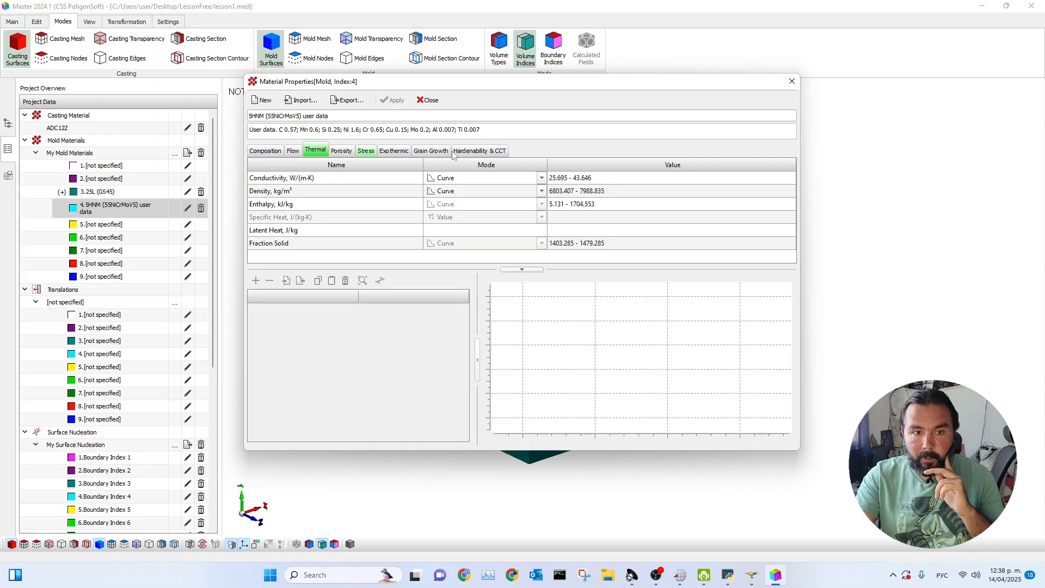
click(792, 81)
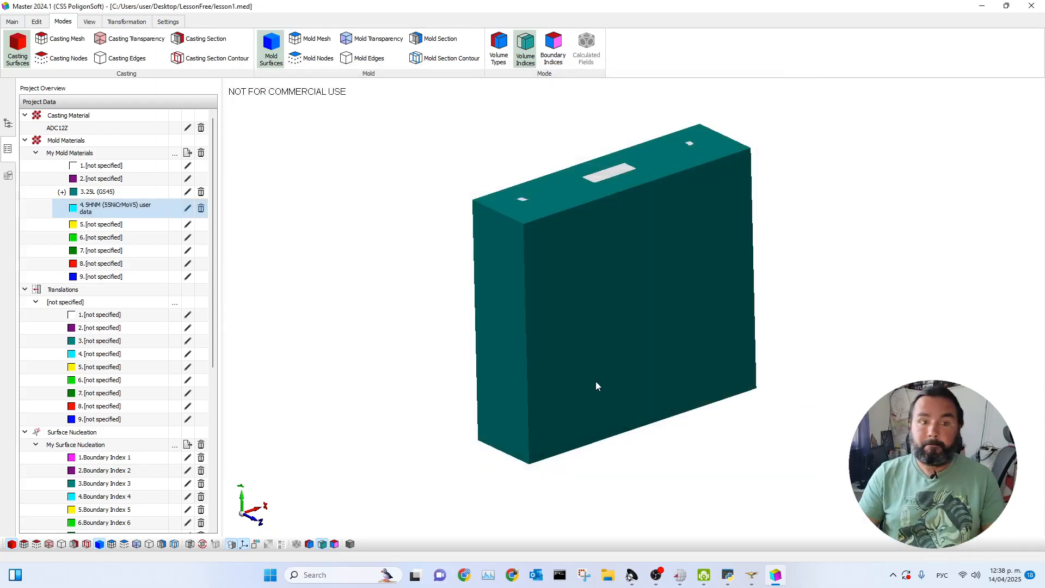
Switch the FAM_-7_Mold volume to index 4, 5HNM (55NiCrMoV5) user data, and return it to index 3, 25L (GS45).
double_click(582, 227)
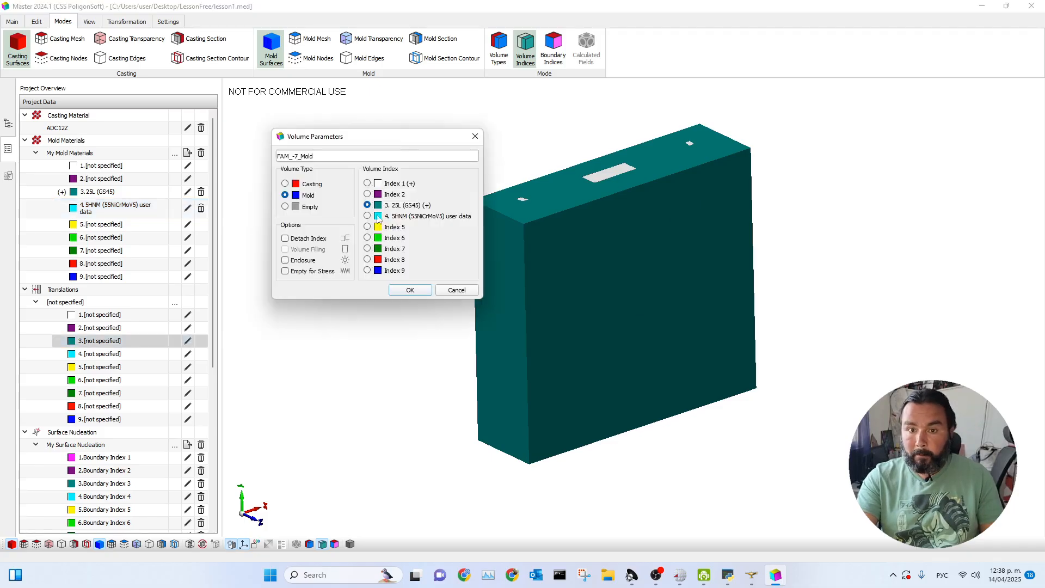
click(367, 216)
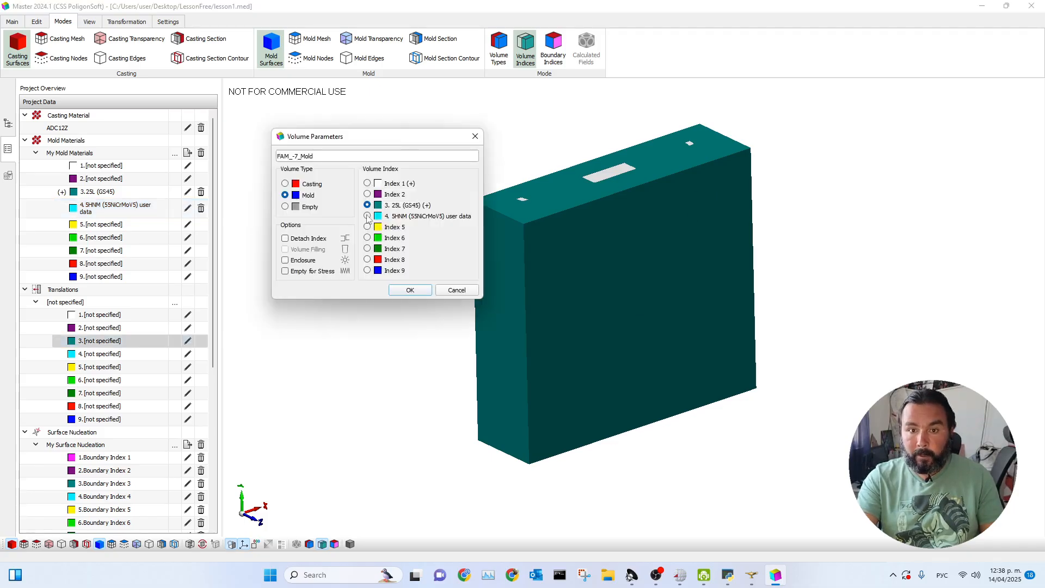
click(406, 290)
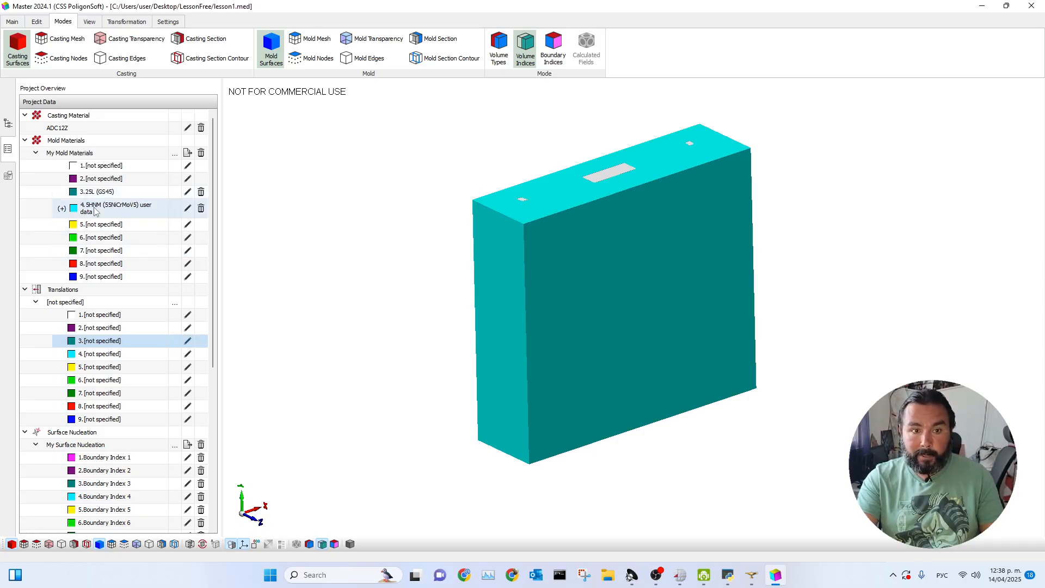
double_click(693, 188)
click(419, 289)
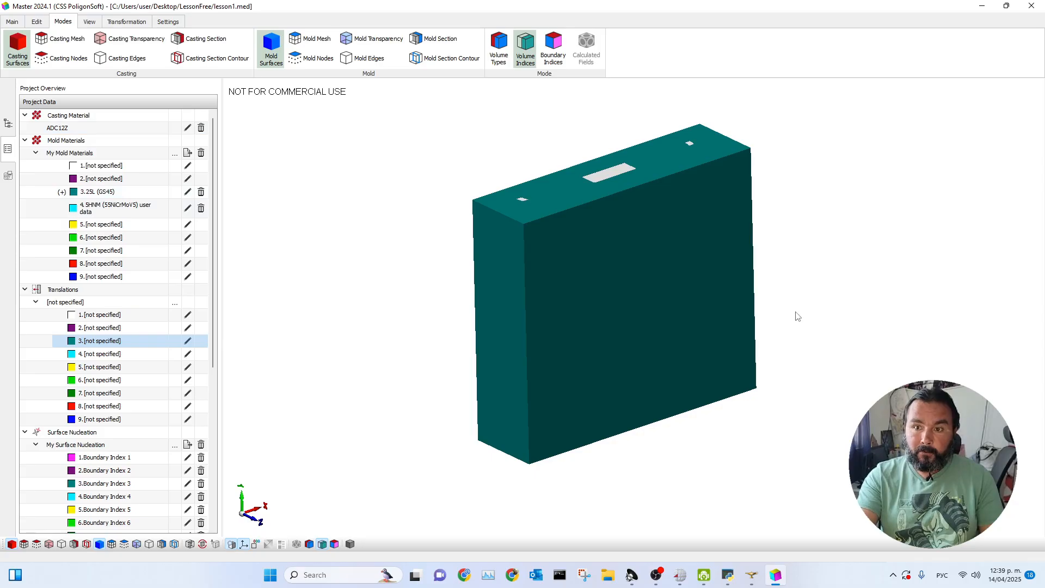
Display the model in boundary index colours and view the thermal properties of the index 4 mold material.
click(555, 61)
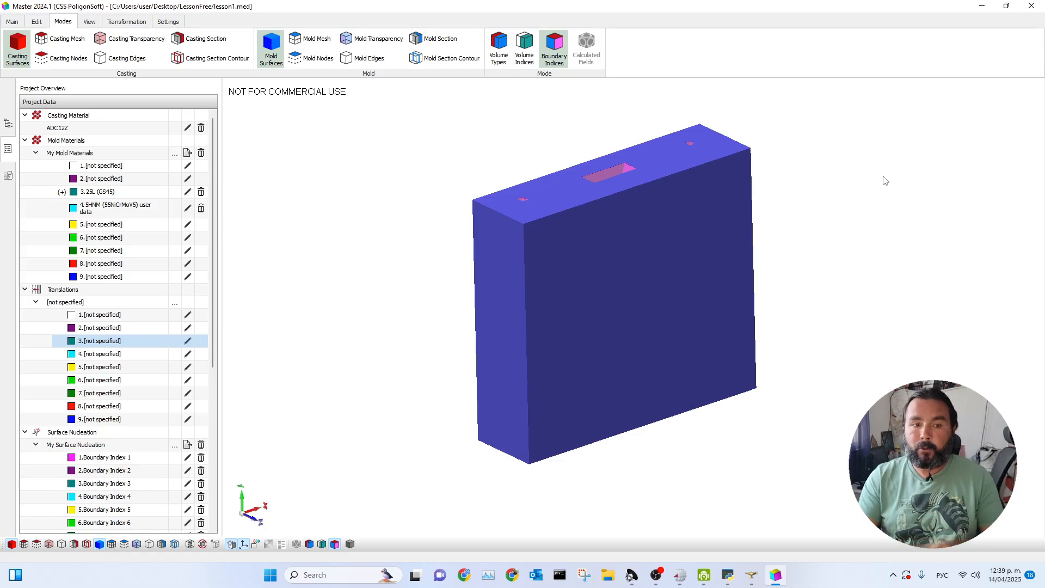
double_click(122, 217)
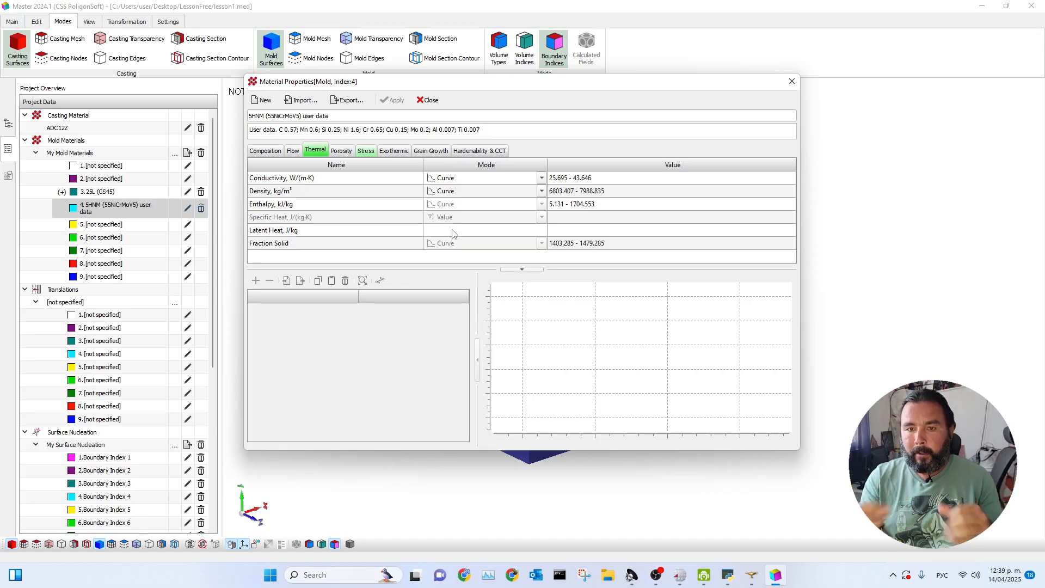
click(792, 81)
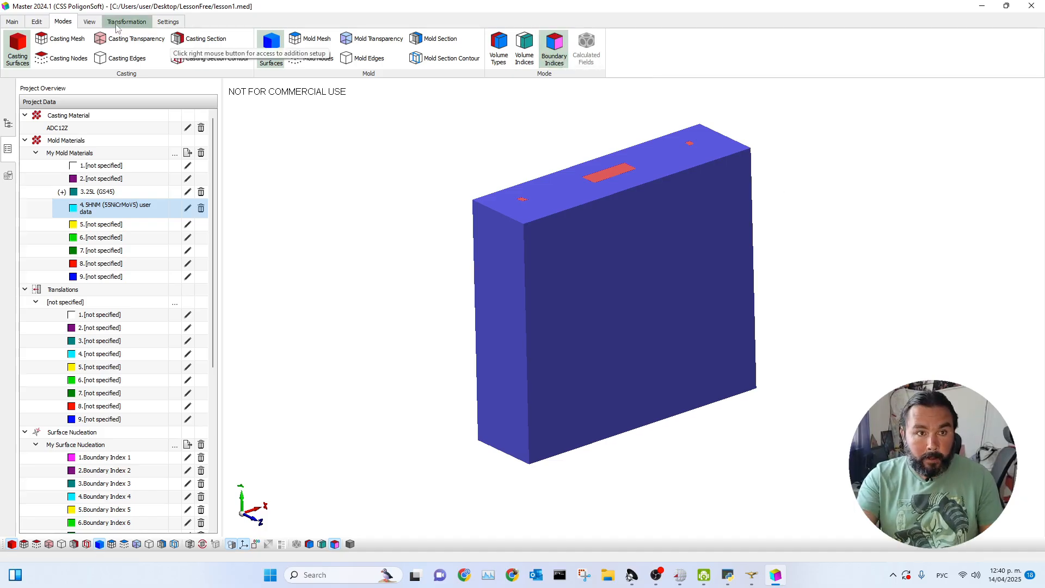
Import the Die Casting.afo heat transfer dataset from the PoligonSoft database into the heat transfer parameters.
click(8, 23)
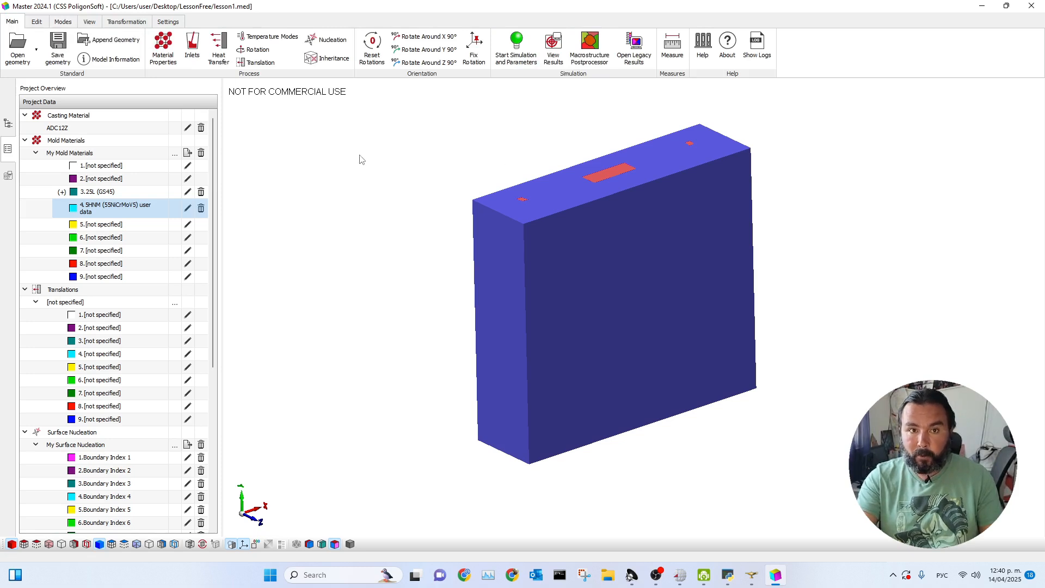
click(221, 51)
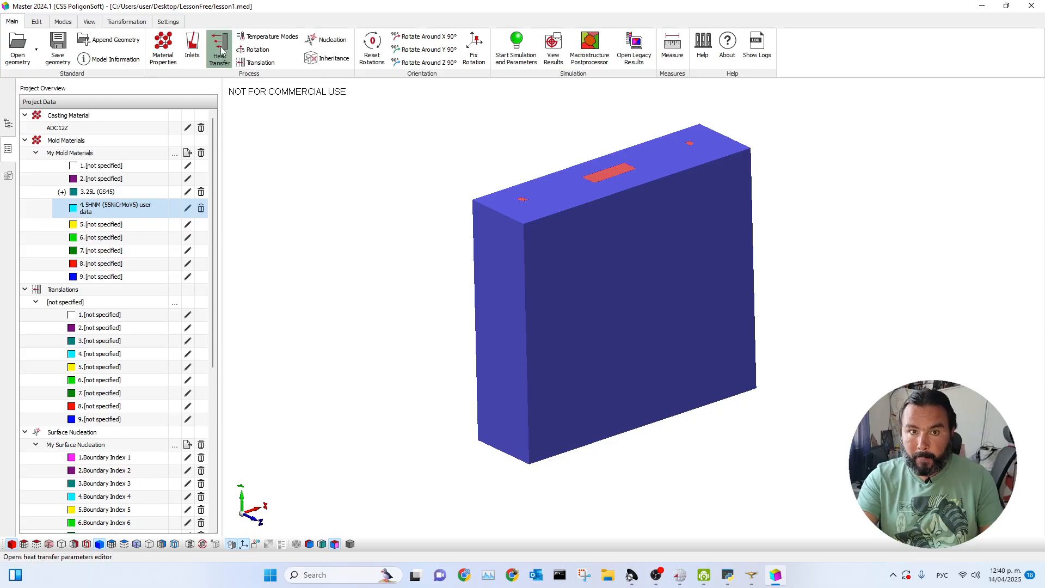
drag(463, 102, 230, 103)
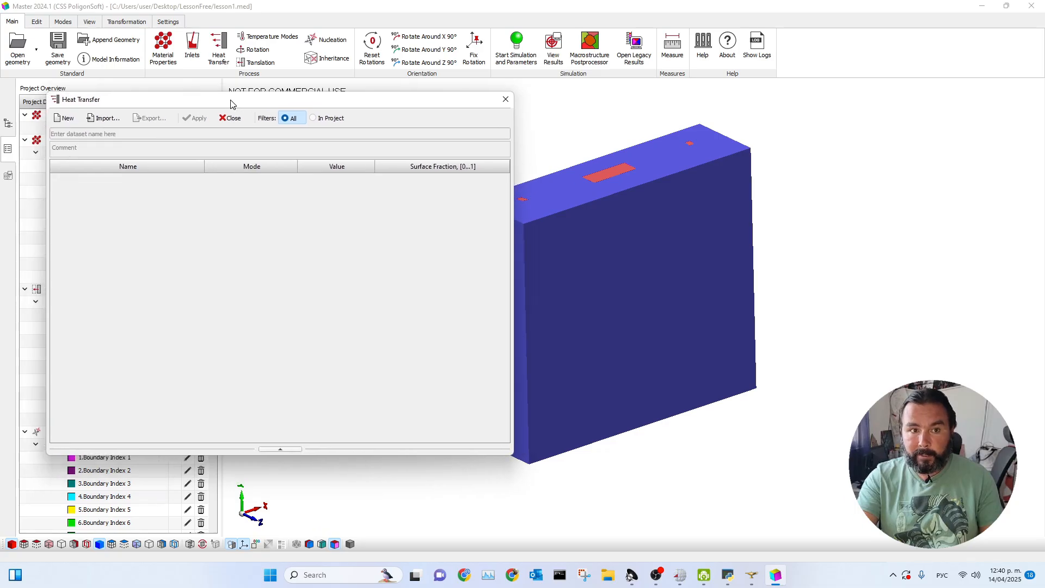
click(103, 119)
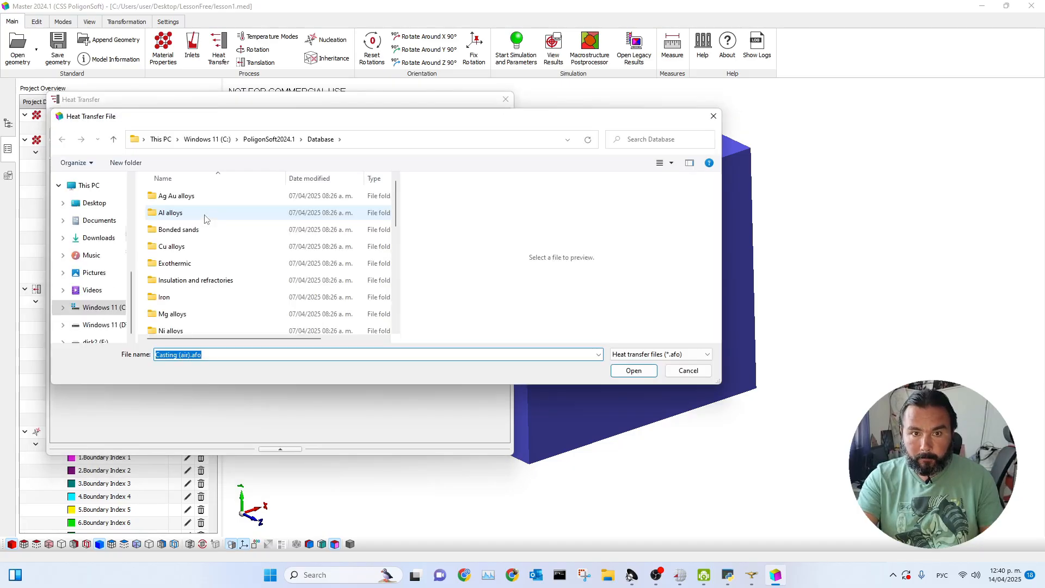
drag(259, 124, 528, 66)
scroll(533, 191, down, 5)
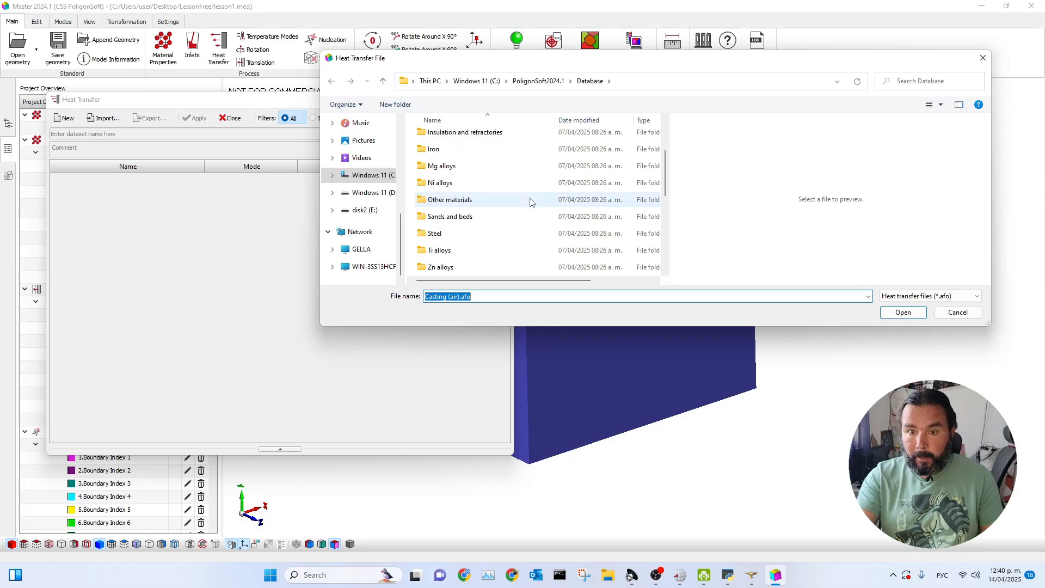
scroll(530, 206, up, 2)
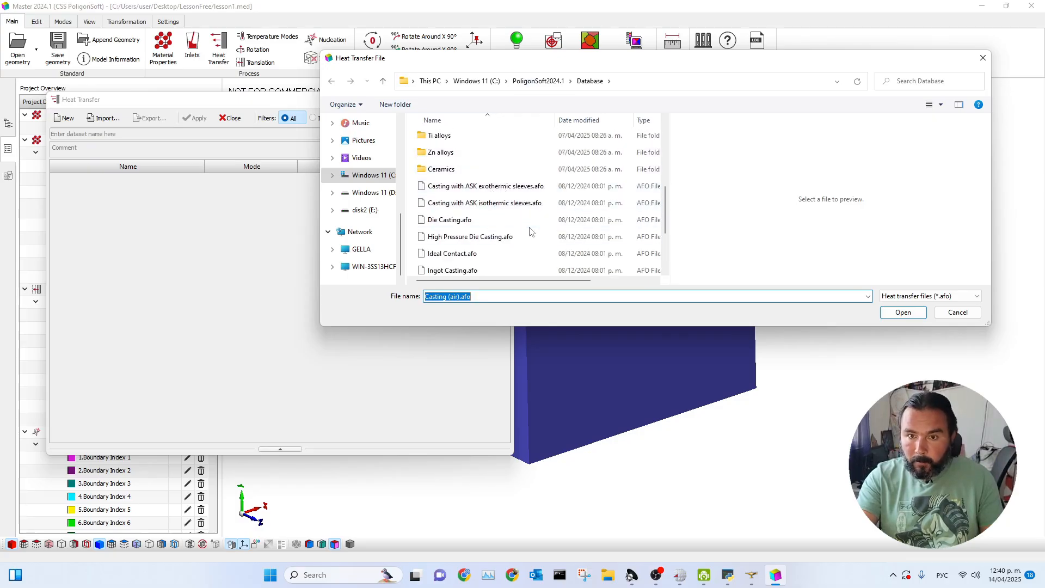
scroll(490, 223, down, 2)
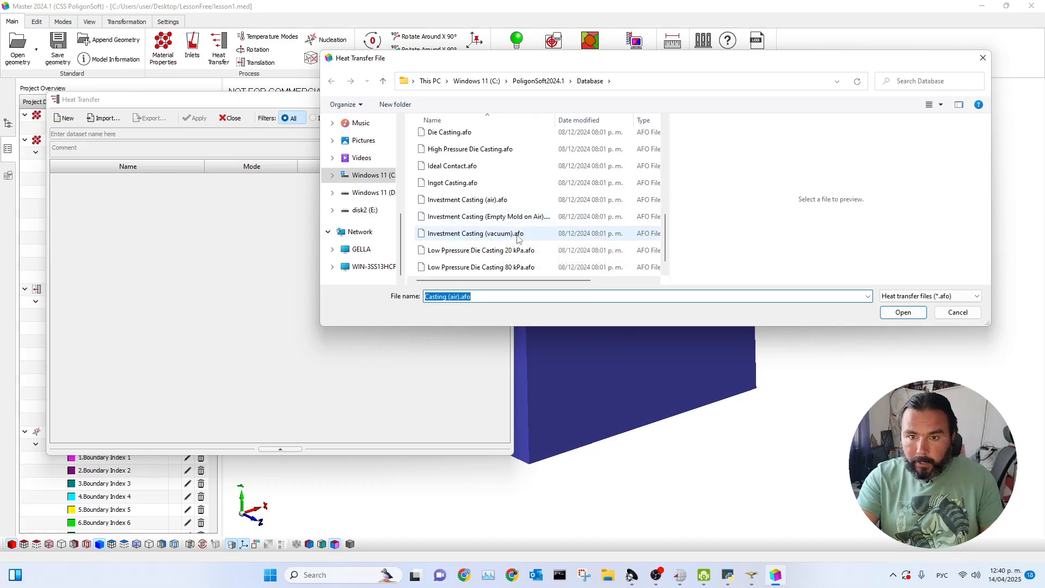
scroll(512, 221, up, 1)
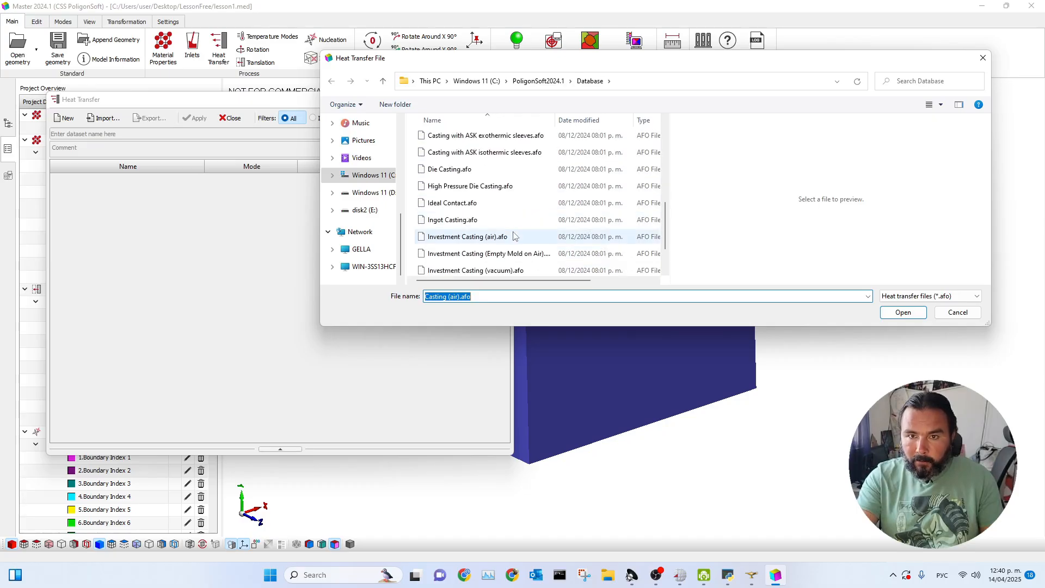
click(445, 170)
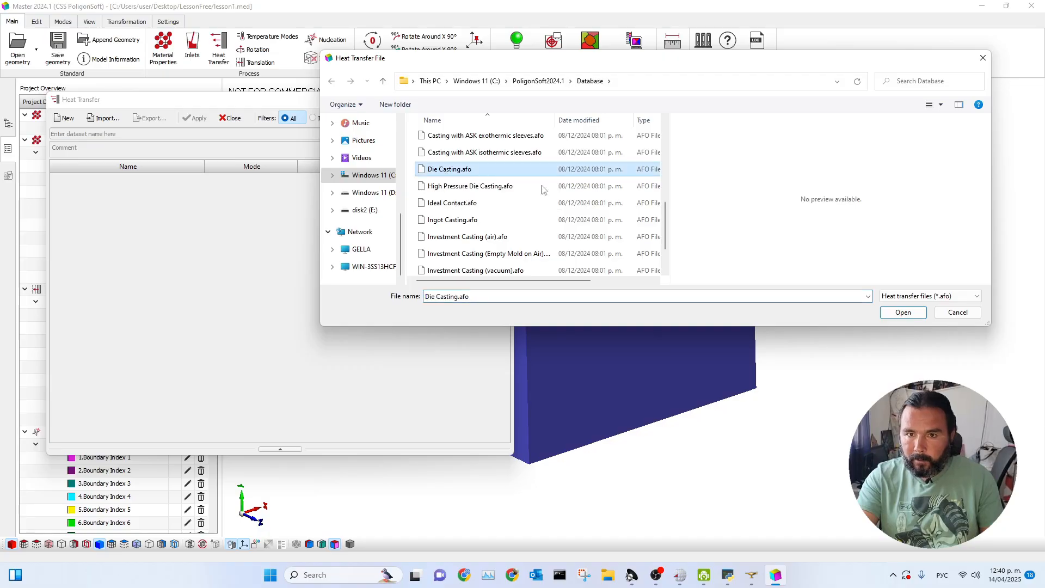
click(896, 314)
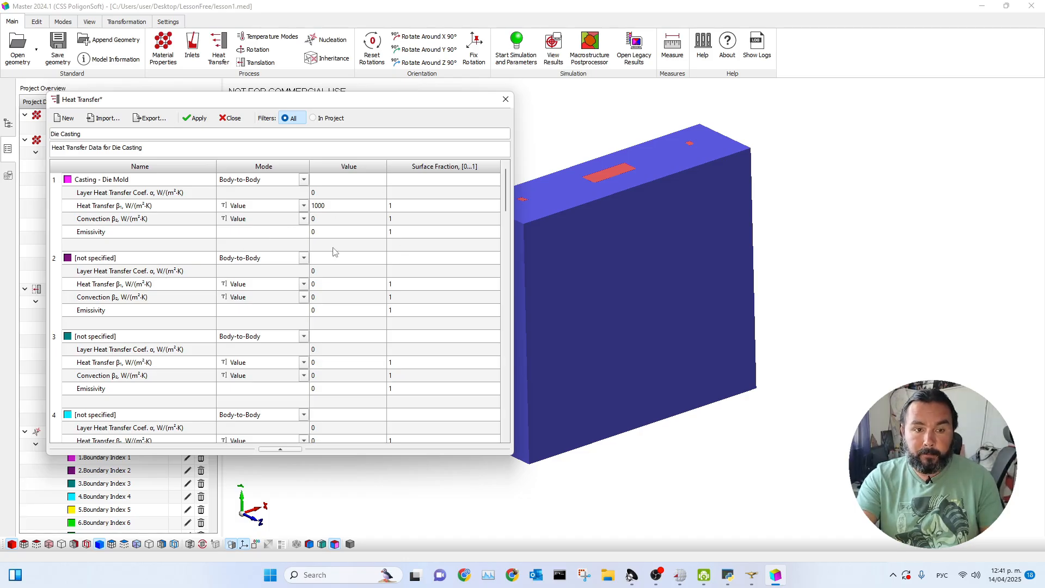
Compare the model's outer surface colours with heat transfer entries 17 Casting - Environment and 18 Mold - Environment.
drag(325, 103, 836, 214)
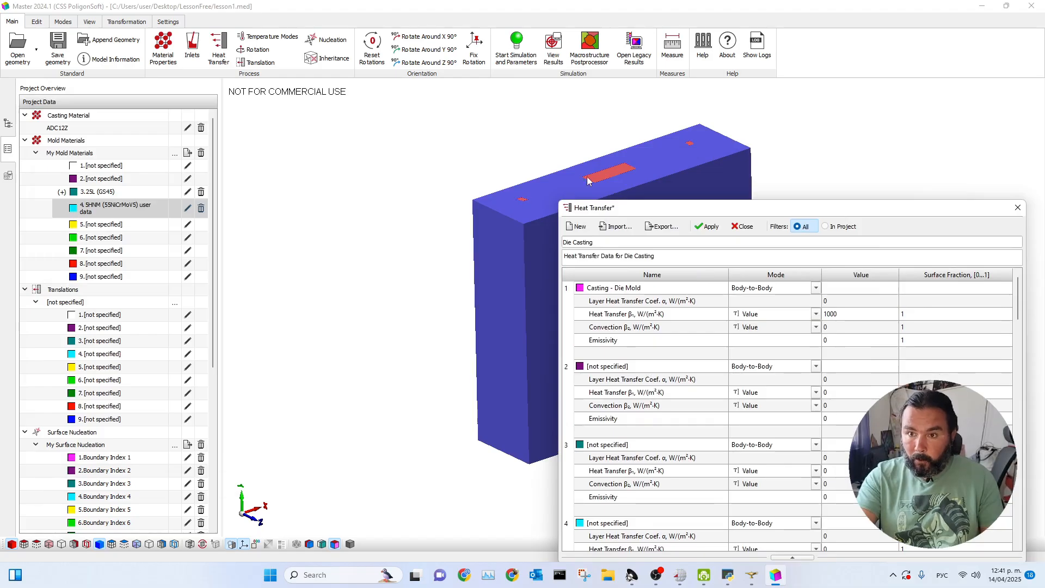
scroll(577, 183, up, 1)
scroll(515, 234, up, 1)
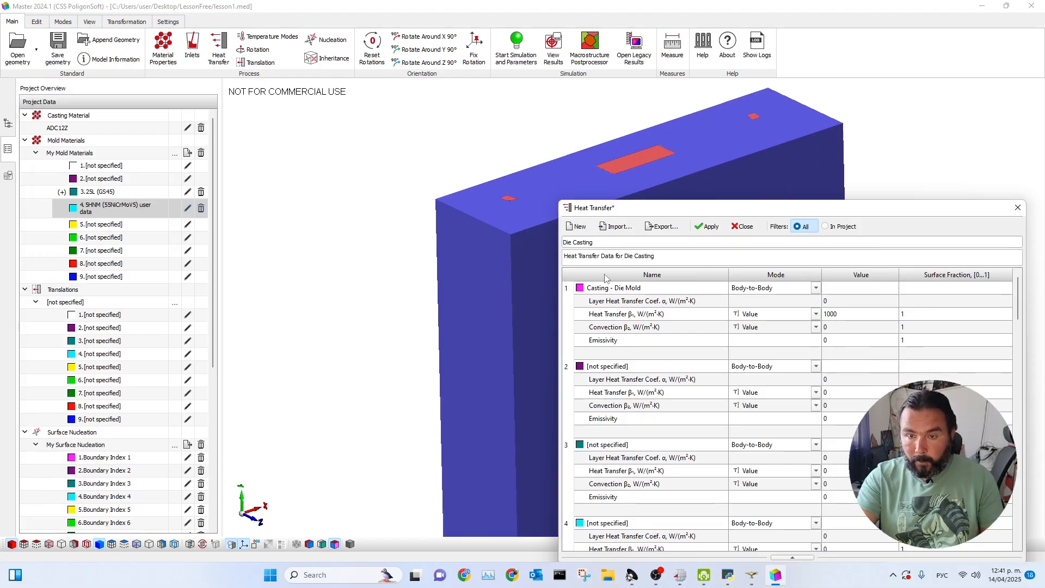
drag(795, 211, 791, 103)
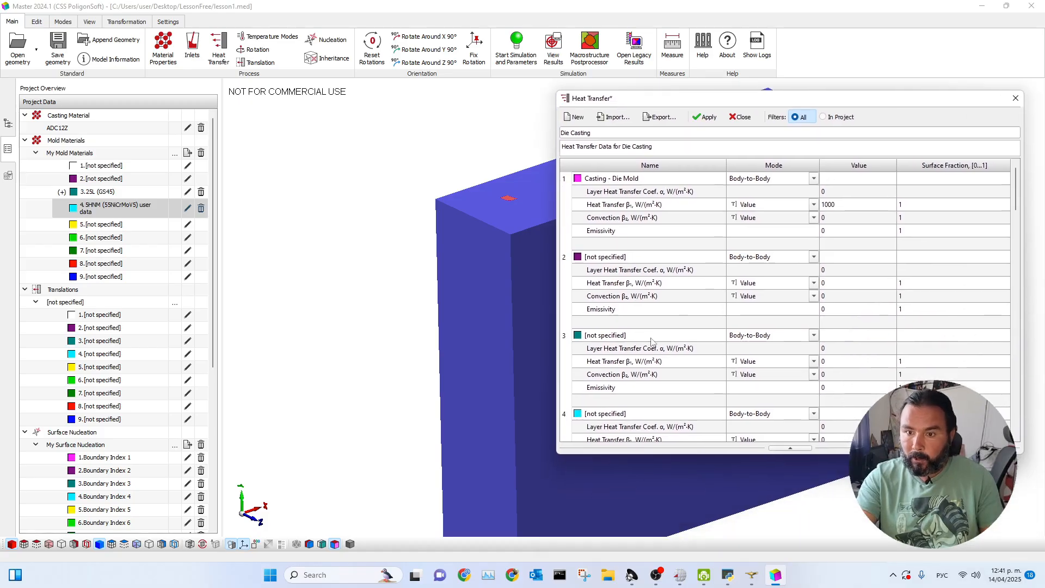
scroll(651, 340, down, 12)
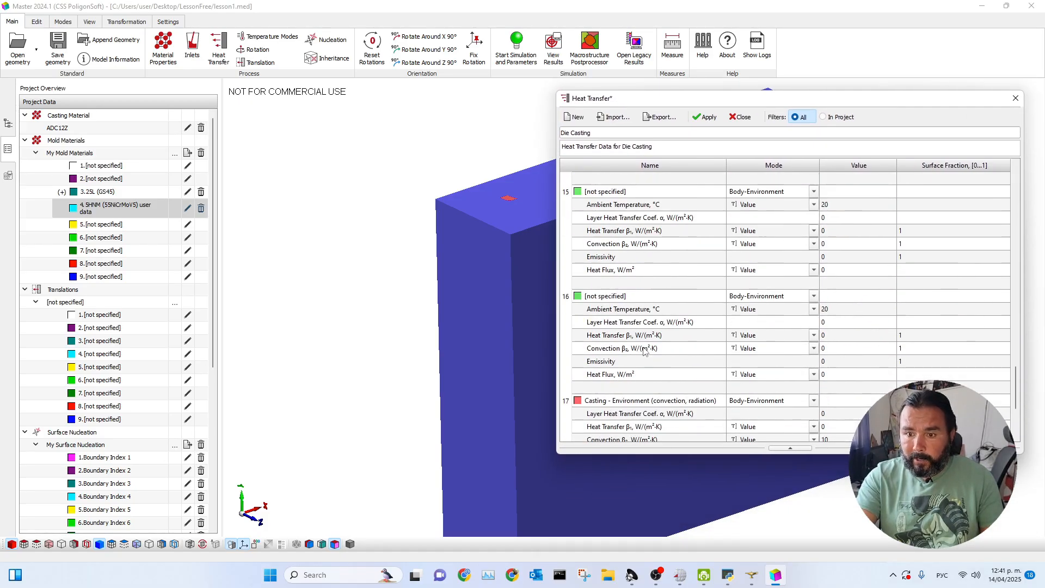
scroll(644, 350, down, 1)
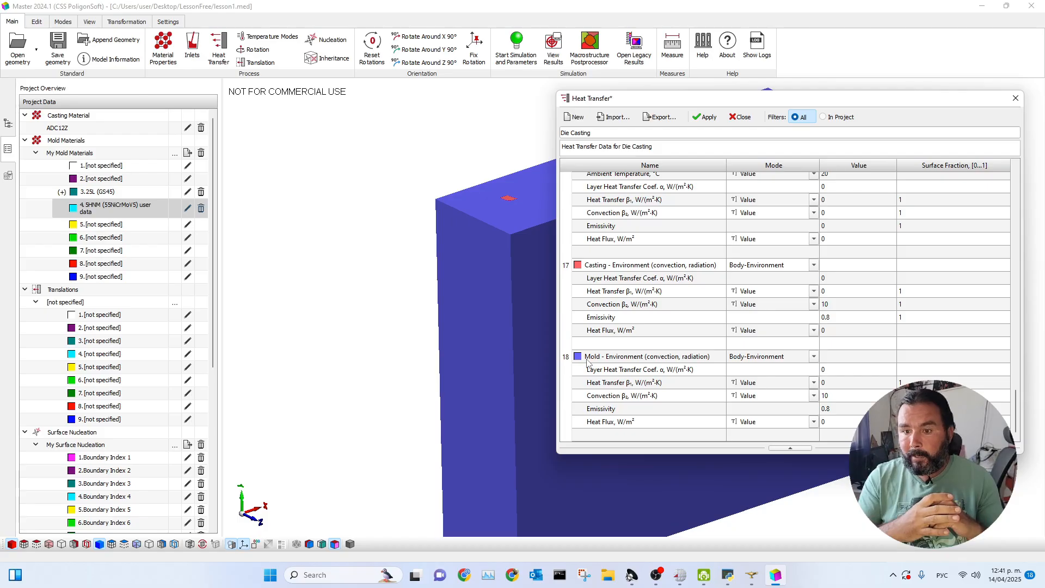
scroll(510, 319, down, 4)
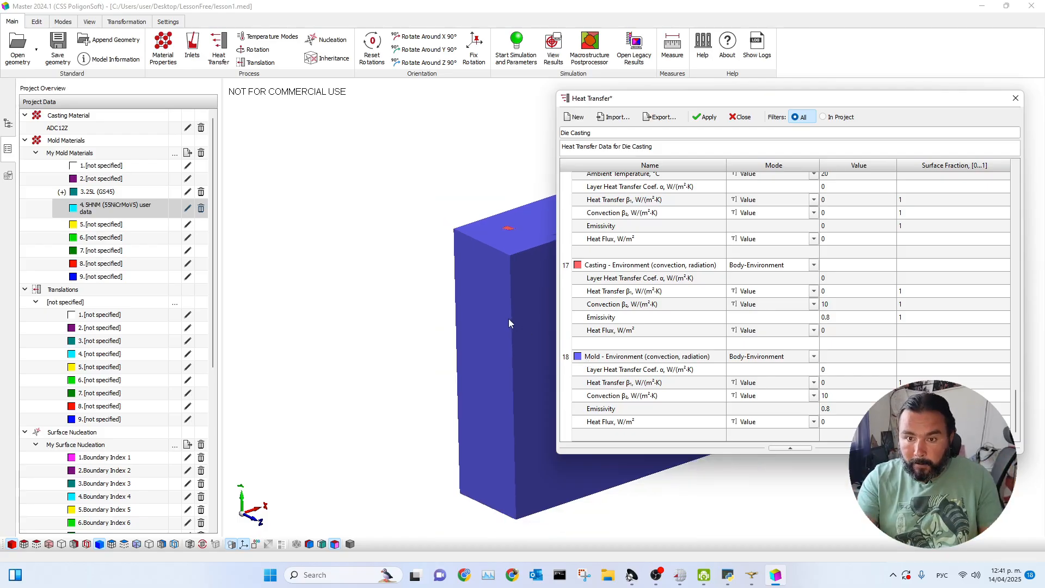
click(516, 301)
drag(754, 98, 894, 150)
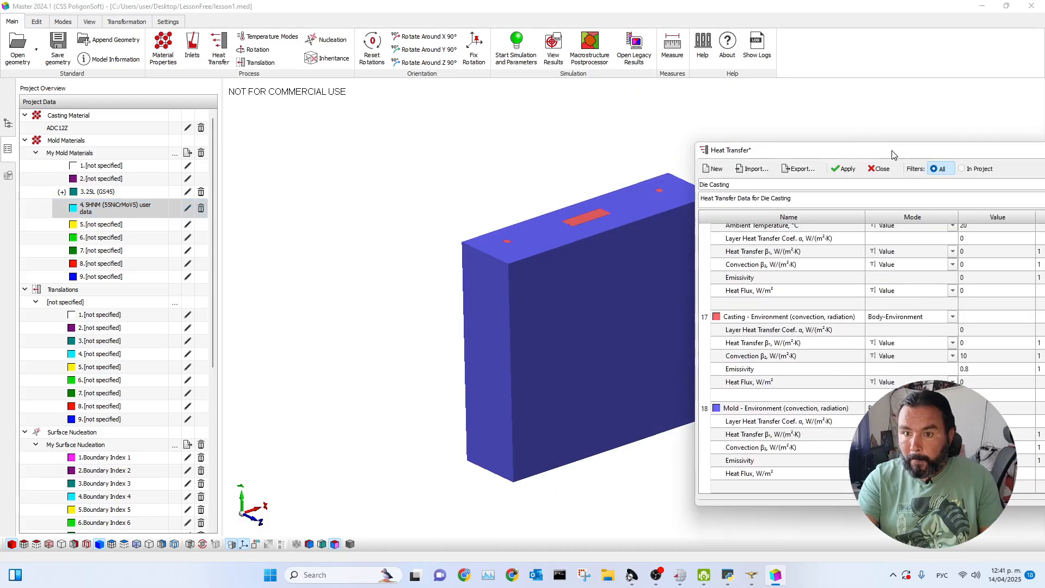
scroll(578, 202, up, 1)
scroll(578, 203, up, 2)
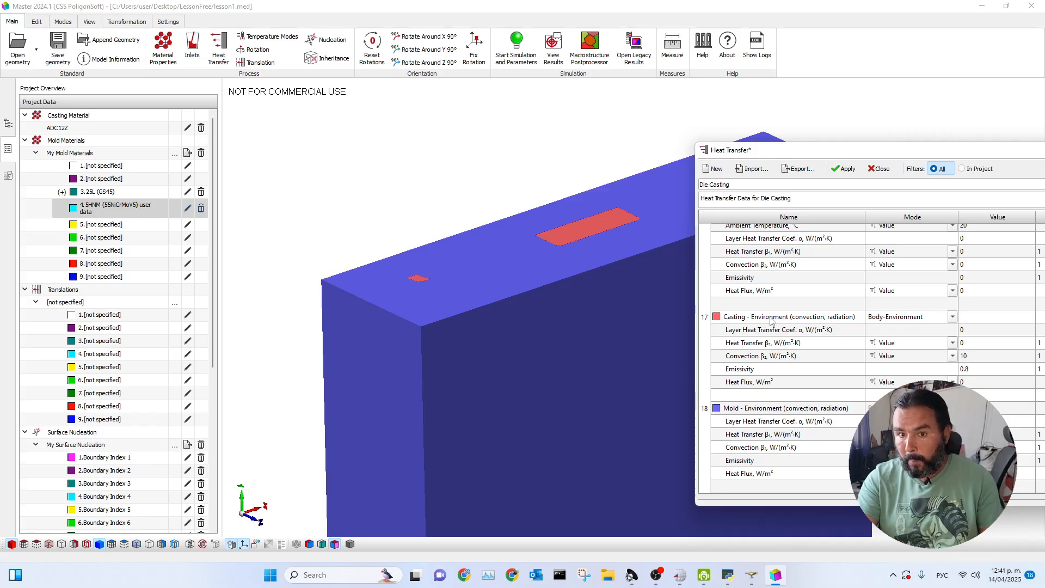
Hide the mold surfaces and compare the casting's boundary colours with heat transfer entry 1, Casting - Die Mold.
click(146, 341)
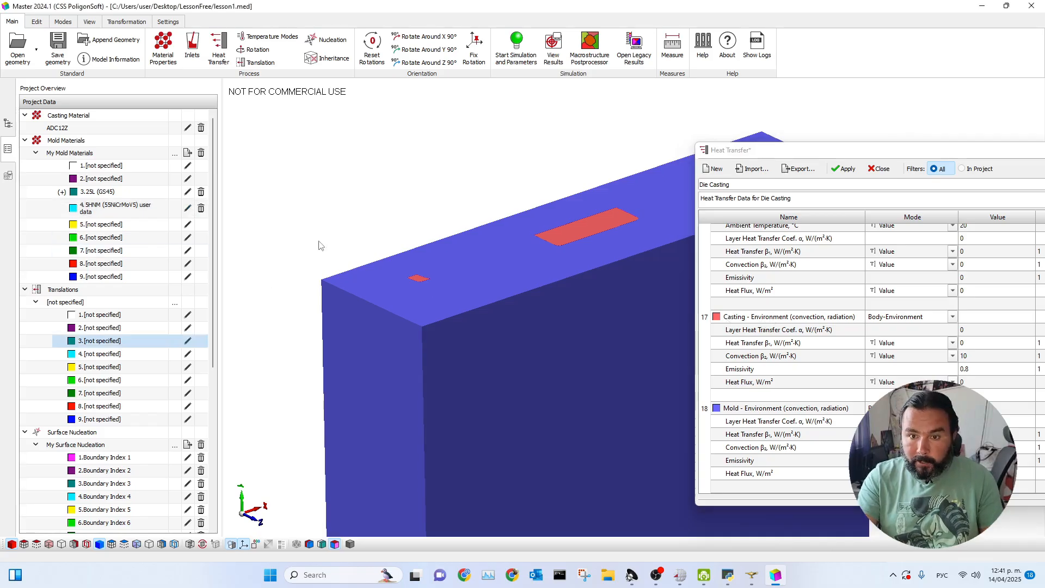
click(100, 544)
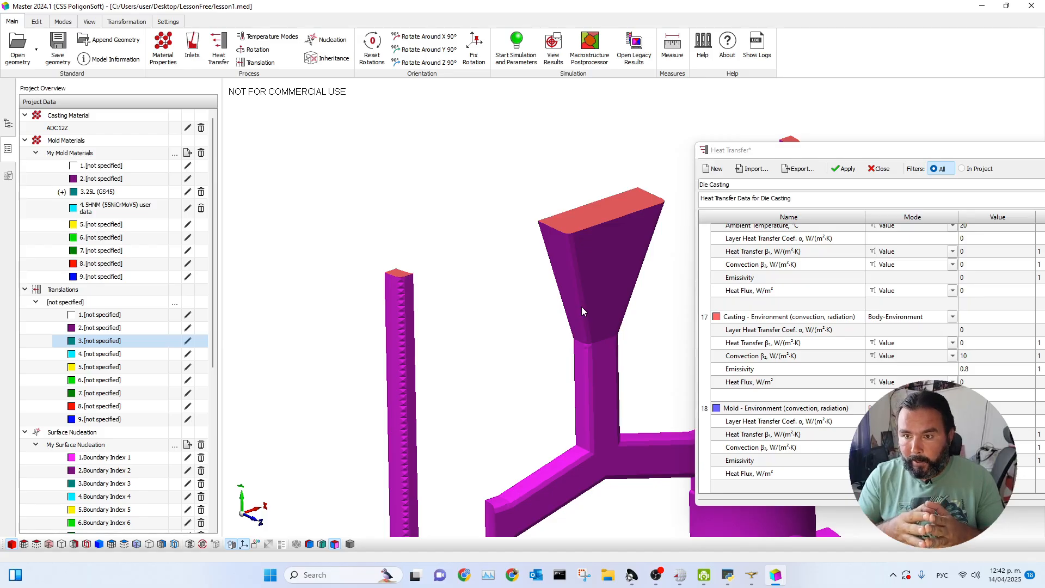
scroll(764, 343, up, 20)
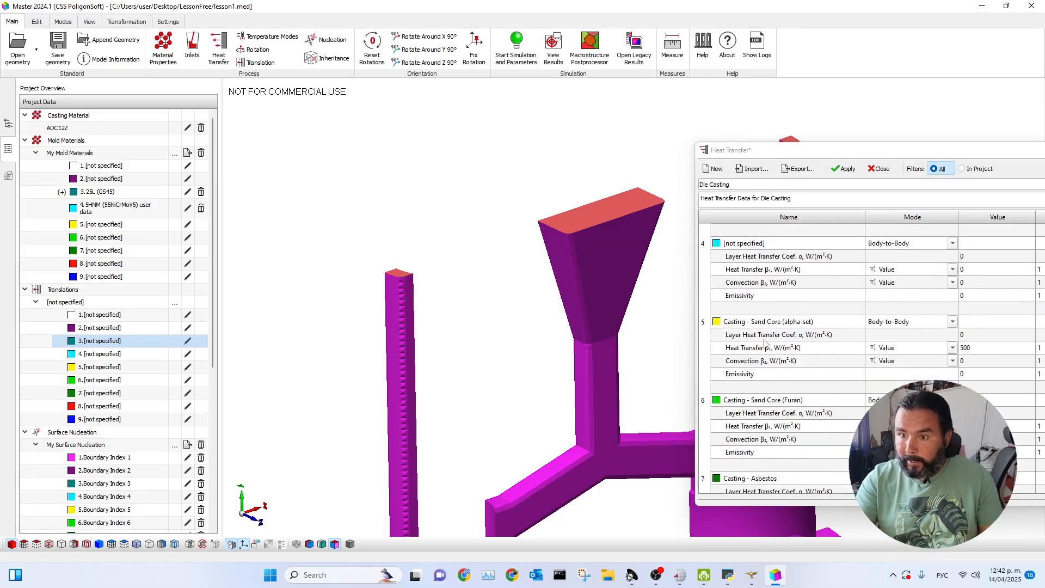
scroll(765, 343, up, 6)
drag(838, 155, 783, 86)
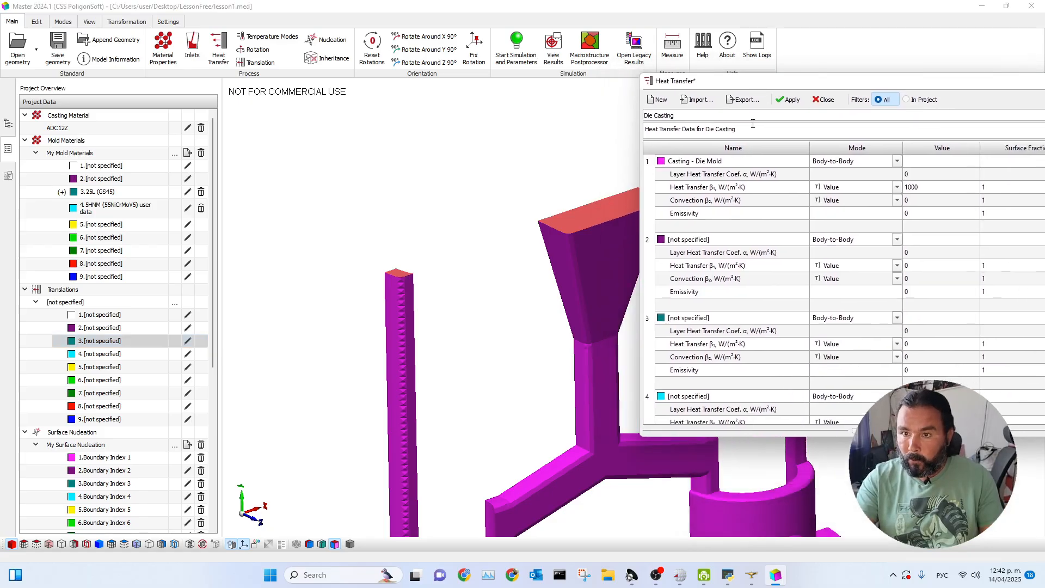
click(688, 162)
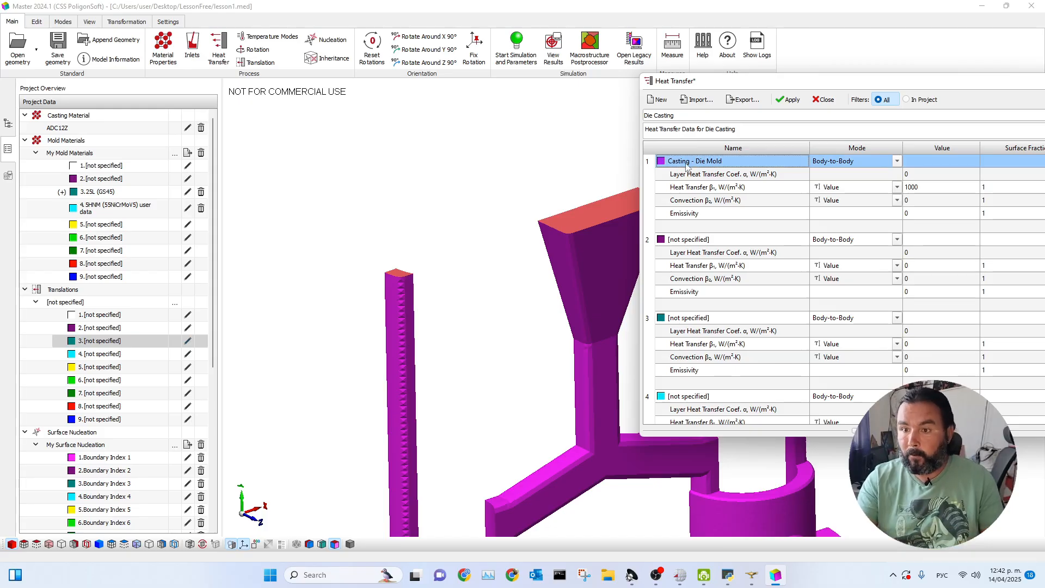
Name the unspecified heat transfer entry 2 "Casting-Iron".
click(707, 240)
click(708, 240)
text(Сфы)
key(BackSpace)
key(BackSpace)
text(Casting-Iron)
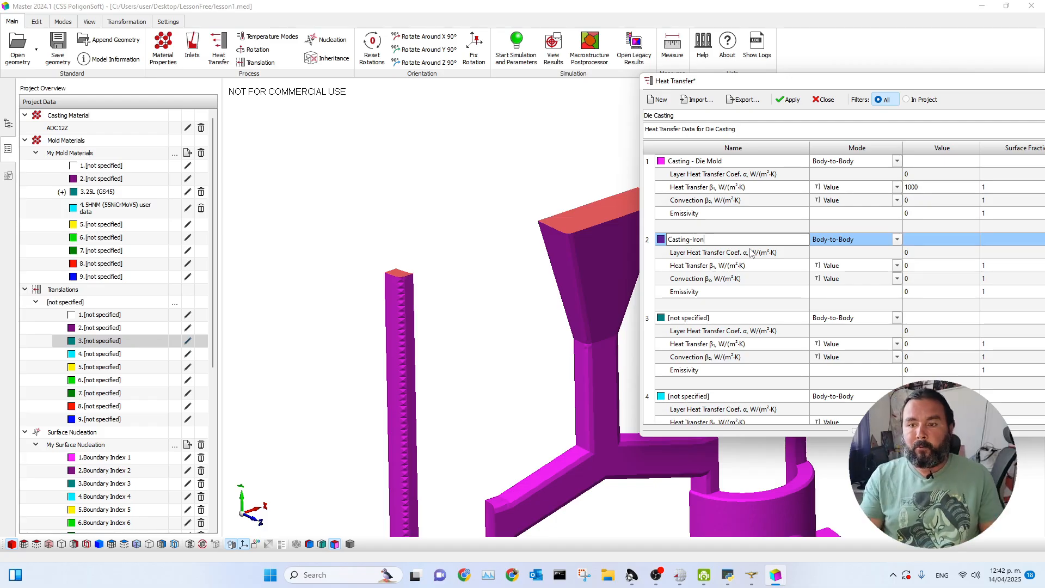
click(927, 241)
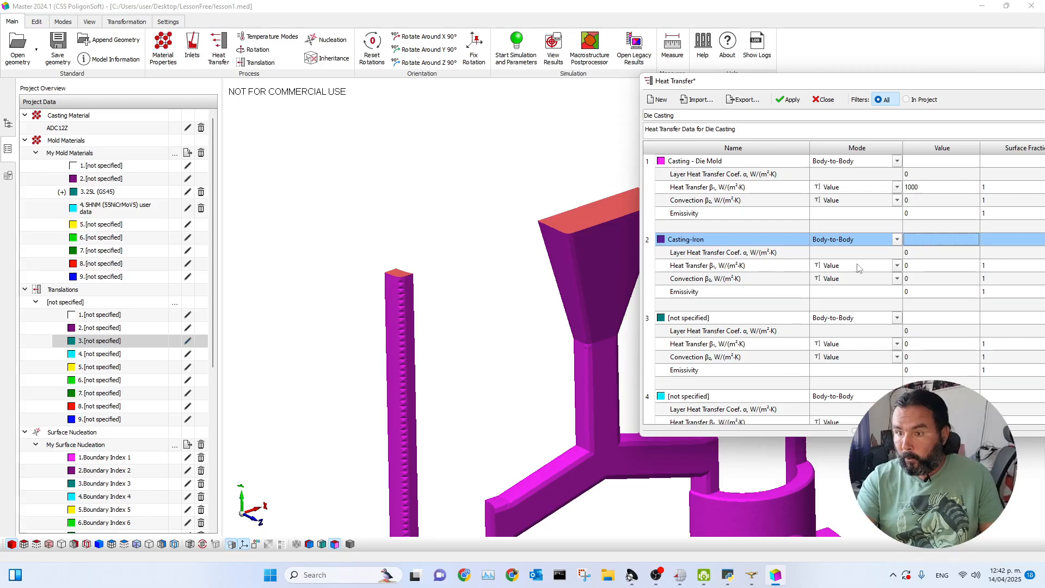
Set the Heat Transfer β value of the Casting-Iron entry to 2000 W/(m²·K).
click(913, 266)
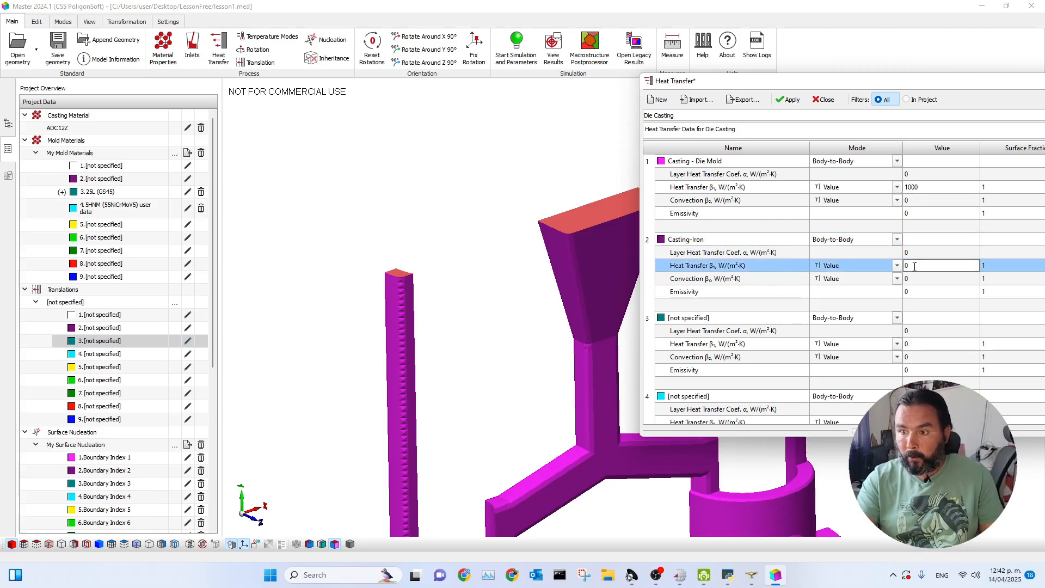
text(2000)
key(Return)
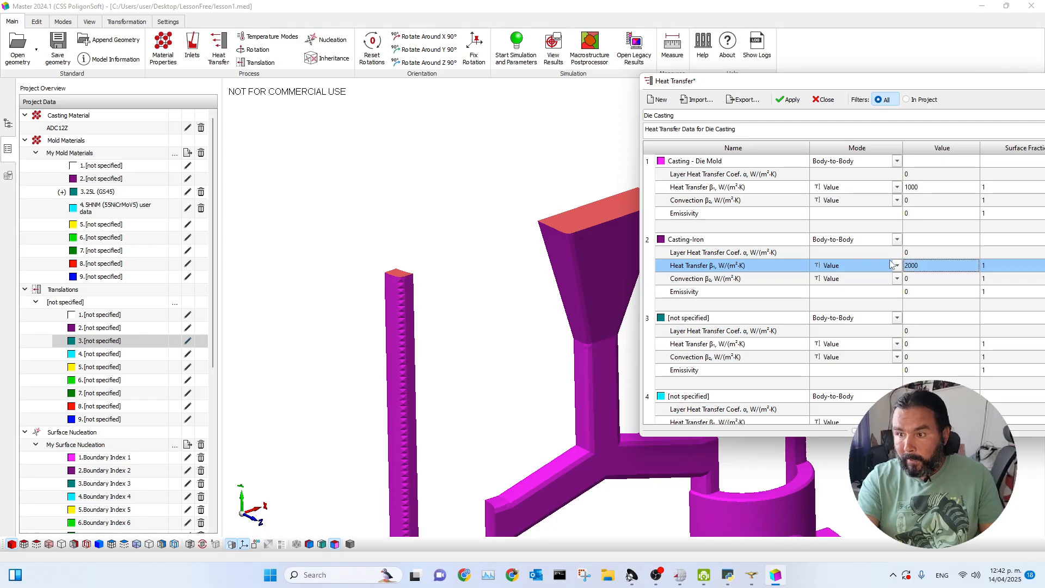
drag(850, 85, 691, 71)
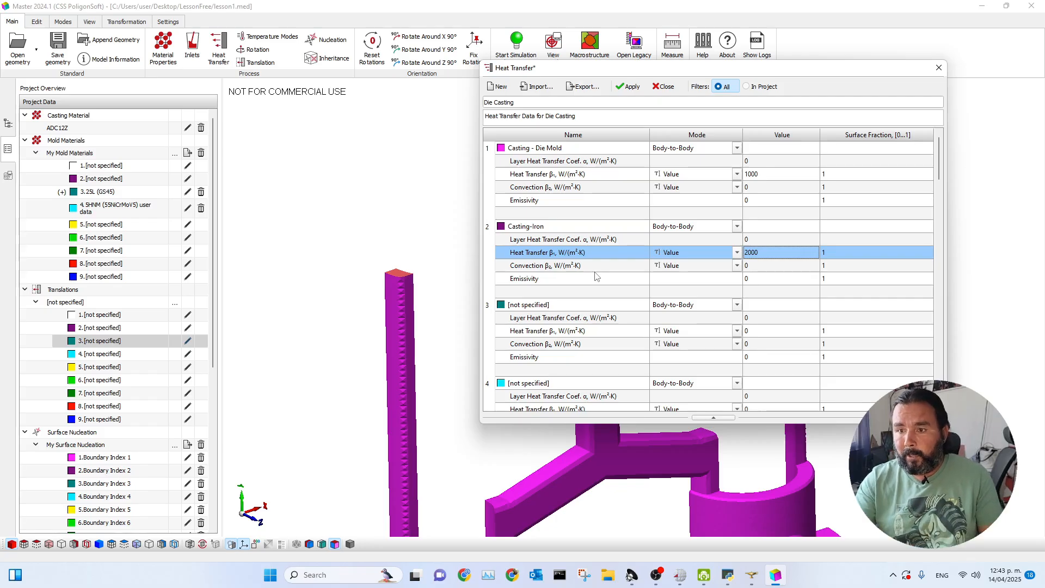
Switch the Casting-Iron Heat Transfer β from a single value to a curve and add a first point of 500 W/(m²·K) at 0 °C.
click(738, 253)
click(672, 266)
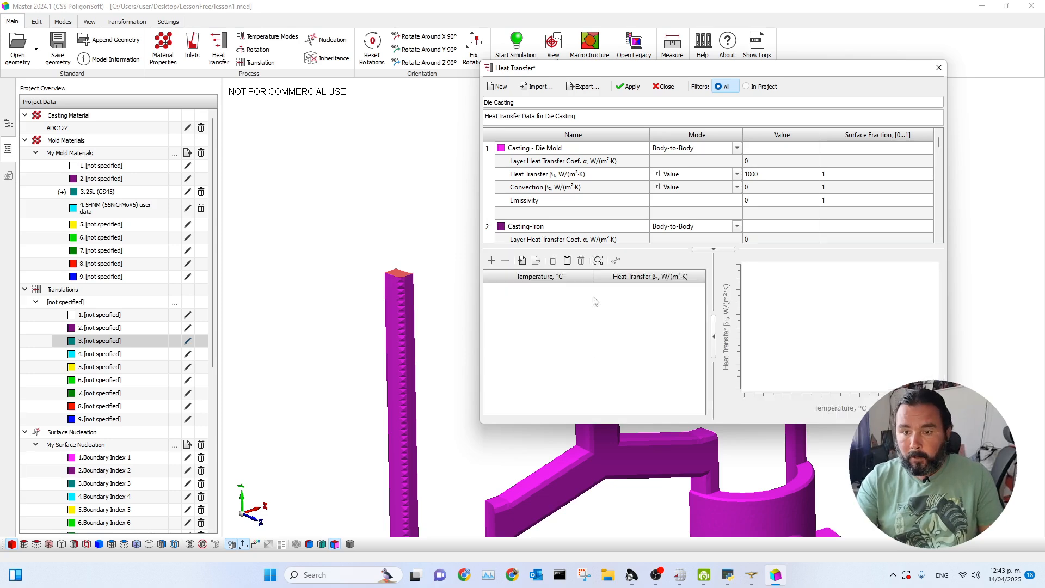
click(492, 261)
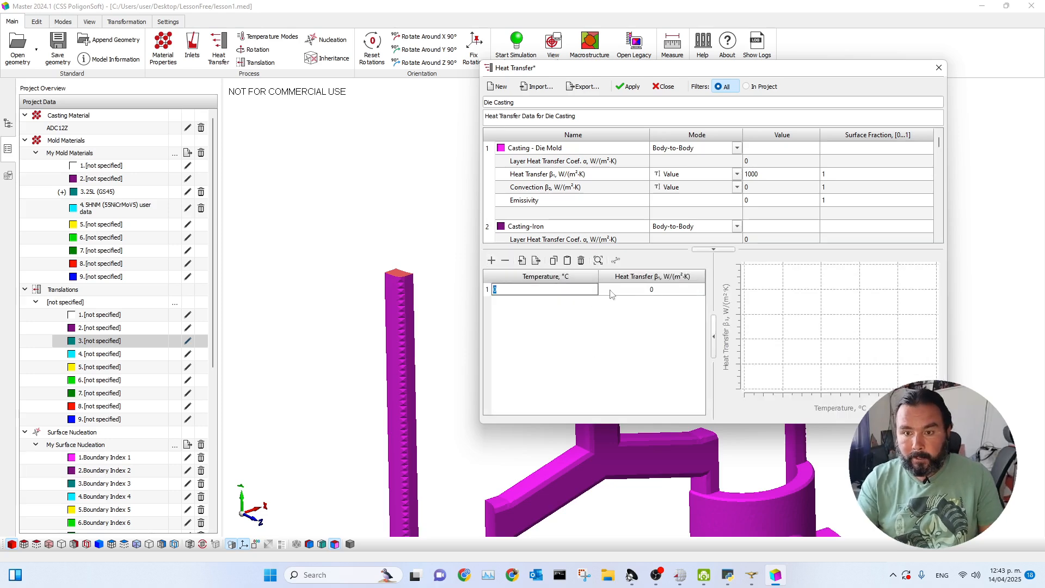
click(652, 290)
text(5)
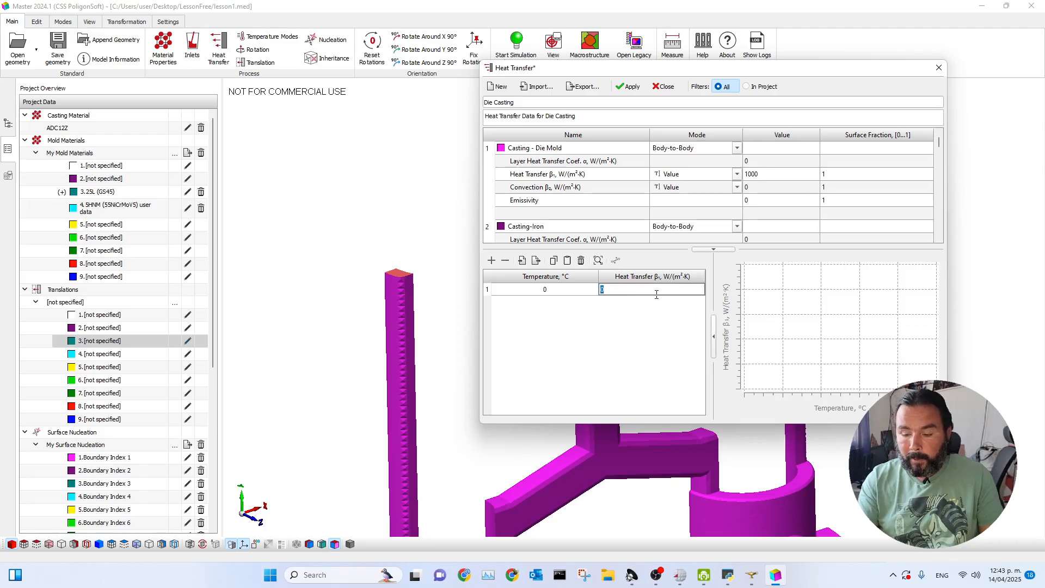
text(00)
key(Return)
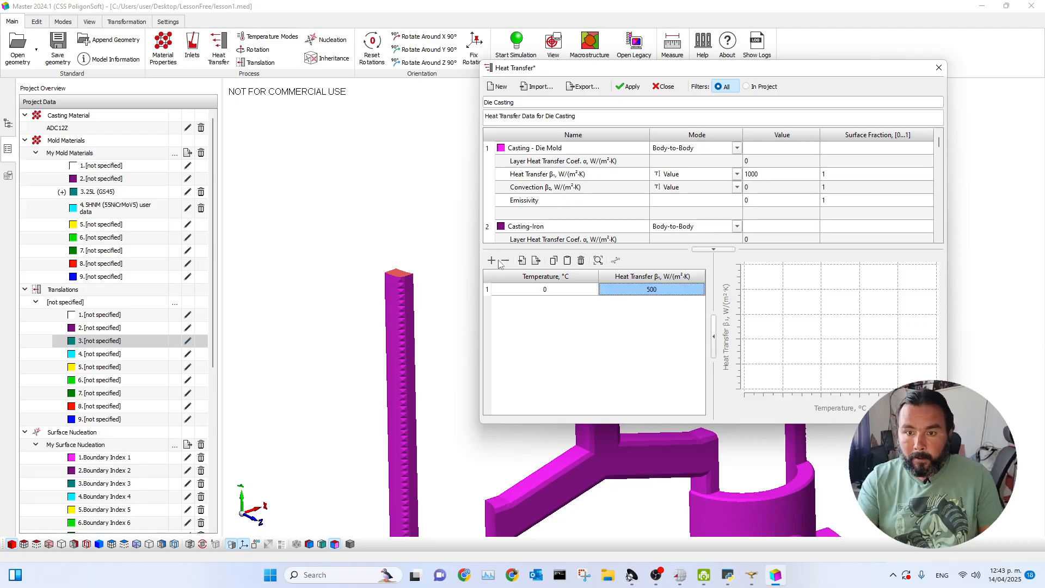
Add a second point to the Casting-Iron heat transfer curve with 1000 W/(m²·K) at 600 °C.
click(491, 261)
text(600)
key(Return)
double_click(660, 303)
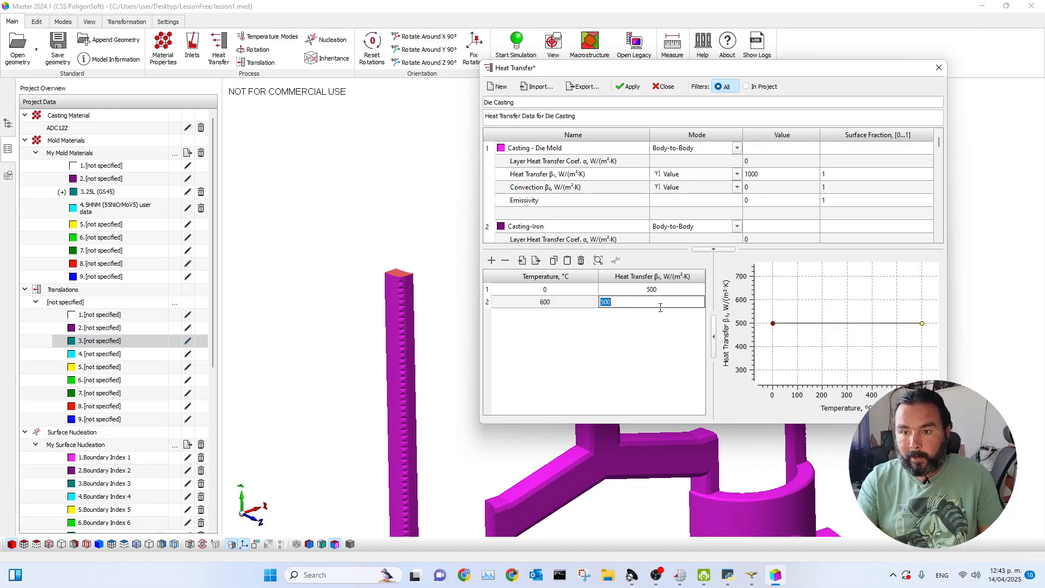
text(1000)
key(Return)
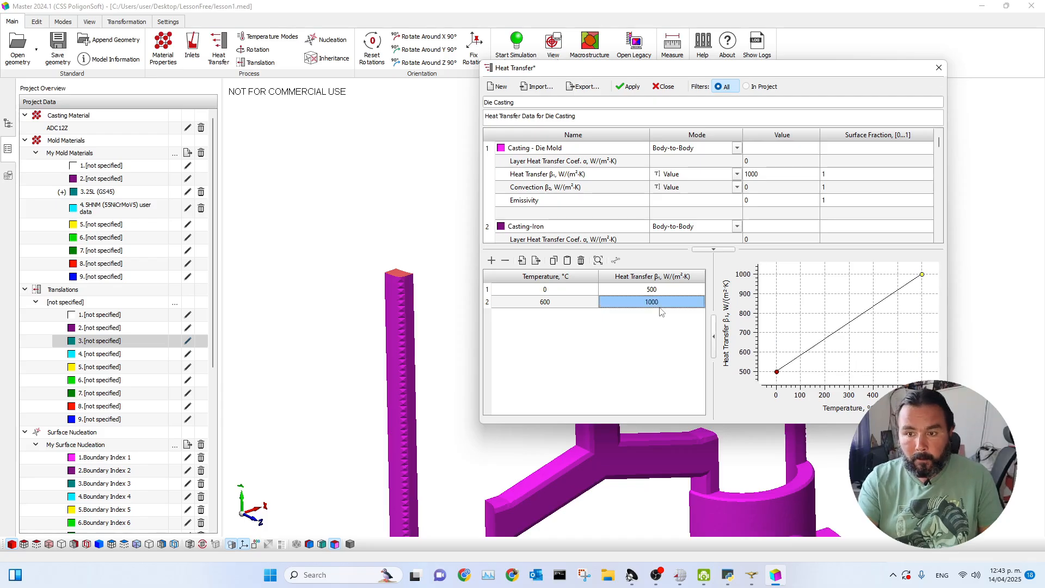
Add a third point to the Casting-Iron heat transfer curve with 2000 W/(m²·K) at 1000 °C.
click(492, 261)
text(1000)
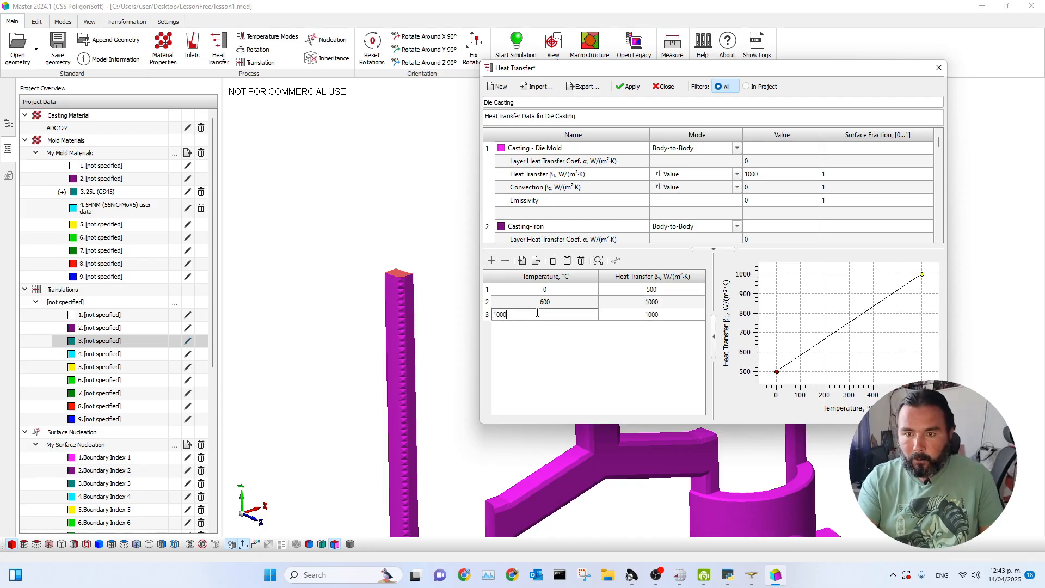
key(Return)
double_click(655, 314)
text(2000)
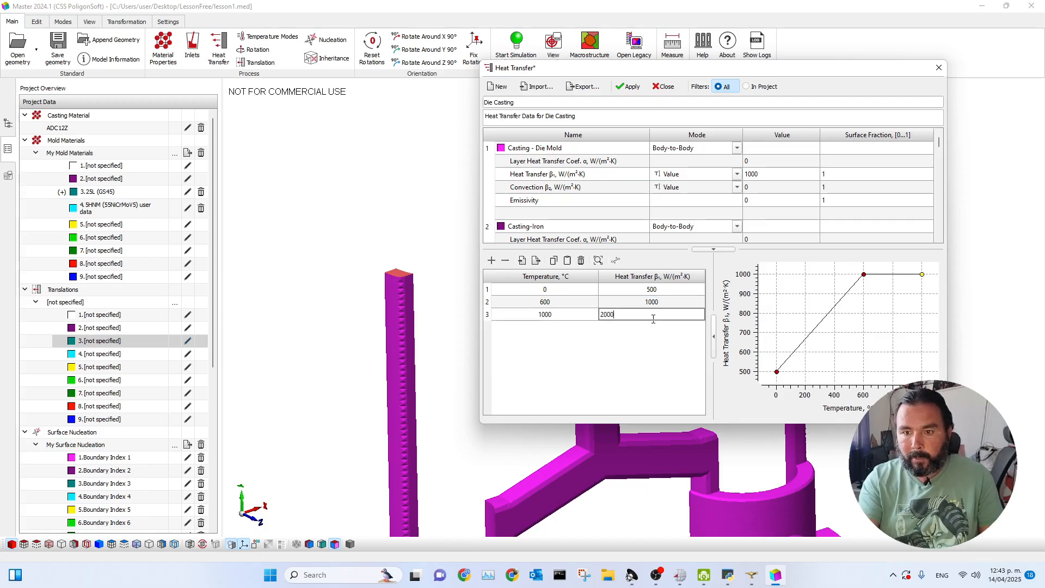
key(Return)
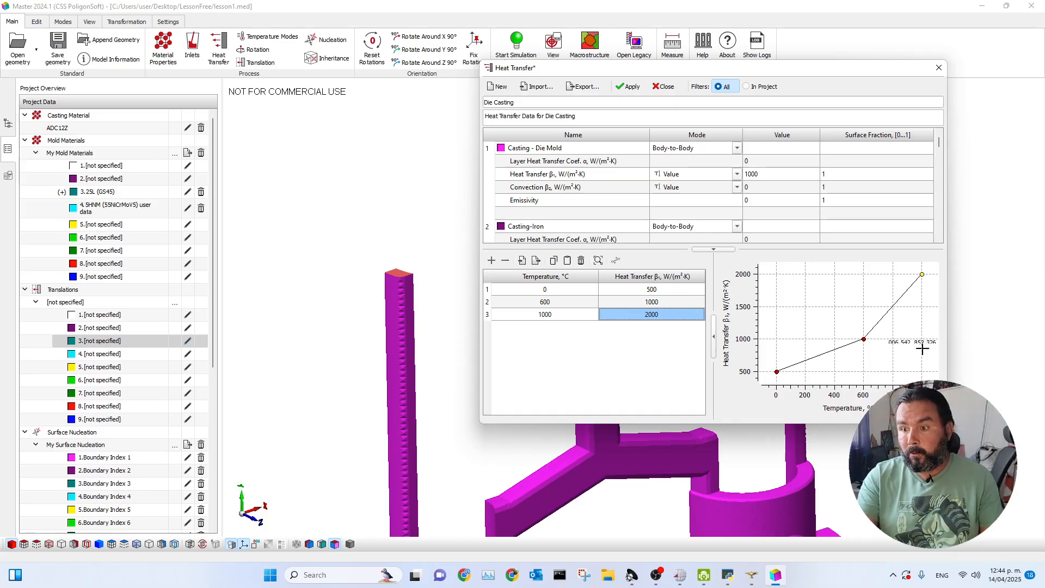
Review the Casting - Die Mold and Casting-Iron entries, then apply the heat transfer data and close its window.
drag(851, 73, 745, 66)
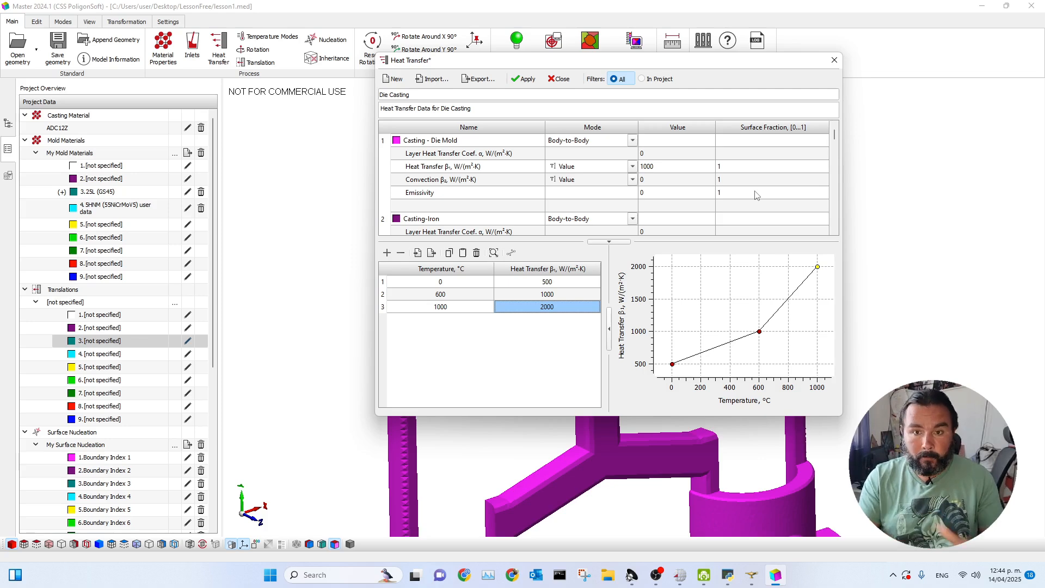
click(487, 144)
drag(589, 61, 292, 77)
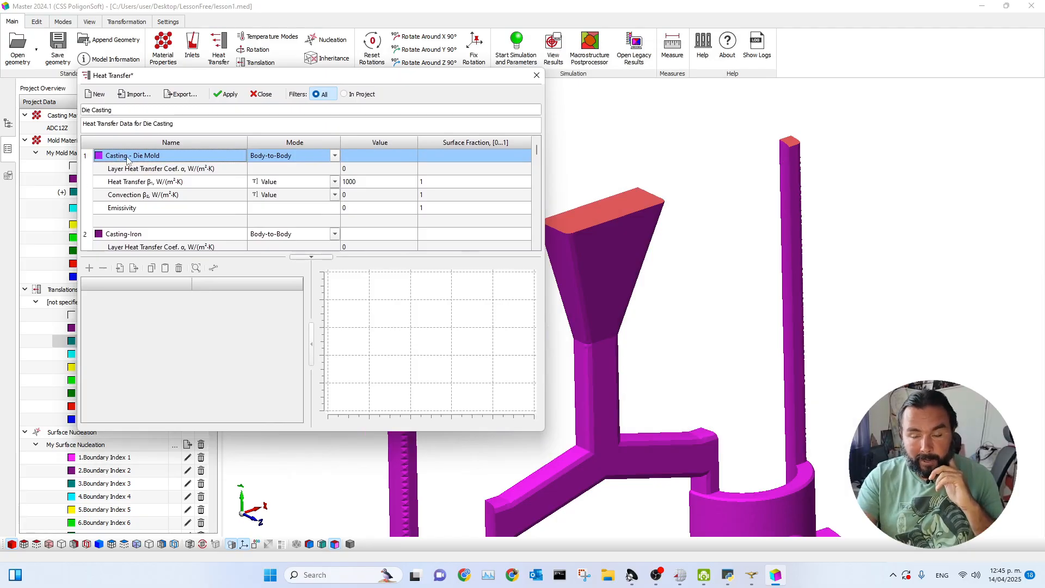
scroll(191, 224, down, 1)
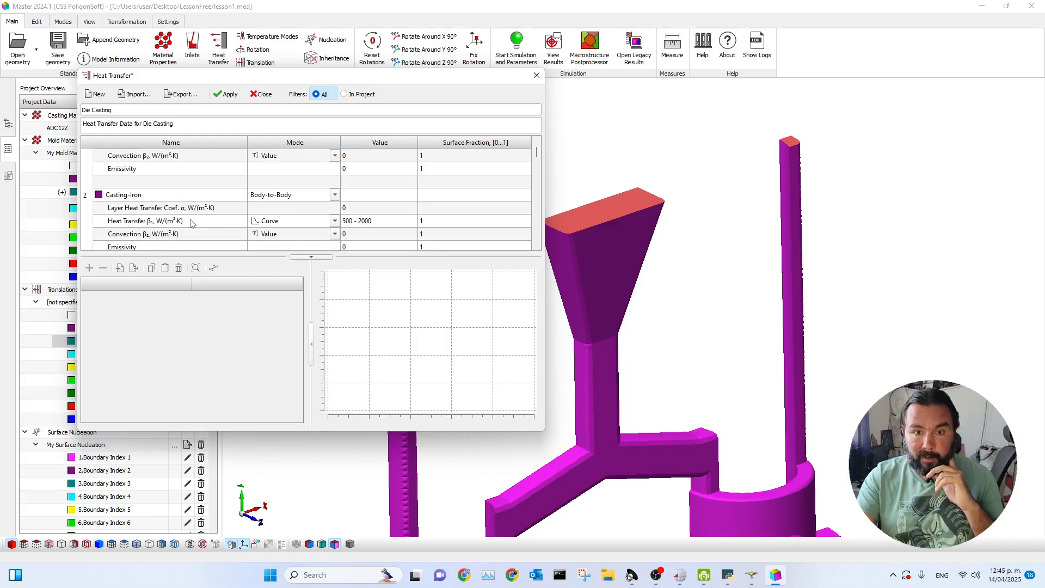
click(178, 196)
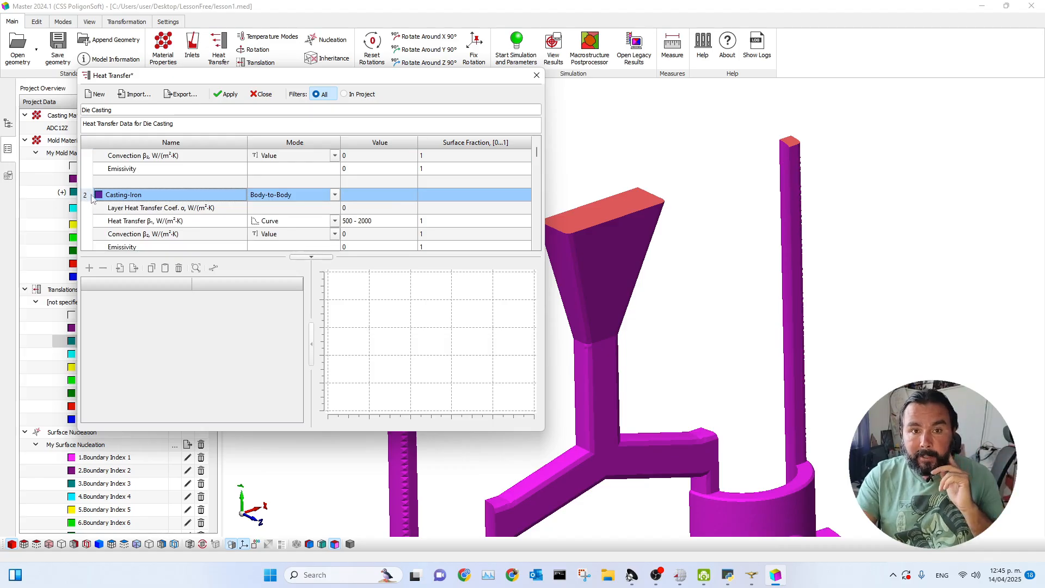
click(226, 95)
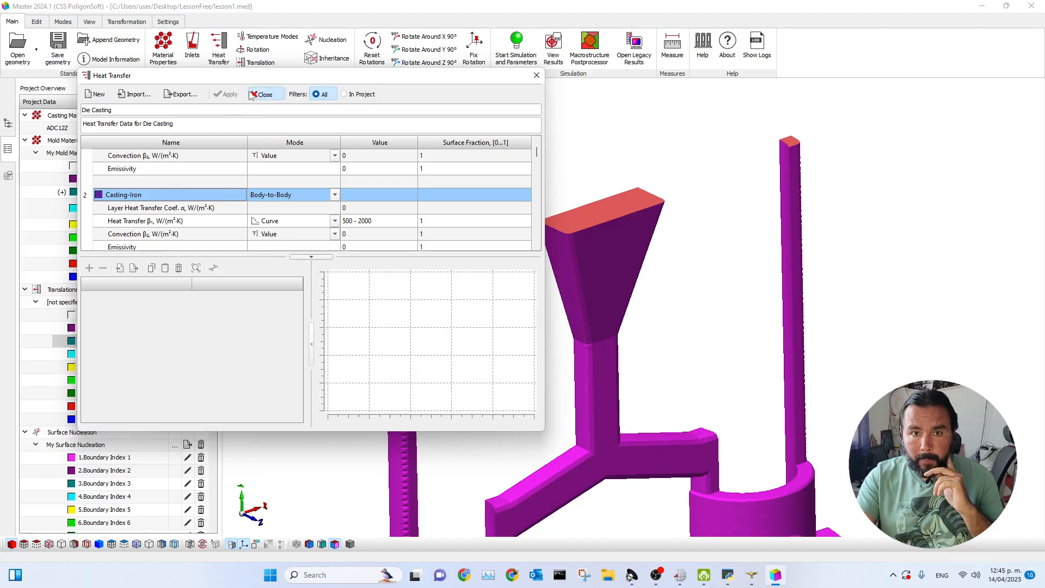
click(261, 95)
Select all casting boundaries that carry index 1, Casting - Die Mold.
click(63, 23)
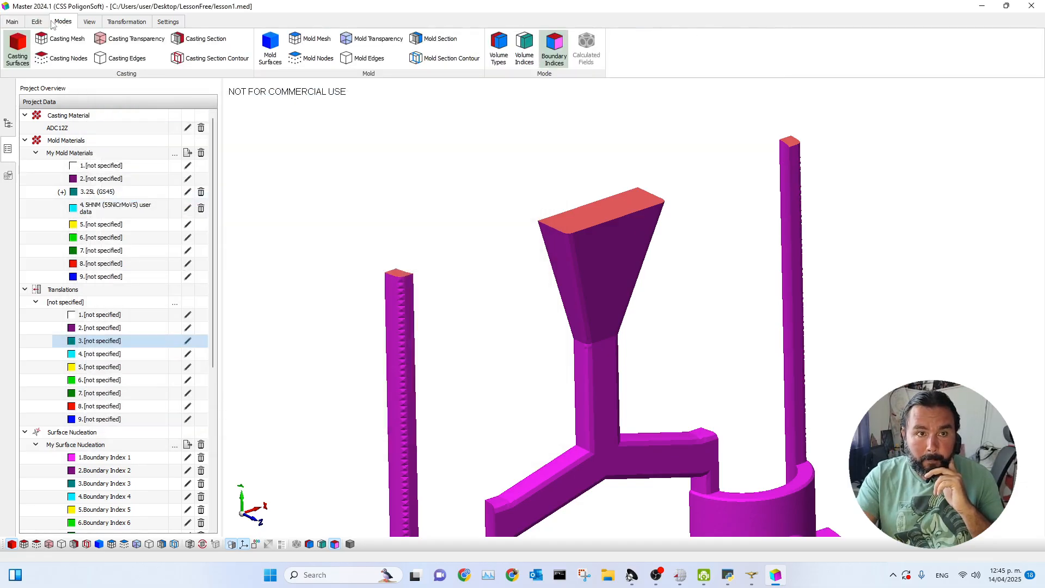
click(37, 22)
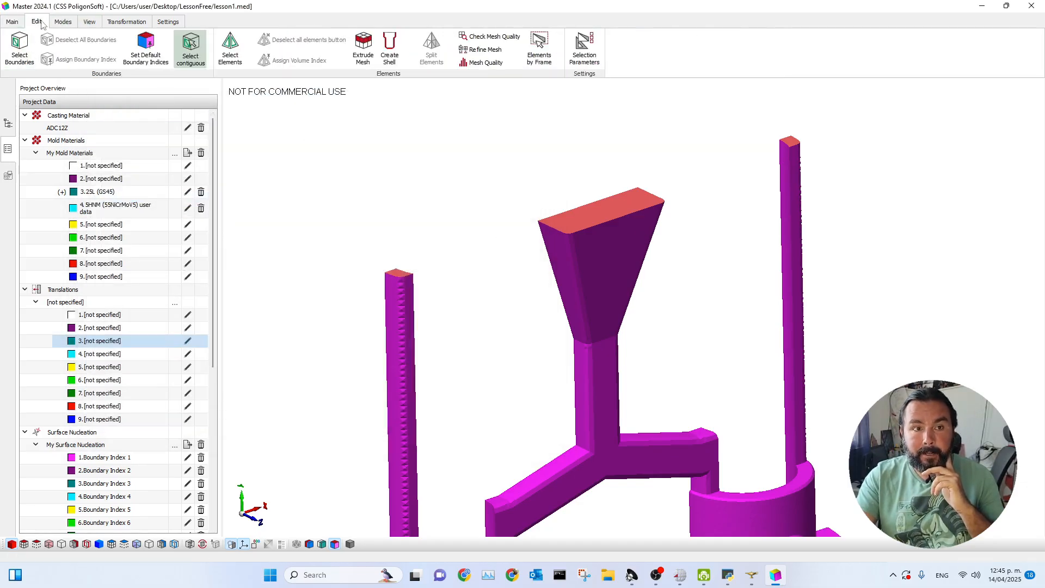
scroll(455, 212, down, 5)
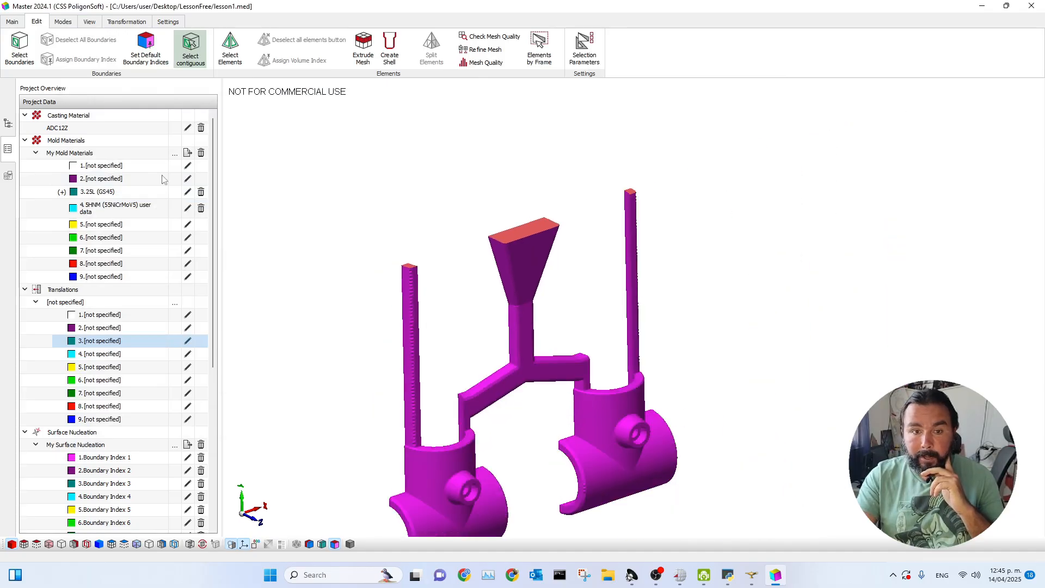
click(22, 64)
drag(527, 187, 758, 159)
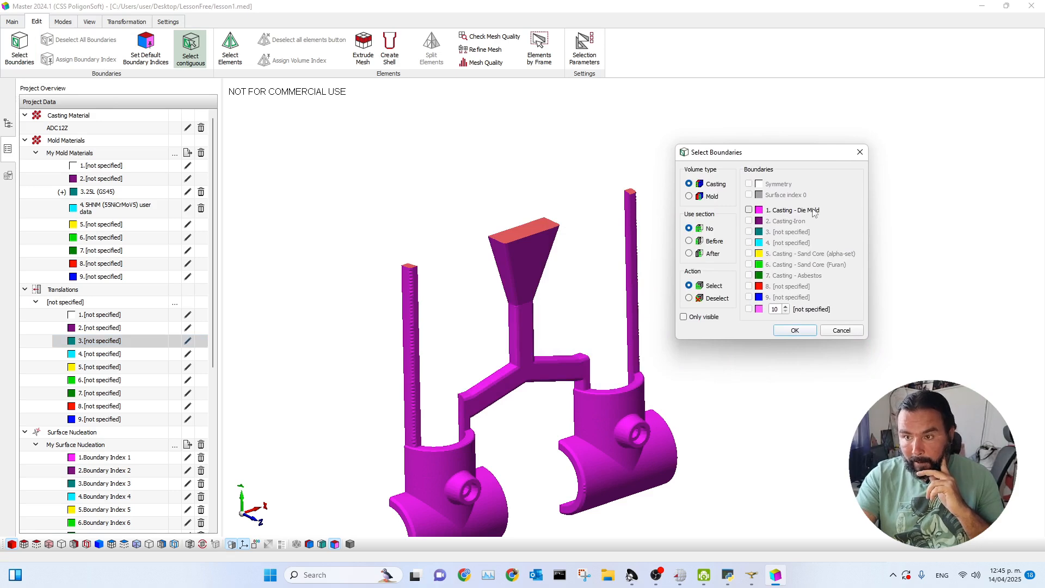
click(749, 210)
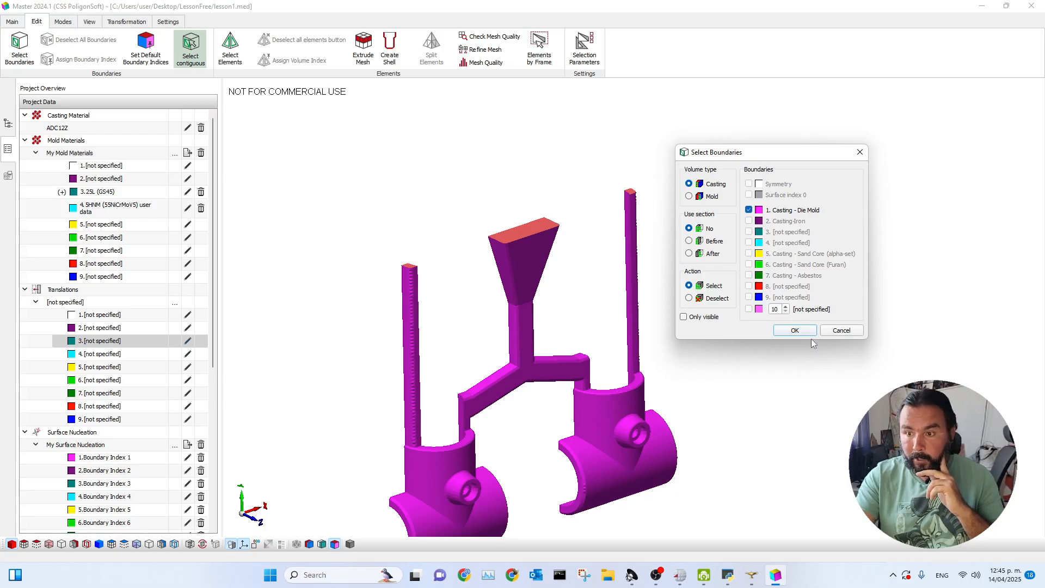
click(796, 331)
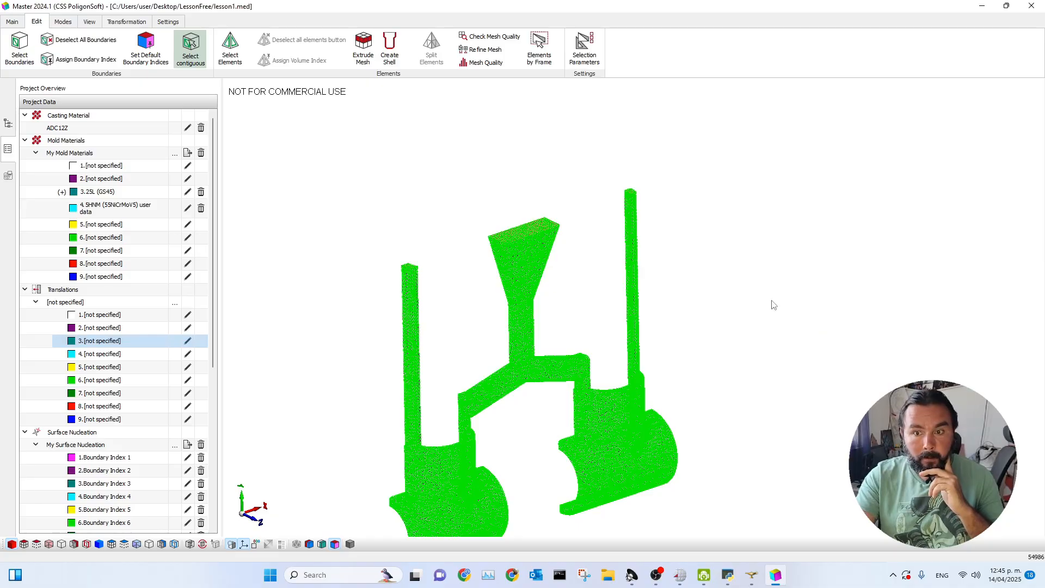
Assign boundary index 2, Casting-Iron, to the selected casting boundaries.
click(61, 63)
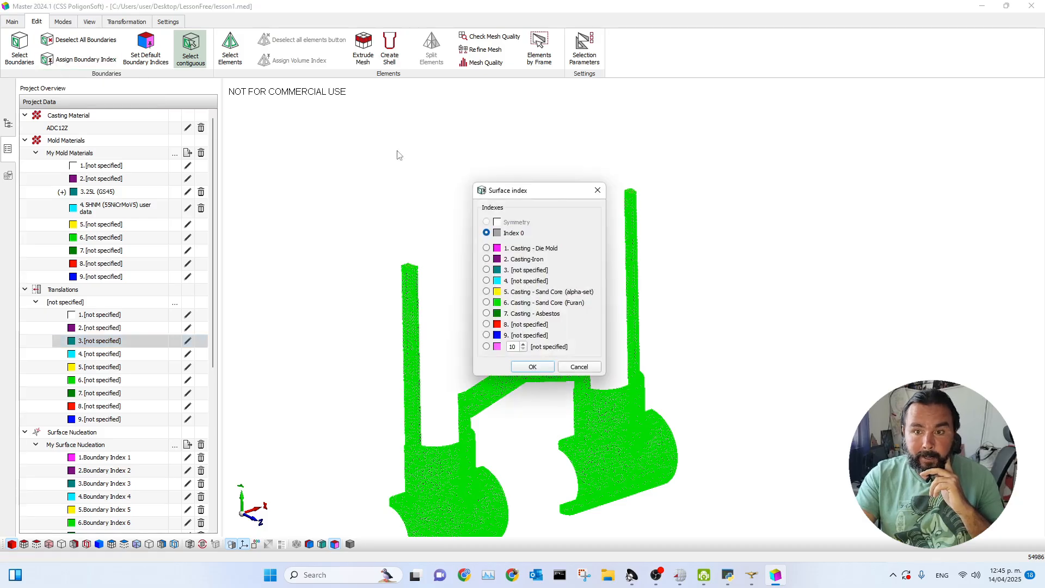
drag(533, 195, 753, 147)
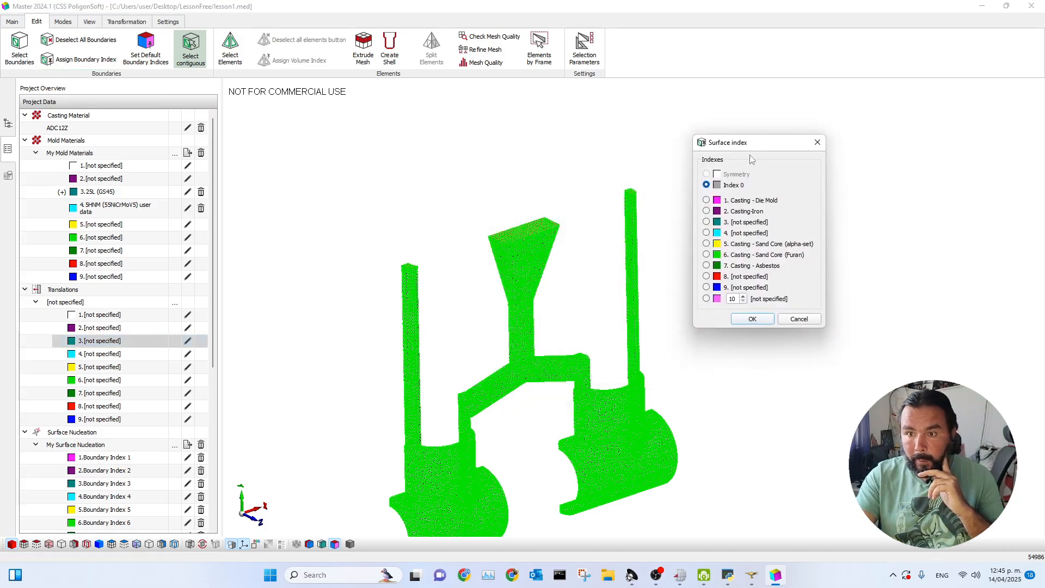
click(706, 211)
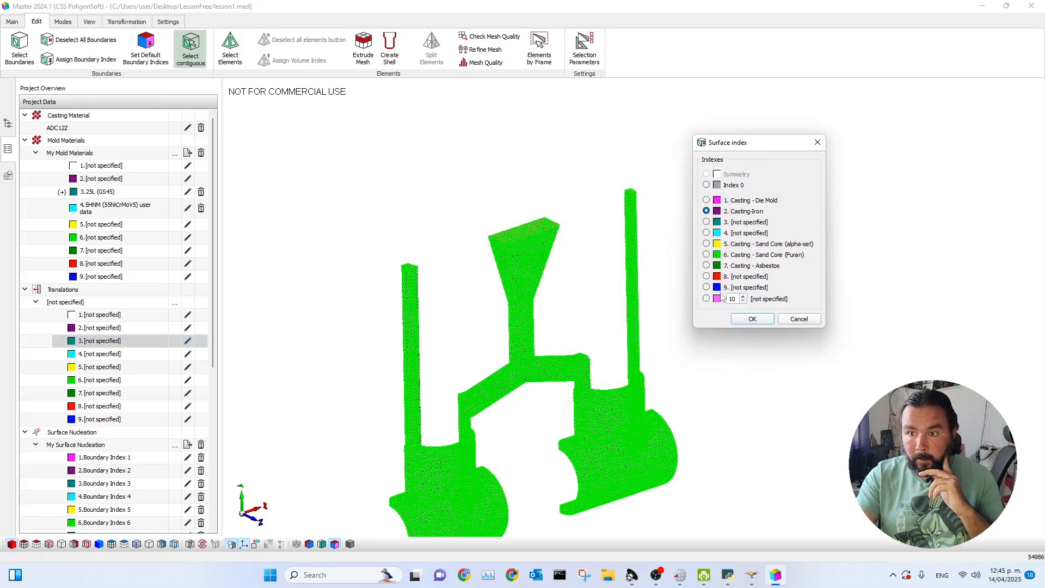
click(744, 321)
Examine the reassigned boundary colours on the casting and, with the casting surfaces hidden, inside the mold's top openings.
scroll(683, 344, up, 3)
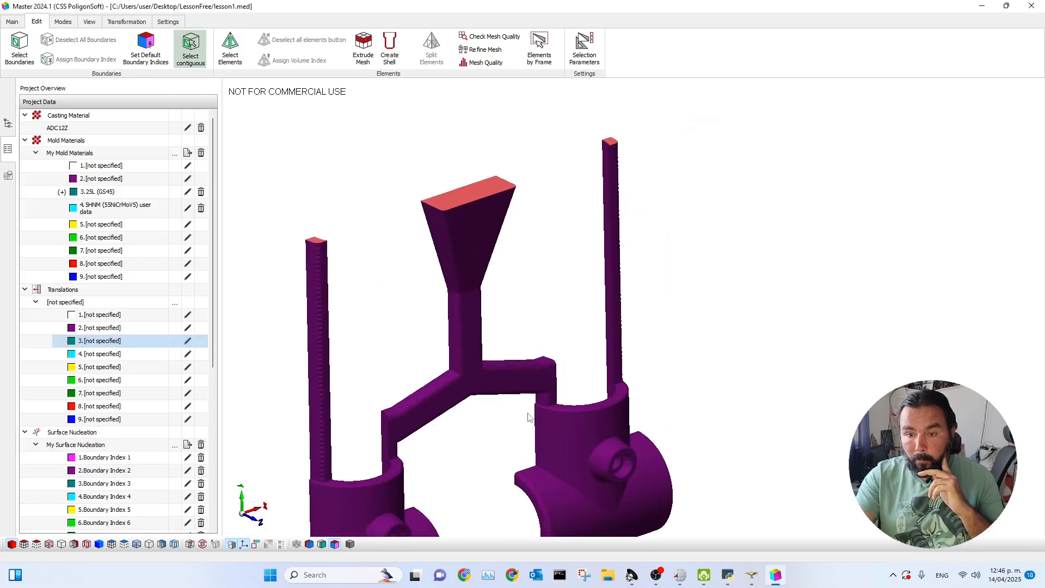
scroll(516, 434, down, 5)
scroll(555, 370, down, 2)
scroll(551, 435, up, 2)
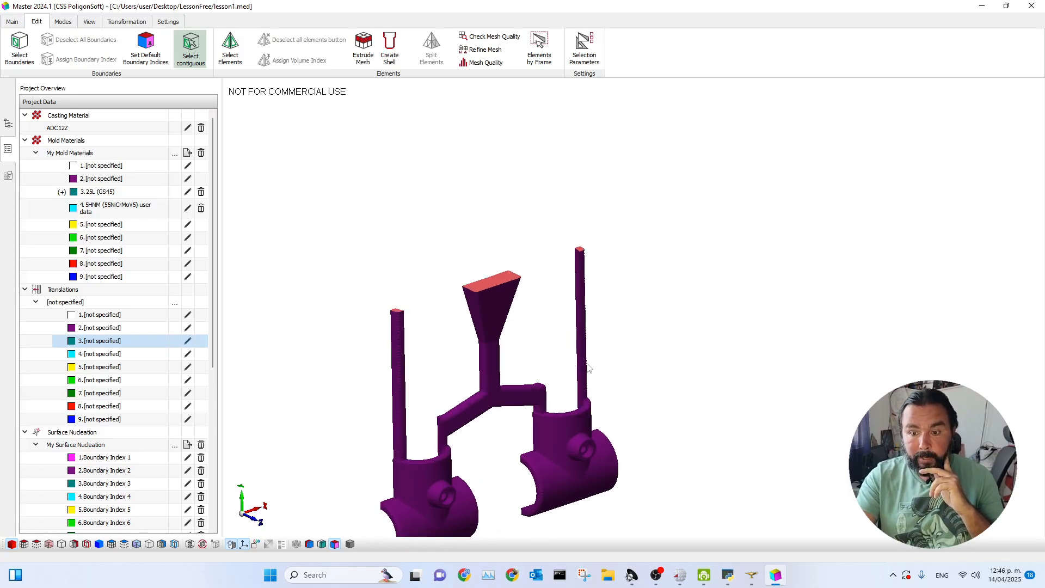
scroll(572, 364, up, 1)
scroll(504, 338, up, 1)
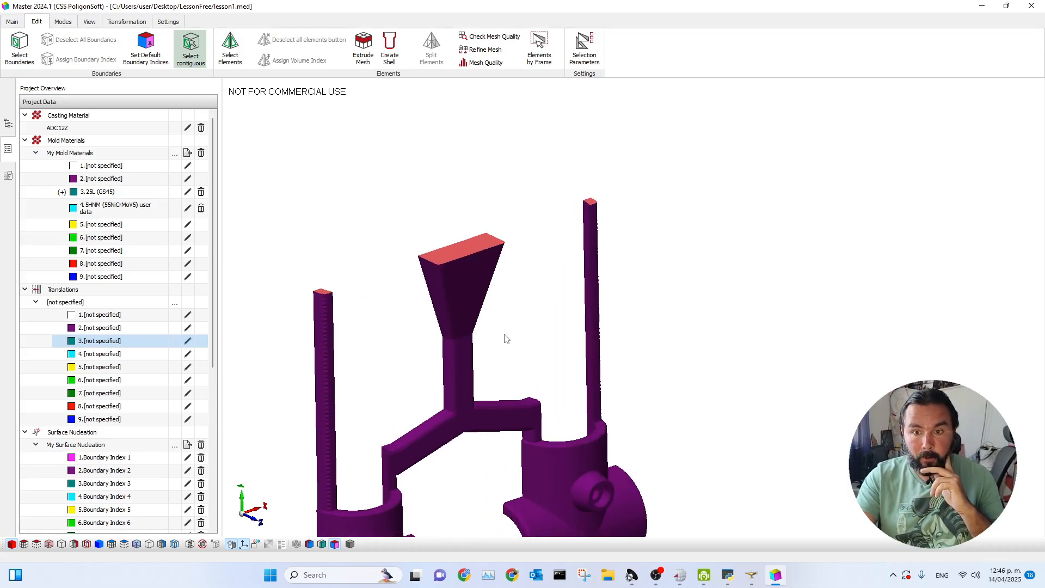
scroll(505, 343, down, 2)
click(99, 544)
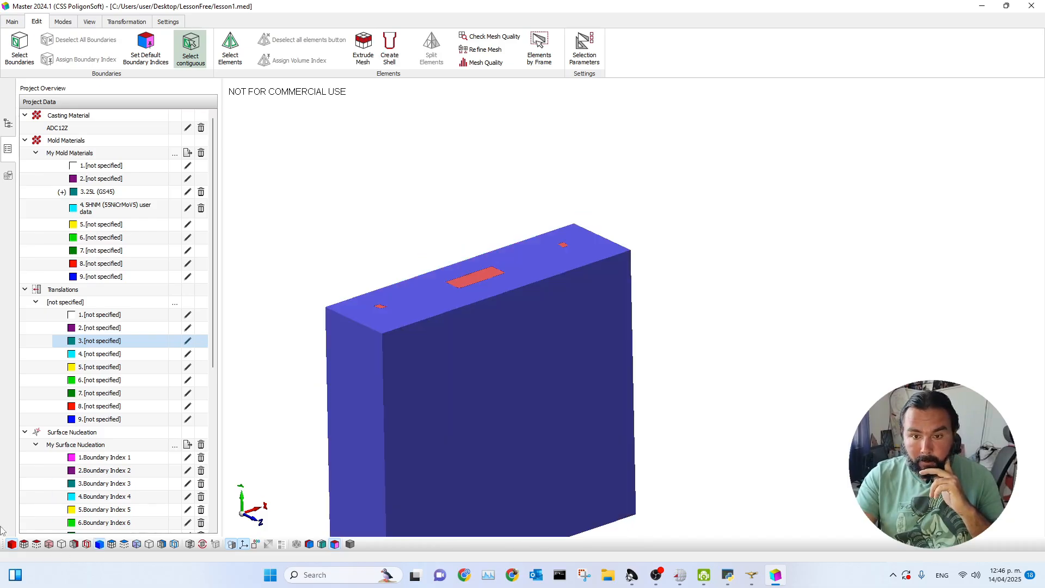
click(11, 545)
drag(521, 439, 483, 285)
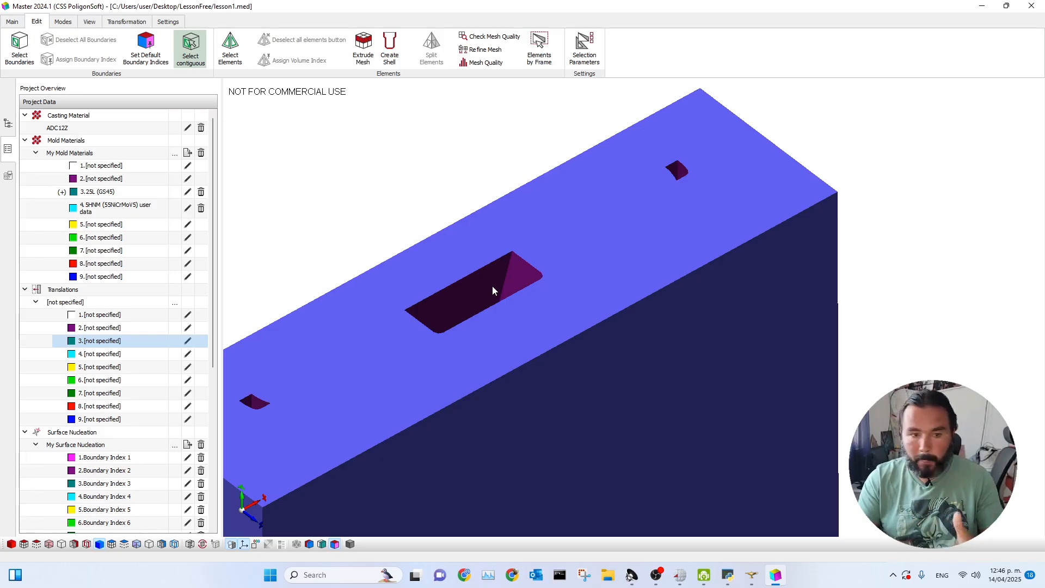
click(492, 286)
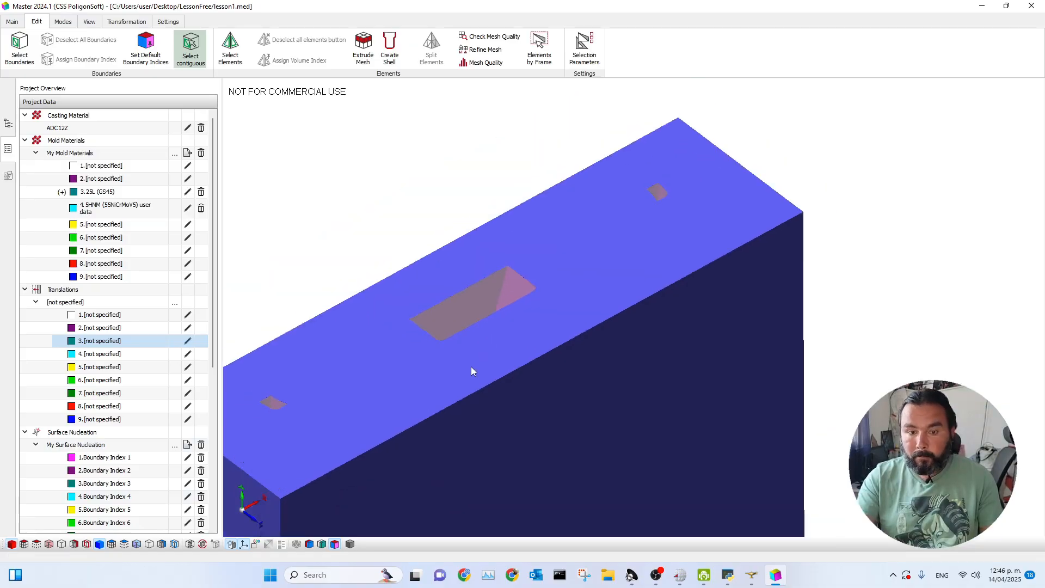
scroll(472, 366, down, 3)
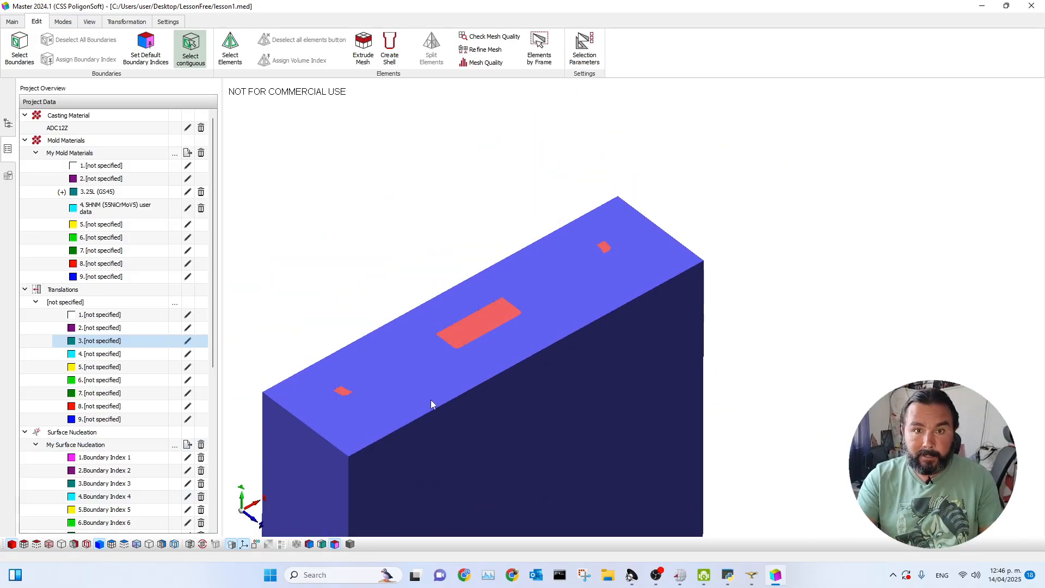
Reset the model's rotation to the front view with only the casting surfaces shown.
click(12, 23)
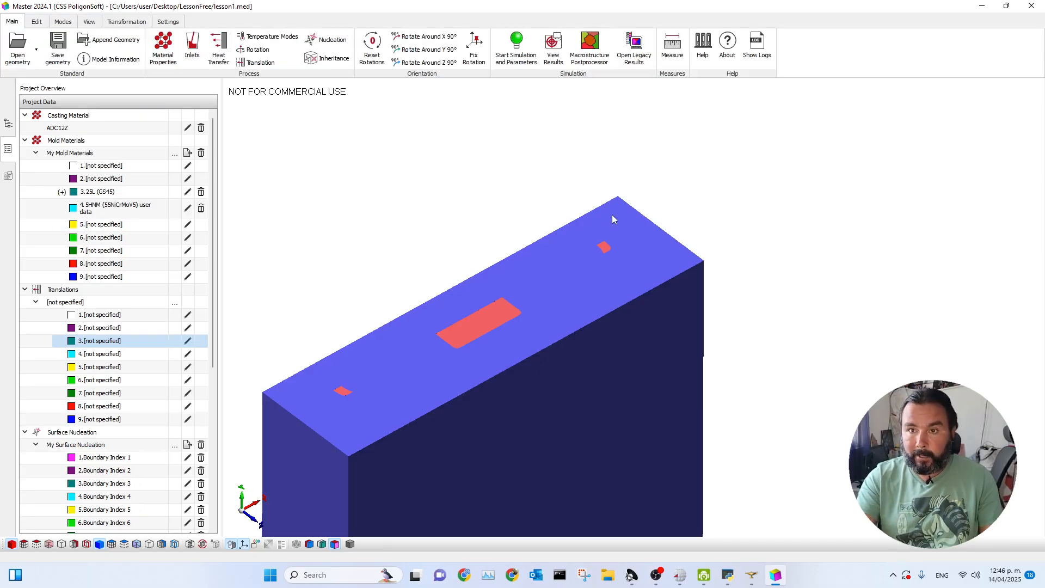
click(372, 55)
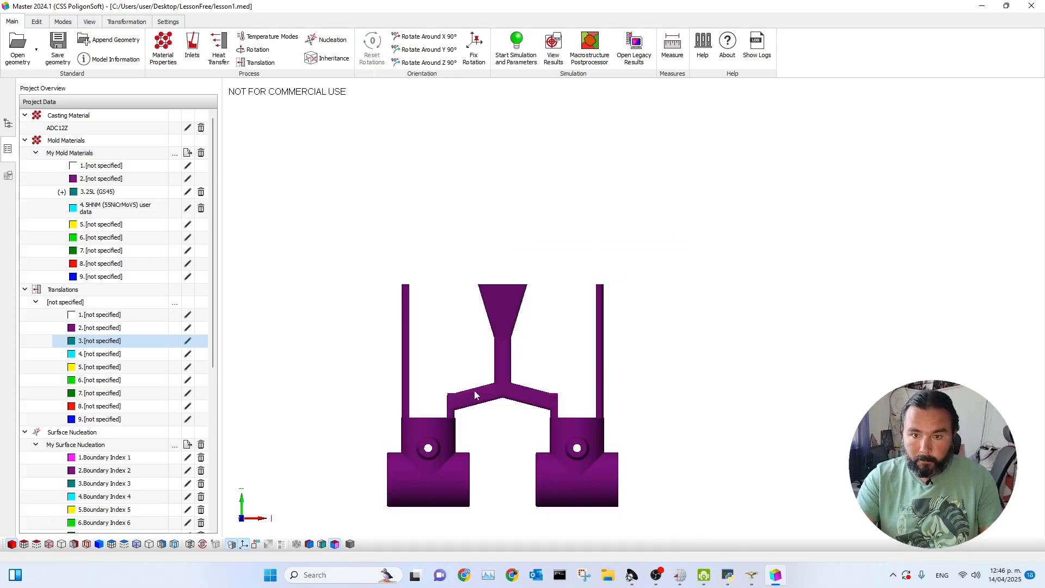
scroll(502, 449, up, 1)
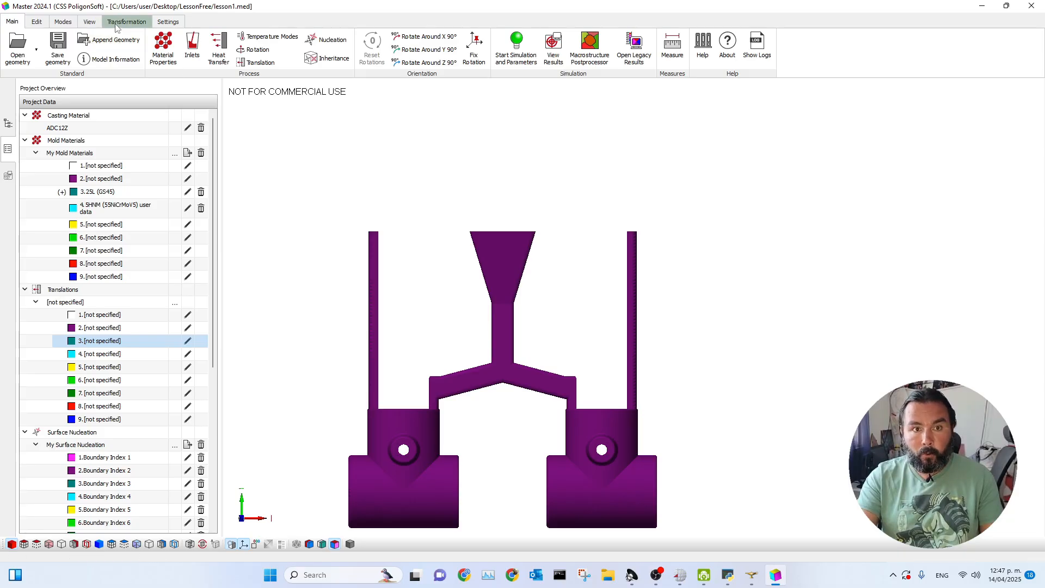
Check the mesh quality of the casting and mold for bad angles and bad volumes.
click(60, 24)
click(83, 25)
click(126, 22)
click(37, 22)
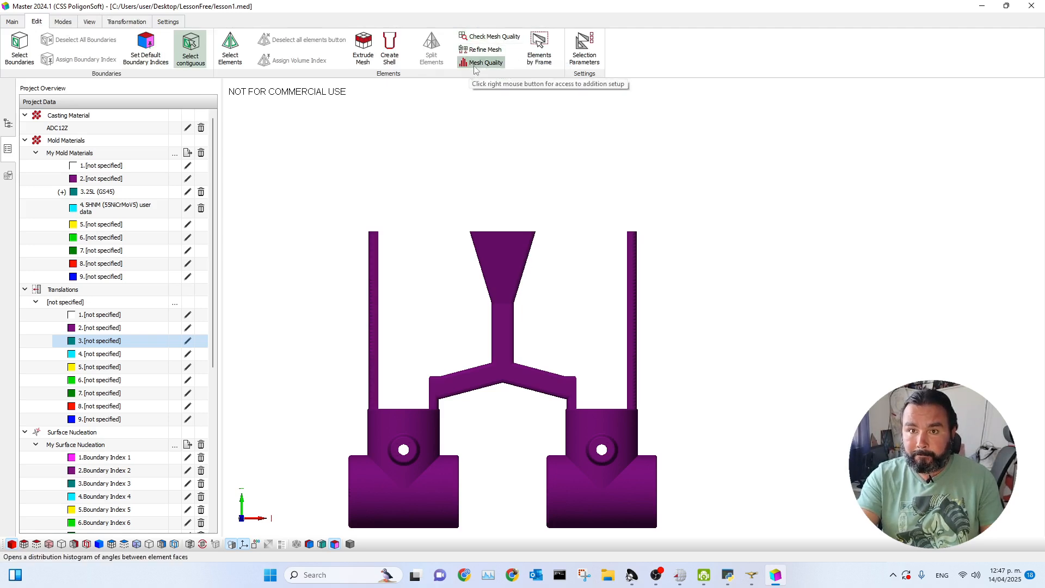
click(488, 37)
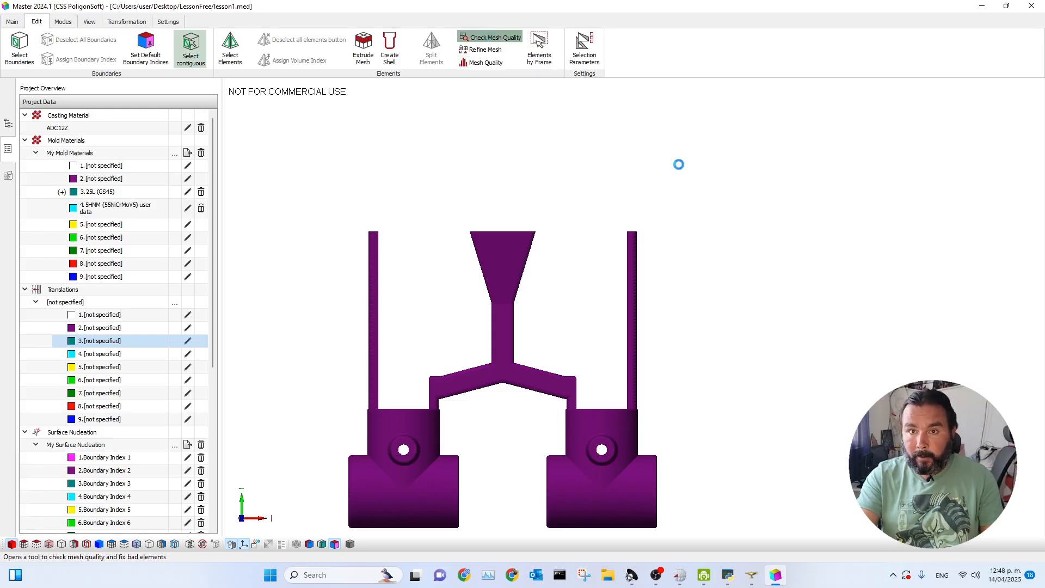
drag(525, 198, 784, 121)
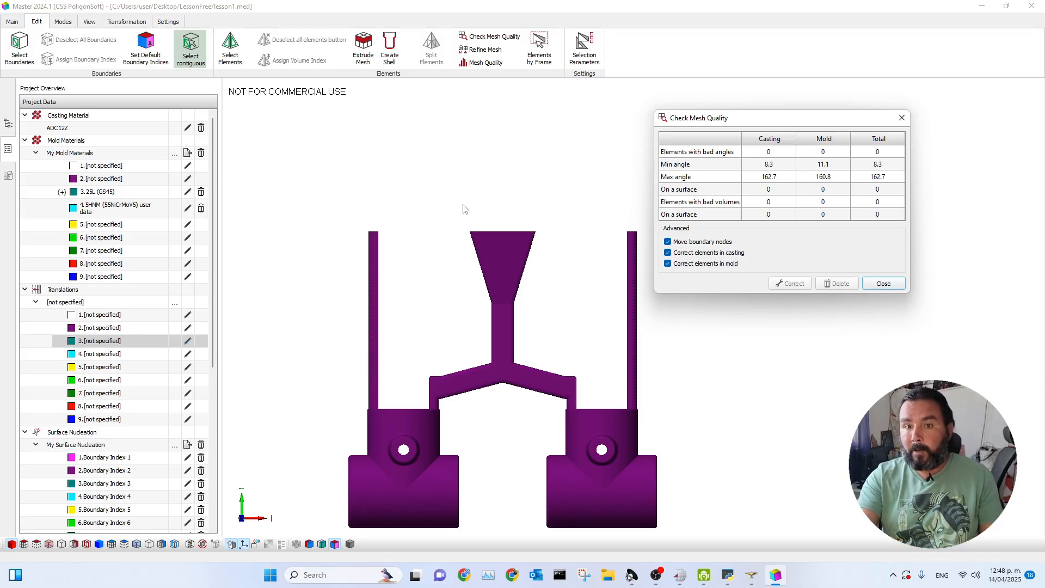
drag(739, 123, 762, 107)
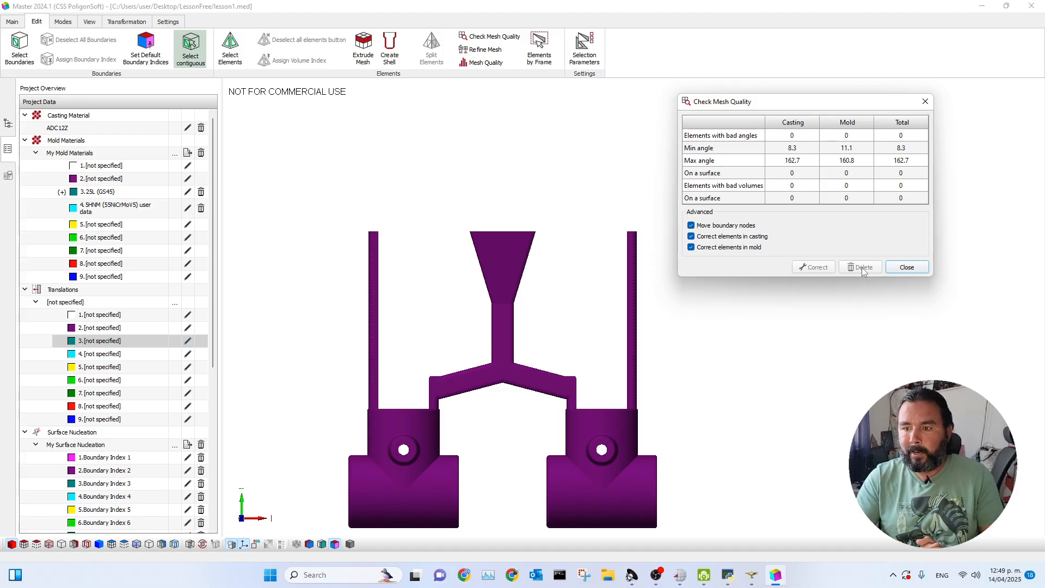
click(911, 268)
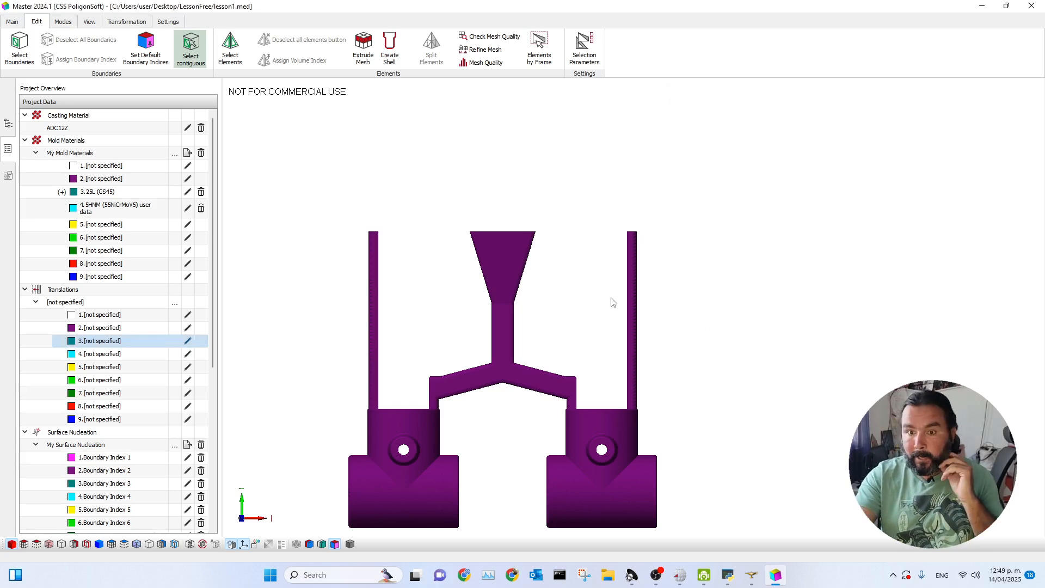
In the general simulation parameters, set the mold temperature to 300 °C and the ambient temperature to 27 °C.
scroll(599, 326, down, 3)
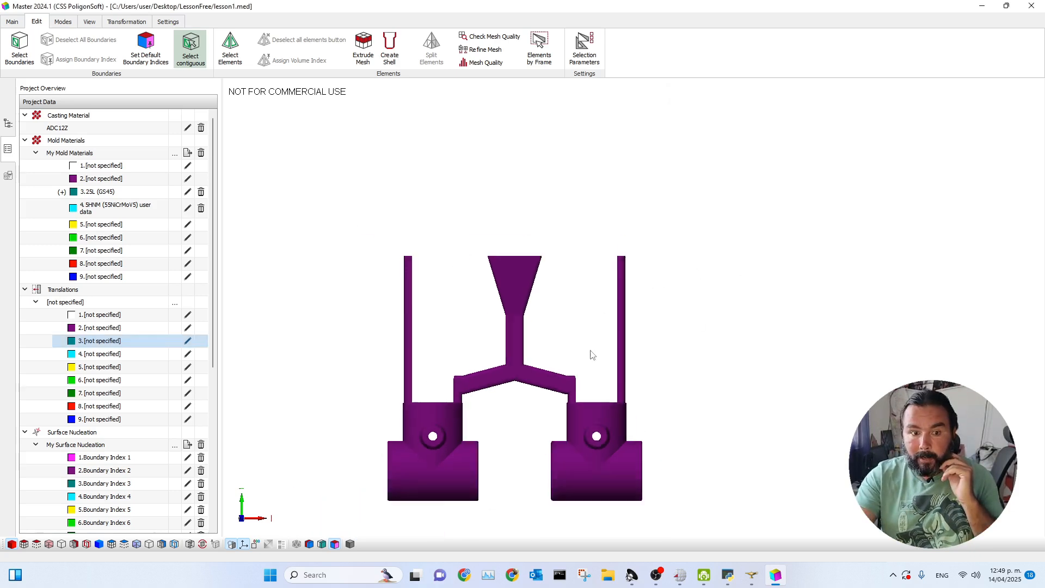
click(13, 22)
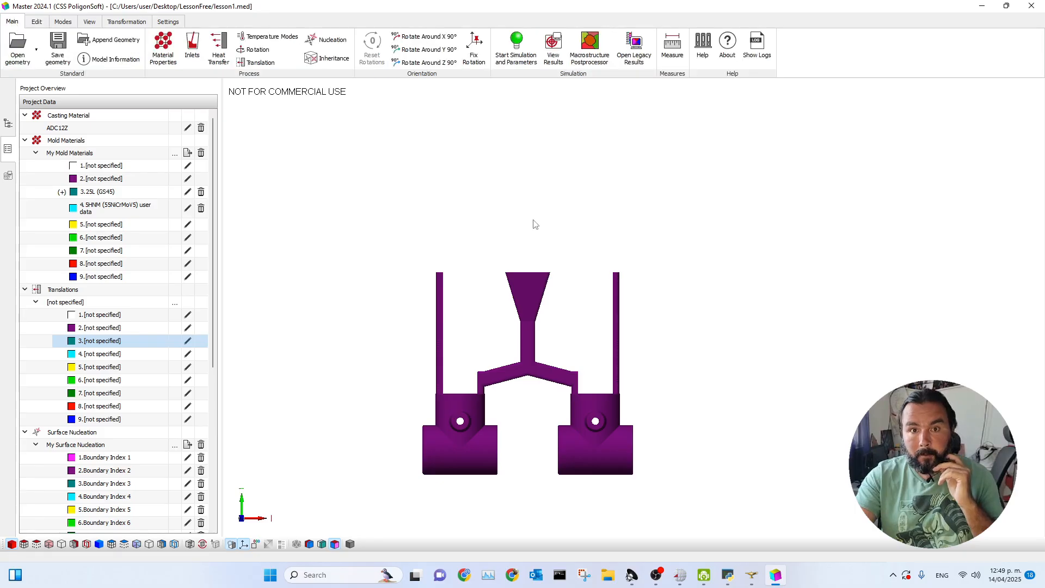
click(523, 61)
drag(522, 126, 741, 127)
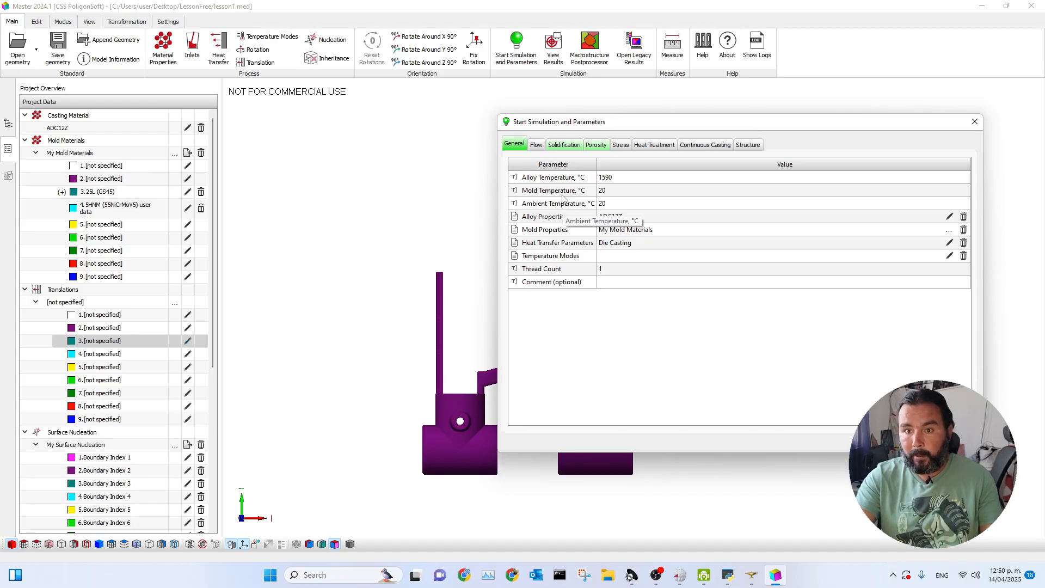
double_click(626, 192)
text(300)
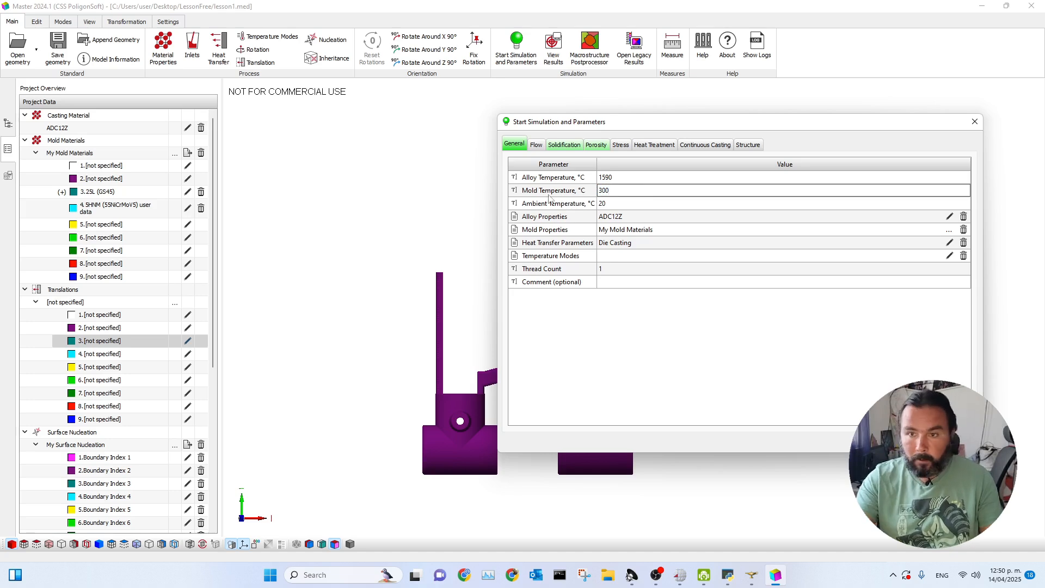
click(624, 204)
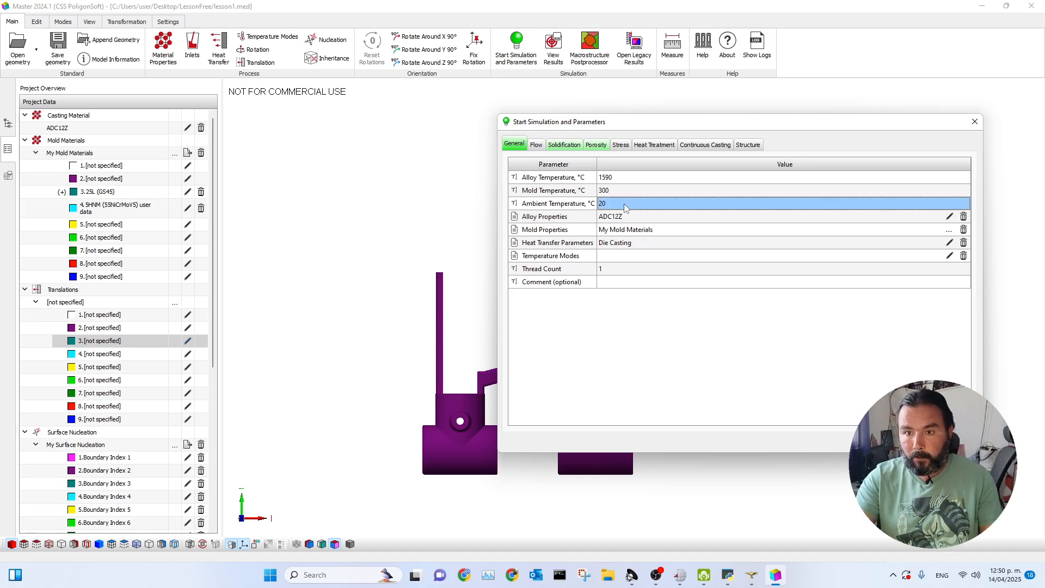
click(617, 205)
text(27)
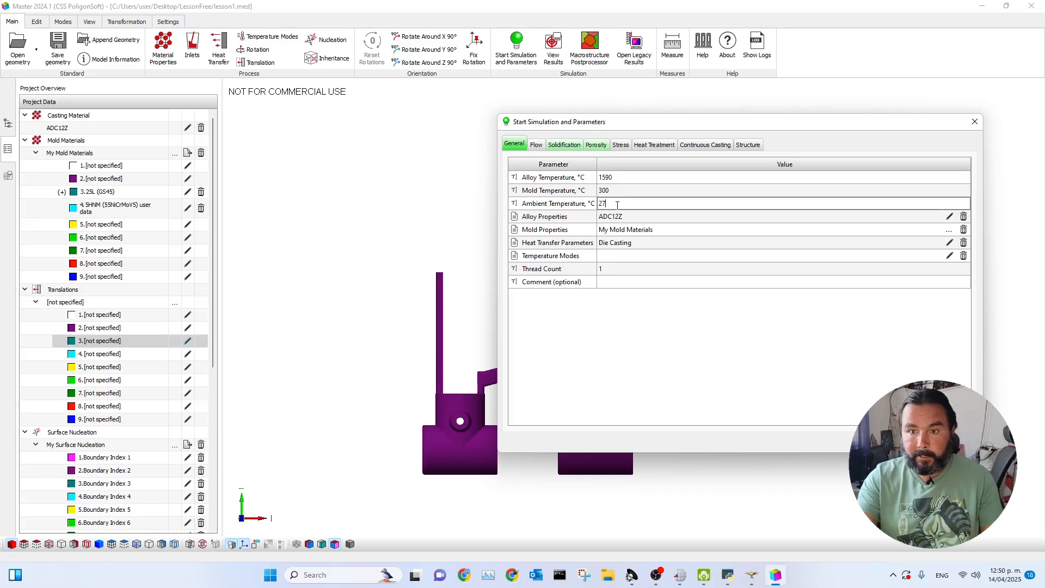
click(620, 192)
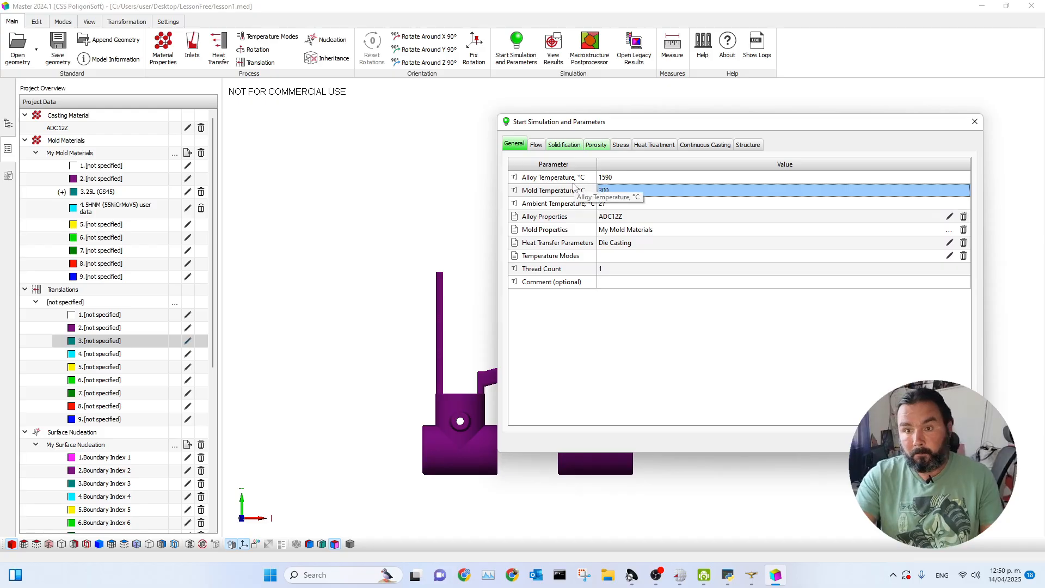
Examine the Fraction Solid curve in the thermal properties of the ADC12Z casting material.
drag(715, 126, 714, 105)
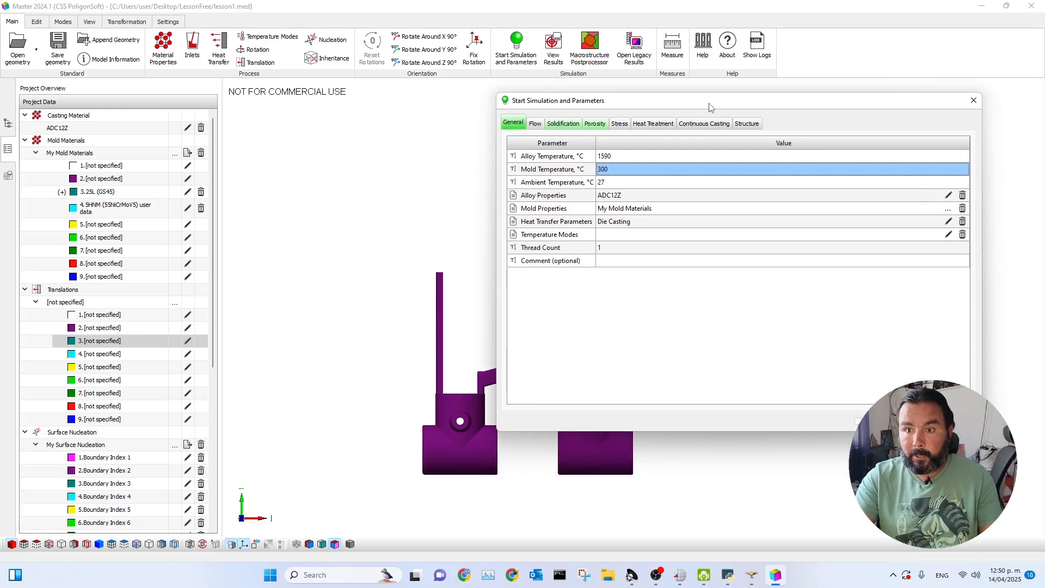
double_click(91, 129)
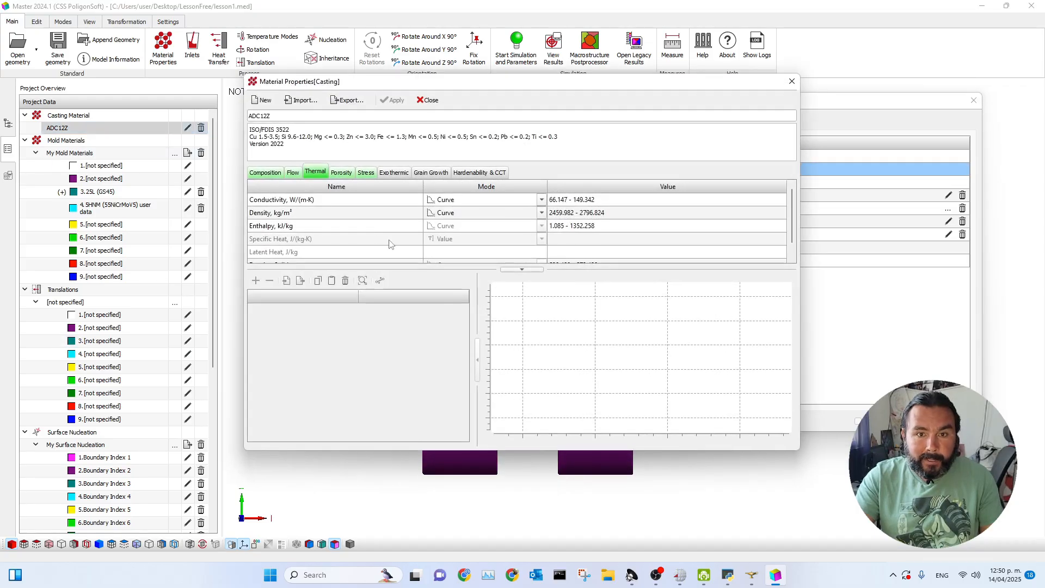
drag(476, 86, 552, 116)
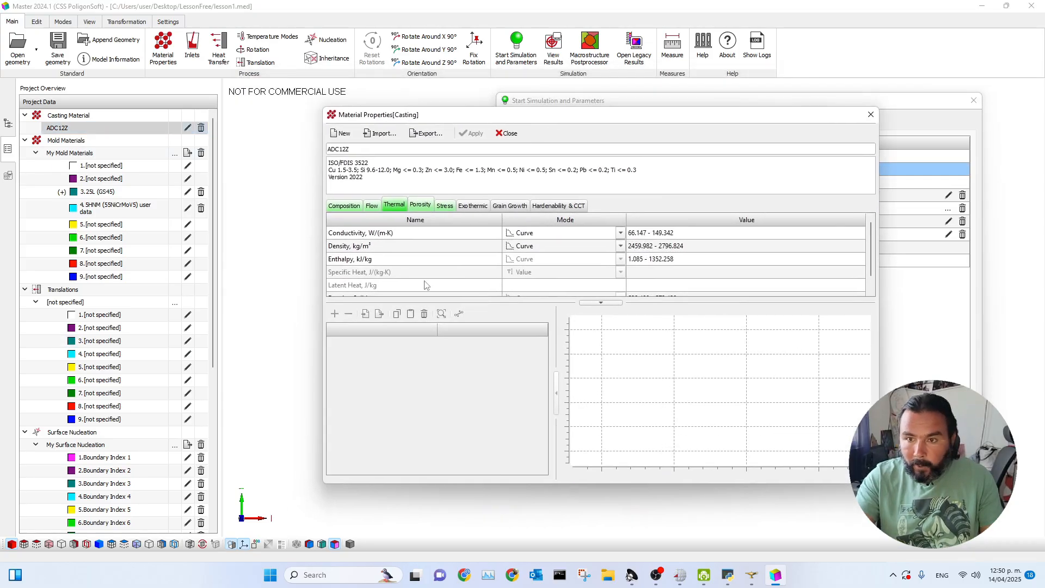
drag(512, 116, 462, 122)
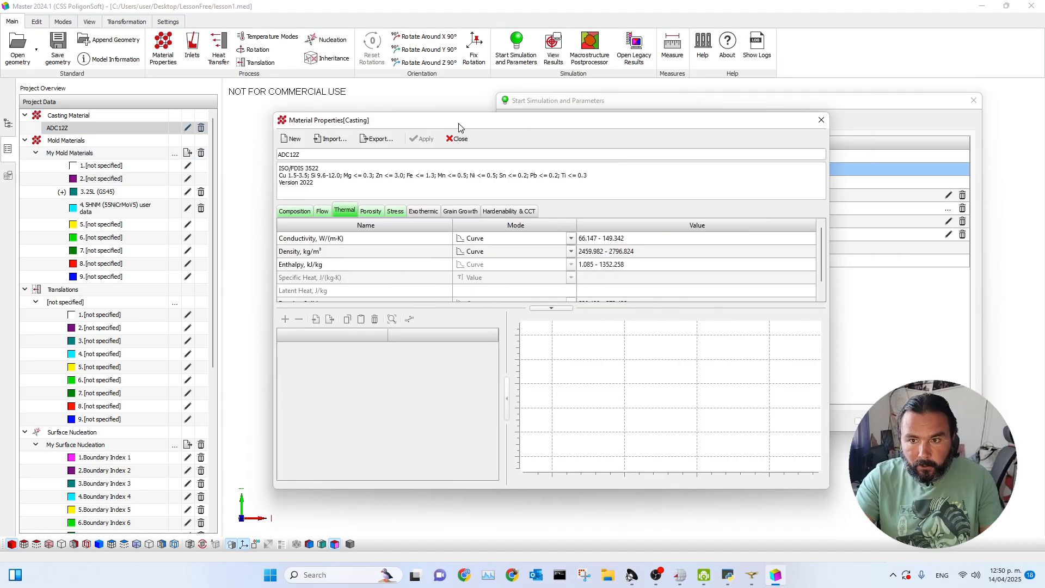
scroll(481, 260, down, 1)
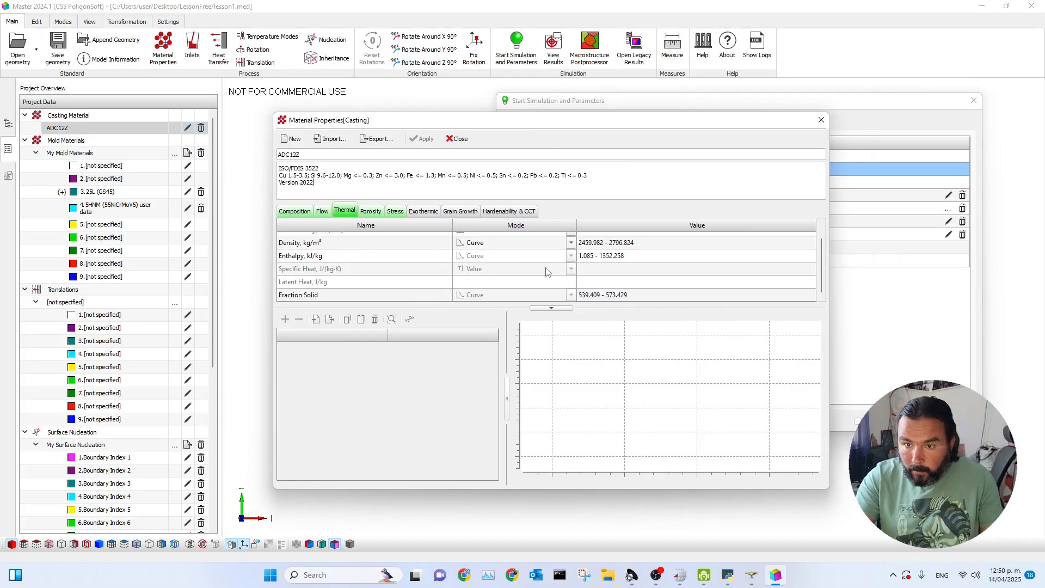
click(651, 297)
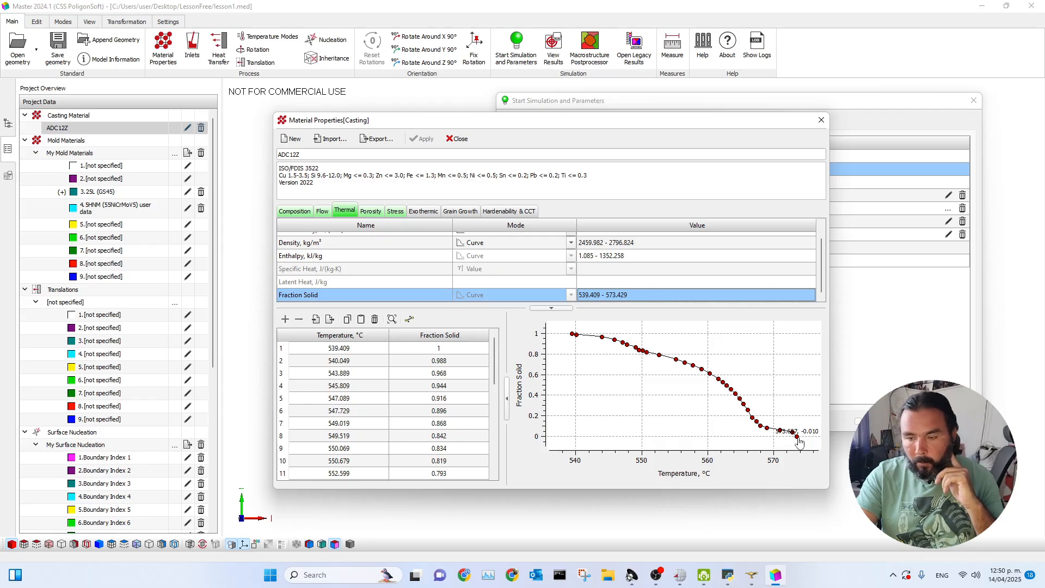
click(822, 120)
Recheck the alloy's Fraction Solid curve and set the alloy temperature to 700 °C.
click(658, 156)
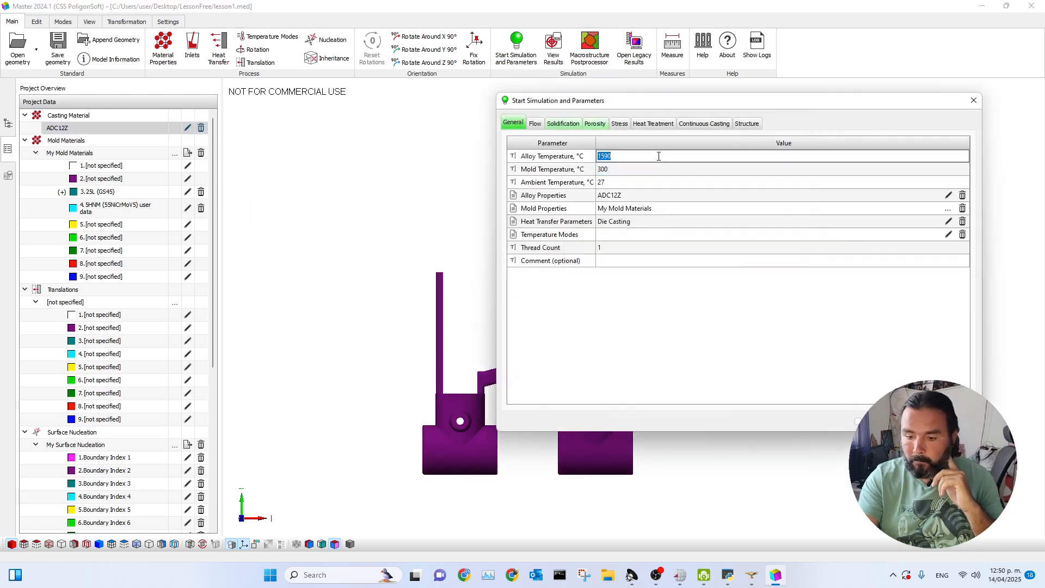
click(187, 127)
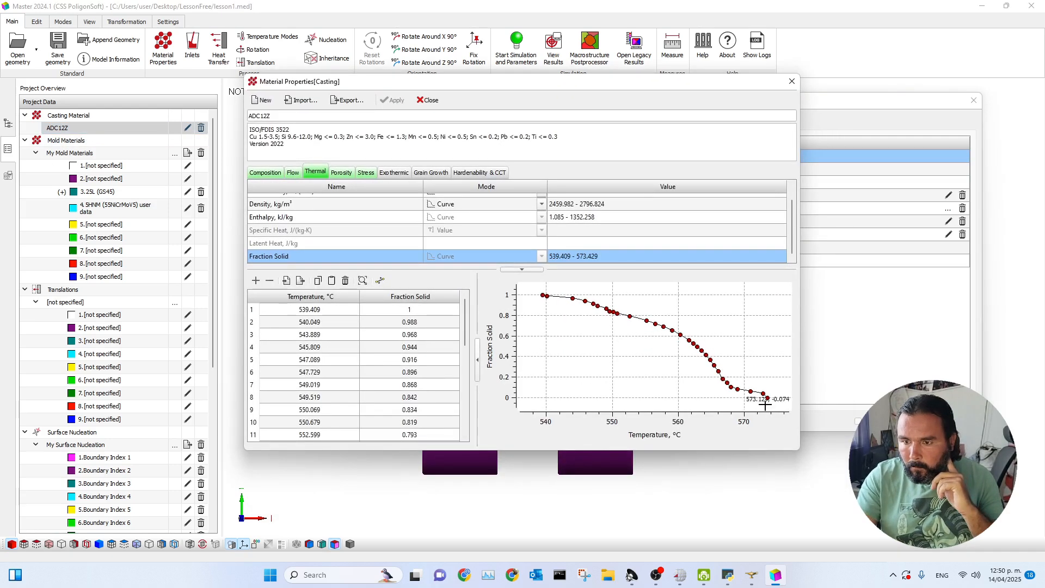
click(792, 81)
click(619, 156)
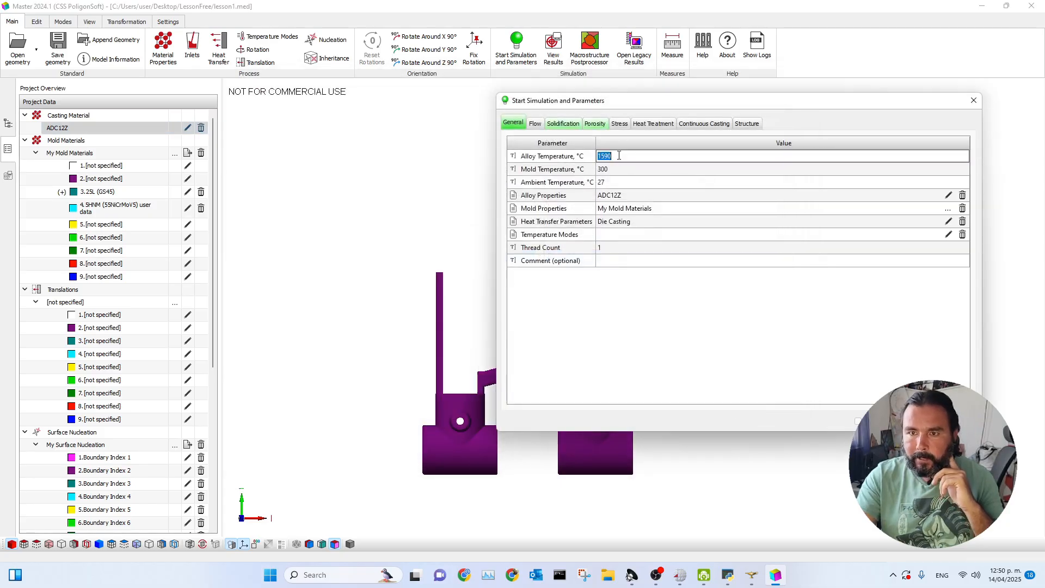
text(700)
click(629, 170)
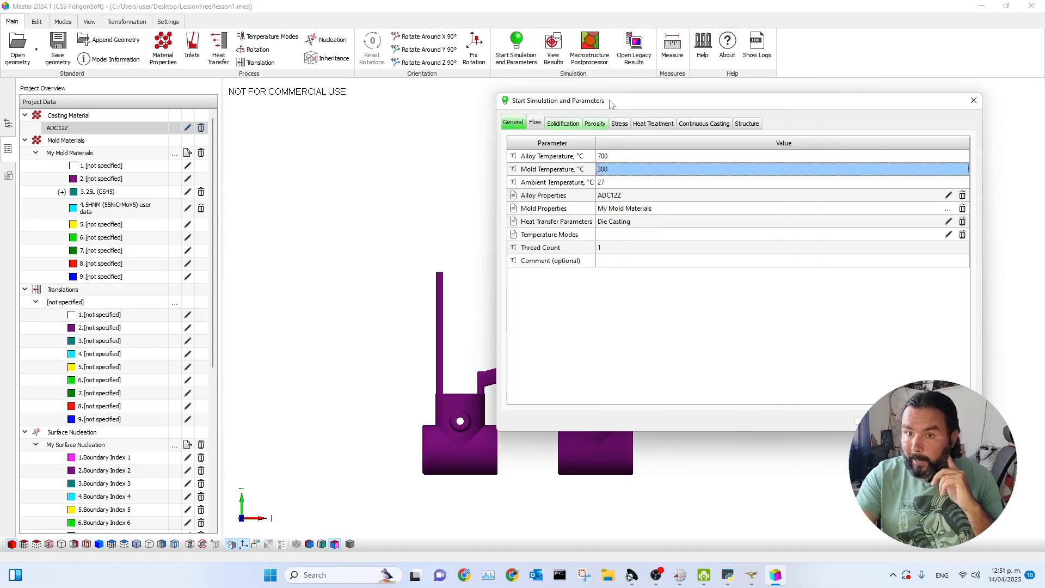
click(447, 124)
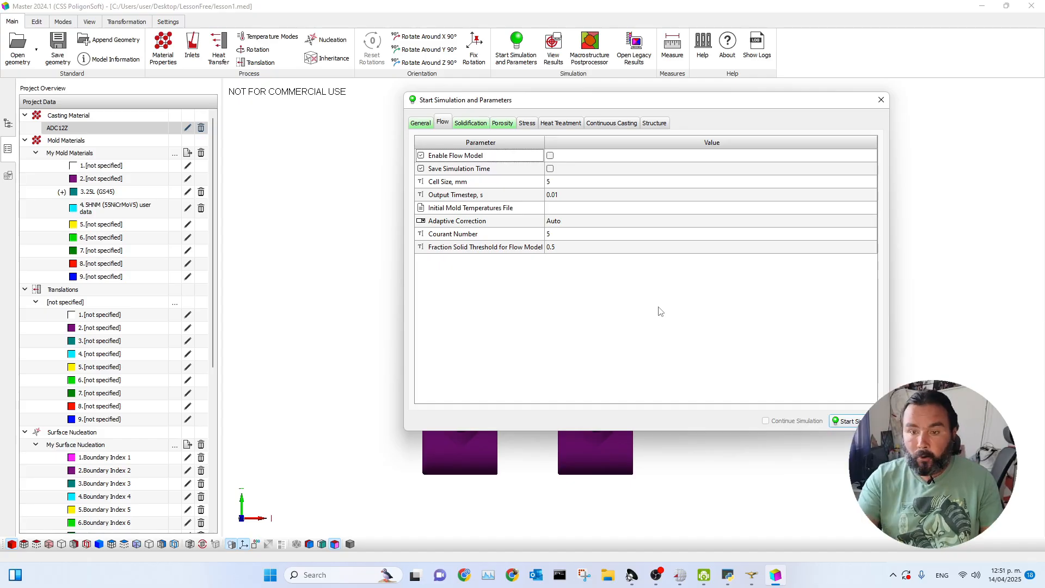
click(550, 156)
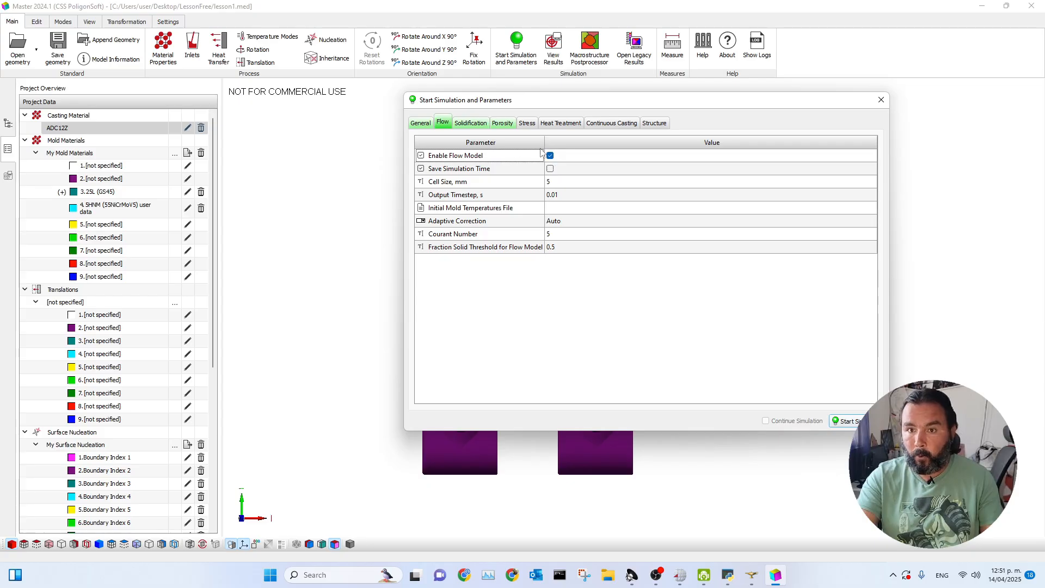
click(550, 156)
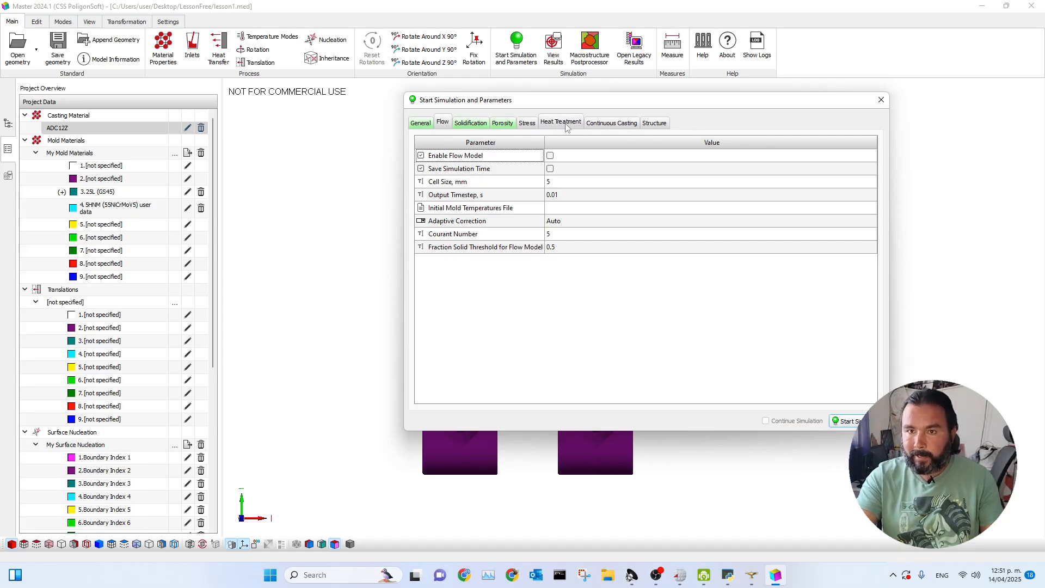
drag(646, 103, 645, 114)
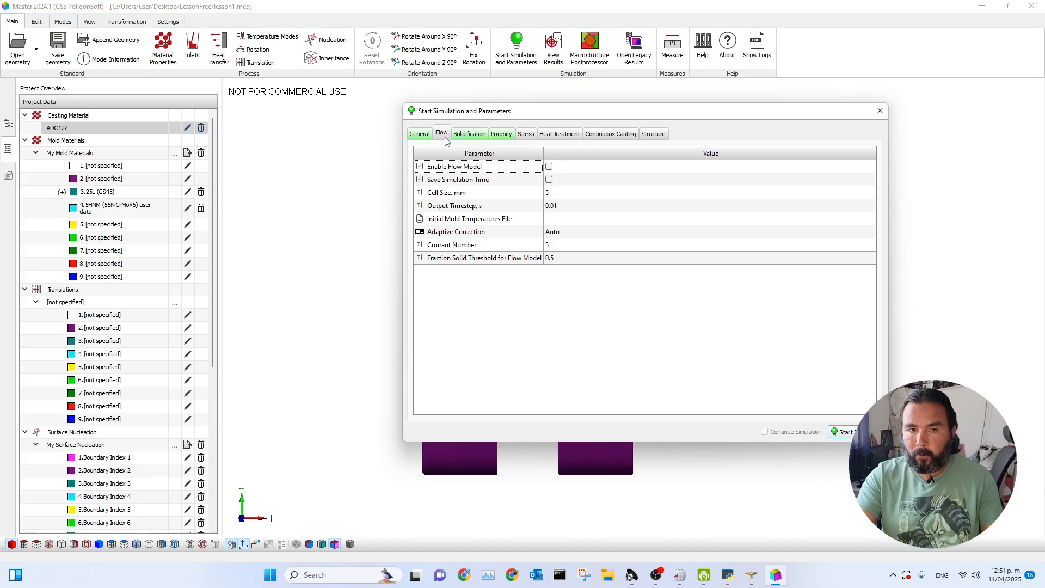
Set the calculation timestep of the solidification model to 0.1 s.
click(470, 133)
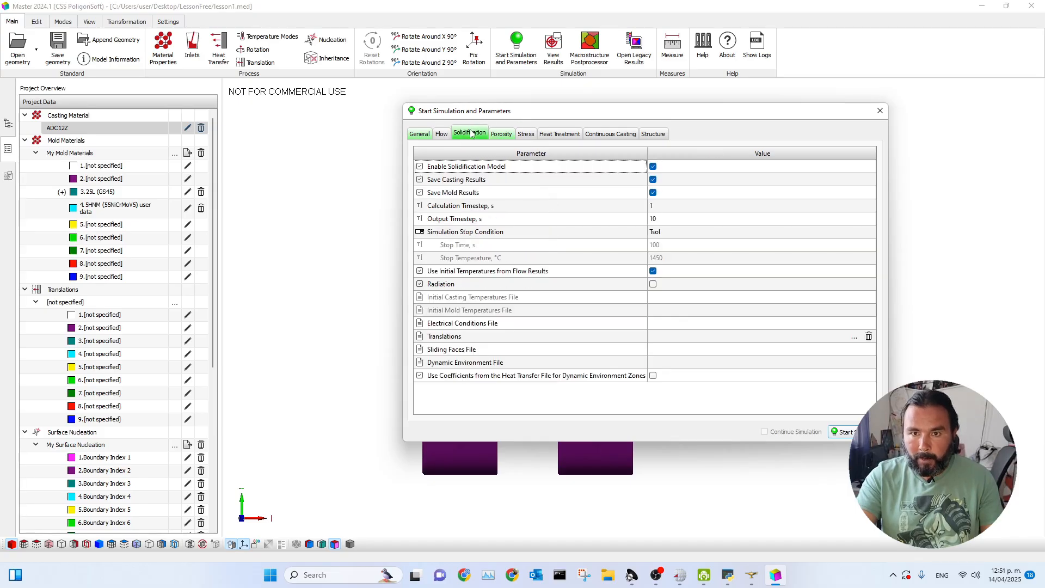
drag(681, 118, 646, 117)
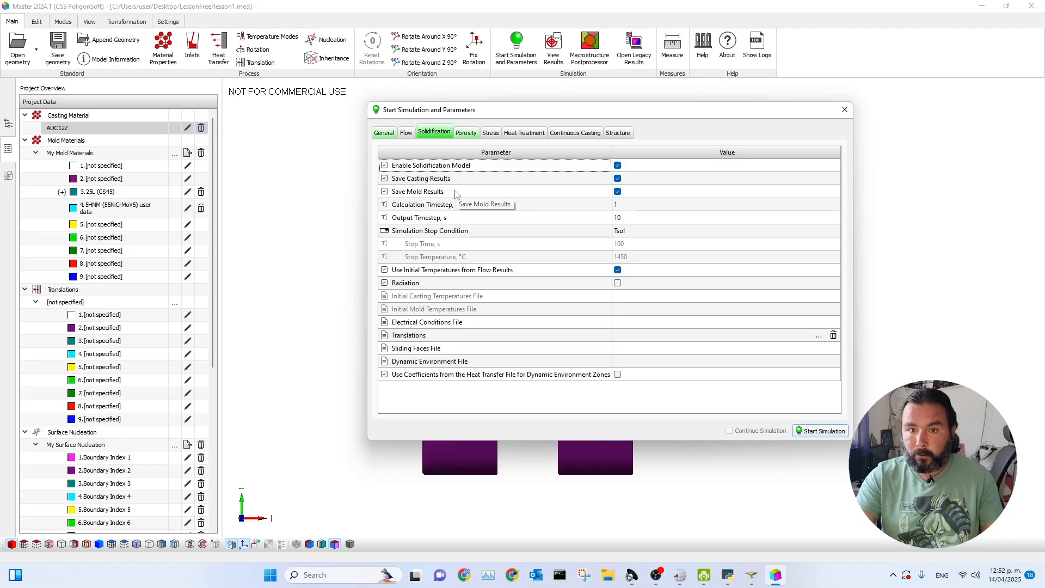
drag(571, 114, 744, 103)
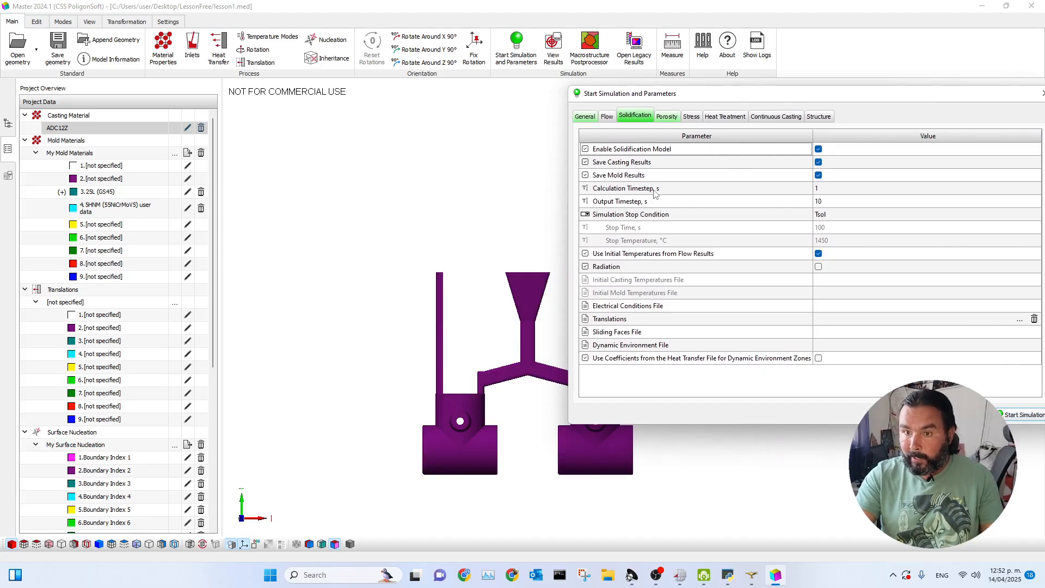
click(834, 189)
drag(803, 100, 774, 92)
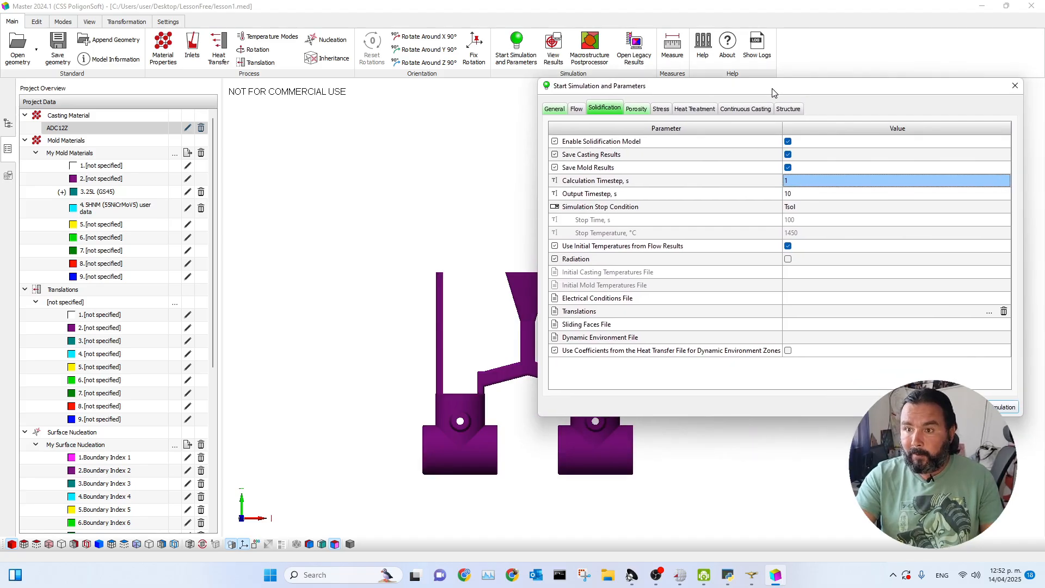
click(795, 180)
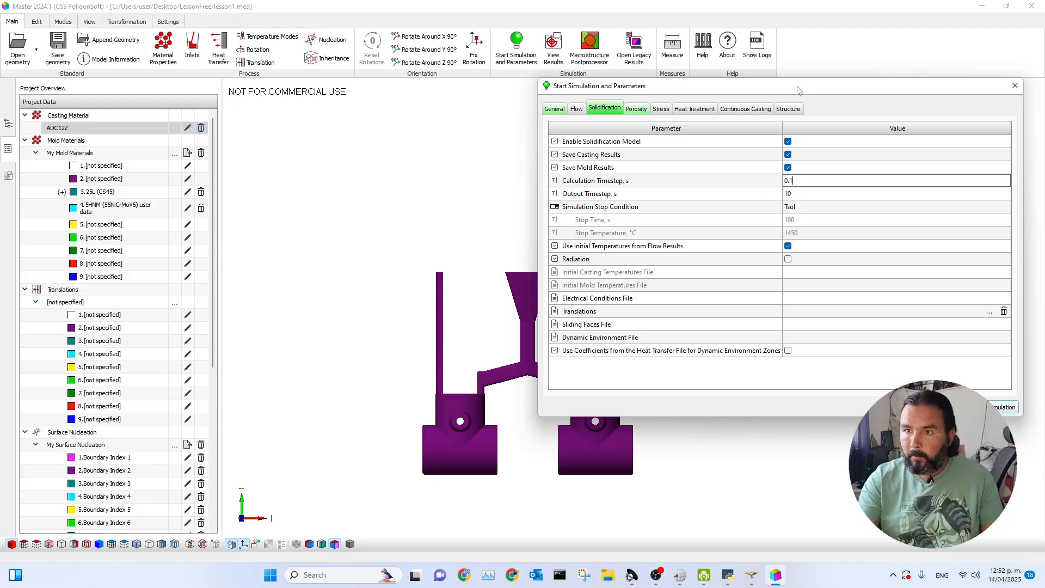
Set the output timestep of the solidification model to 0.2 s.
drag(800, 87, 751, 75)
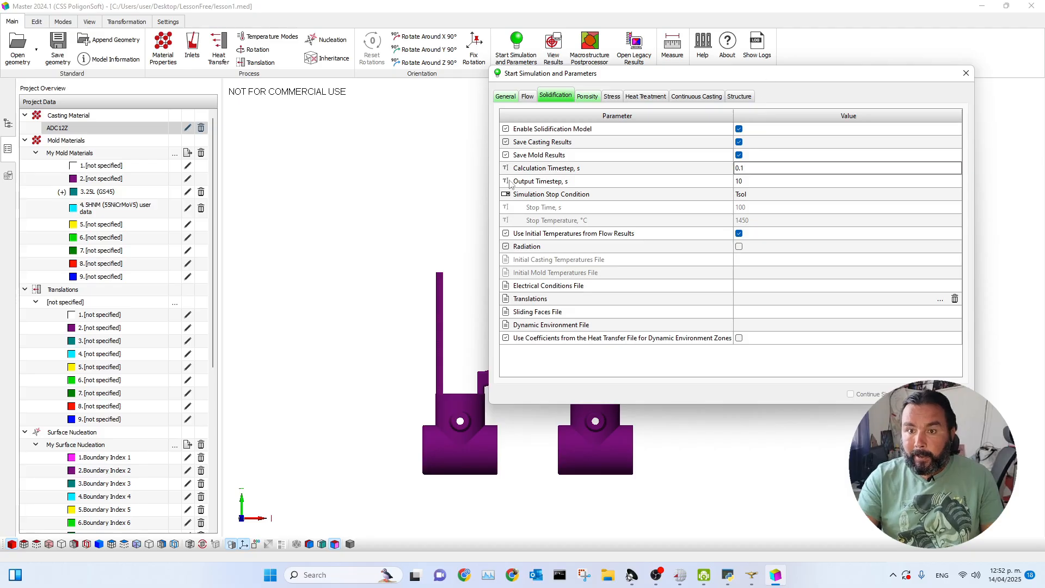
click(757, 182)
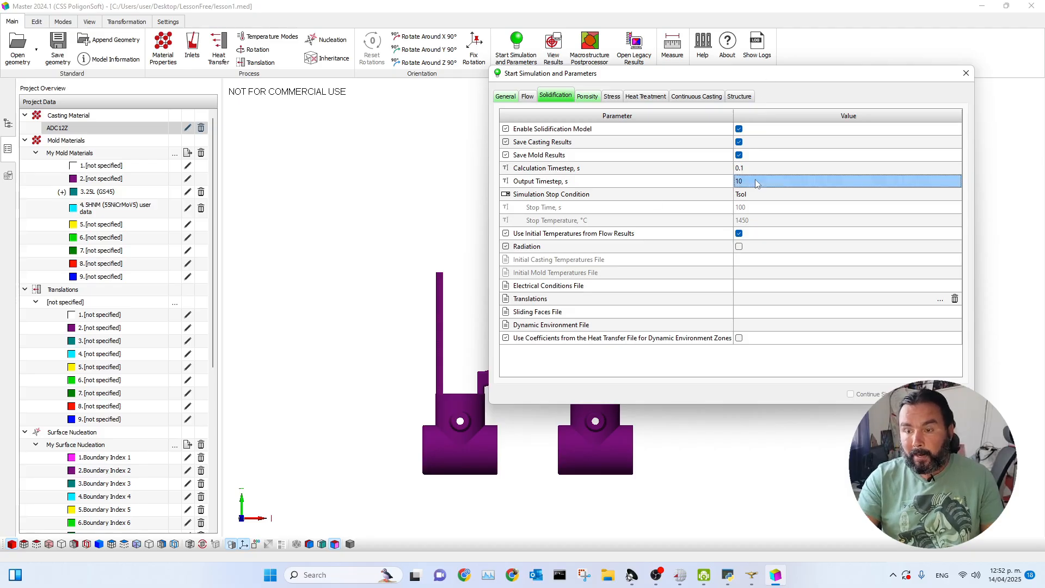
click(756, 181)
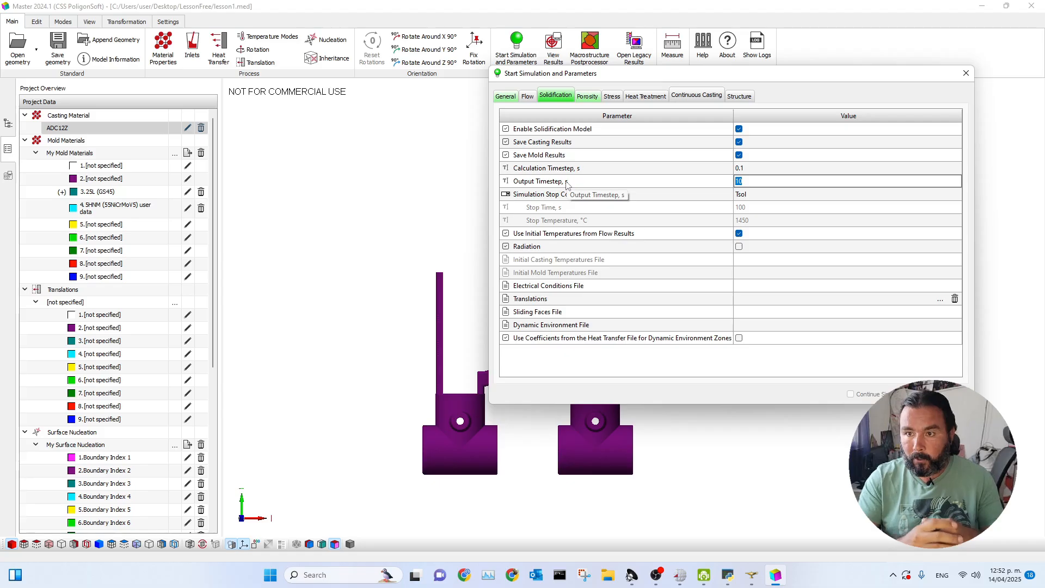
text(0.)
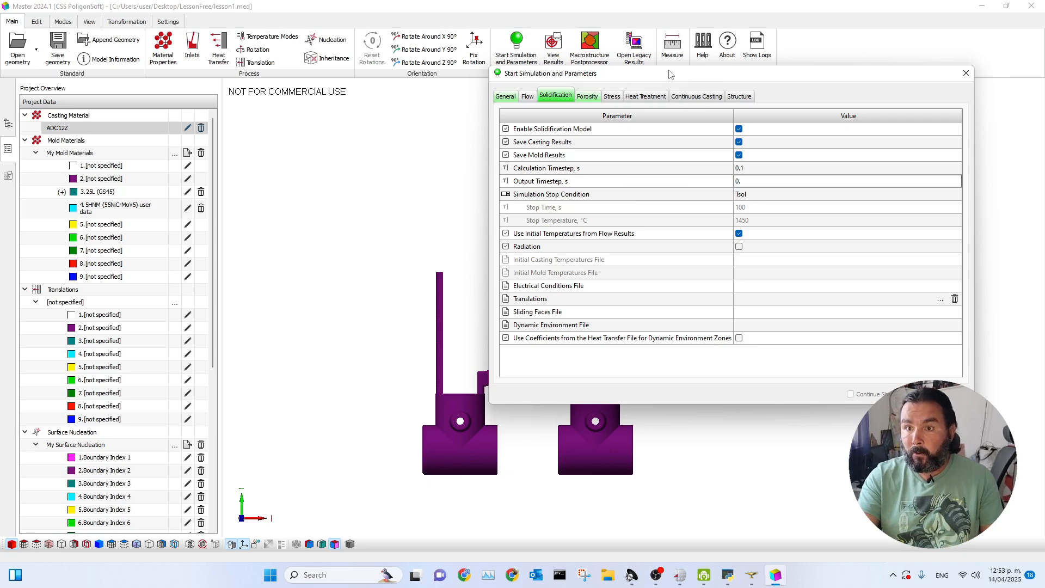
drag(671, 76, 584, 86)
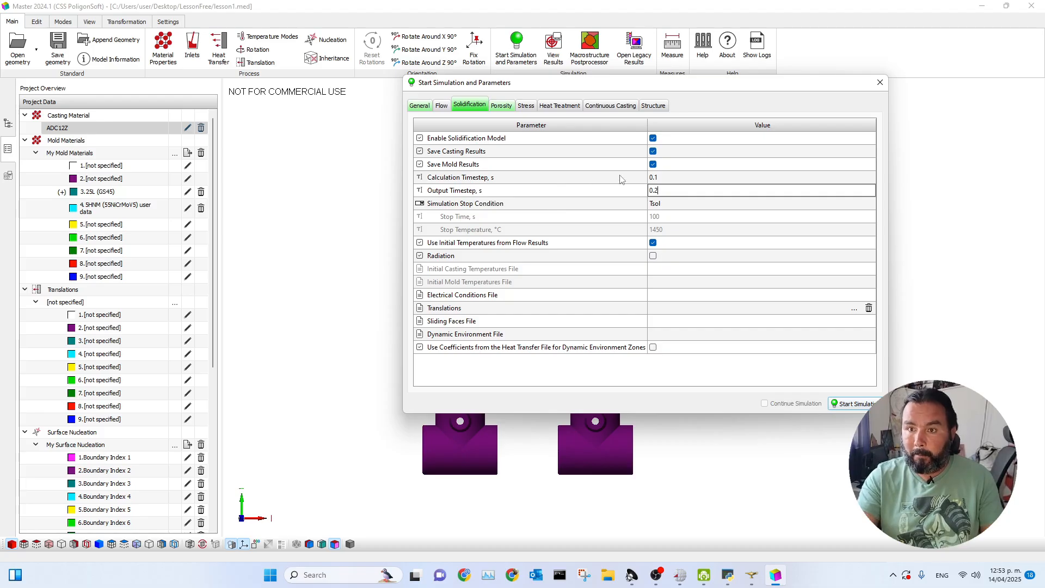
drag(661, 82, 611, 100)
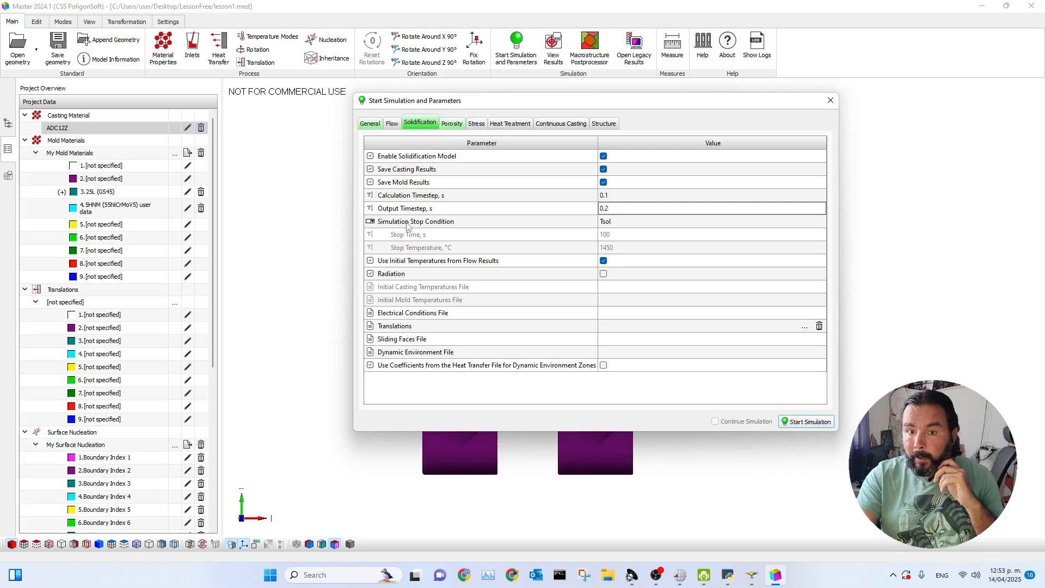
Choose Tsol as the simulation stop condition and disable the use of initial temperatures from flow results.
click(473, 223)
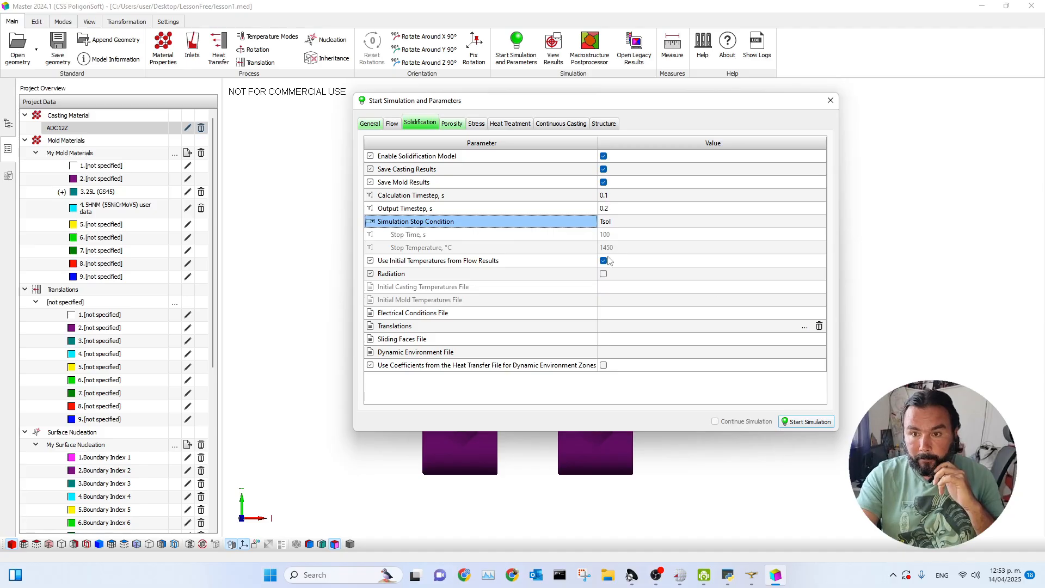
click(616, 225)
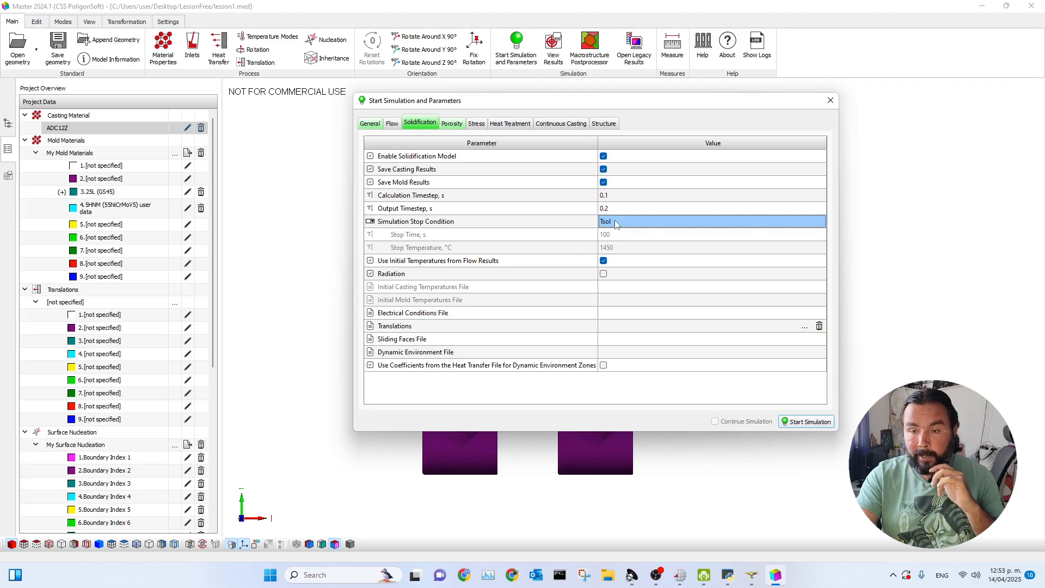
click(617, 223)
click(620, 222)
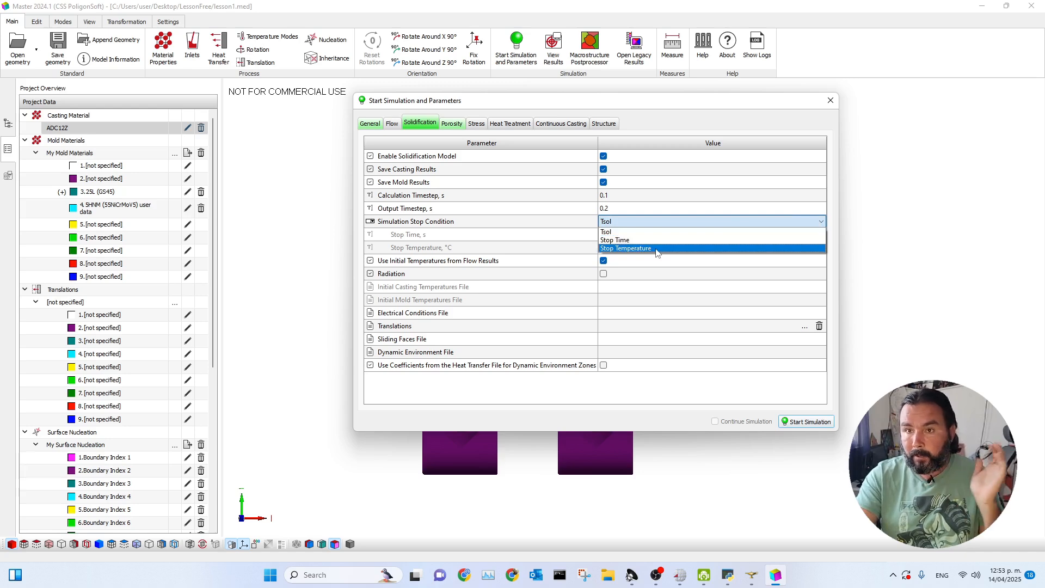
click(610, 230)
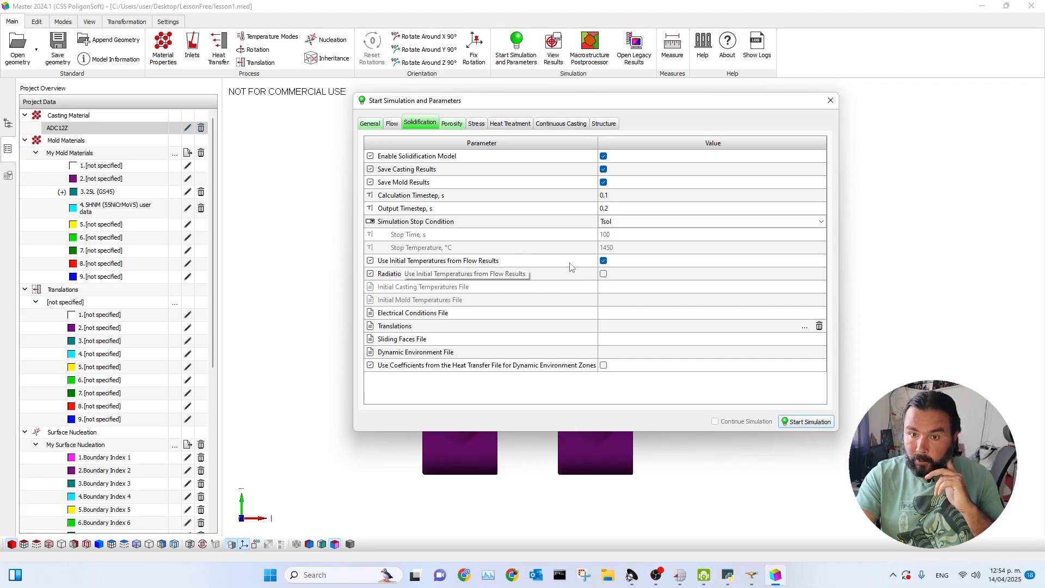
click(603, 261)
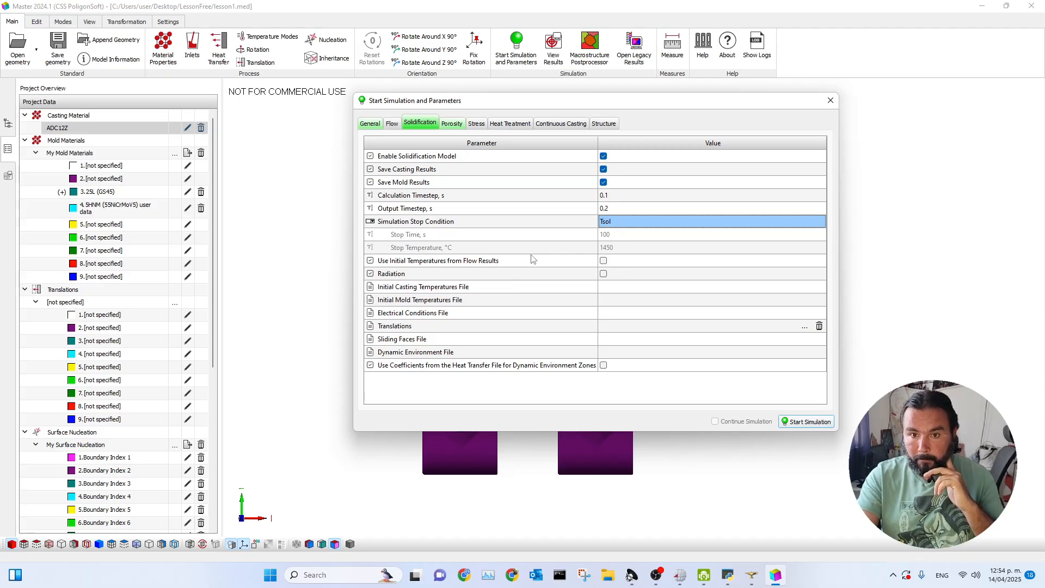
Examine the porosity model settings, switching the new macroporosity model on and back off.
click(450, 123)
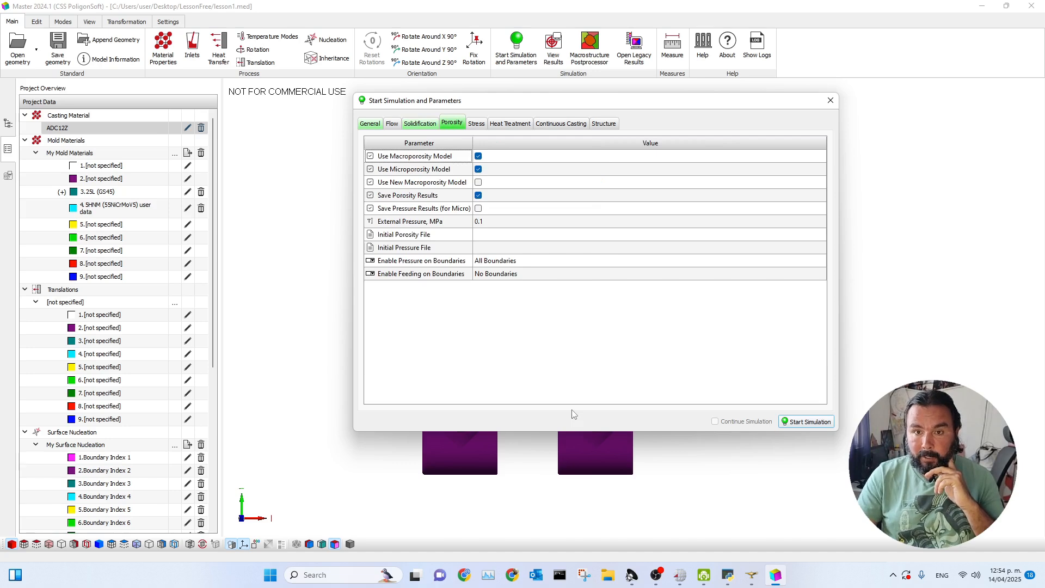
drag(592, 103, 579, 116)
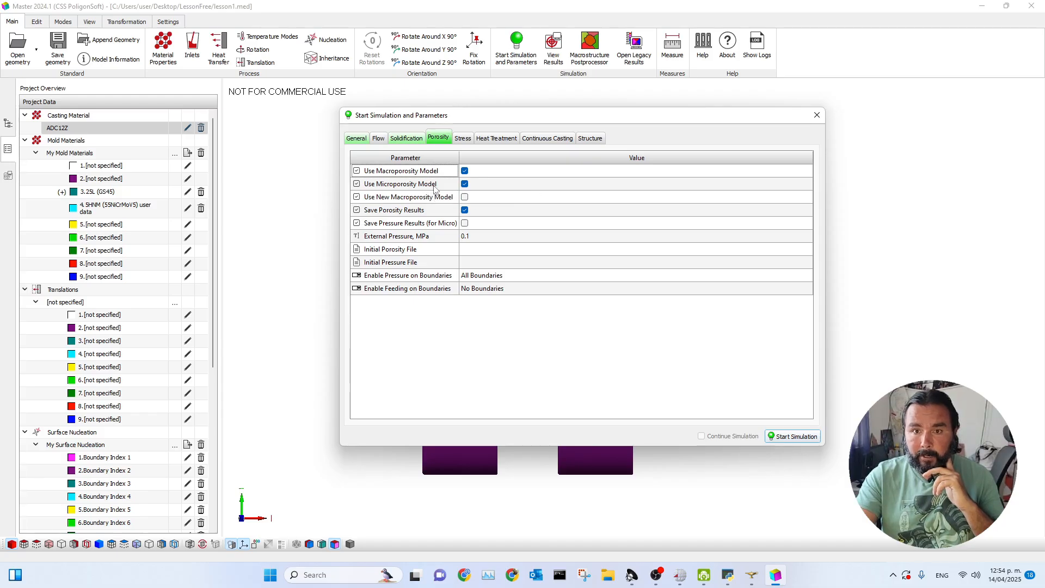
drag(537, 118, 597, 105)
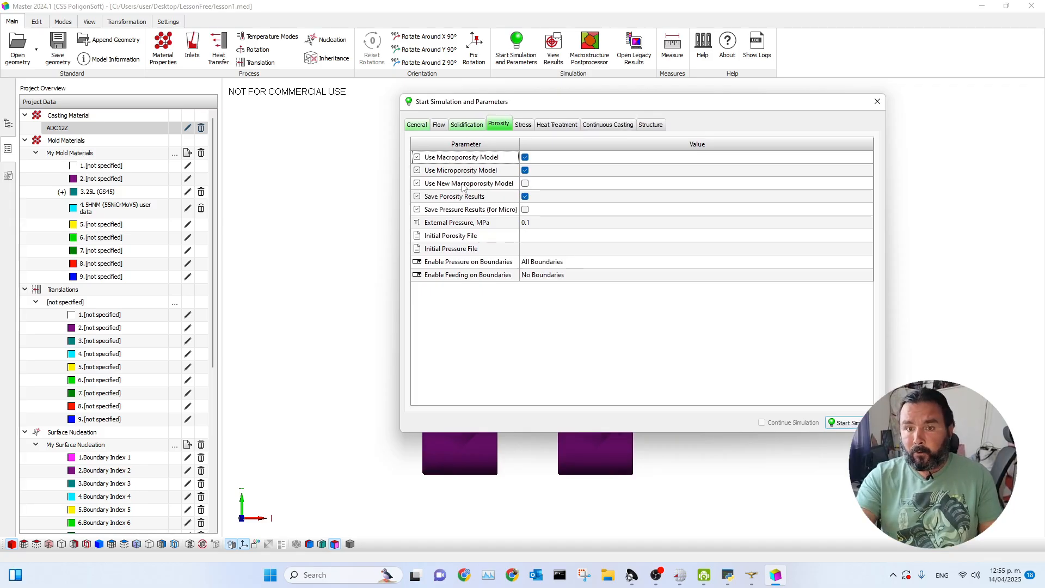
click(525, 184)
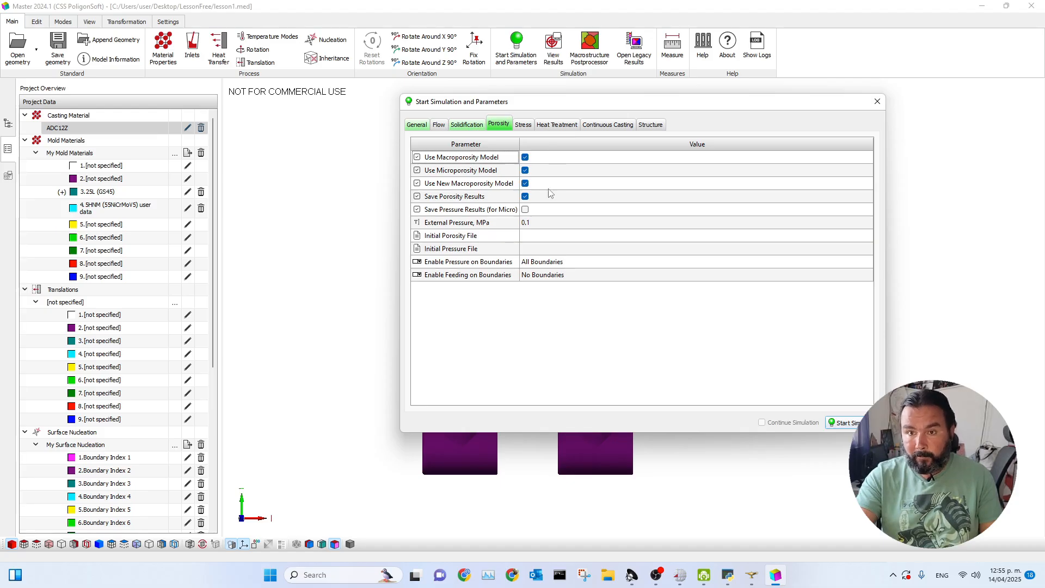
click(525, 184)
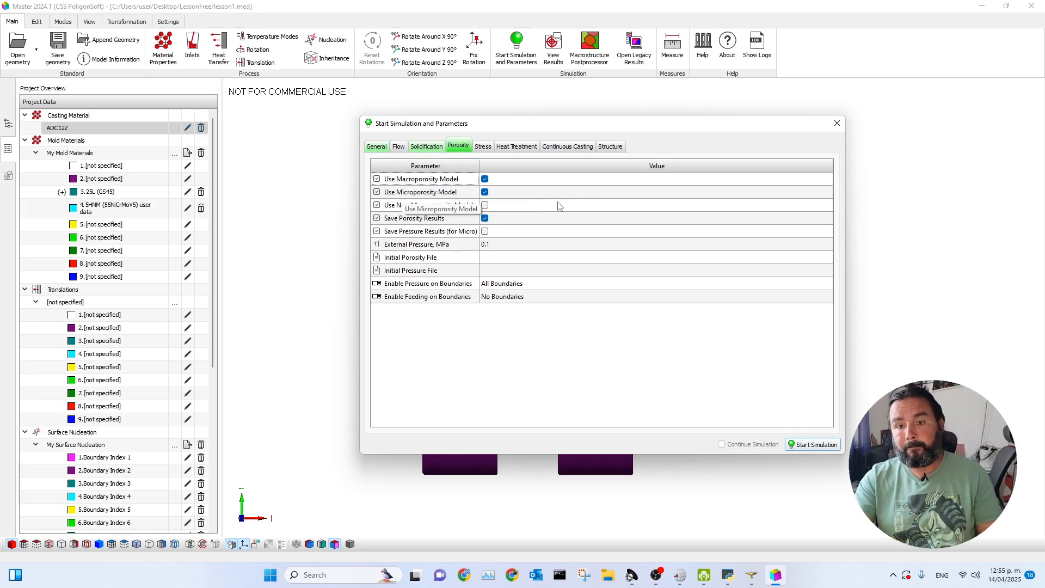
drag(565, 130, 577, 111)
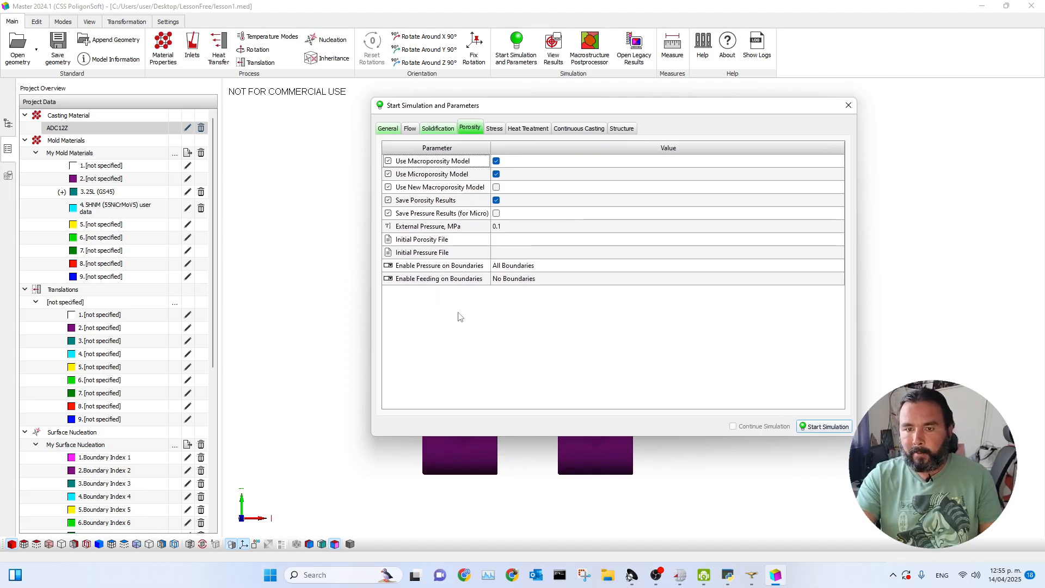
drag(593, 110, 552, 121)
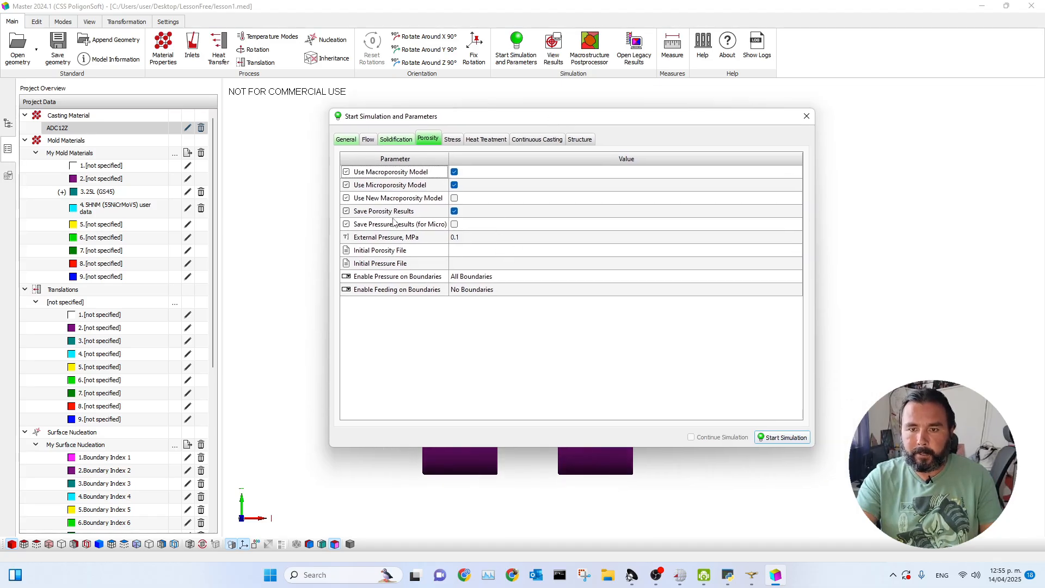
drag(478, 121, 508, 113)
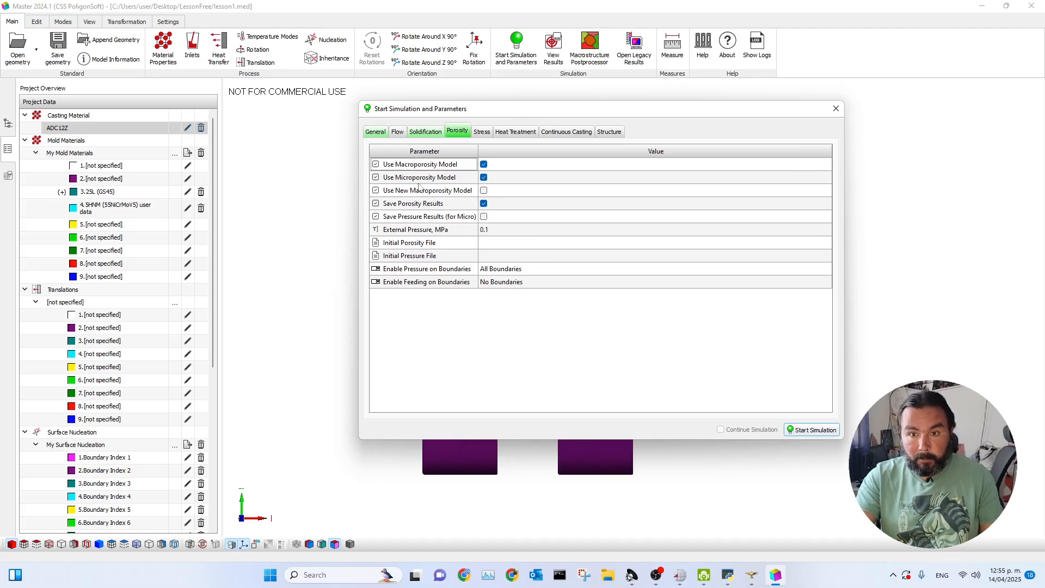
In the general simulation parameters, set the thread count to 4.
click(376, 131)
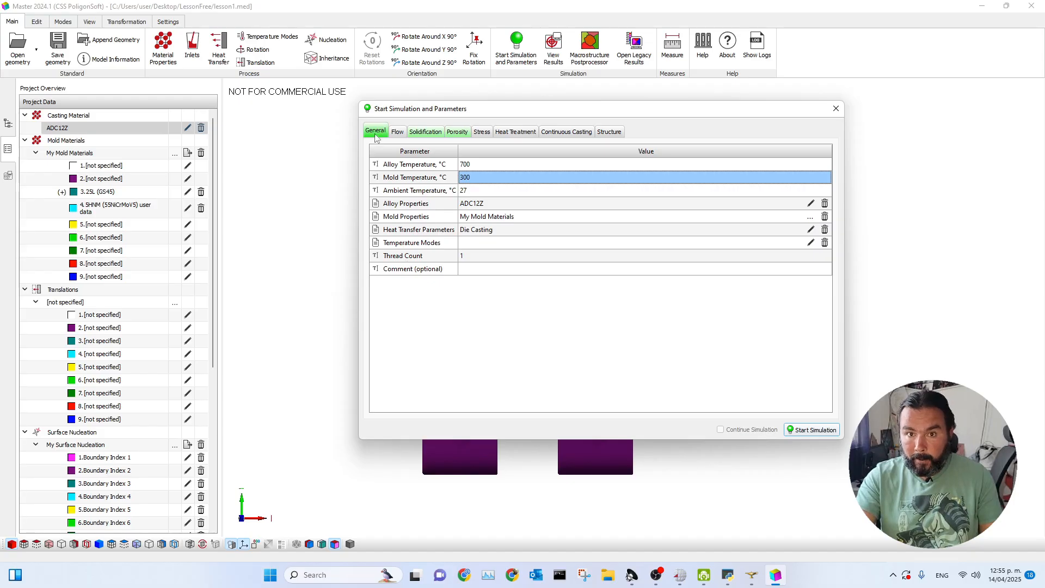
click(472, 259)
click(471, 259)
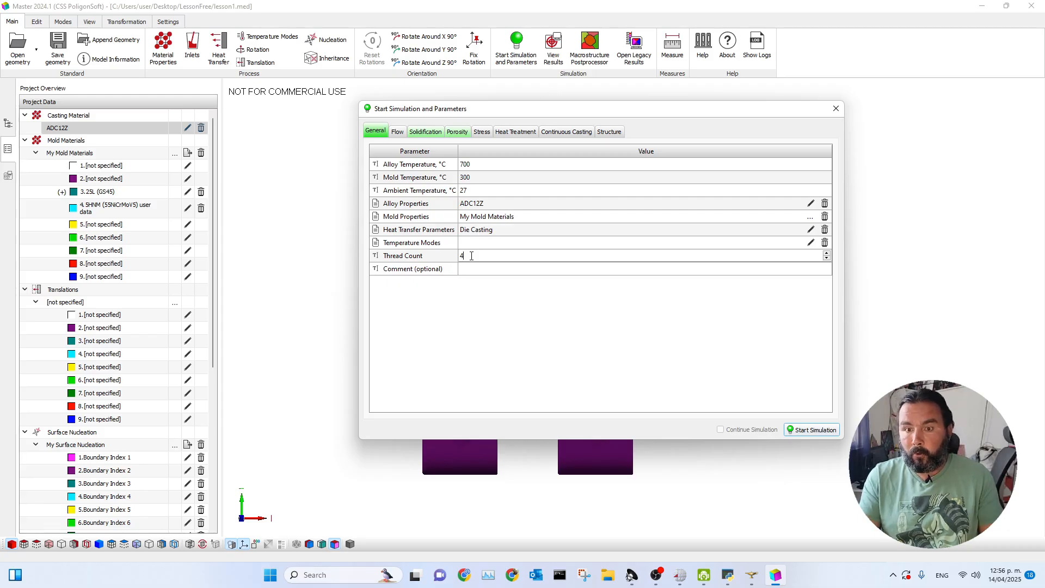
click(485, 254)
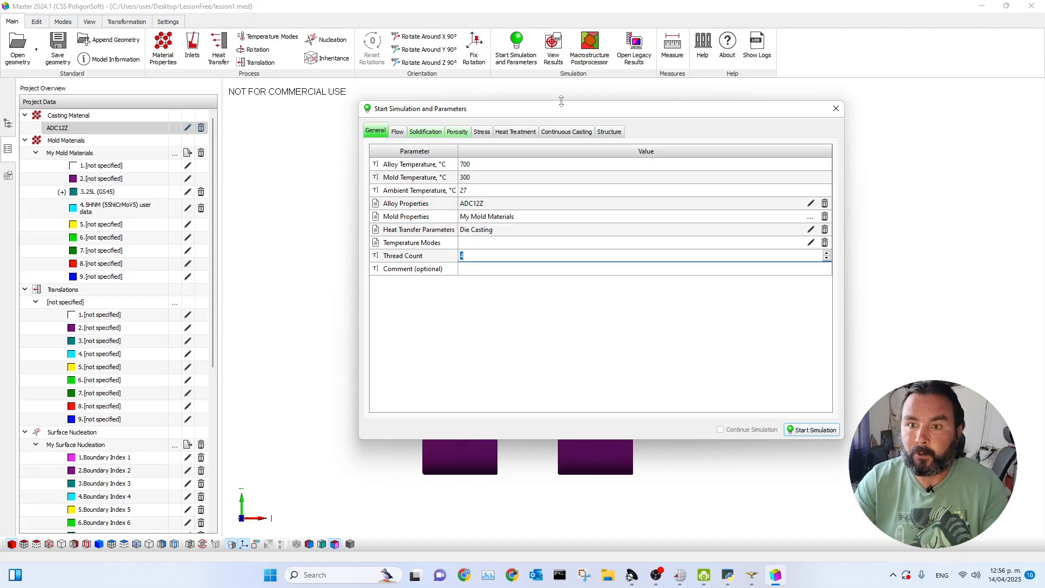
click(484, 257)
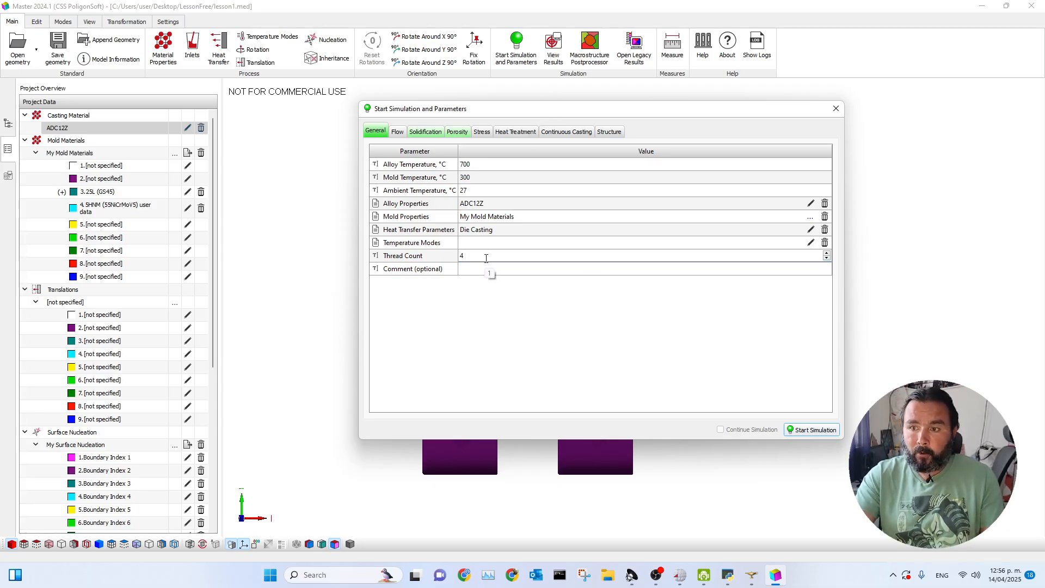
drag(600, 116, 586, 110)
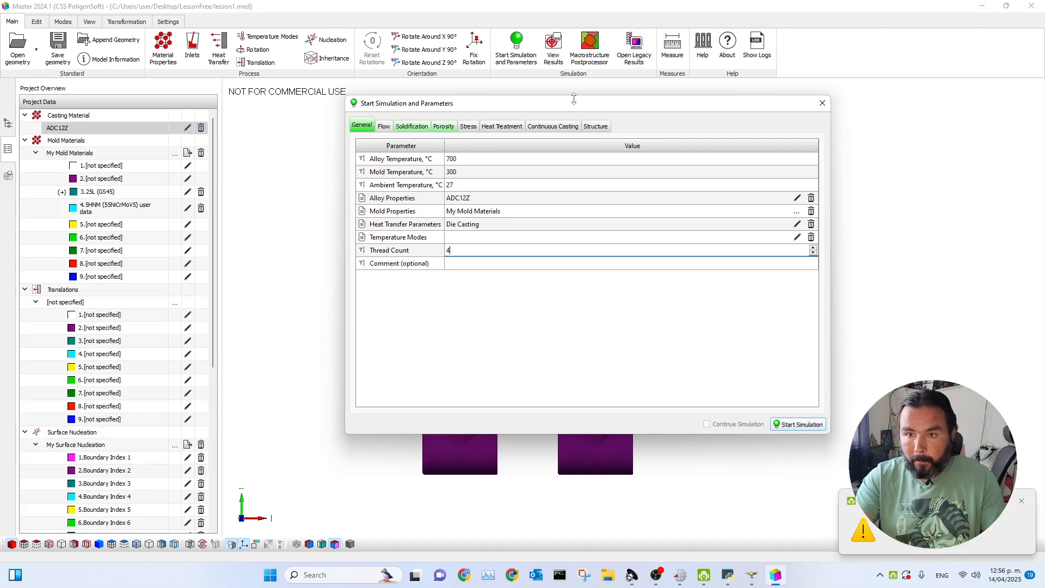
Start the simulation and save the geometry as lesson1.g3d in the LessonFree folder.
click(788, 427)
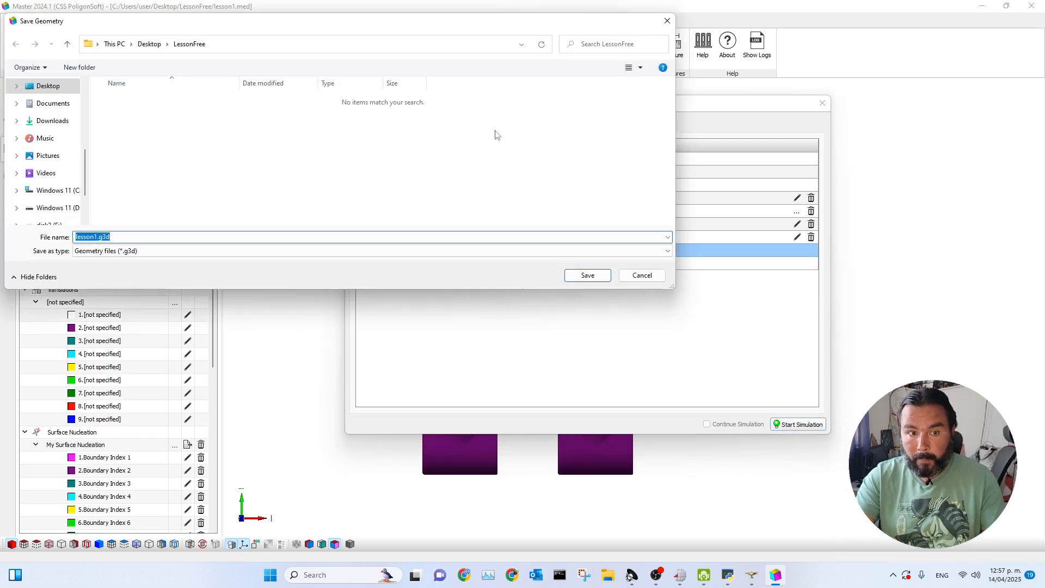
drag(330, 23, 425, 54)
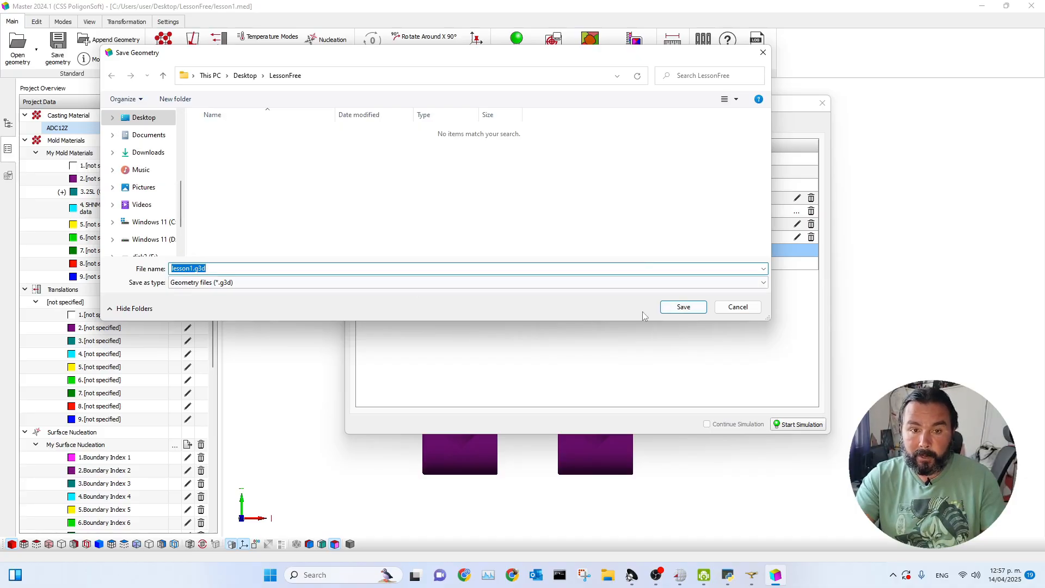
click(683, 307)
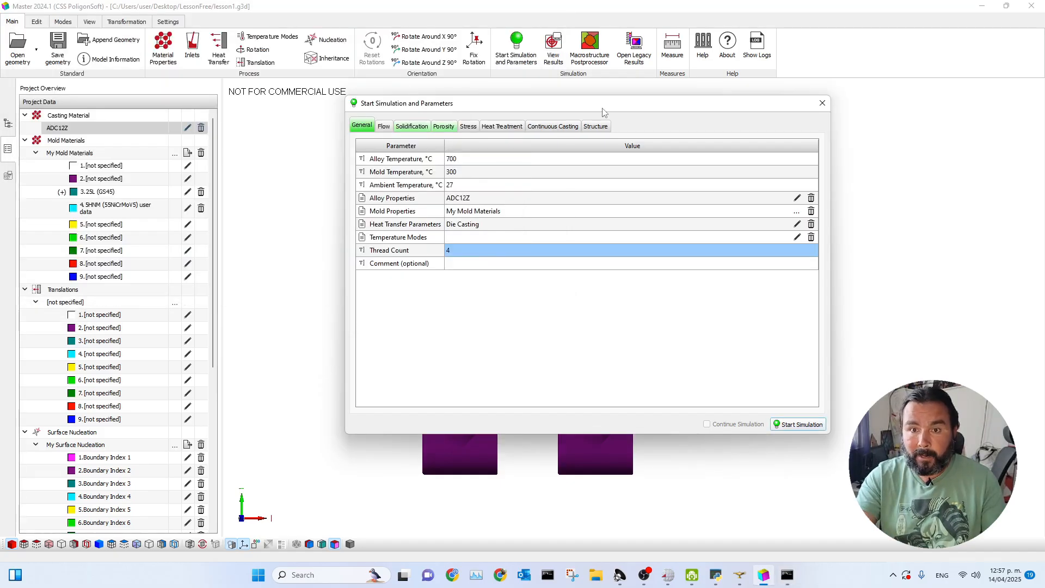
Review the flow, stress, heat treatment and solidification parameters of the simulation.
click(384, 126)
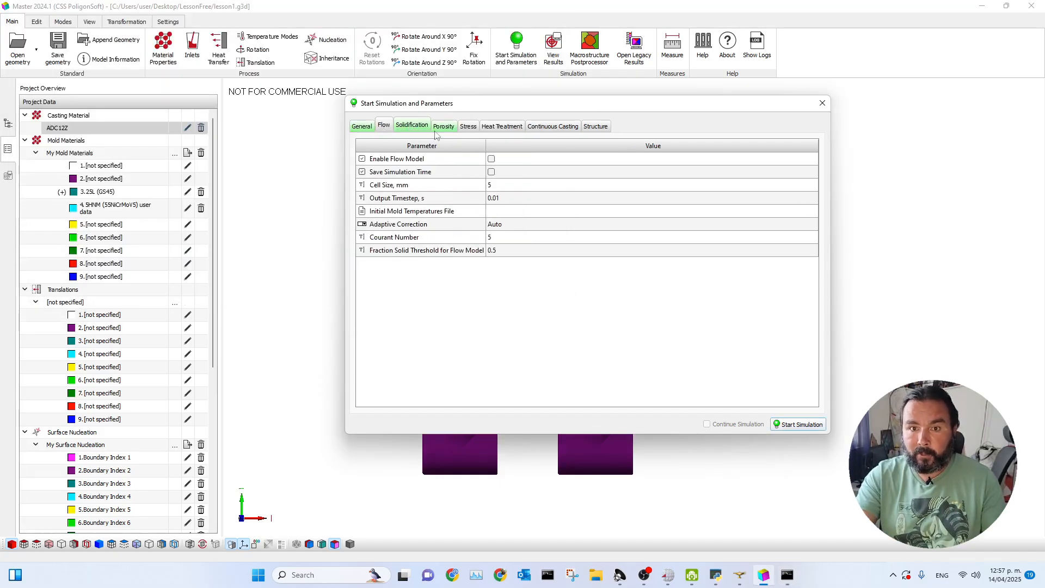
click(468, 126)
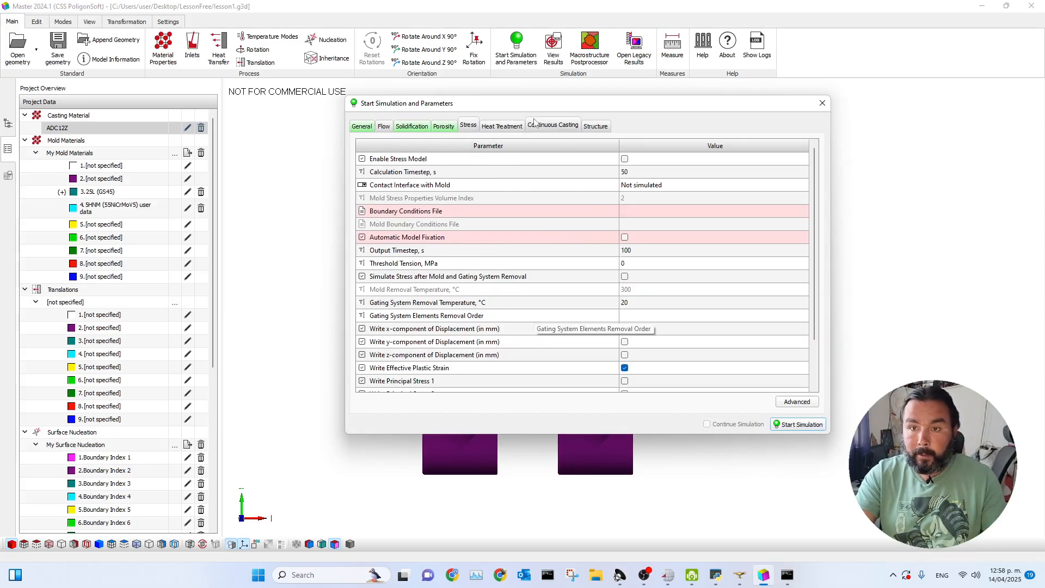
drag(560, 107, 558, 116)
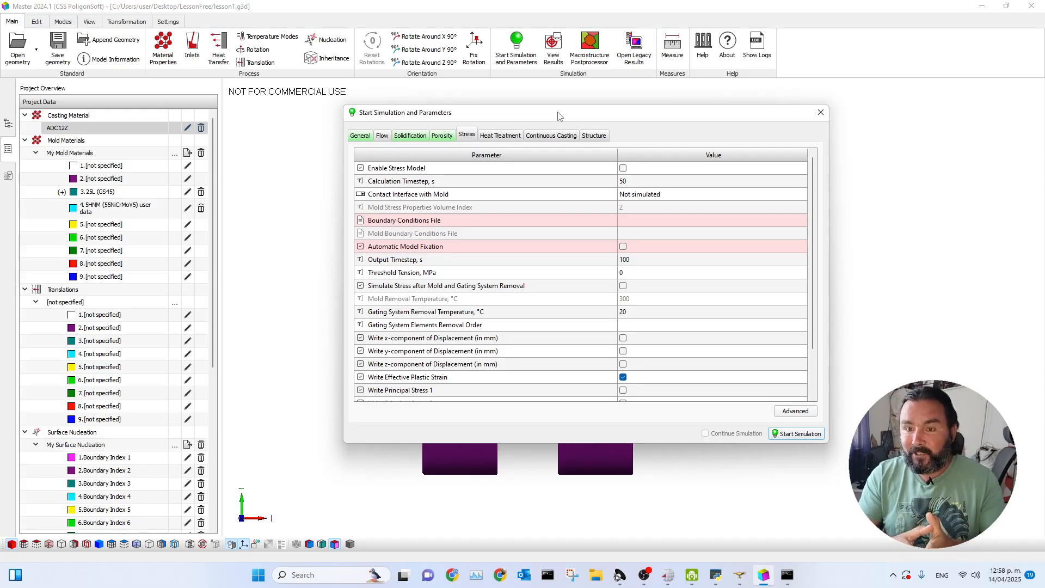
click(494, 137)
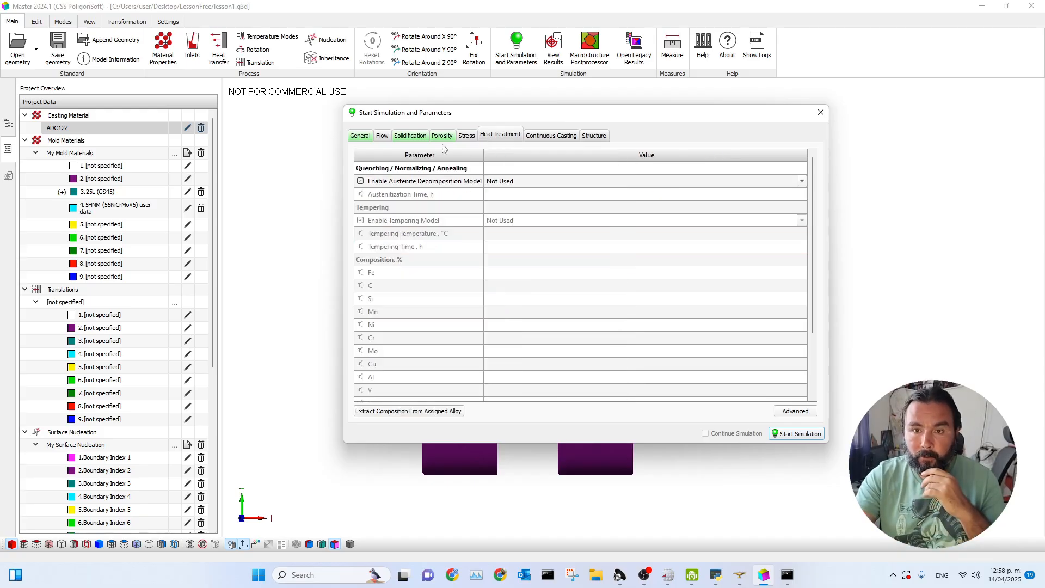
click(409, 135)
Bring up the solver console and check the progress of the running simulation beside the parameters window.
mouse_move(788, 574)
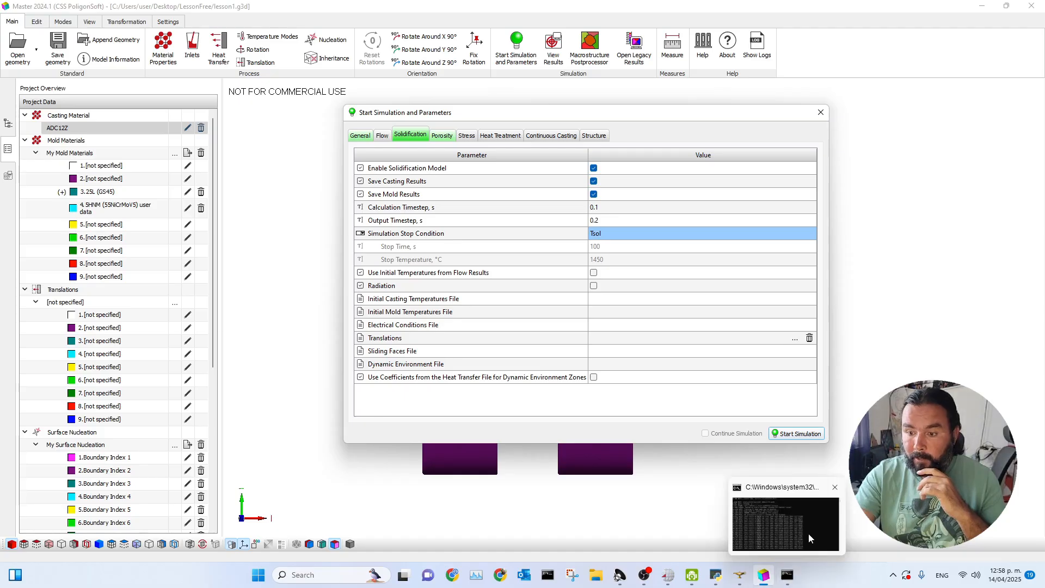
click(809, 533)
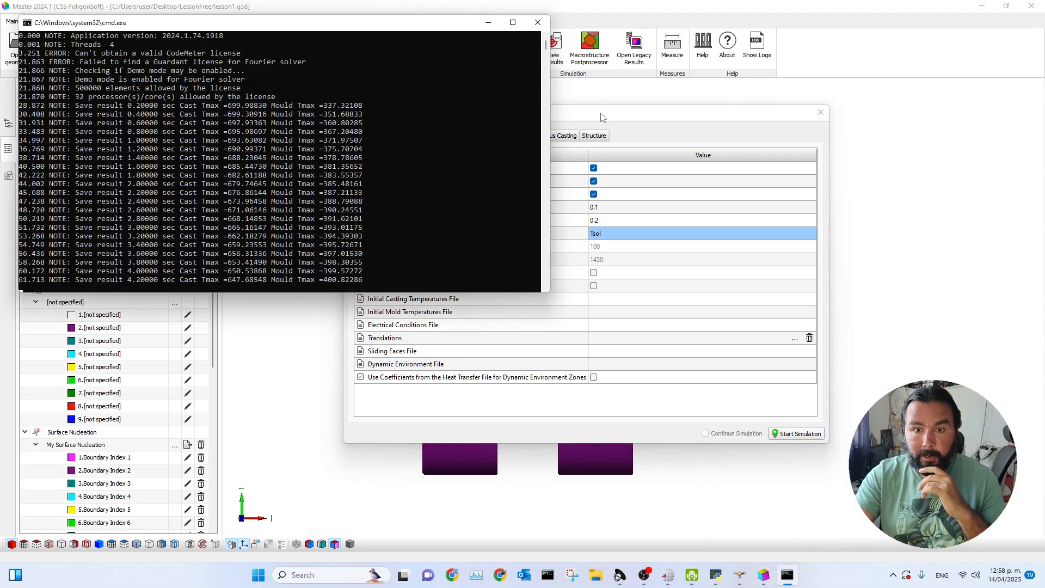
drag(602, 117, 681, 126)
key(alt+Tab)
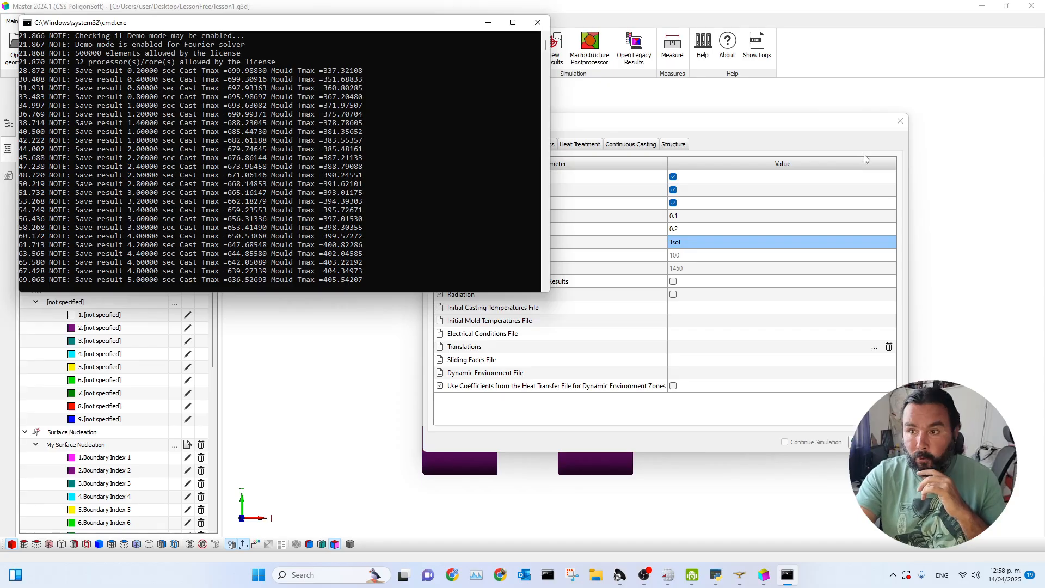
Close the simulation parameters and exit Master, saving the geometry over the existing lesson1.g3d.
click(900, 121)
click(1031, 6)
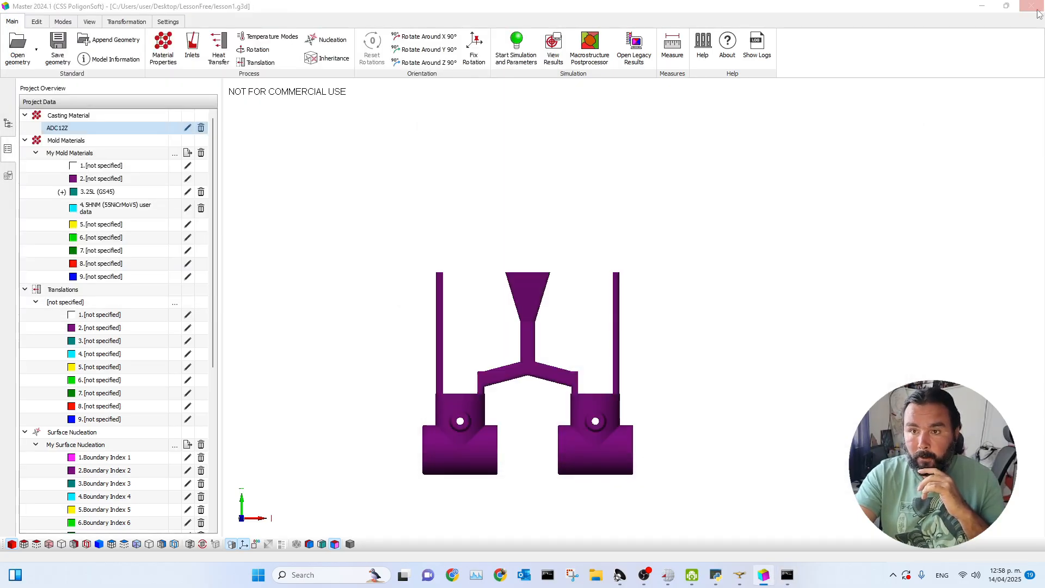
click(475, 298)
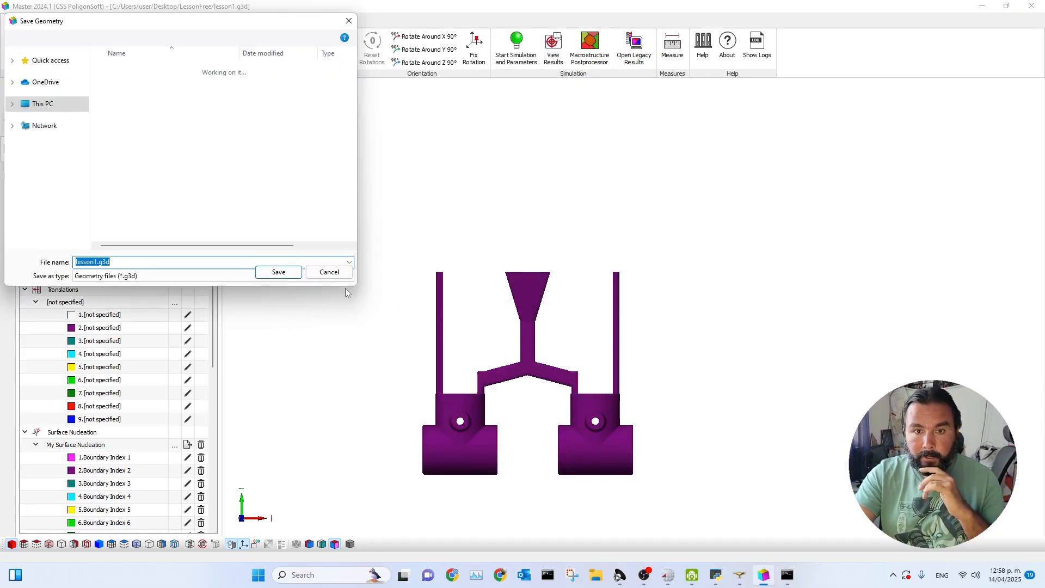
click(683, 307)
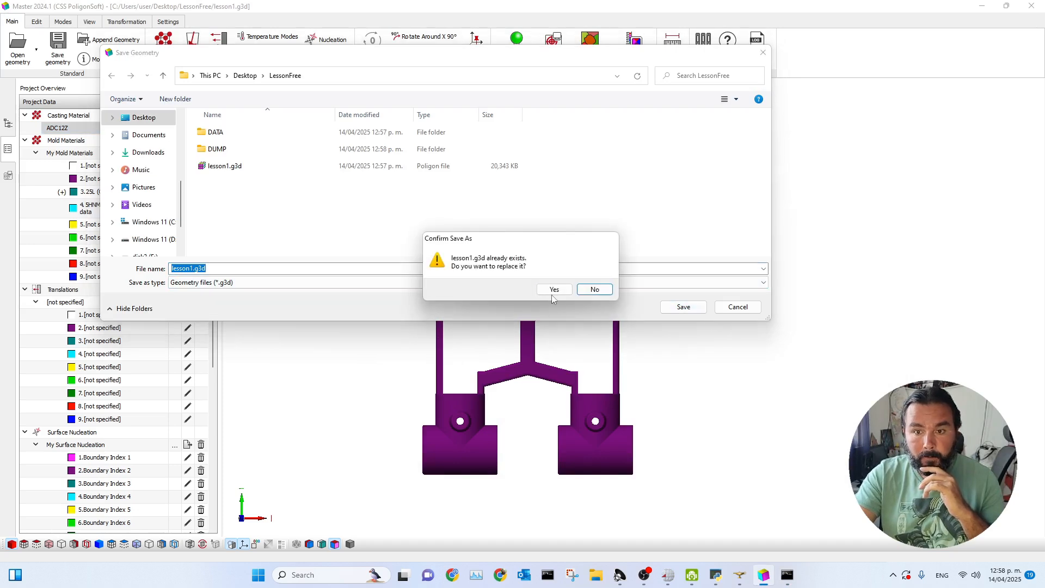
click(554, 293)
Bring the solver console forward and minimize the SALOME window to follow the calculation on the desktop.
click(787, 575)
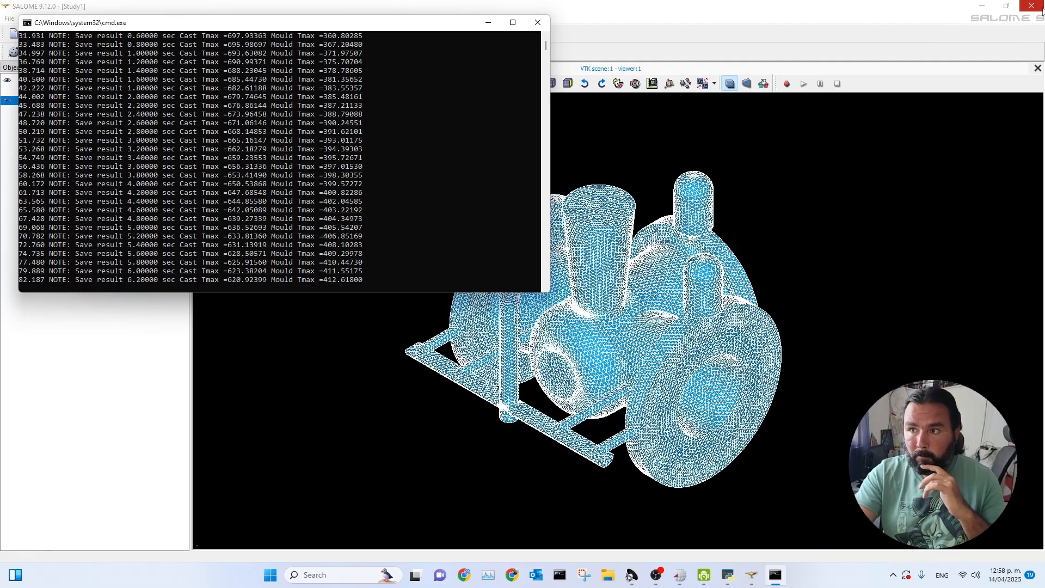
click(985, 8)
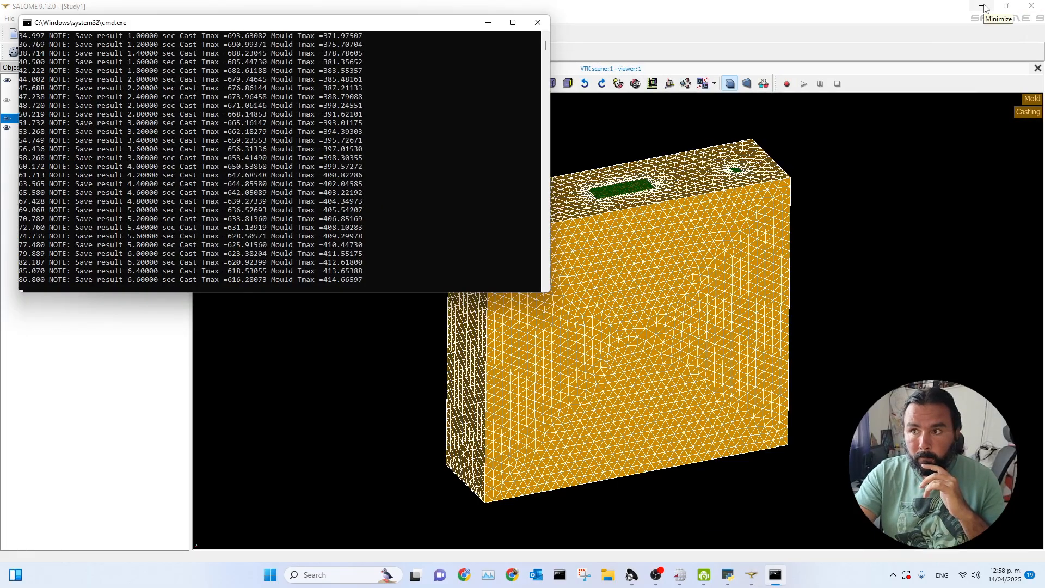
click(983, 7)
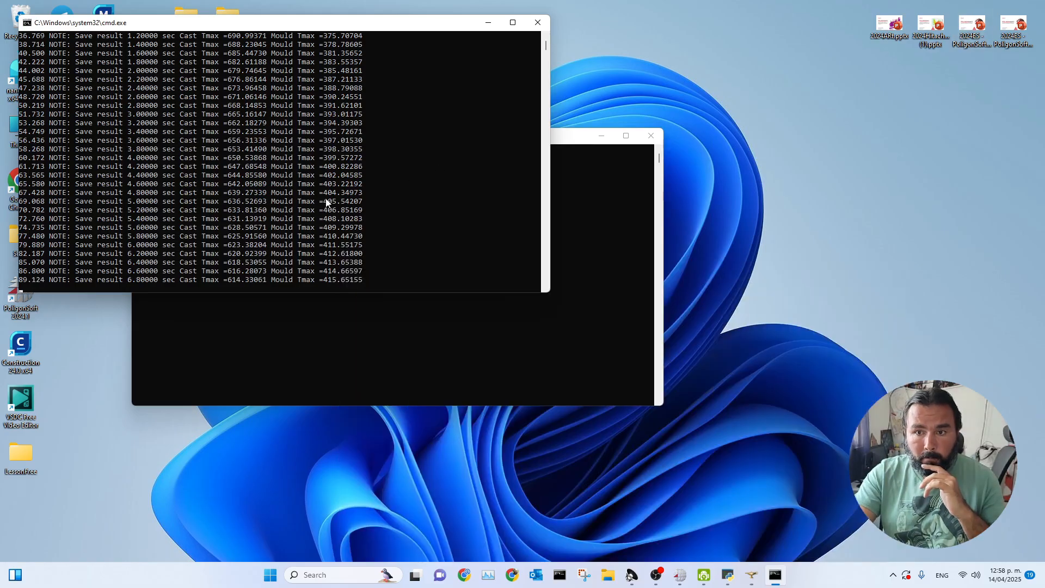
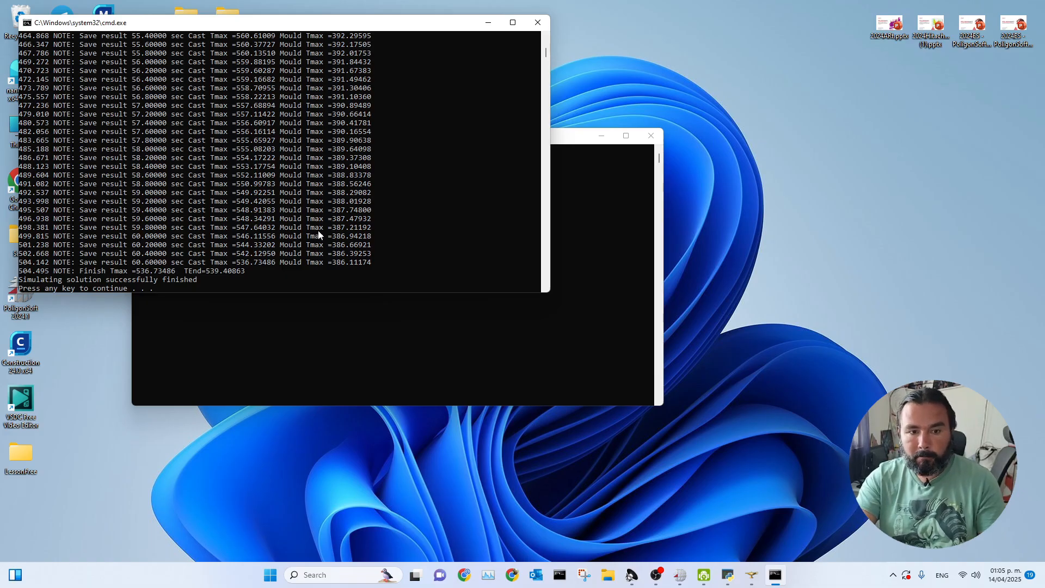
Dismiss the finished solver console and launch Mirage from the PoligonSoft launcher, moving its window up the desktop.
key(Return)
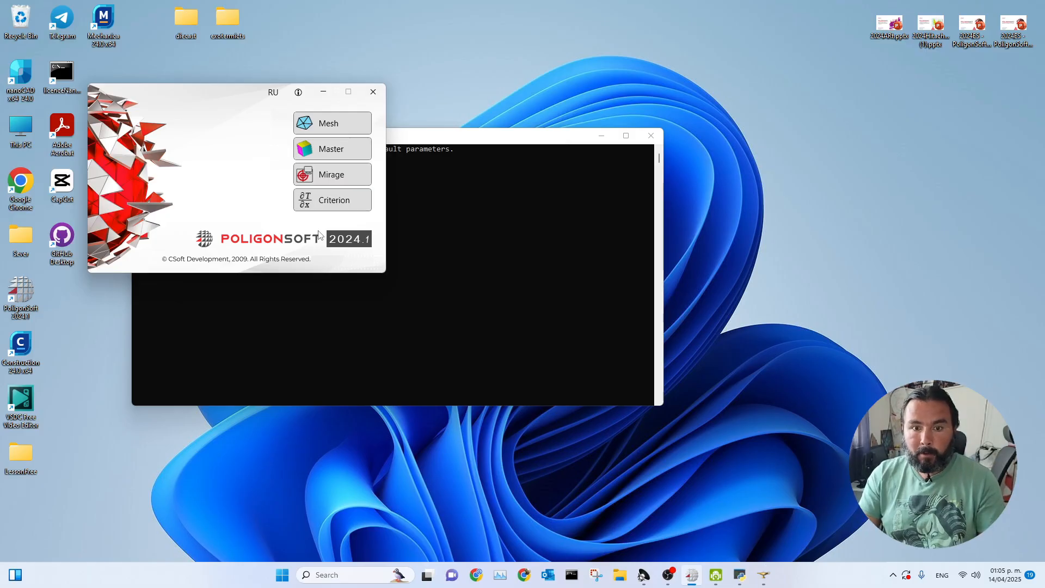
click(317, 177)
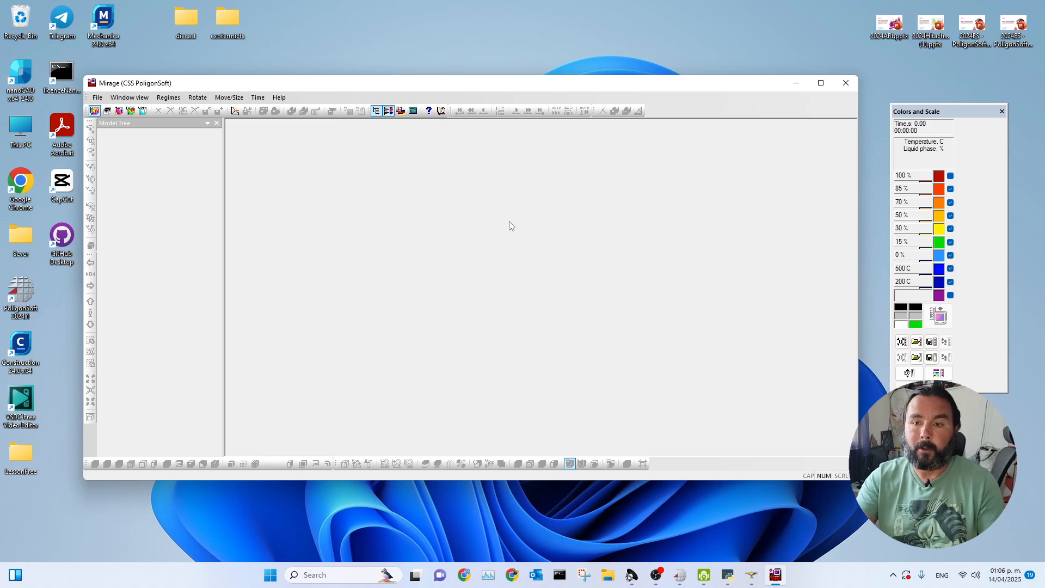
drag(416, 86, 423, 51)
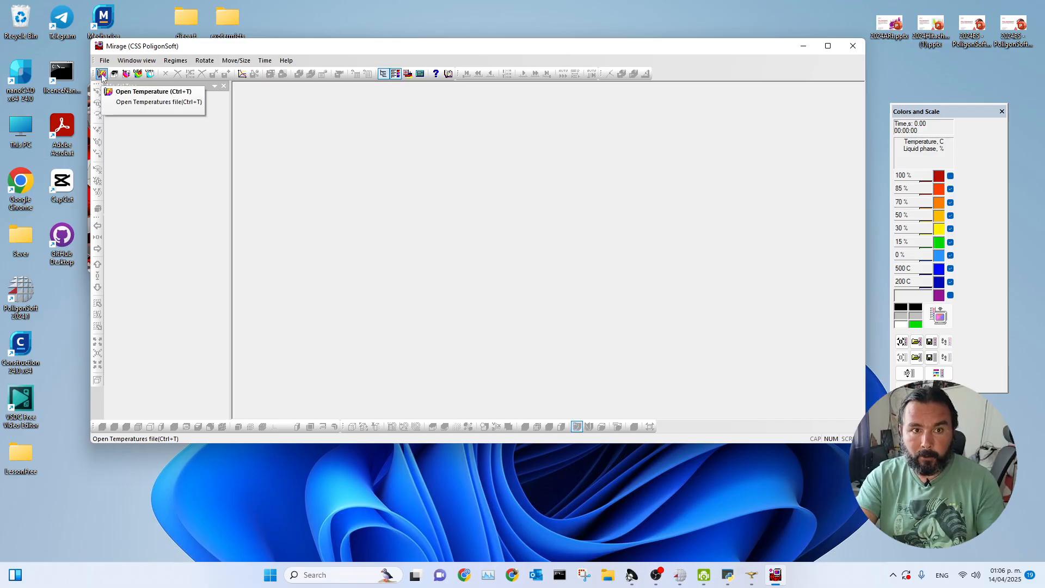
Load the temperature result lesson1_solid.CST from the LessonFree folder.
click(102, 74)
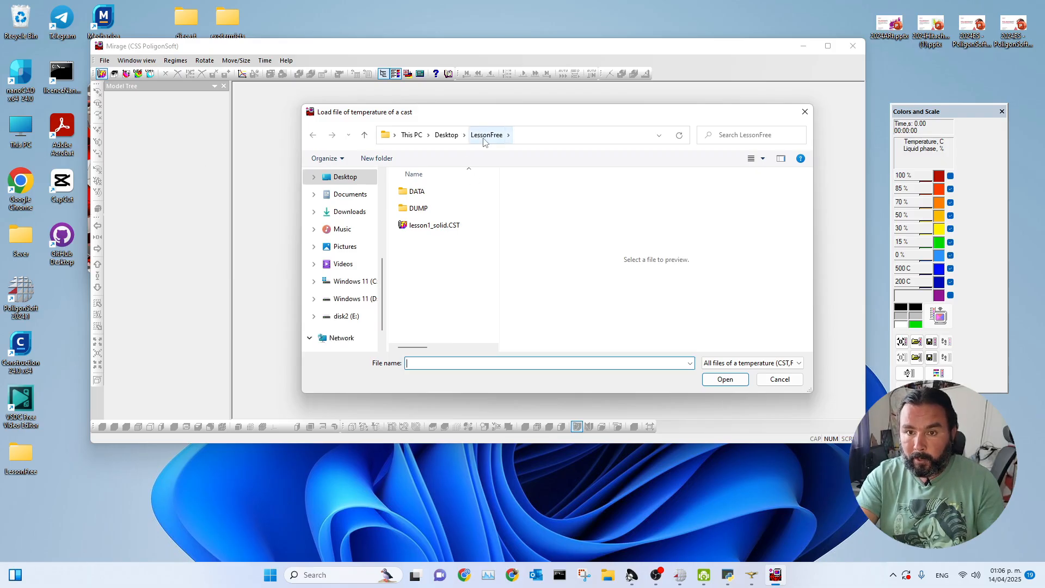
click(431, 227)
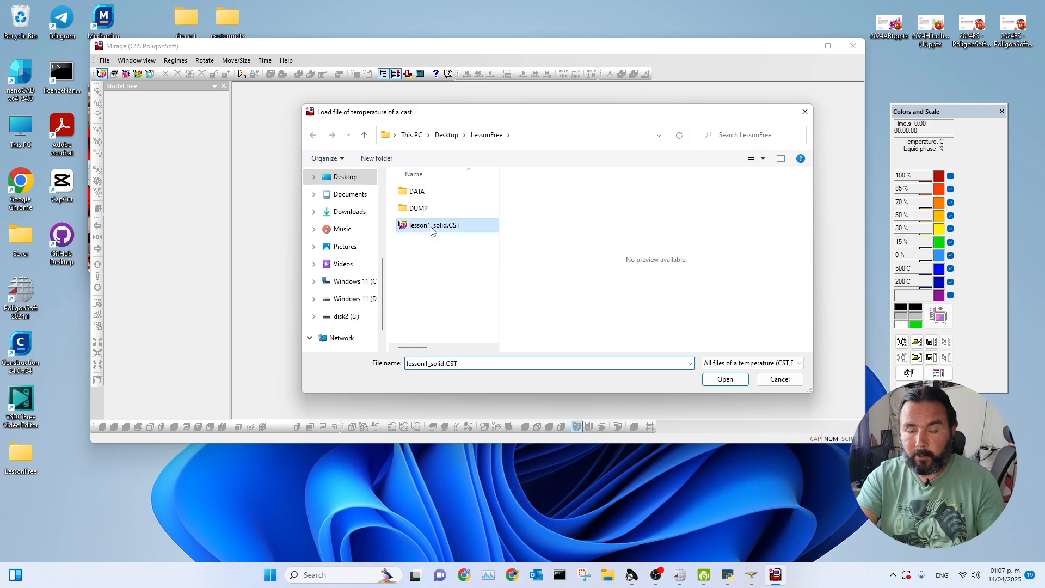
click(724, 379)
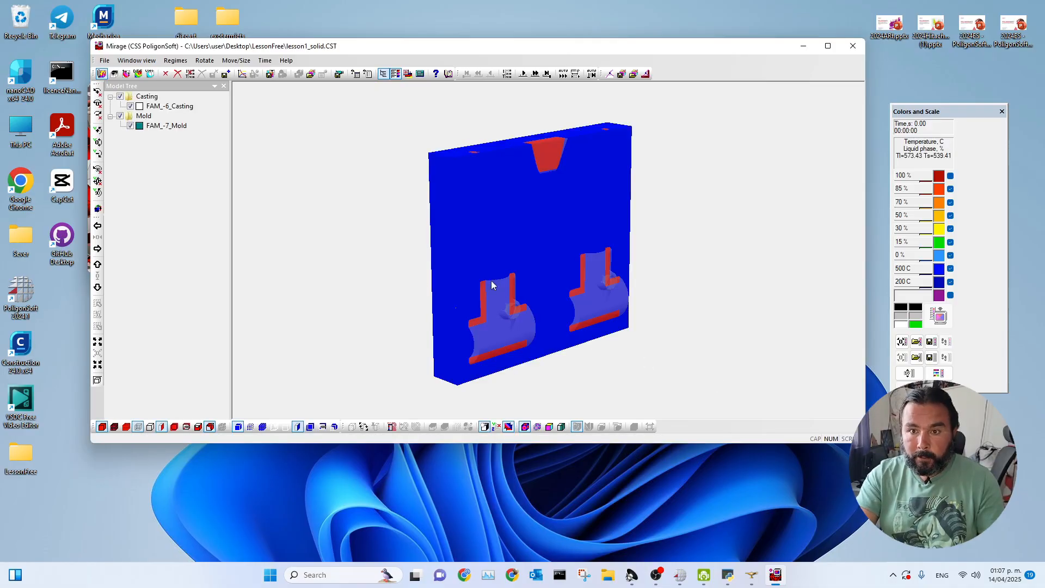
Turn off the section view and hide the mold so only the casting shows, and maximize the Mirage window.
drag(531, 256, 488, 256)
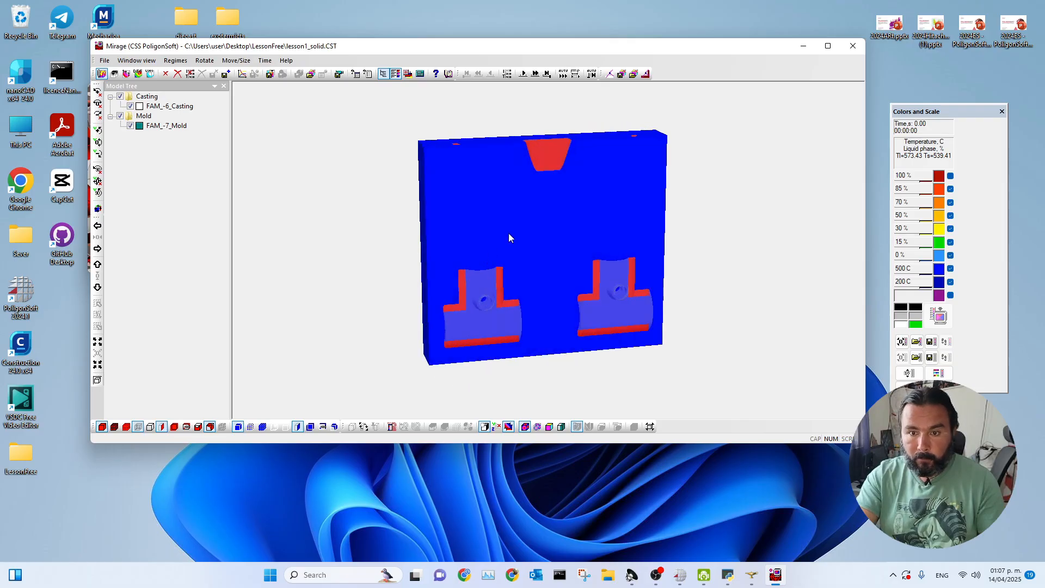
click(298, 427)
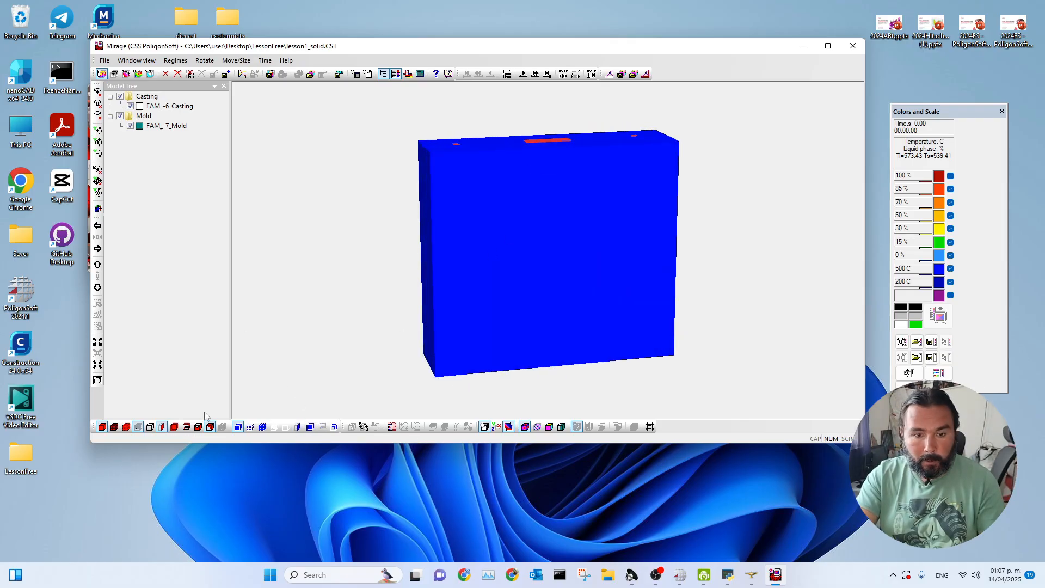
click(248, 428)
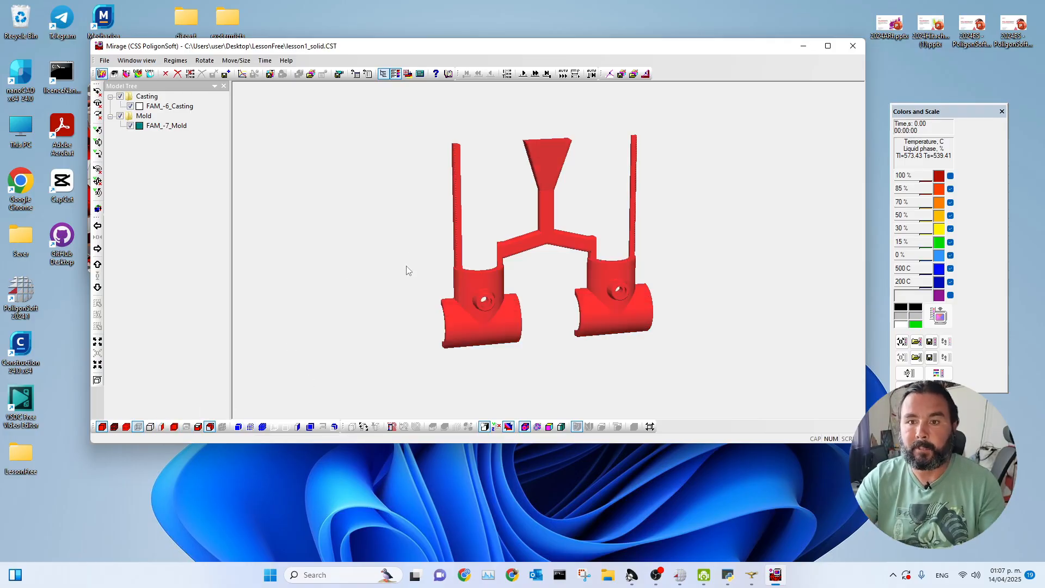
drag(389, 296, 403, 296)
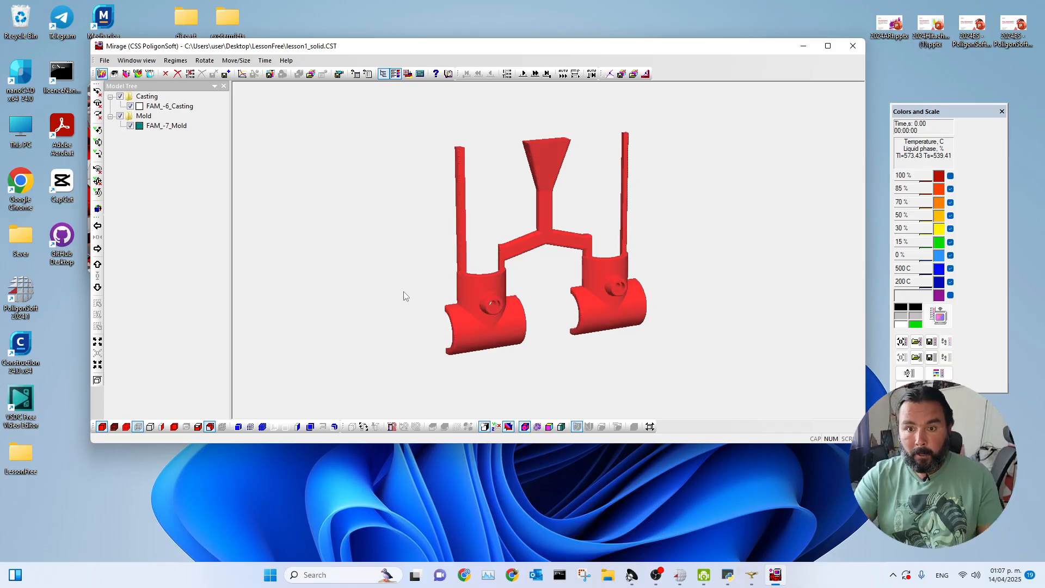
click(828, 47)
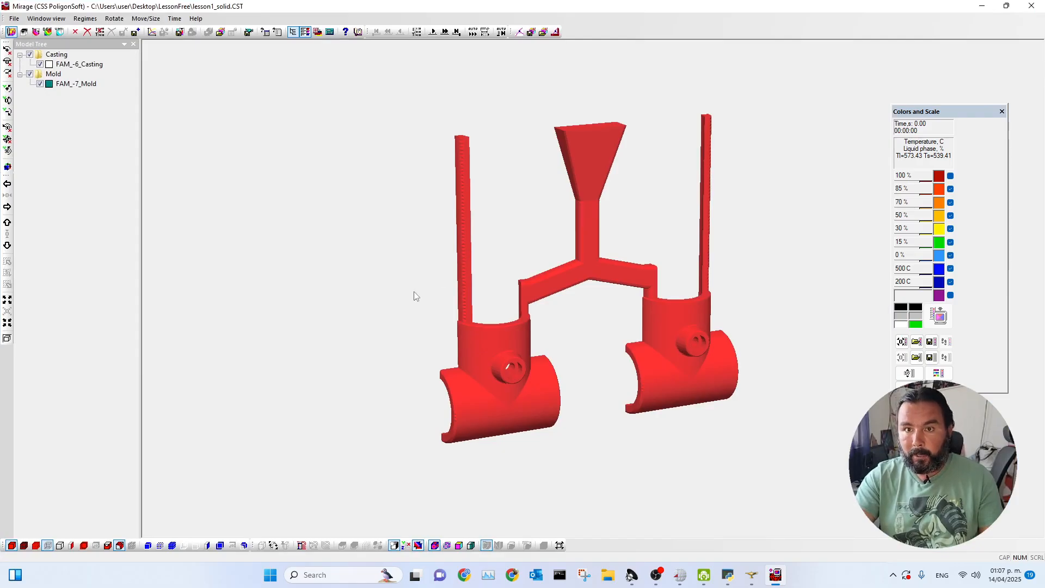
Set the cast iso-surface parameters to "Do not show the Iso-Surface".
click(120, 544)
click(520, 309)
click(546, 329)
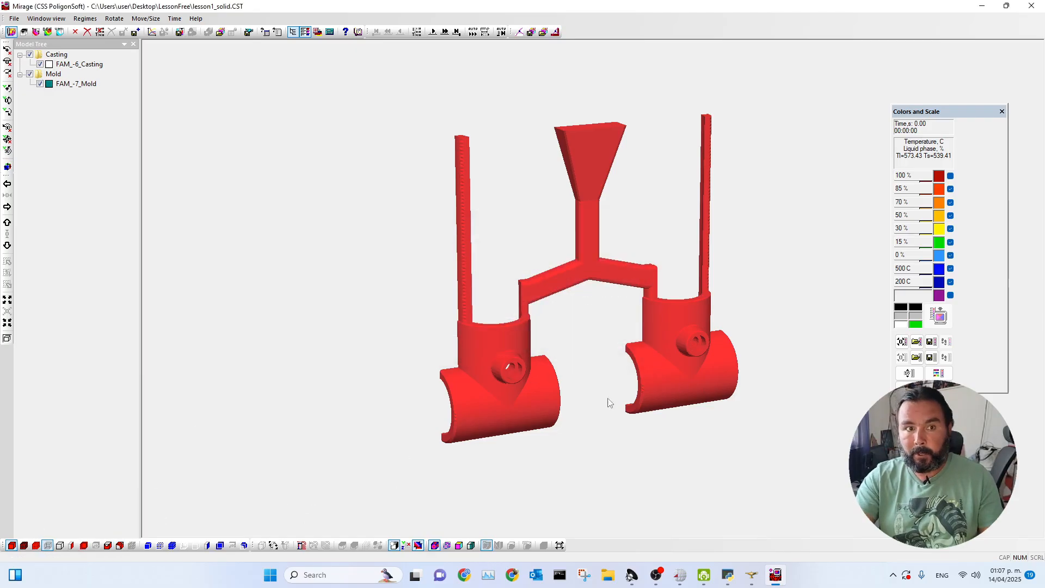
Move the color scale window clear and set its two lowest levels to 200 C and 100 C.
drag(951, 113, 937, 79)
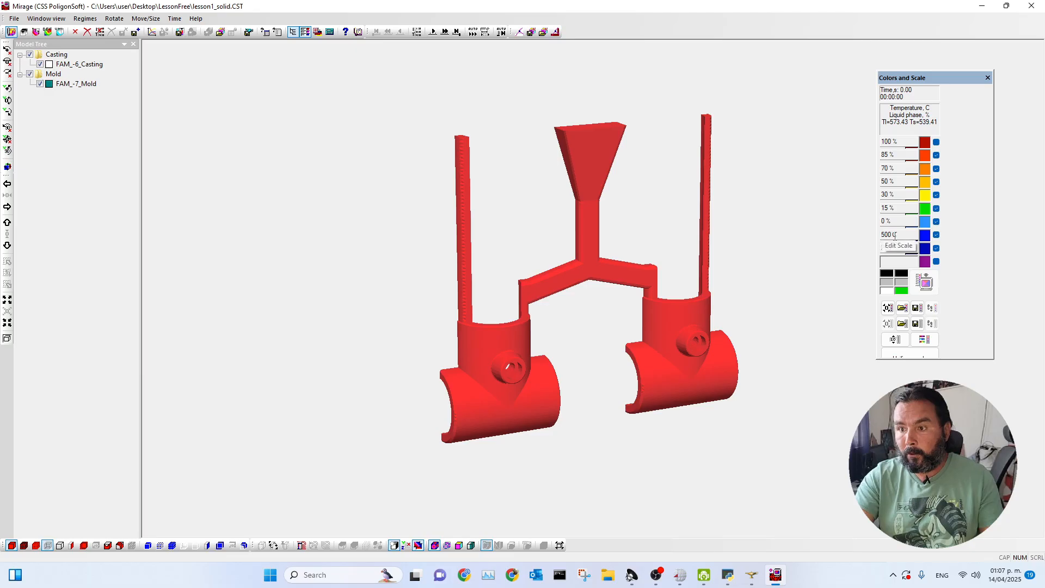
drag(900, 247, 865, 245)
text(100)
key(Return)
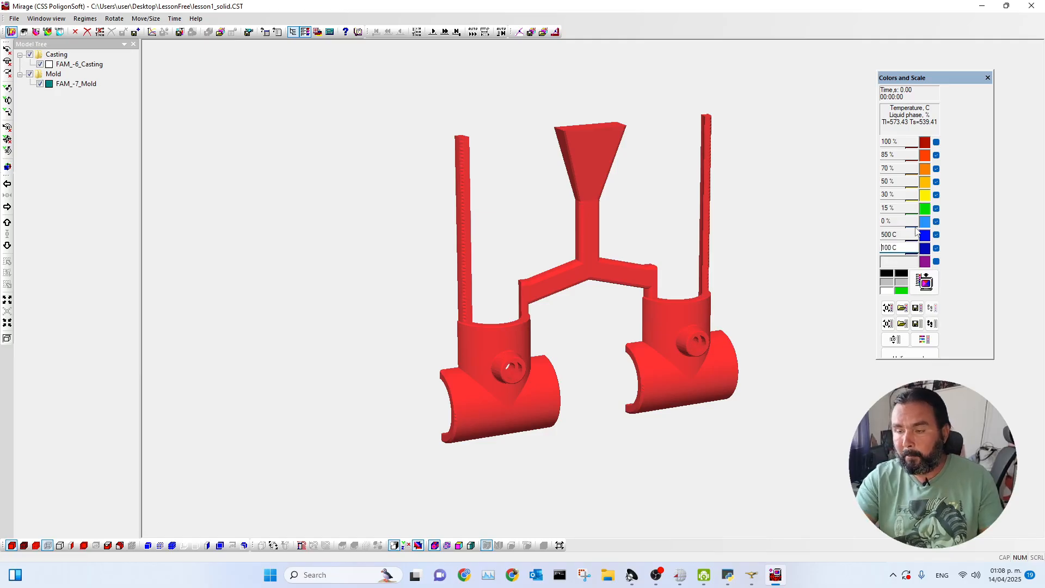
drag(908, 234, 851, 231)
text(200)
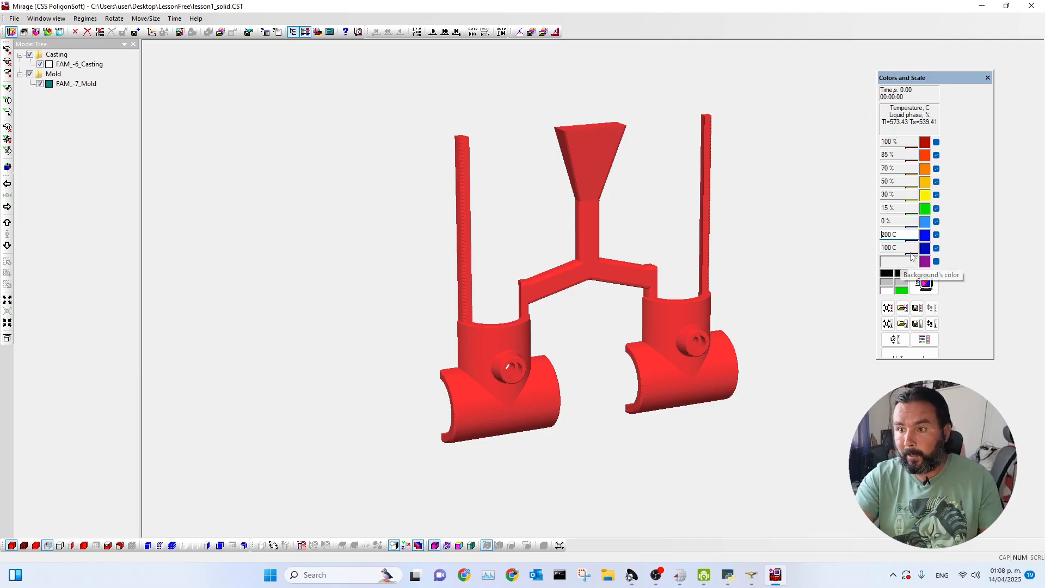
Disable all scale levels between the highest and lowest, set the lowest to 0 %, and apply the liquid phase scale.
click(936, 235)
click(937, 222)
click(936, 208)
click(936, 194)
click(936, 182)
click(936, 169)
click(891, 246)
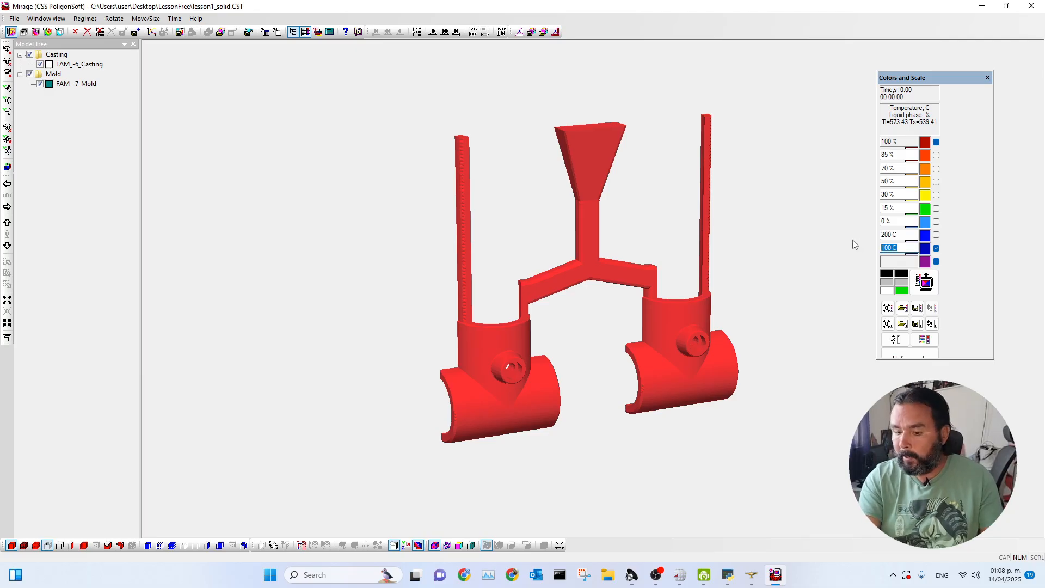
text(0 %)
key(Return)
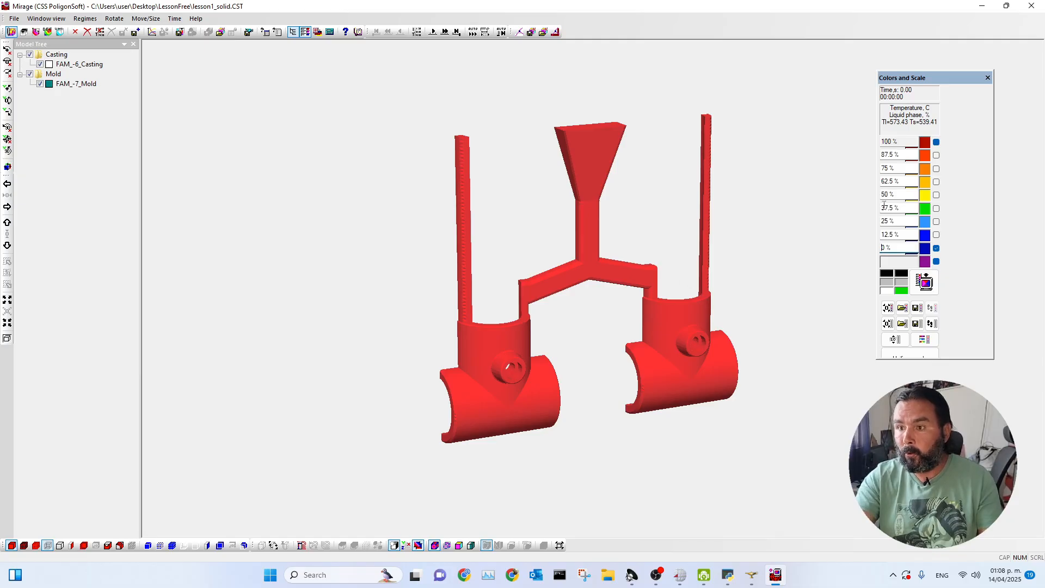
click(923, 285)
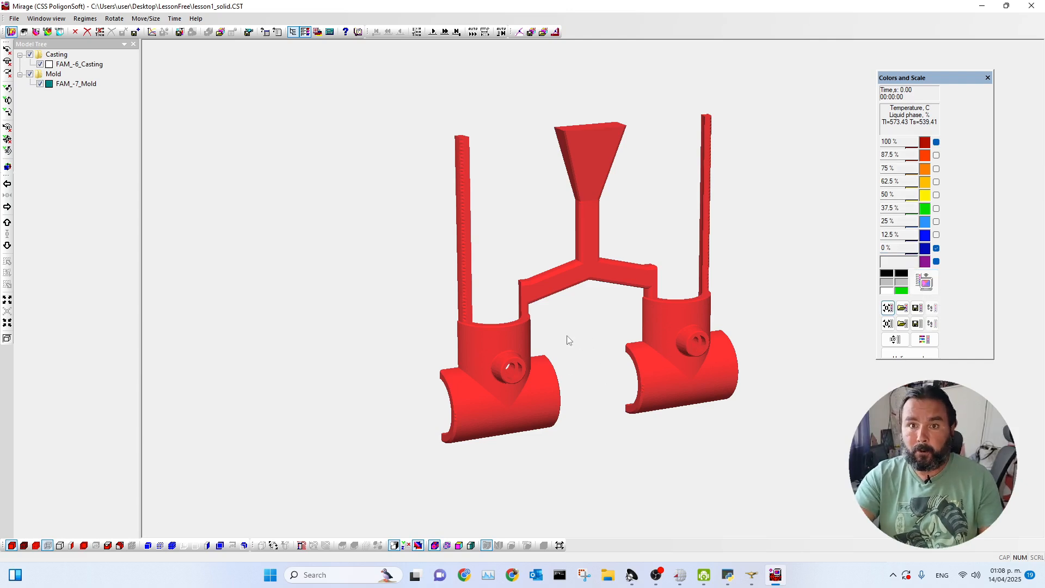
Advance the casting's solidification result one time step at a time to 14.2 s.
click(434, 33)
click(433, 33)
click(433, 33)
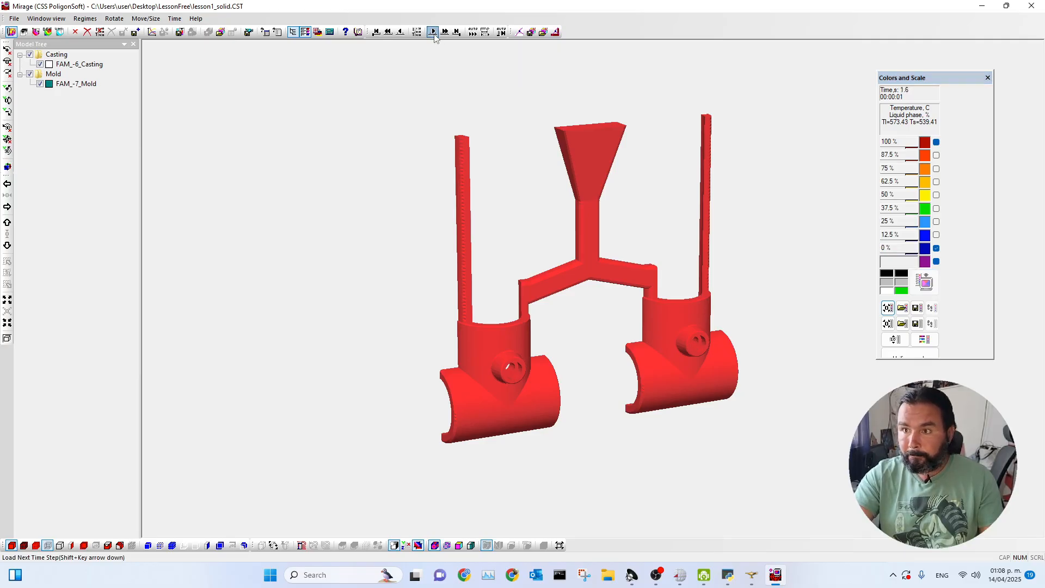
click(434, 35)
click(435, 35)
click(434, 34)
click(434, 35)
click(434, 35)
click(434, 35)
click(434, 35)
click(434, 35)
click(435, 35)
click(434, 35)
click(434, 35)
click(434, 35)
click(434, 35)
click(435, 35)
click(434, 34)
click(434, 34)
click(435, 33)
click(434, 34)
click(434, 34)
click(435, 33)
click(434, 34)
click(435, 33)
click(434, 34)
click(434, 34)
click(434, 34)
click(434, 34)
click(435, 34)
click(435, 34)
click(434, 33)
click(434, 33)
click(434, 33)
click(434, 33)
click(434, 34)
click(435, 34)
click(434, 34)
click(434, 33)
click(435, 34)
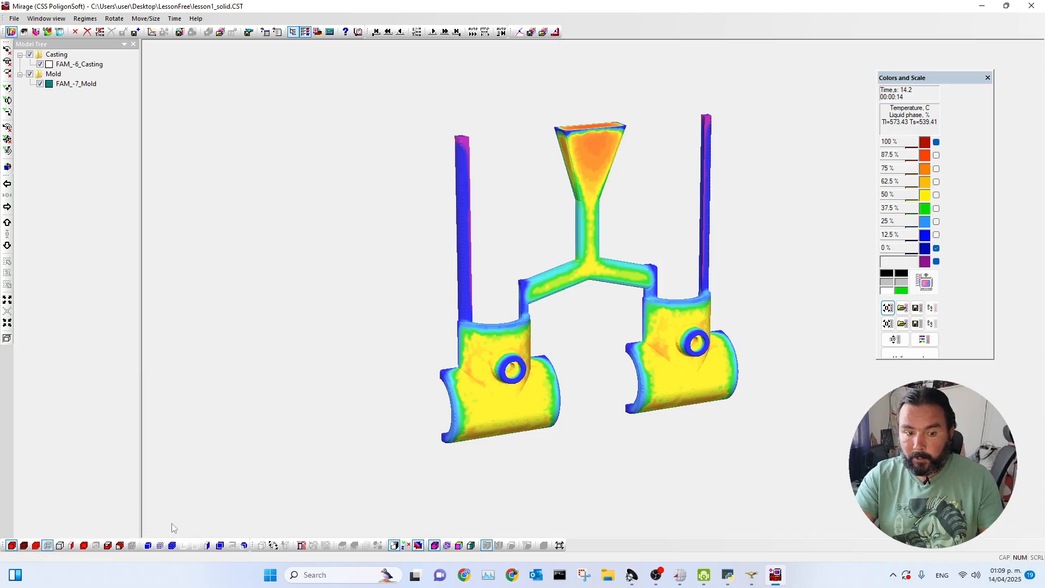
Set the cast iso-surface to 0 % and show the iso-surface and greater values.
click(120, 545)
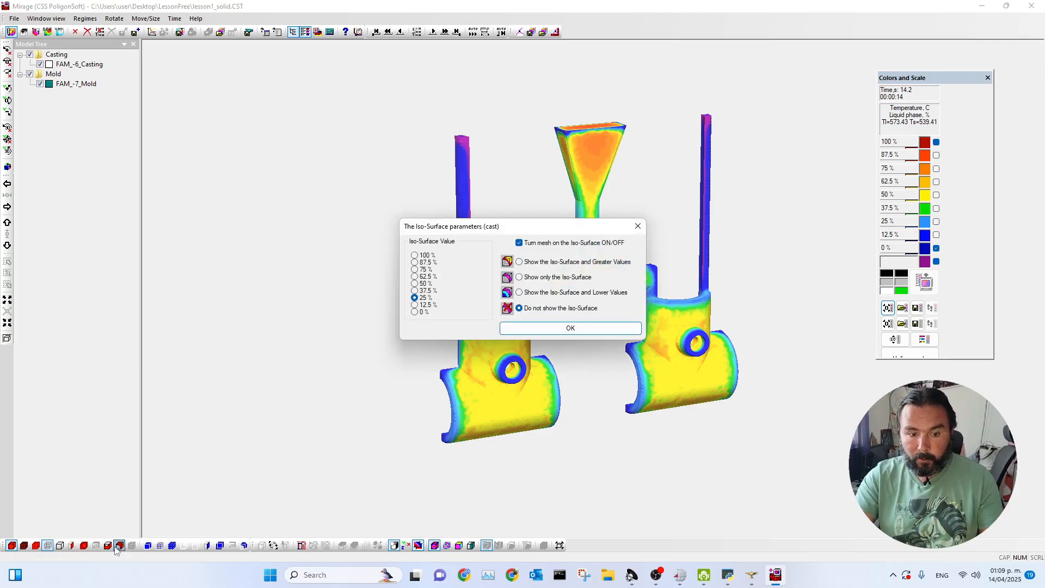
drag(503, 229, 308, 154)
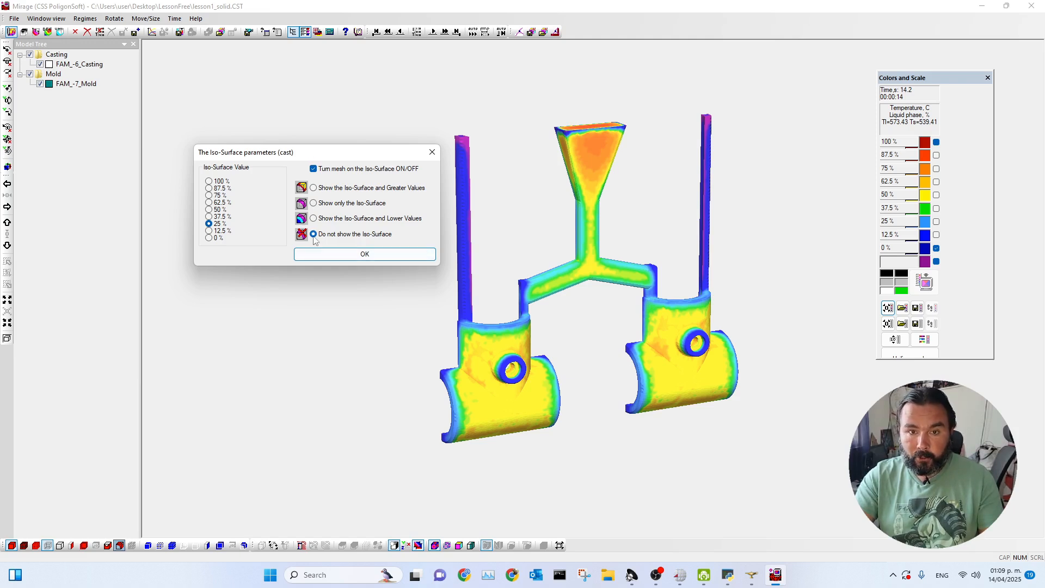
click(314, 188)
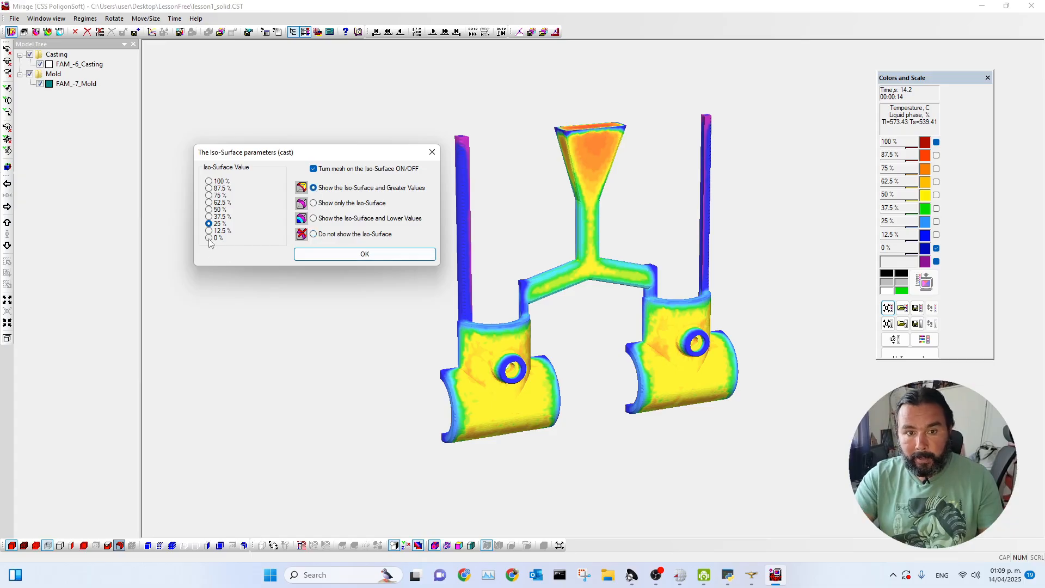
drag(254, 148, 237, 115)
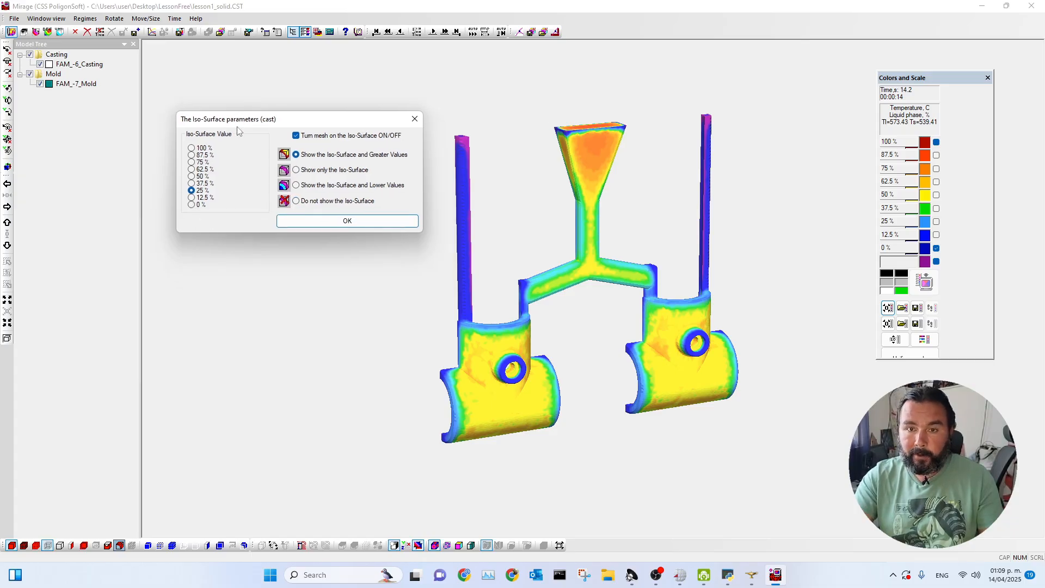
click(192, 205)
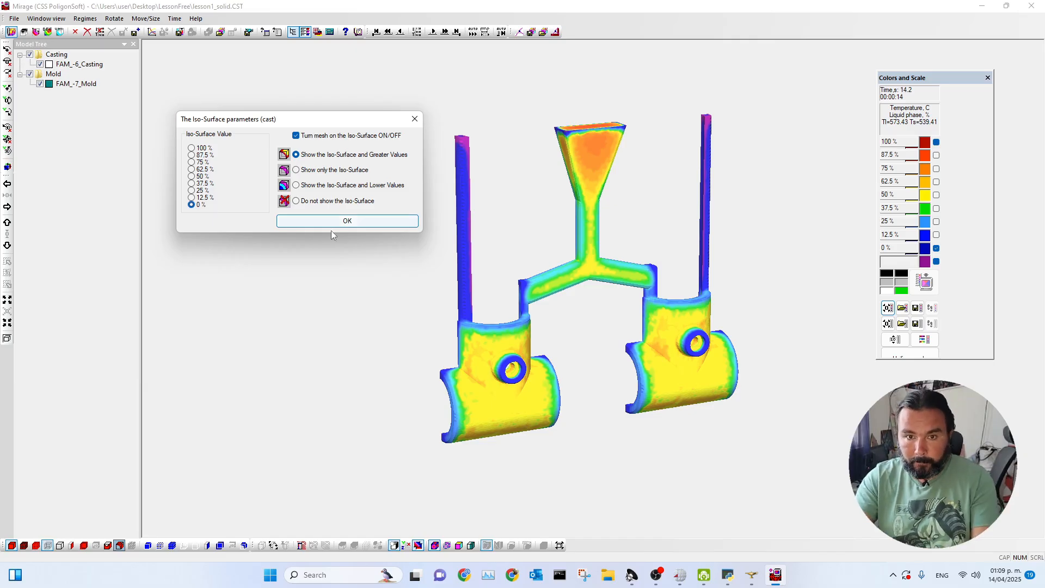
click(352, 225)
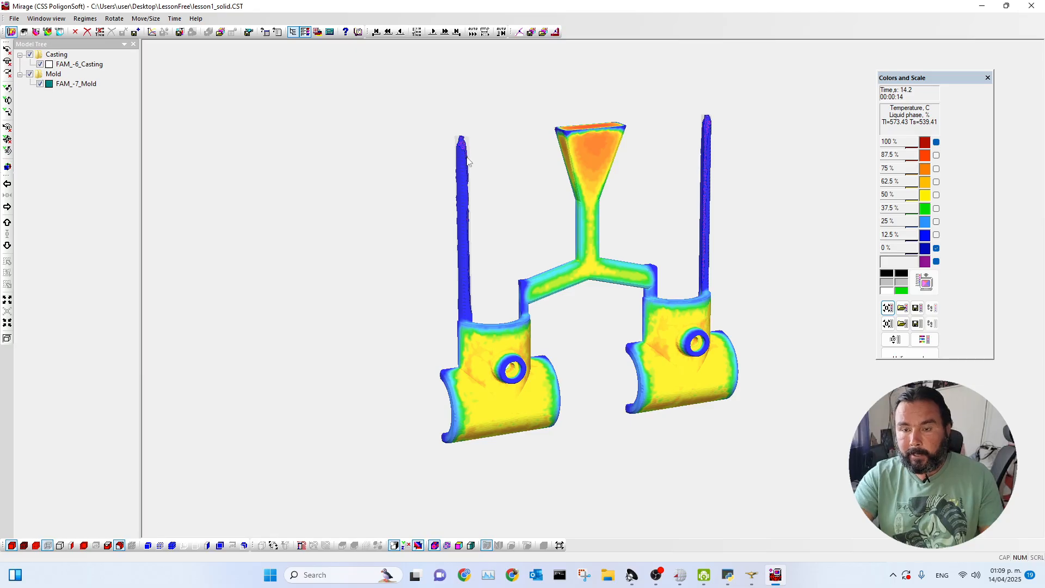
Advance the result with the 0 % iso-surface to 18.4 s to follow solidification of the vents and gates.
scroll(469, 129, up, 2)
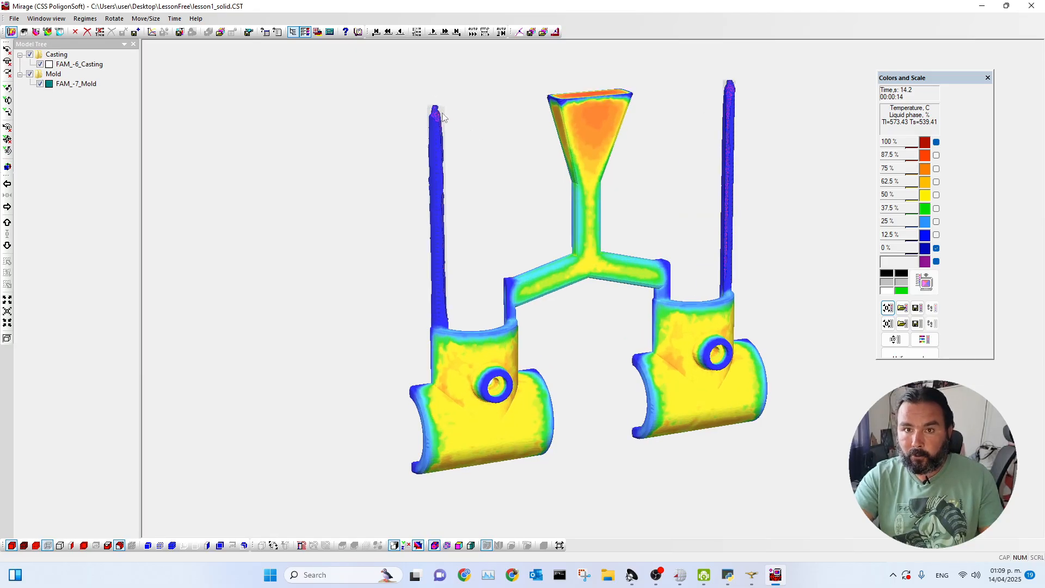
click(432, 31)
click(433, 32)
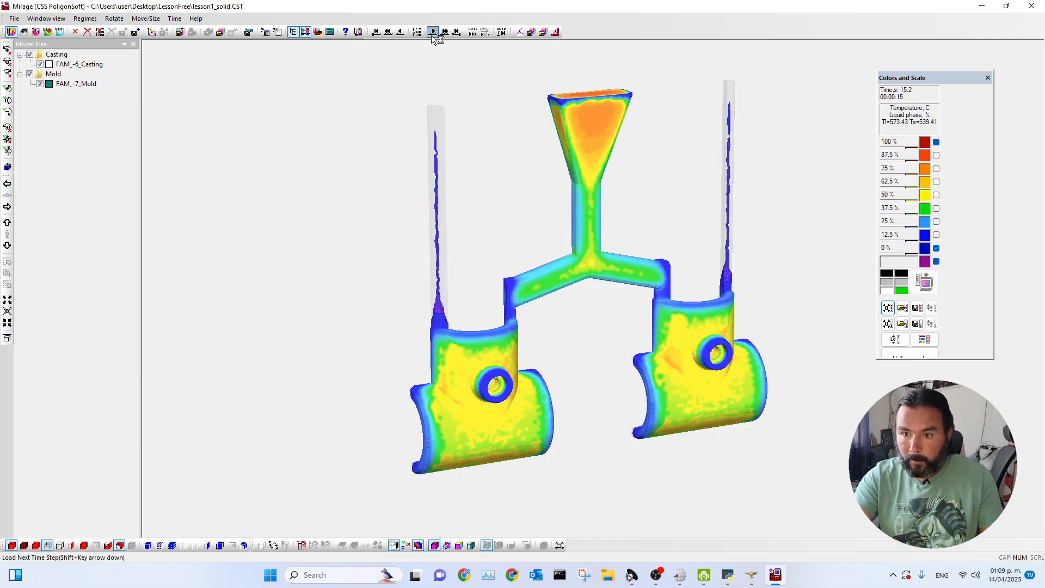
click(433, 32)
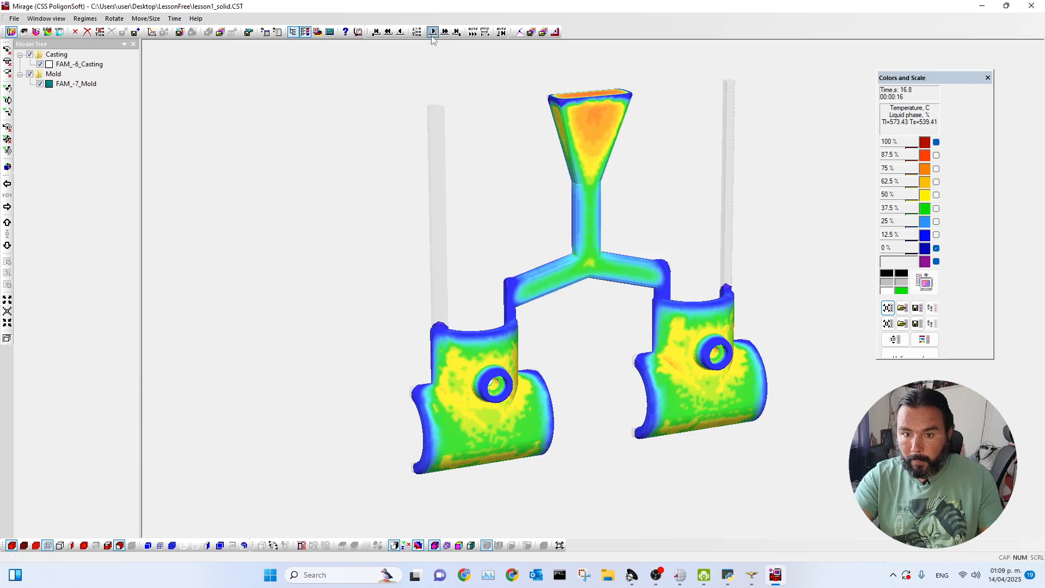
click(433, 32)
click(433, 32)
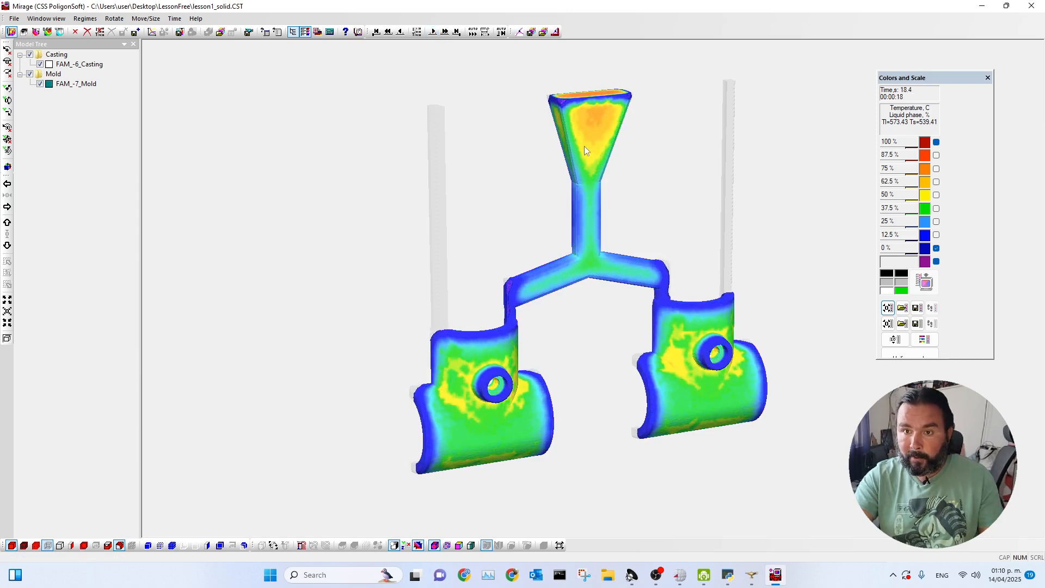
Probe the temperature at points on the pouring funnel and the cast parts, clearing the markers.
click(595, 124)
click(674, 403)
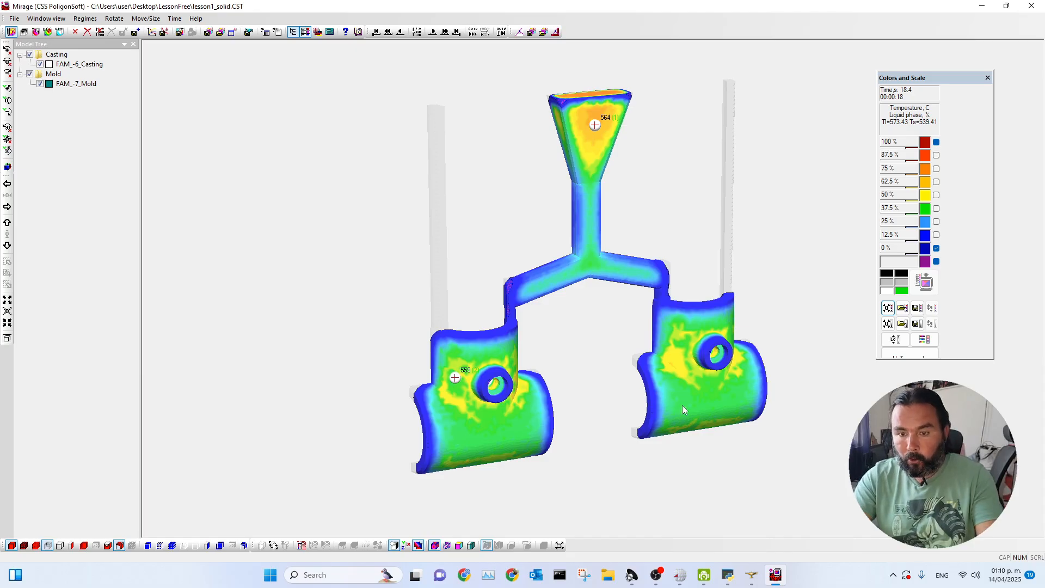
key(Delete)
key(Delete)
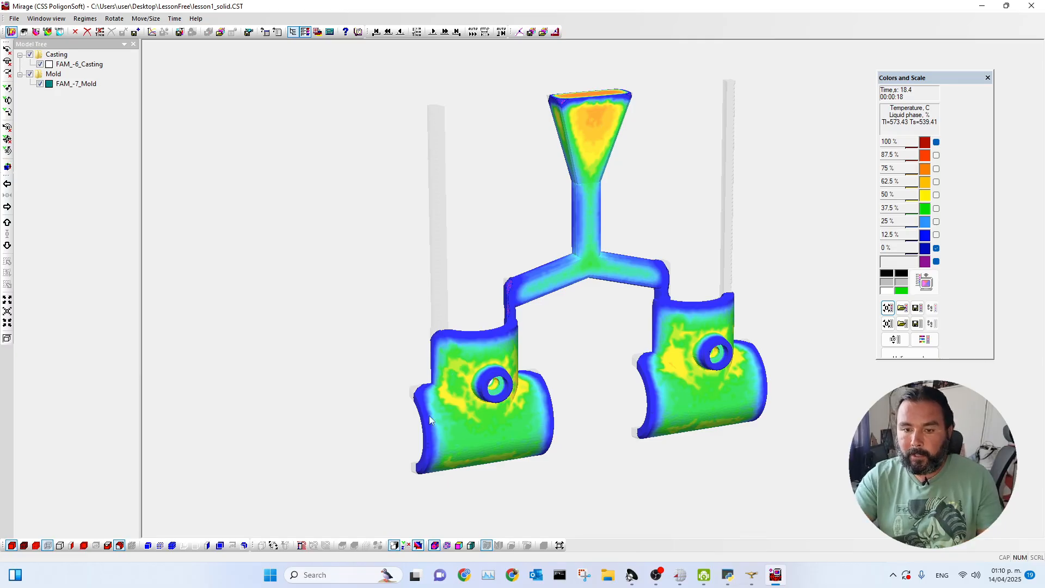
click(473, 434)
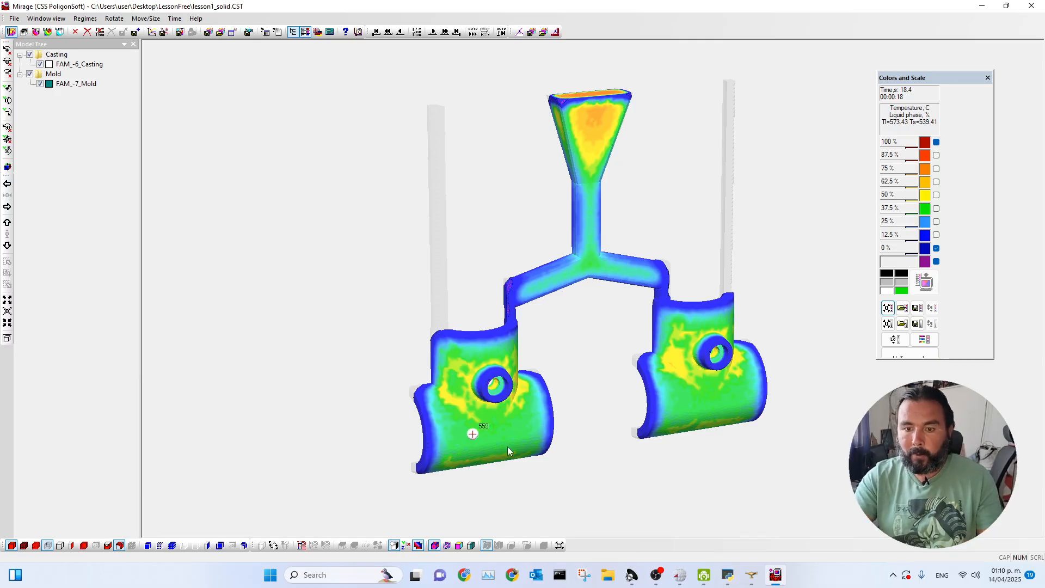
key(Delete)
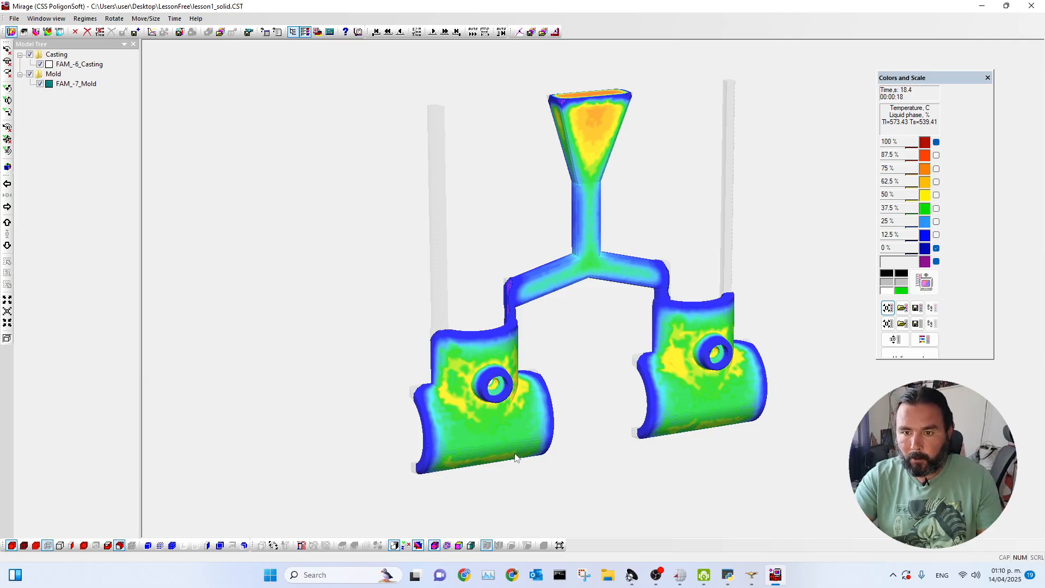
Advance the solidification result to 20 s while viewing the casting's inner side.
drag(482, 437, 551, 451)
click(433, 32)
click(432, 32)
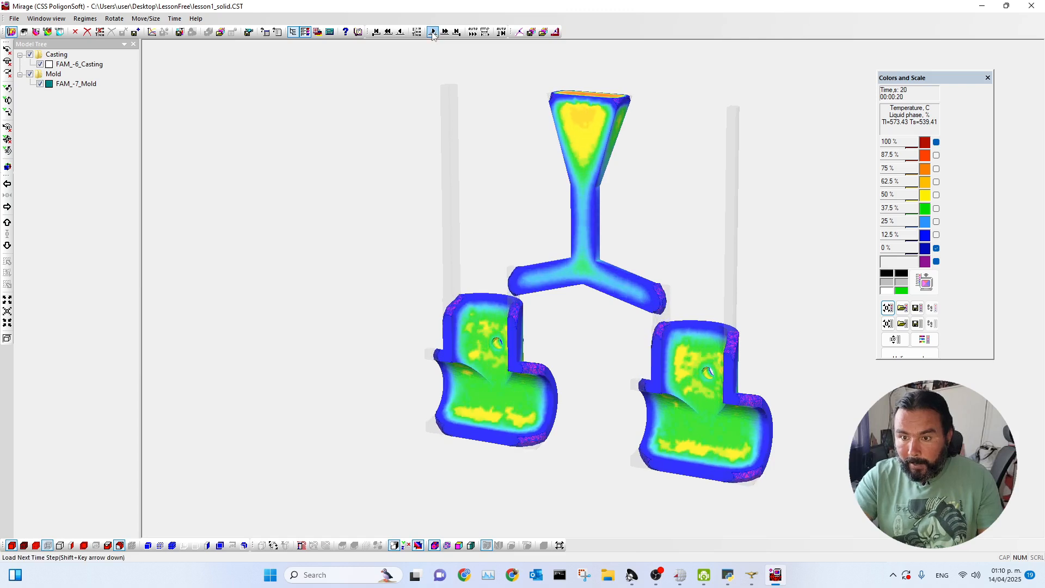
Advance the solidification result to 34.8 s to follow the remaining liquid zones in the funnel and cast parts.
drag(595, 357, 602, 354)
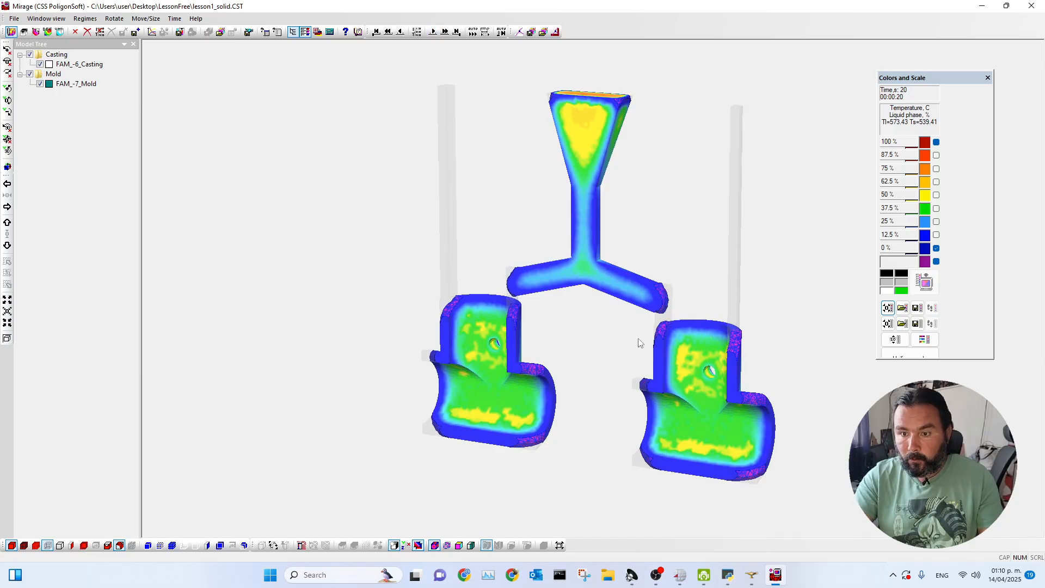
drag(637, 343, 619, 354)
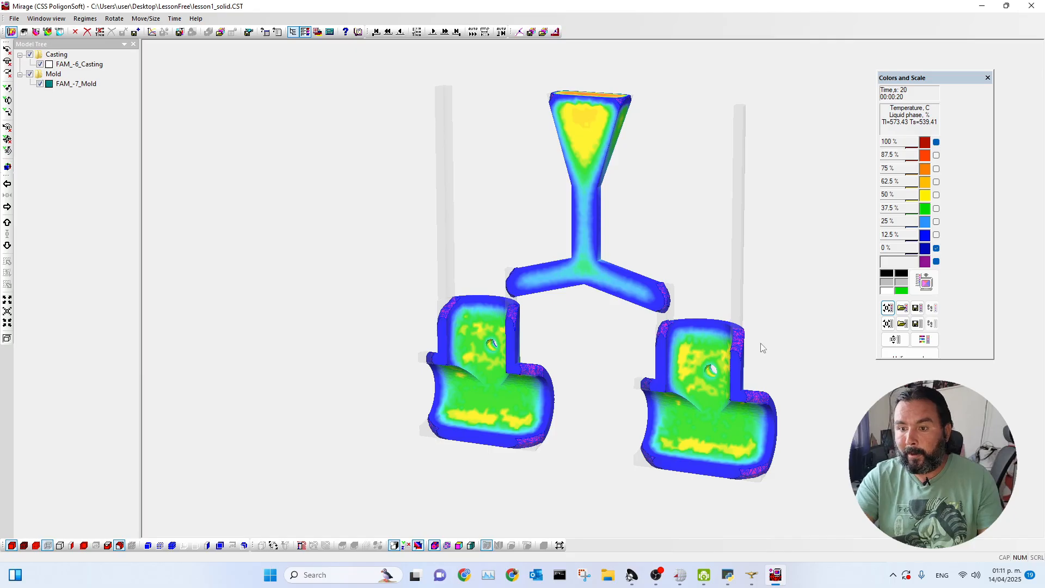
drag(769, 360, 749, 354)
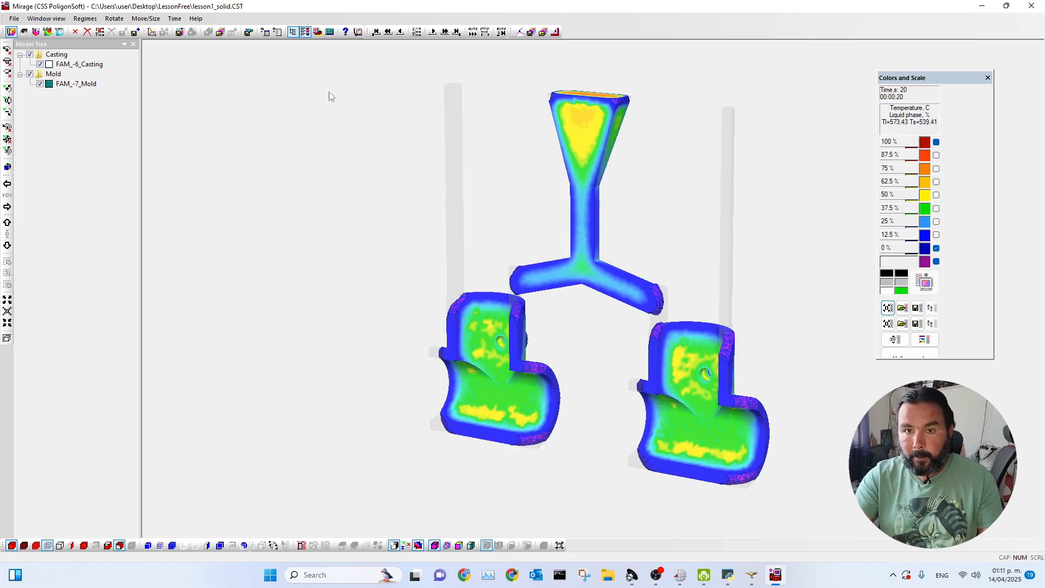
click(434, 33)
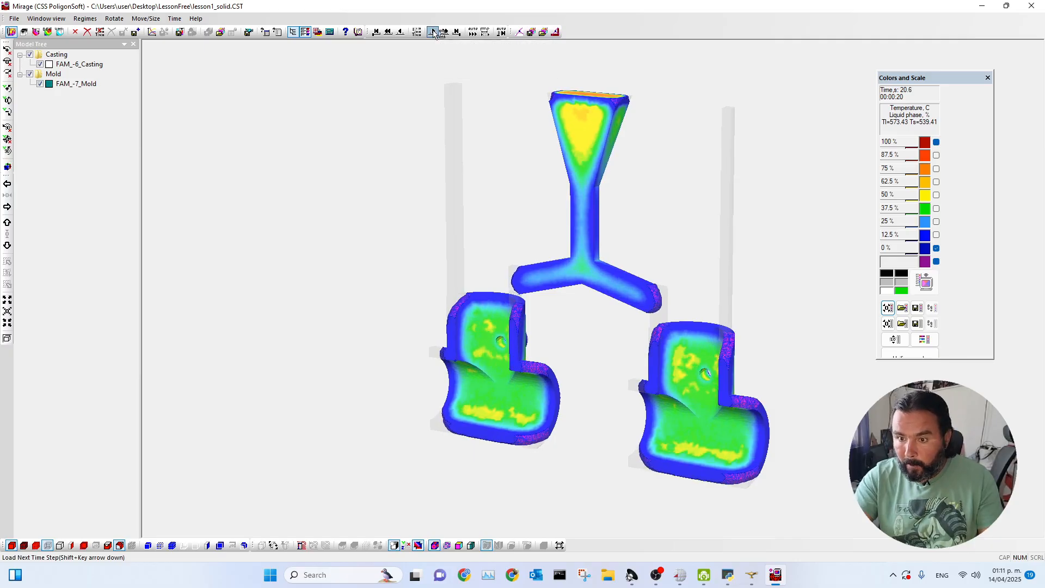
click(445, 32)
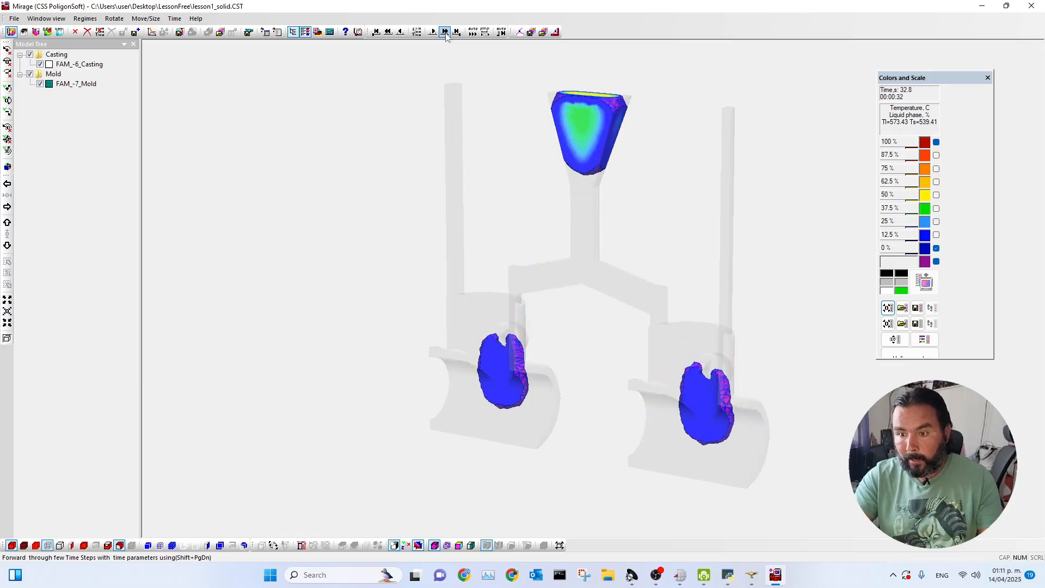
Choose another solidification time on the time scale, returning the result to 17.8 s.
click(417, 32)
drag(489, 315, 490, 323)
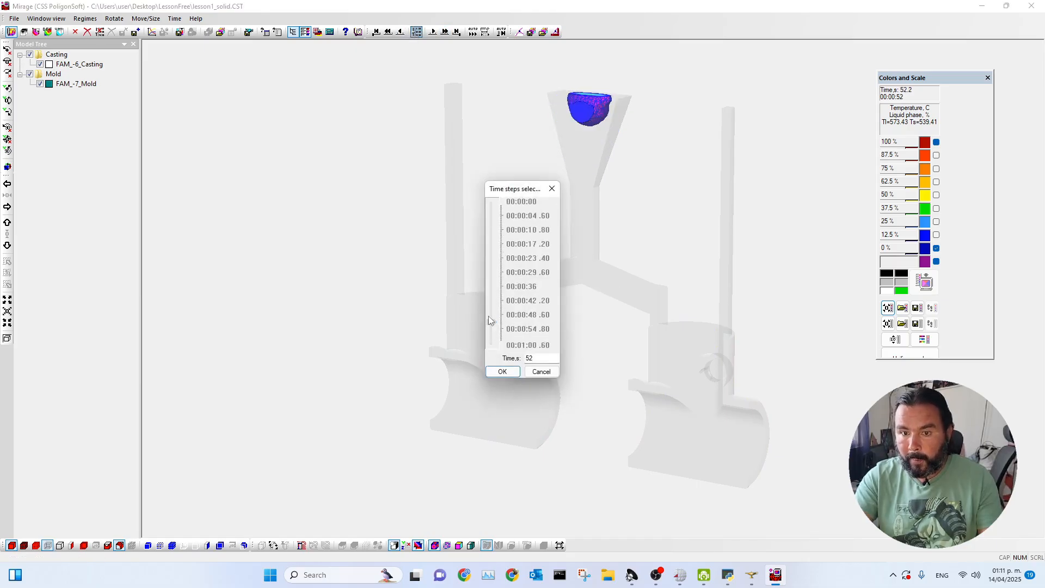
click(492, 373)
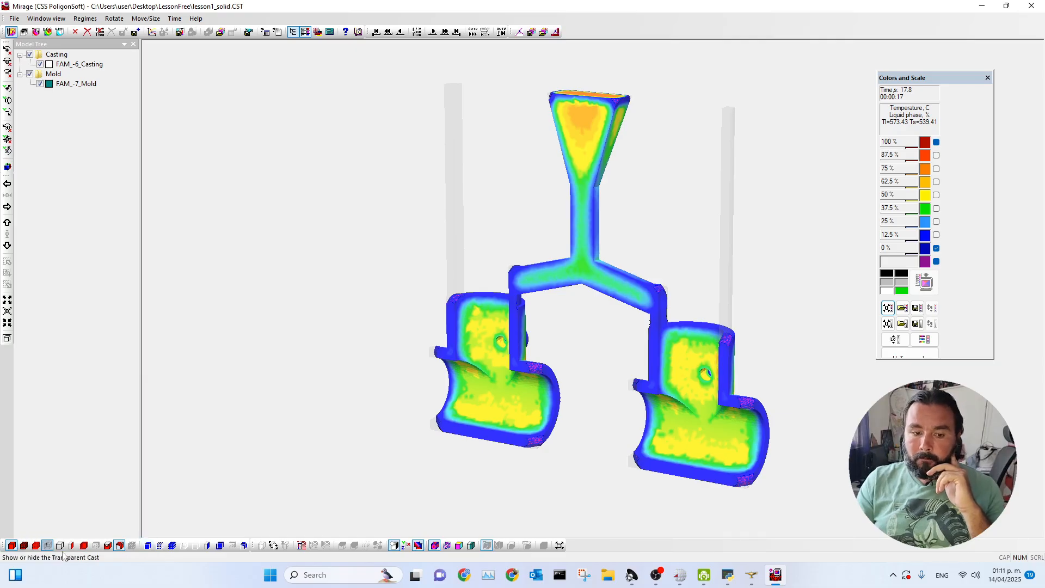
Display the mold surface around the casting and cut it open with the mold section.
click(147, 546)
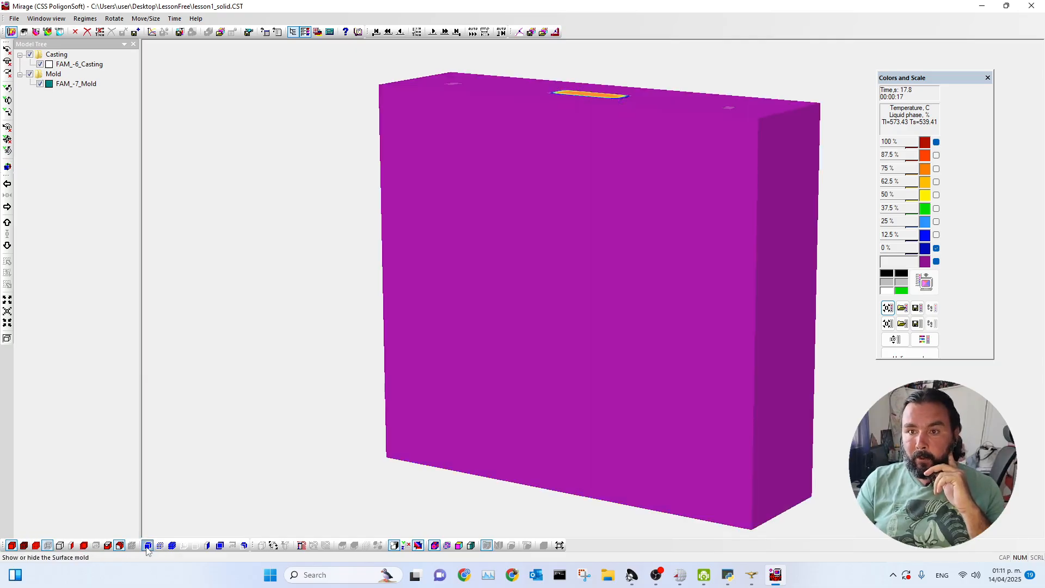
drag(584, 326, 524, 294)
middle_drag(486, 312, 535, 240)
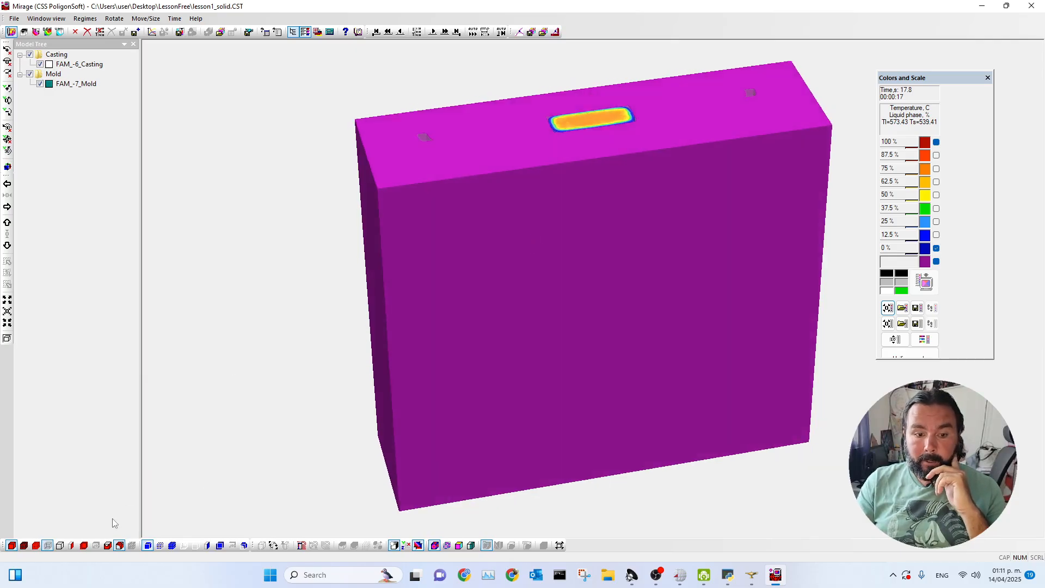
click(147, 546)
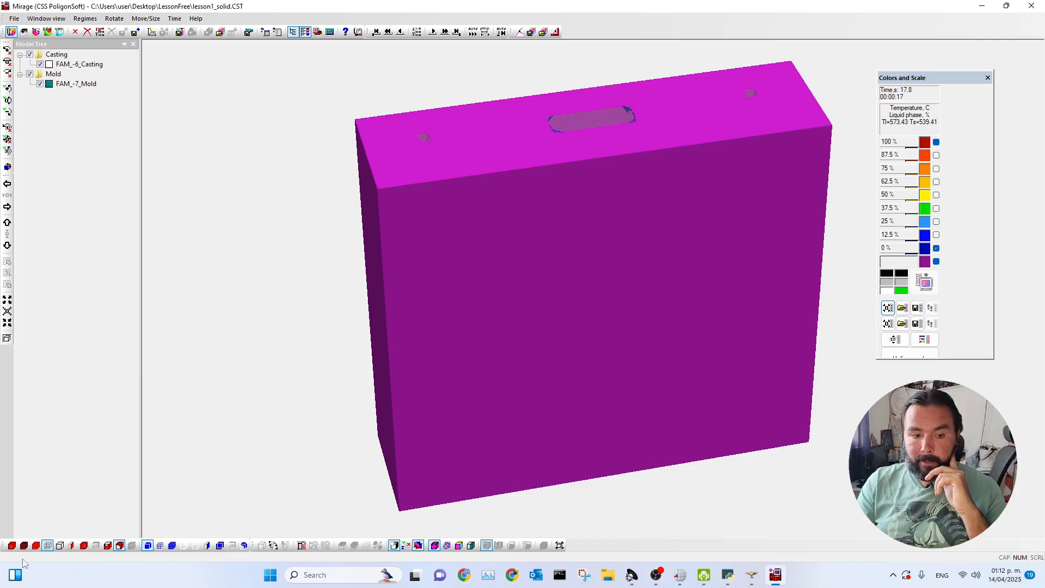
click(208, 545)
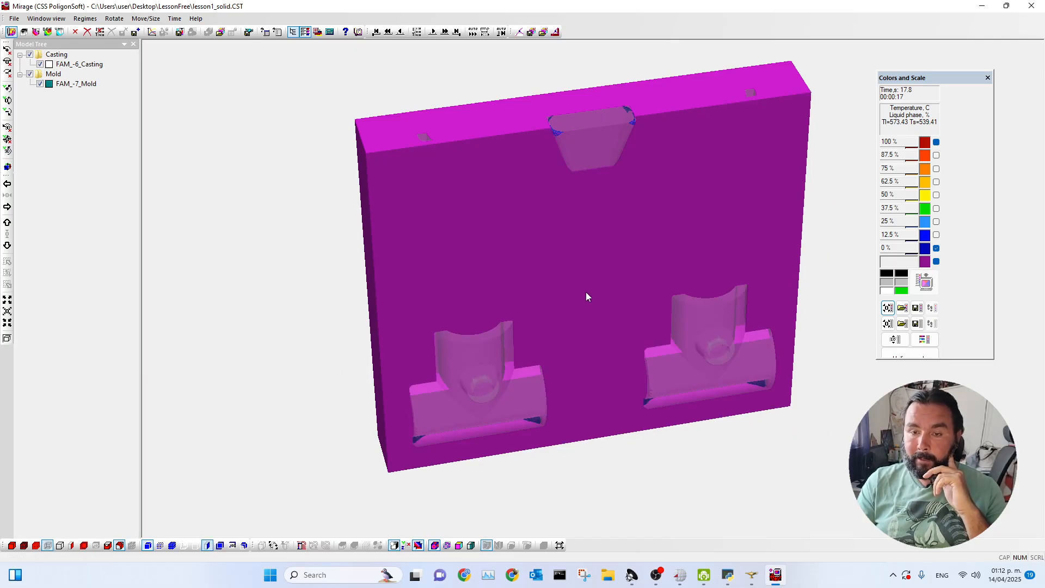
drag(574, 293, 574, 283)
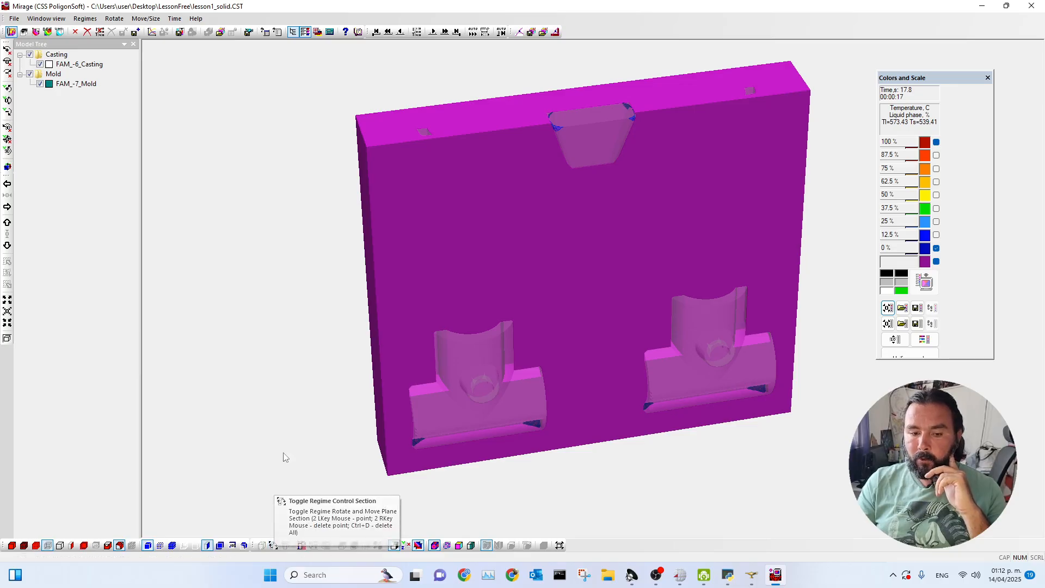
Rotate the section plane 90 degrees about Y, place it through one cast part, and make the section for both cast and mold.
click(273, 545)
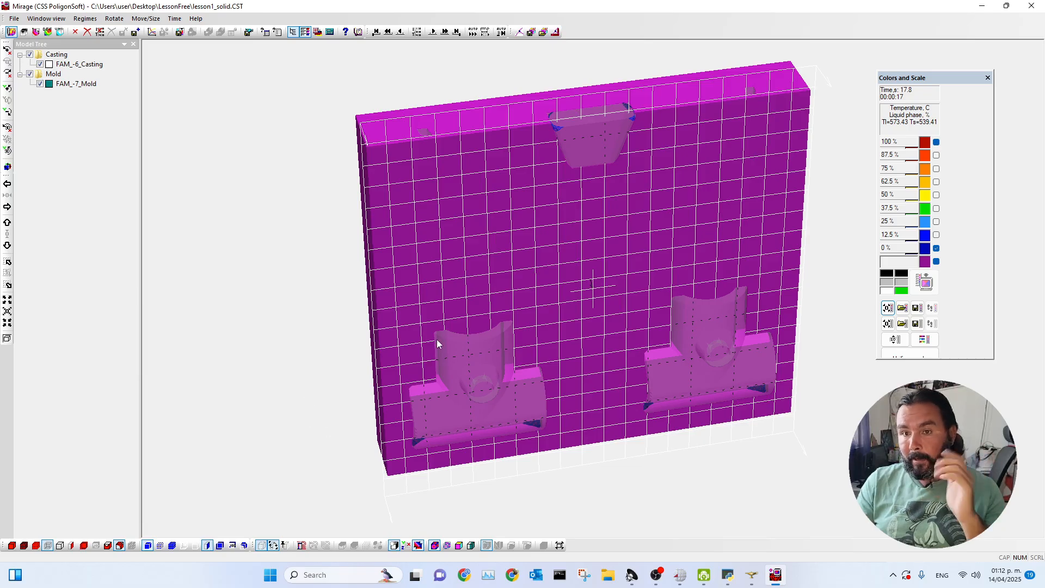
click(6, 151)
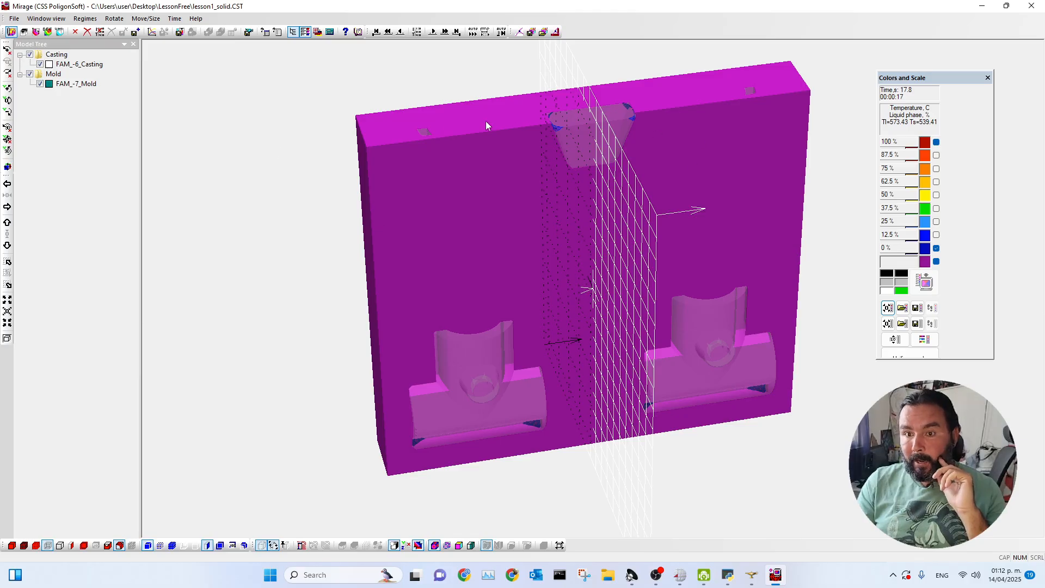
click(473, 323)
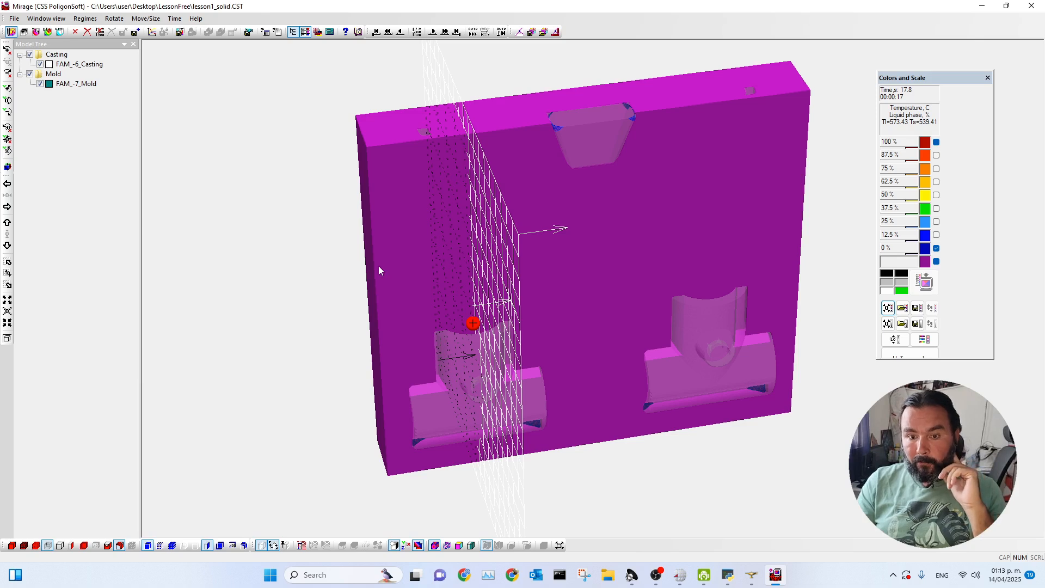
click(285, 546)
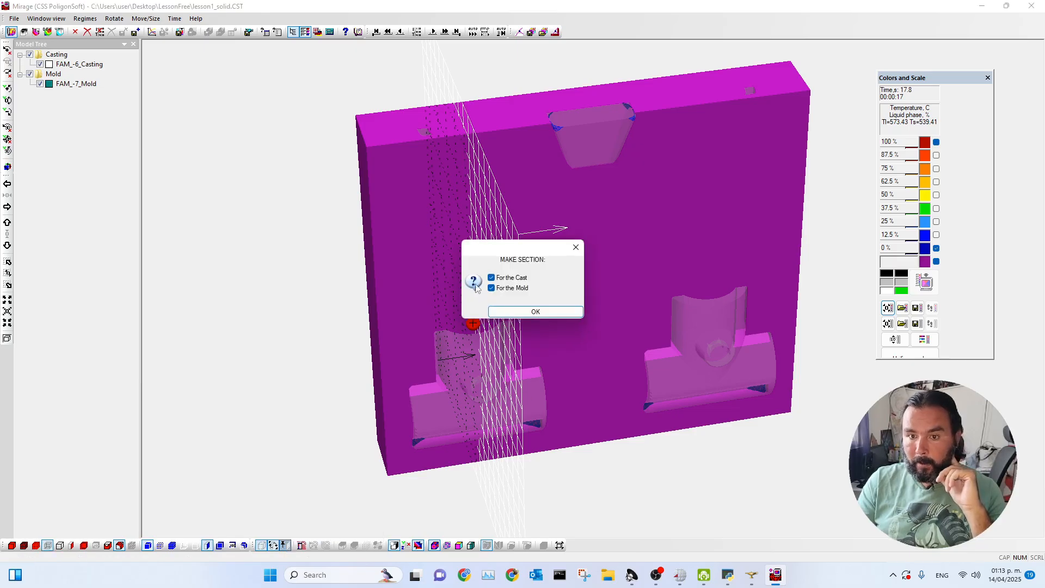
drag(517, 248, 232, 163)
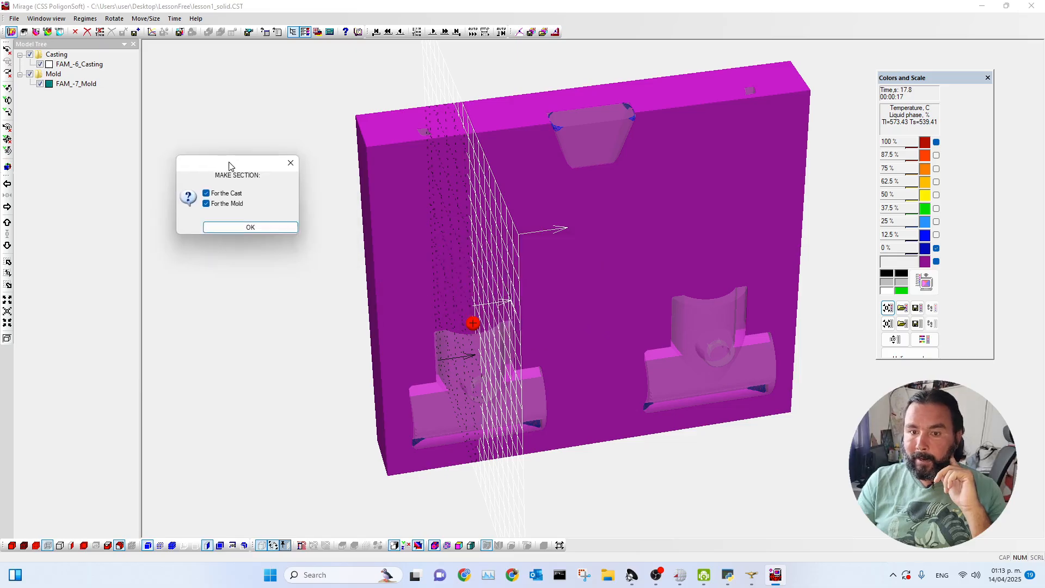
click(241, 228)
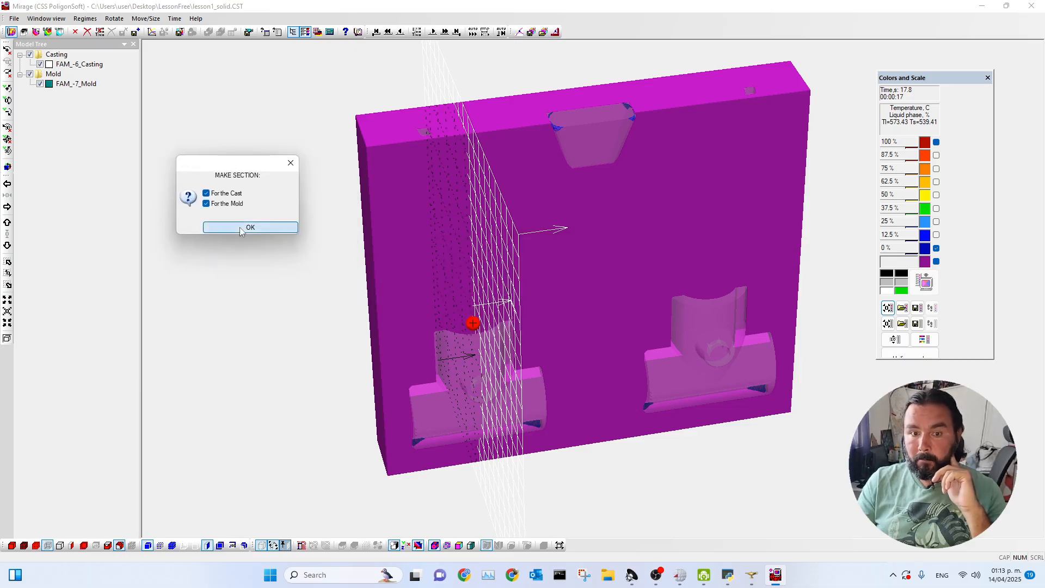
drag(630, 443, 573, 406)
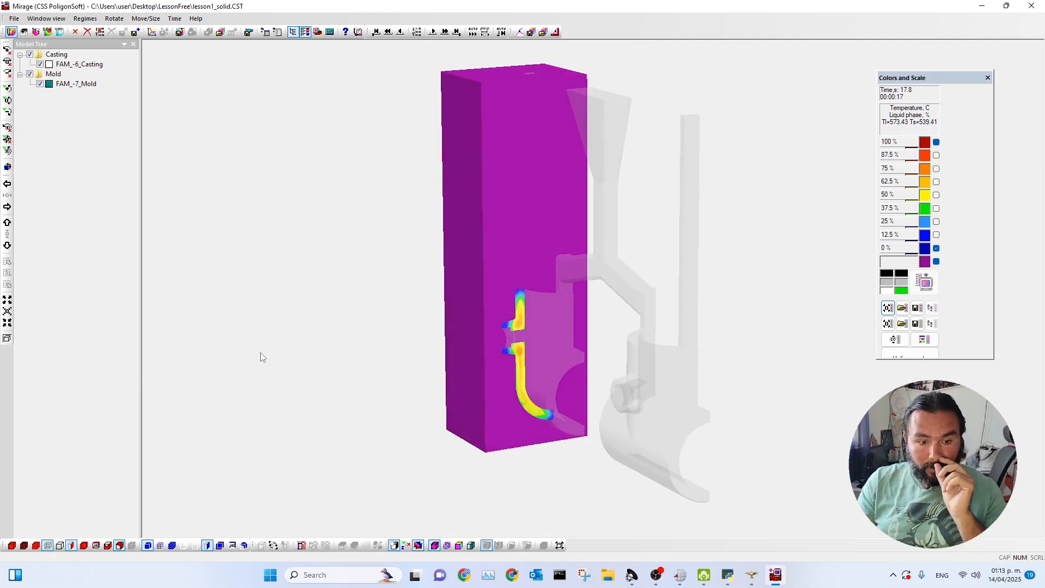
Hide the cast section and probe the temperature at points on the mold's section face, clearing the markers.
click(71, 544)
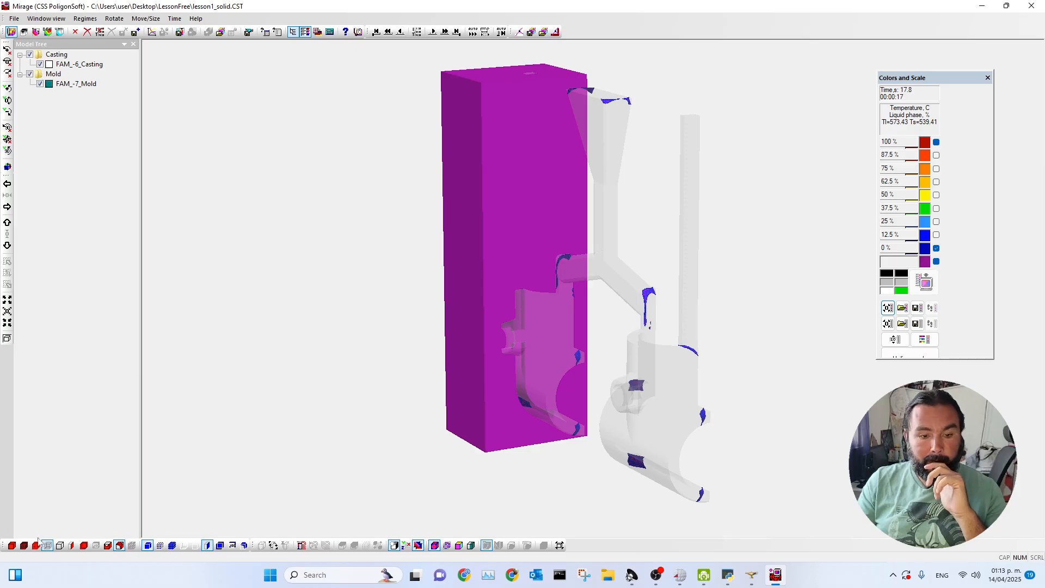
scroll(555, 350, up, 2)
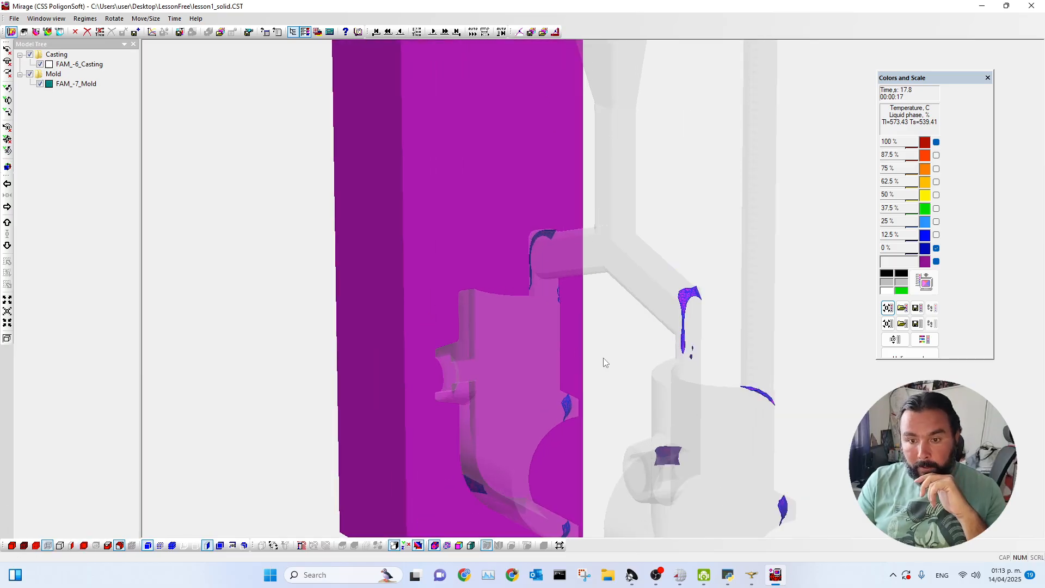
scroll(602, 365, down, 3)
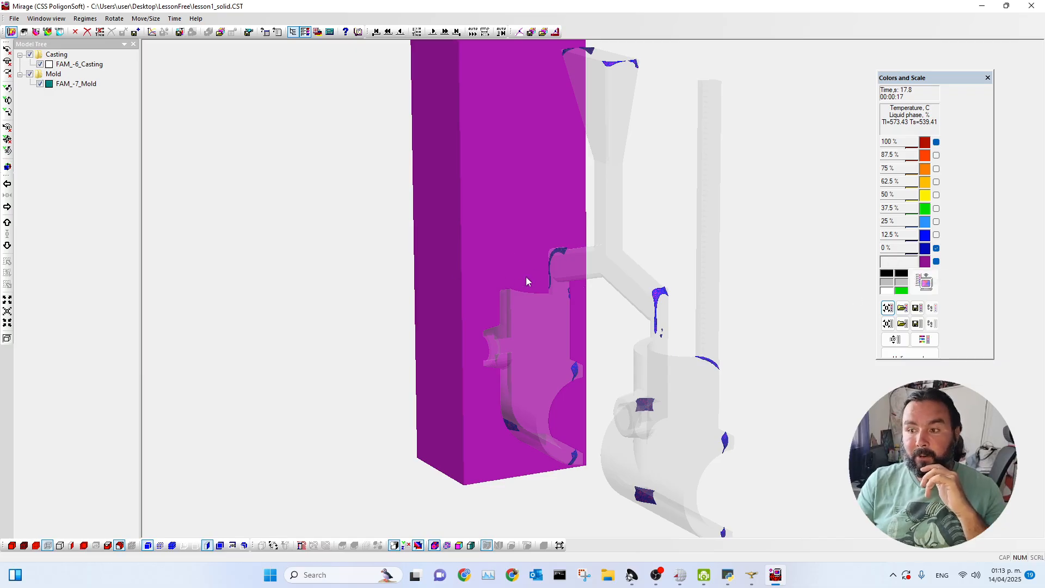
click(535, 288)
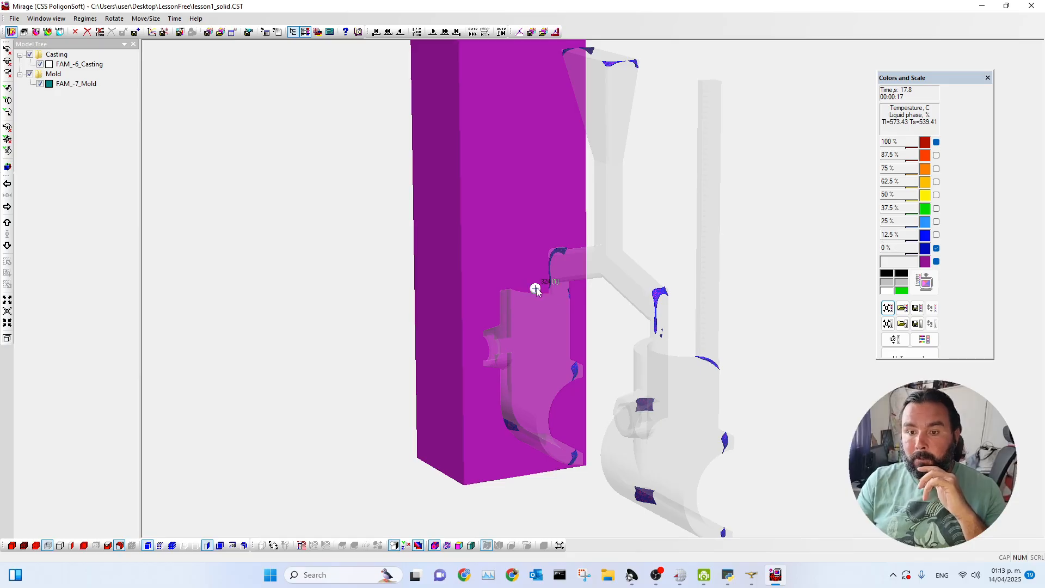
click(494, 106)
scroll(515, 213, up, 2)
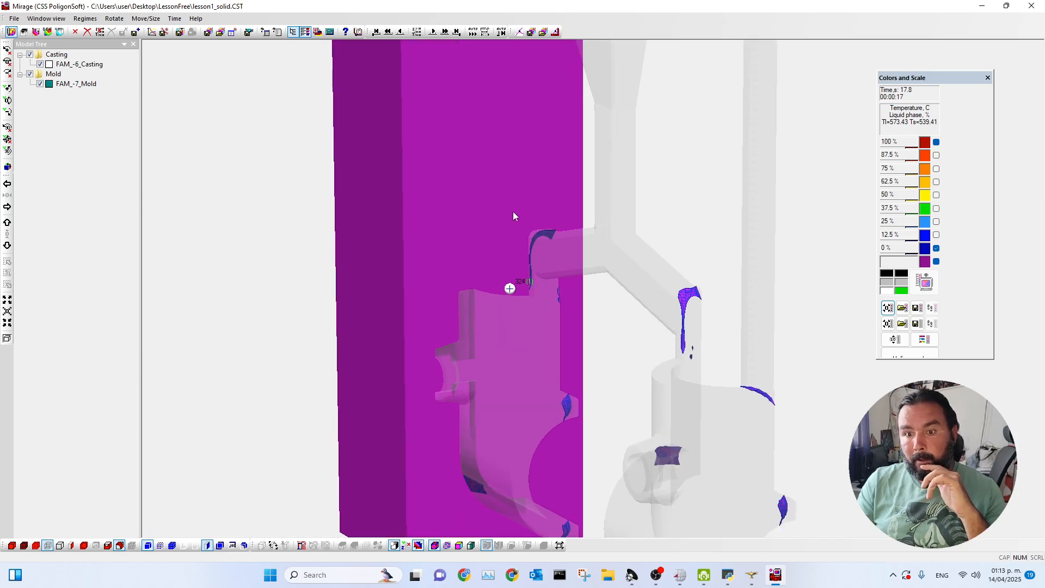
scroll(513, 212, down, 3)
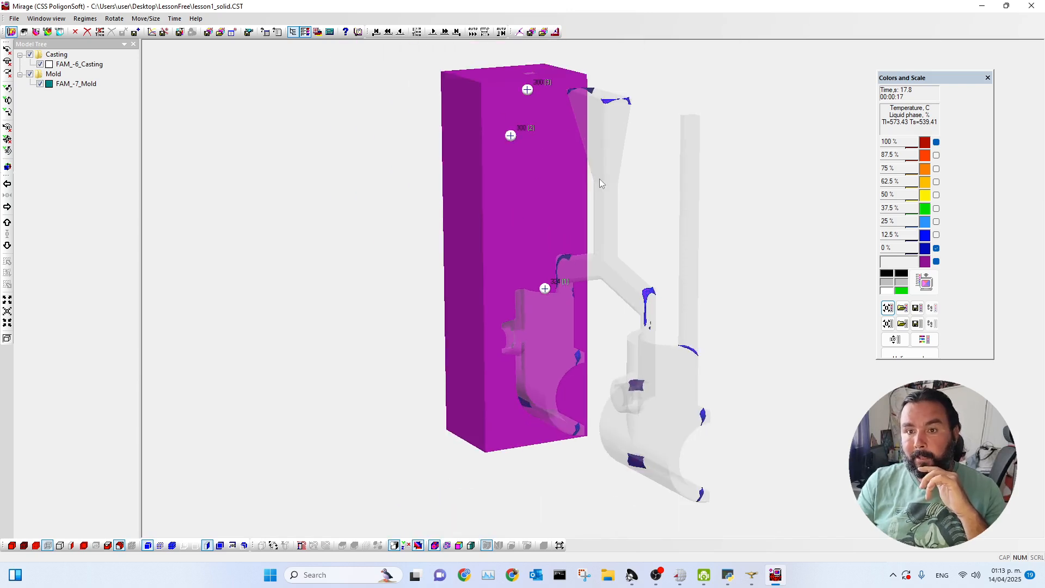
key(Delete)
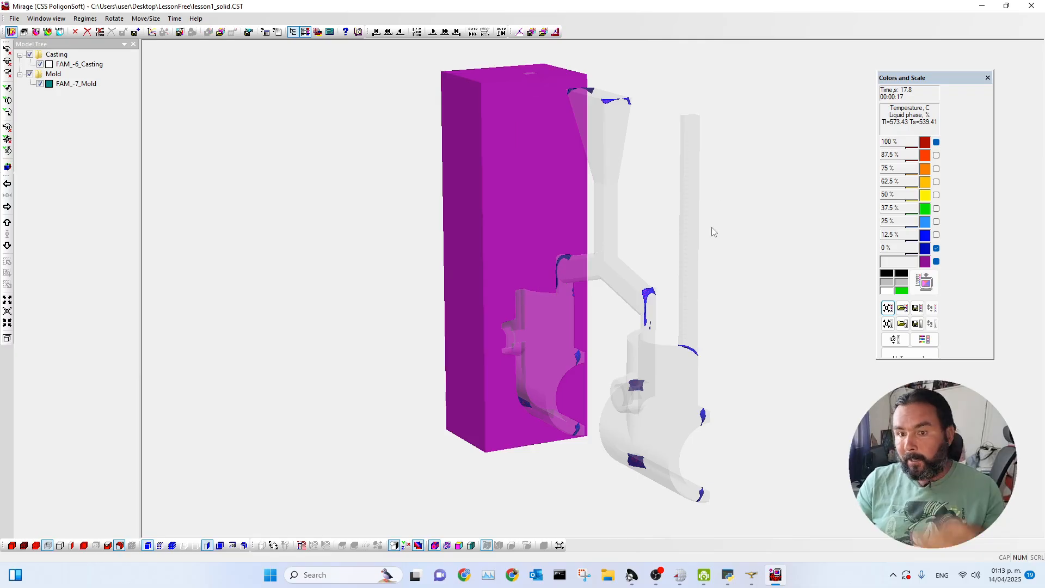
Set the color scale range from 300 to 500 C and apply it to the mold temperature display.
drag(906, 143, 860, 136)
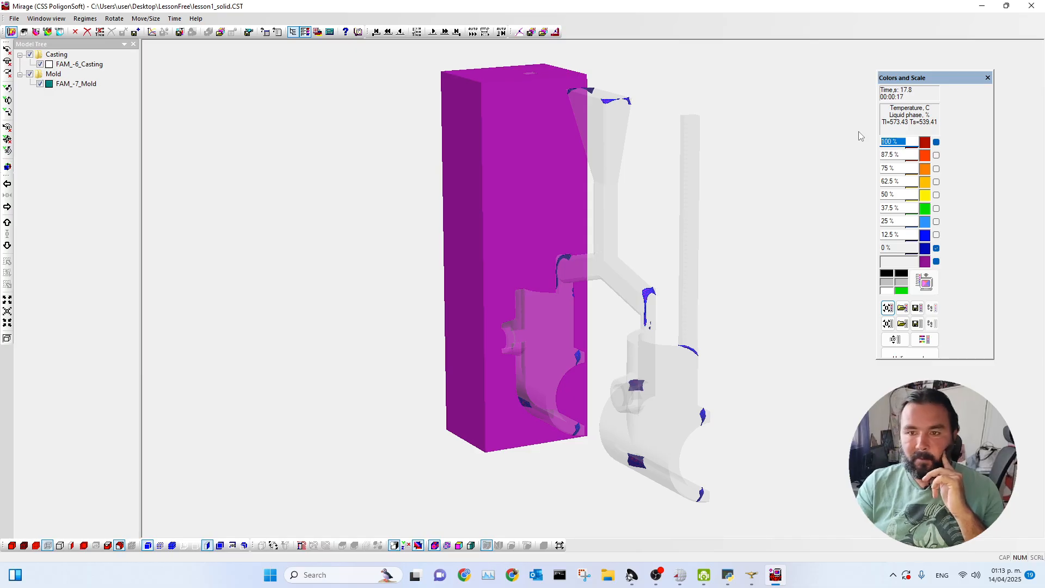
text(5)
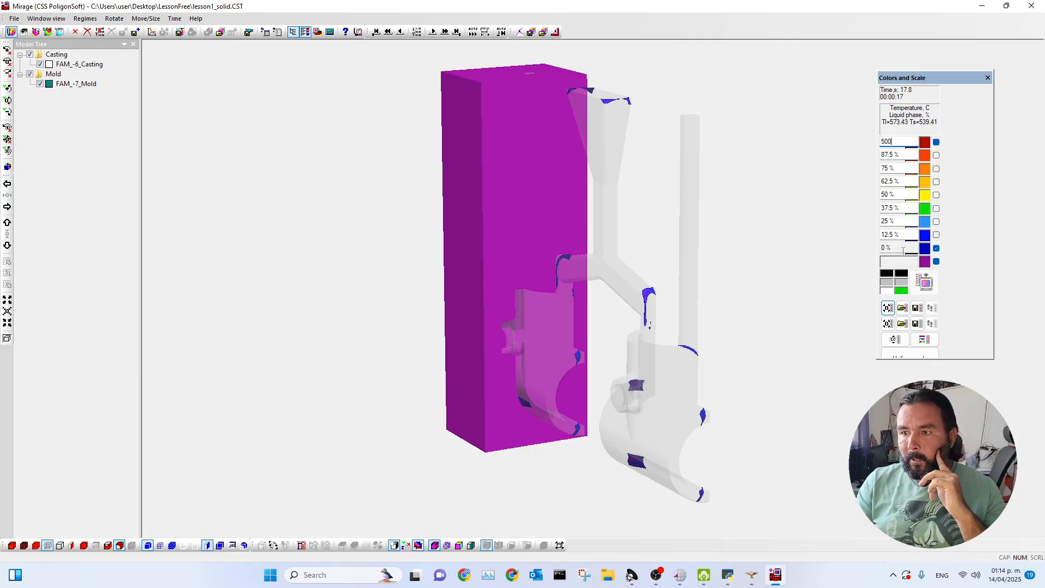
text(00)
drag(893, 248, 857, 251)
text(300)
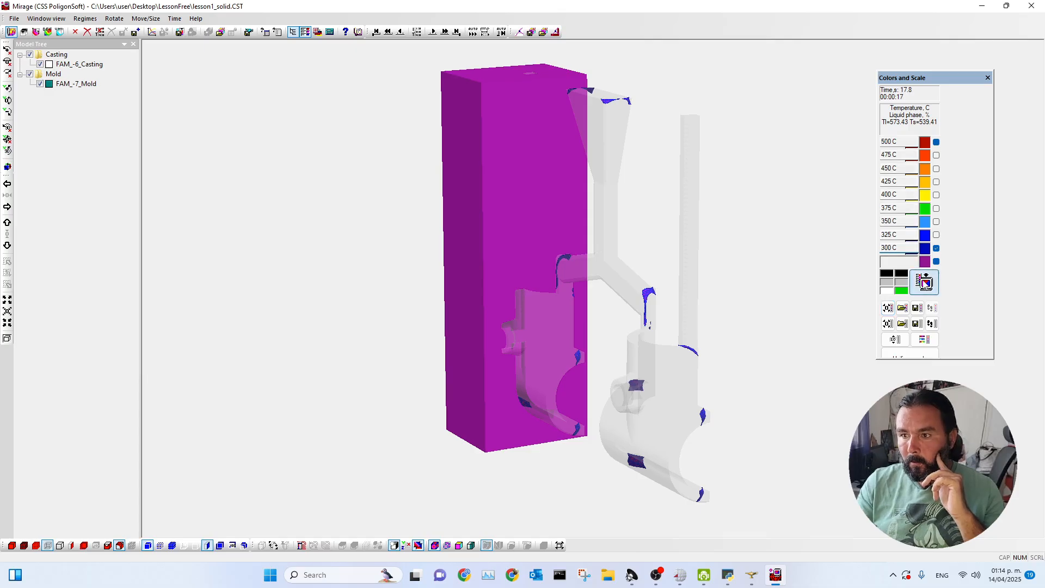
click(925, 282)
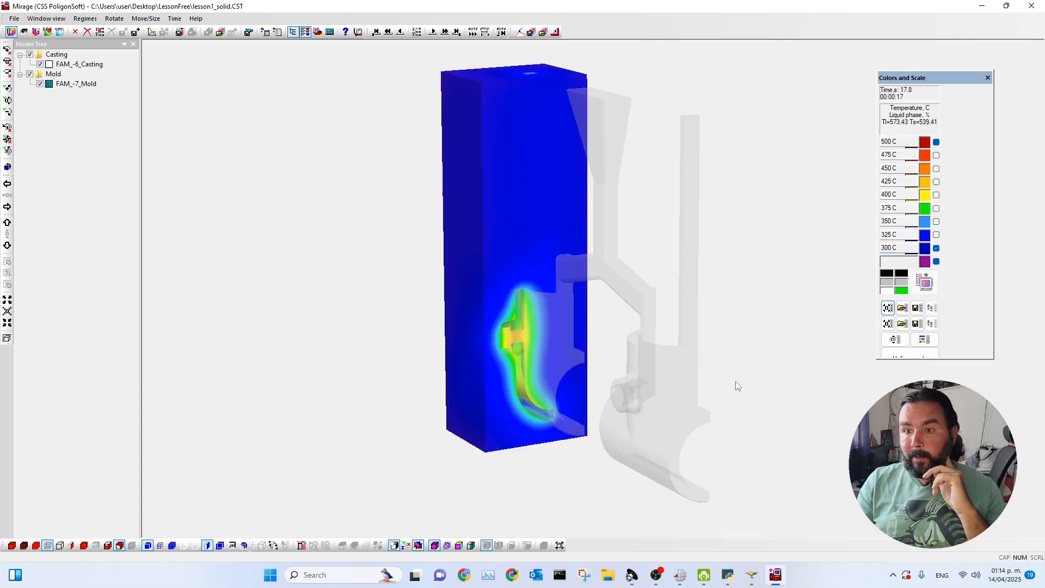
Probe the mold temperature beside the cast wall on the section face and turn off the color gradients.
scroll(695, 367, down, 5)
scroll(576, 351, up, 6)
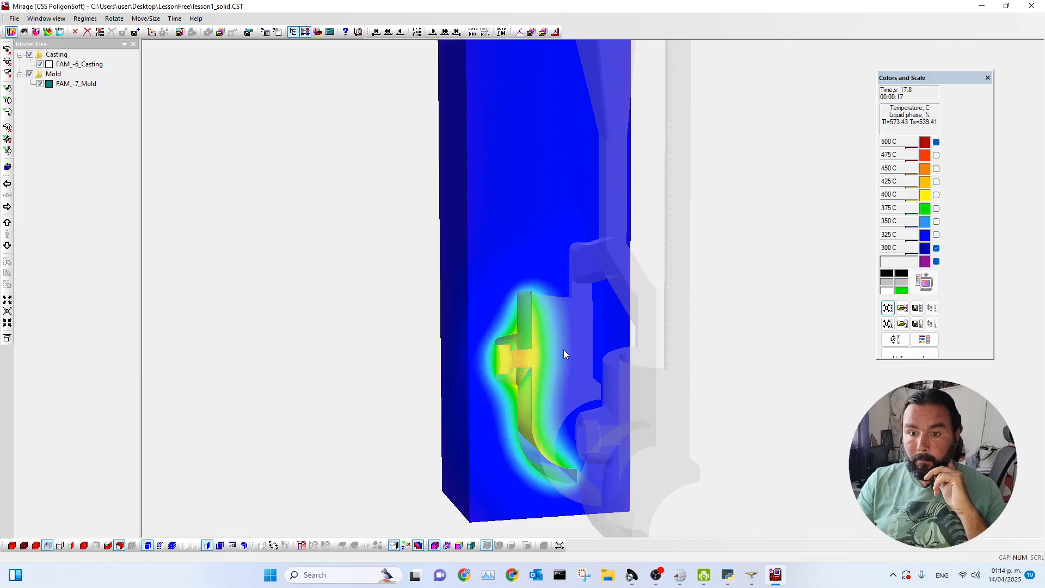
scroll(495, 391, down, 4)
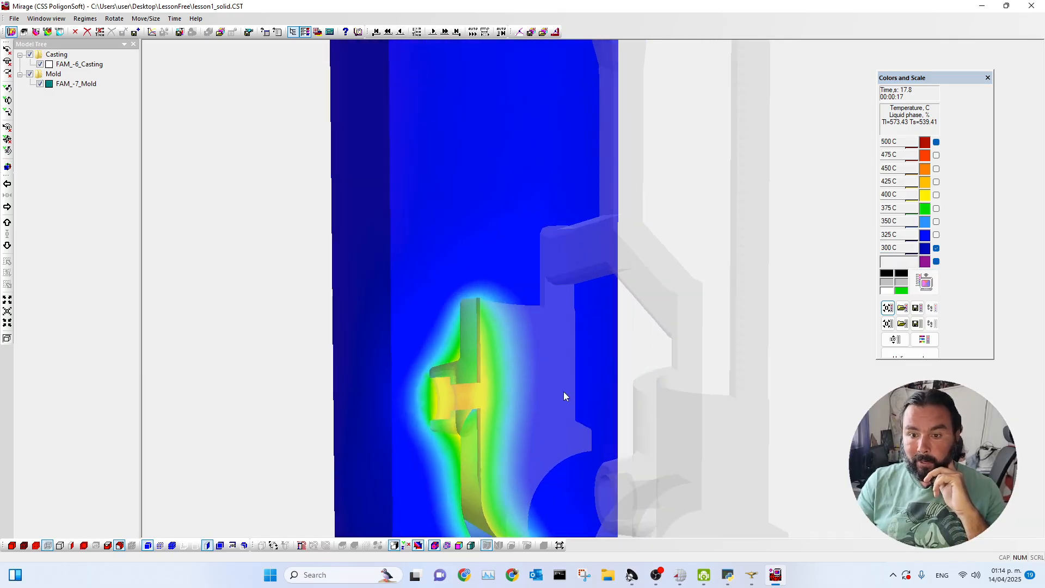
click(523, 367)
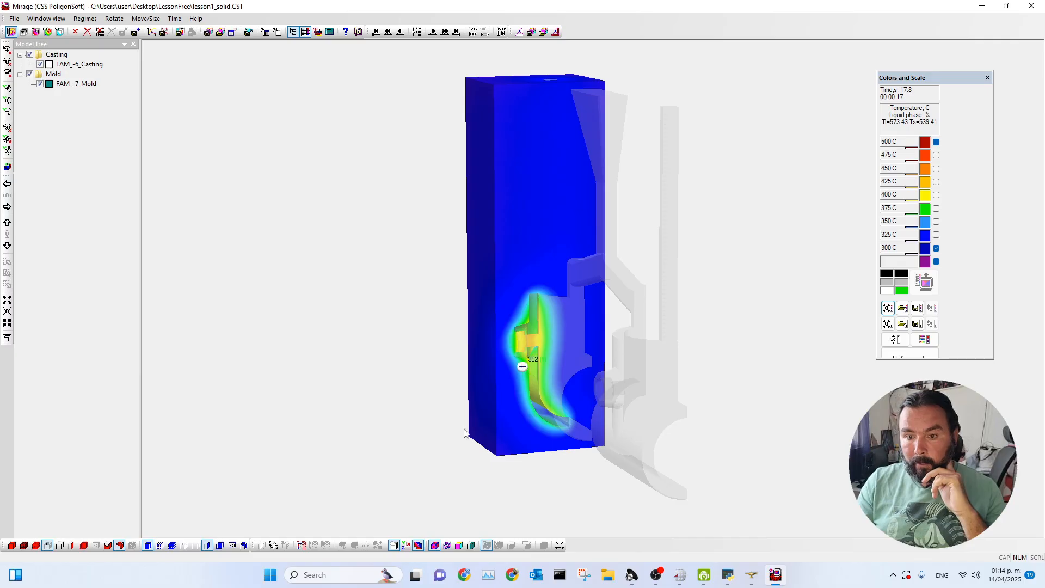
scroll(513, 375, up, 3)
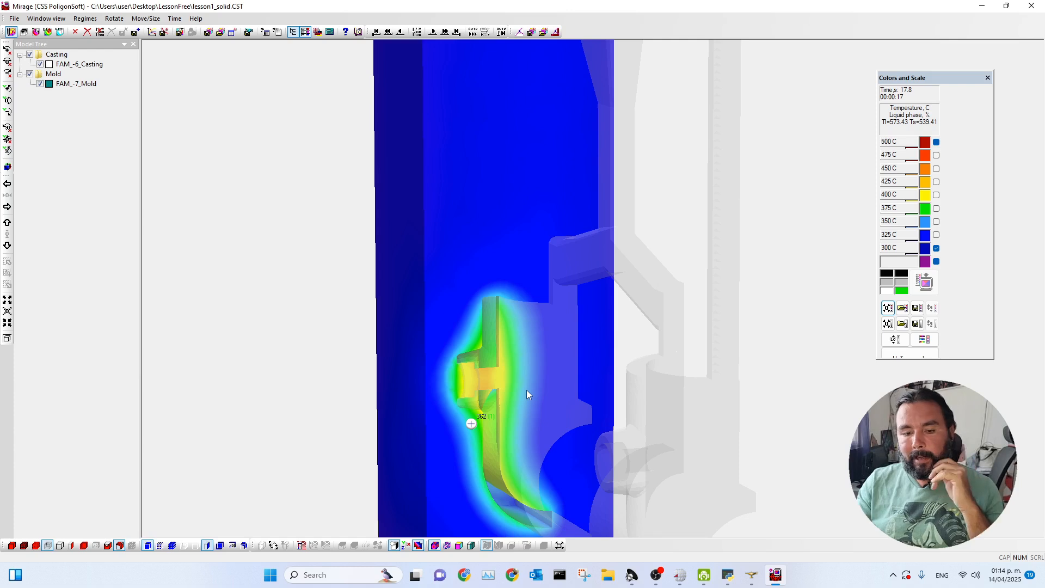
click(418, 545)
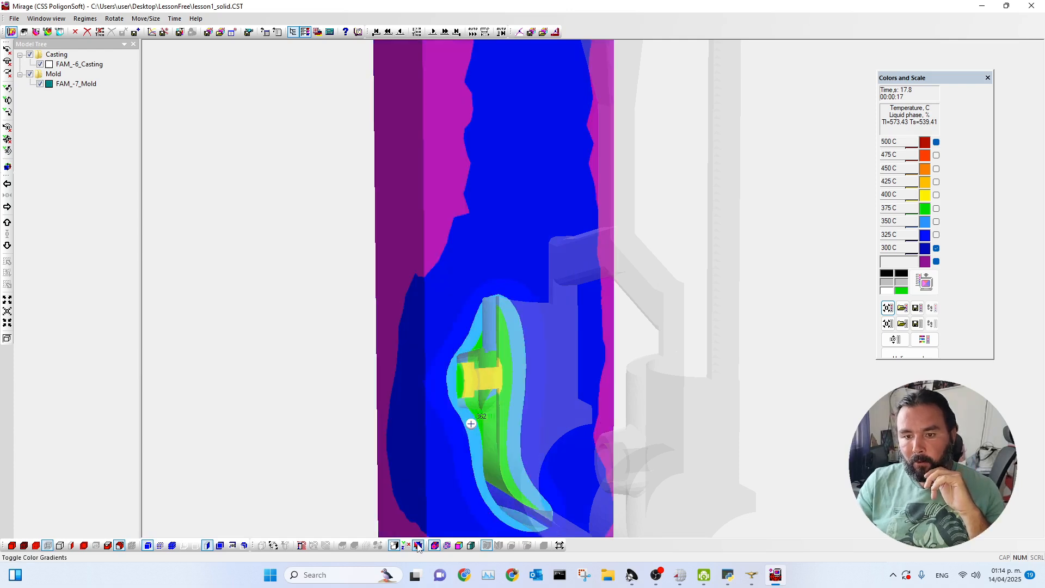
Resize the color scale window to reveal all its controls, then restore the default scale and apply it to the display.
scroll(573, 383, down, 2)
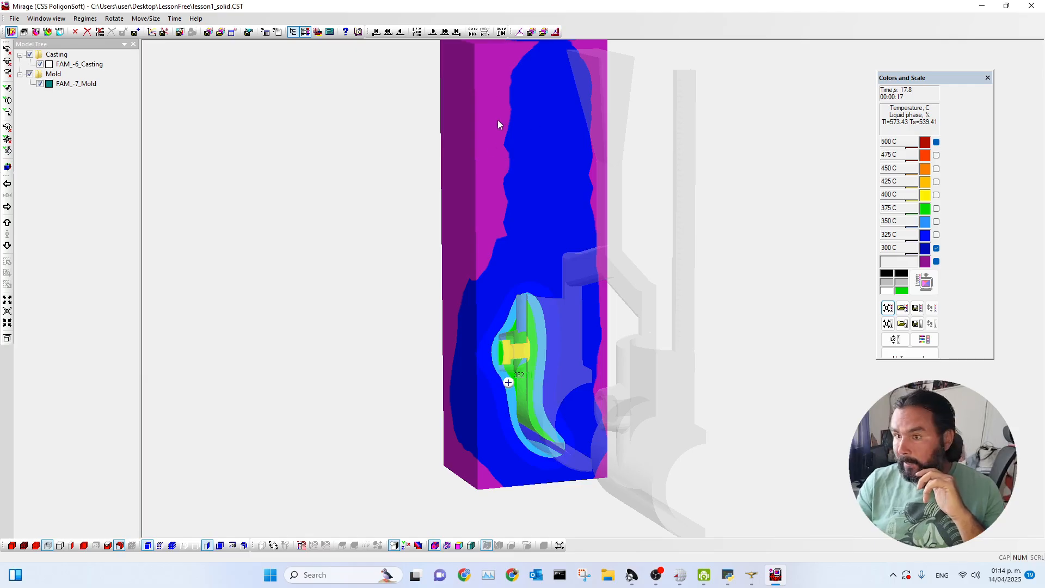
scroll(481, 178, up, 1)
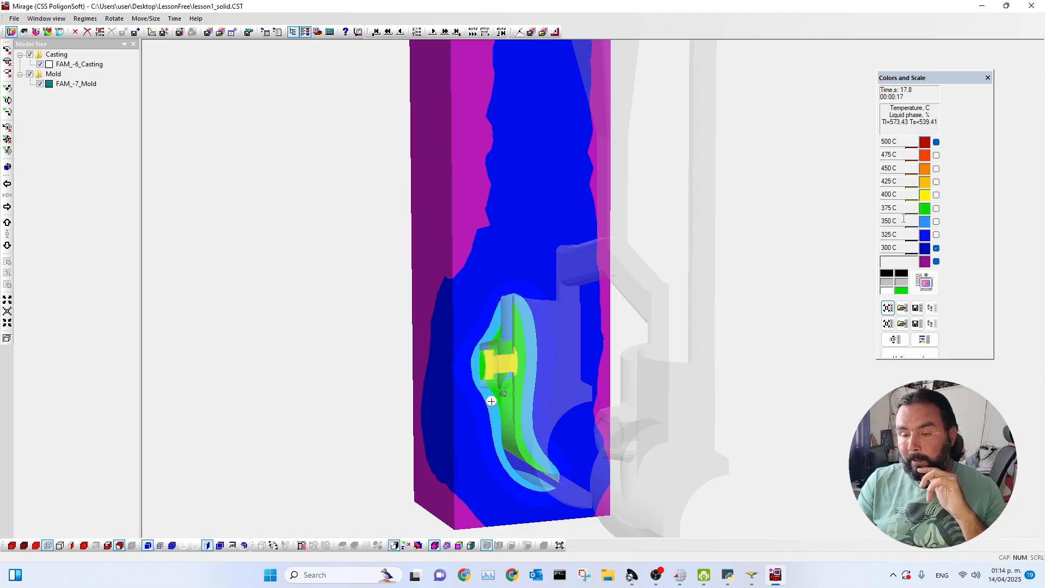
scroll(532, 363, up, 1)
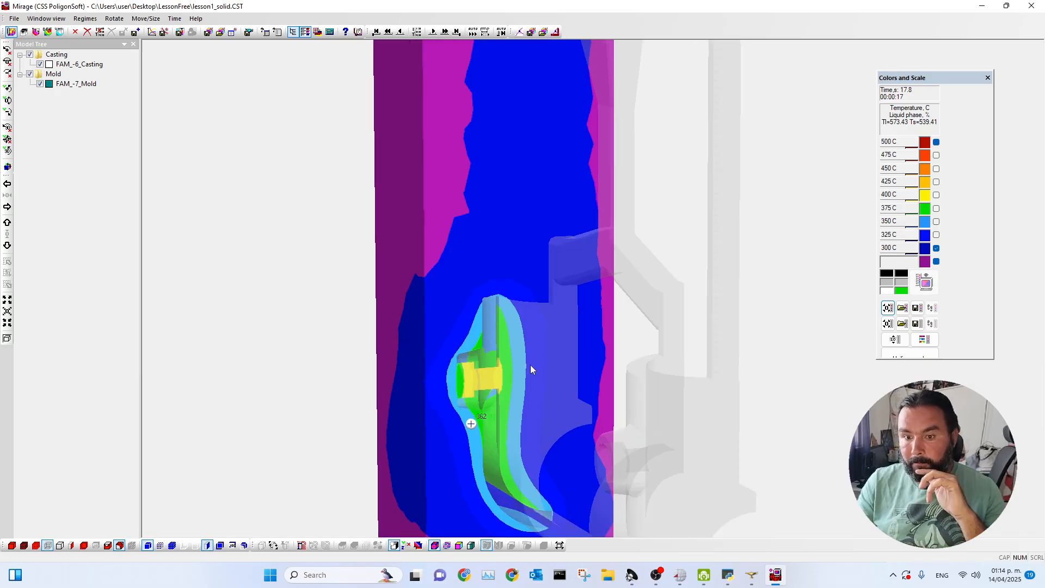
scroll(506, 362, down, 2)
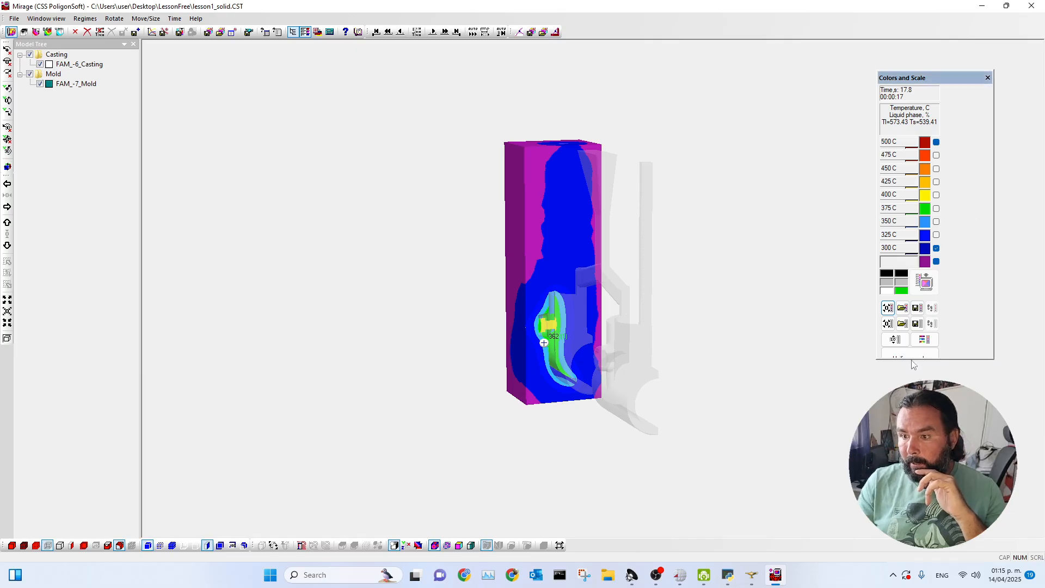
drag(953, 360, 953, 409)
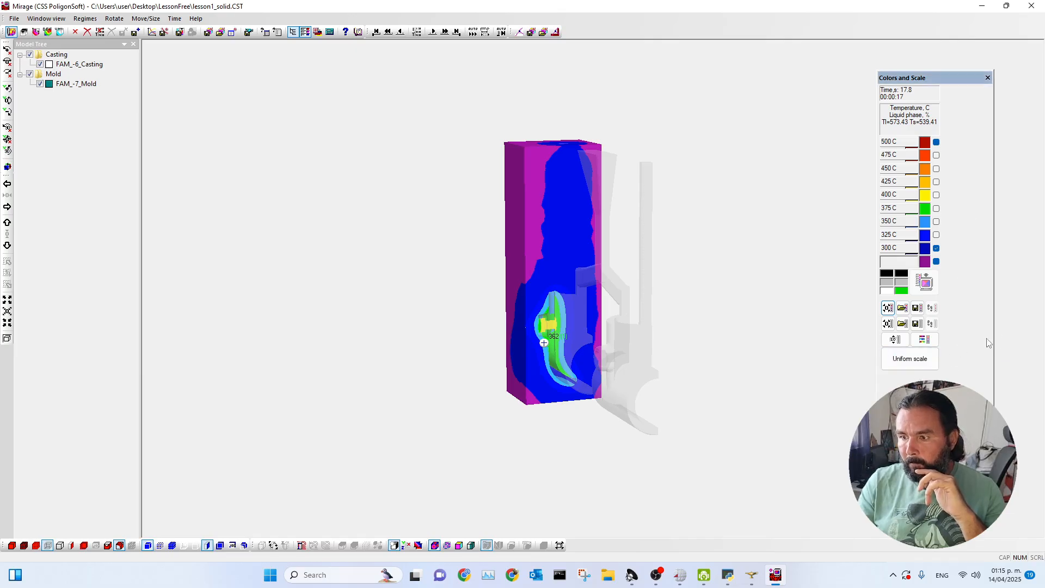
drag(994, 341, 953, 340)
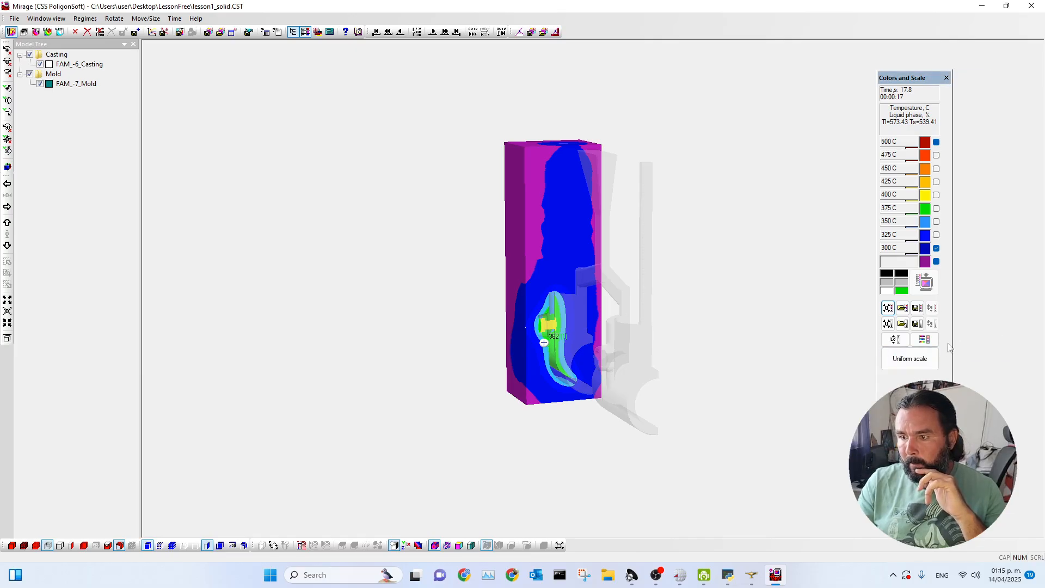
click(888, 324)
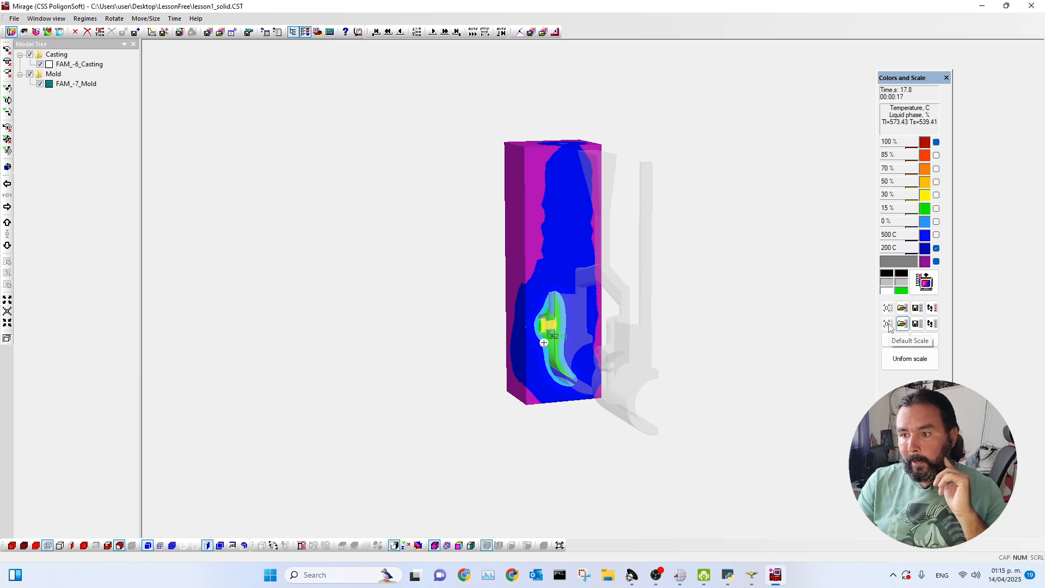
click(925, 283)
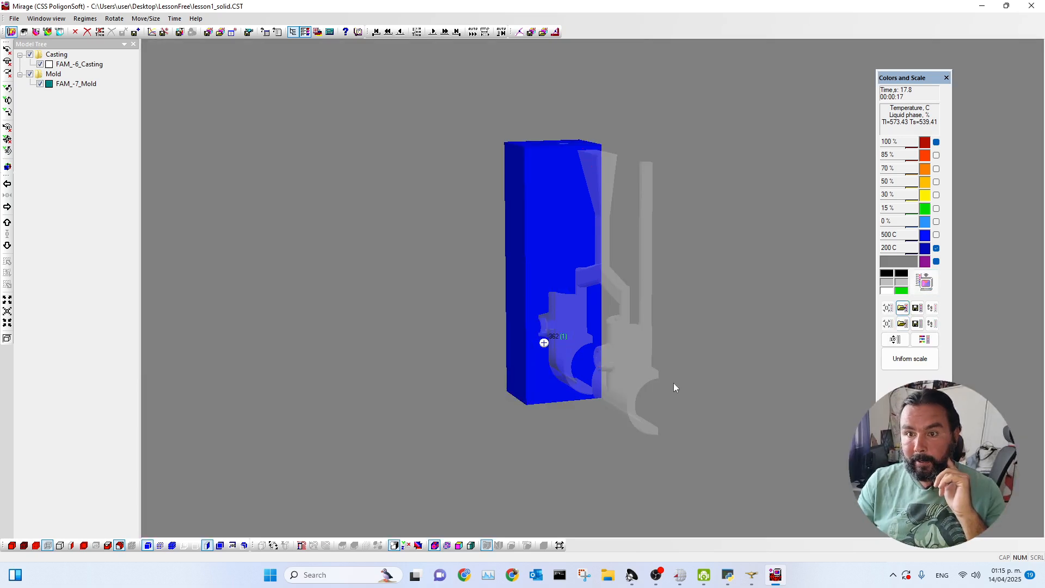
Hide the mold section and the mold surface, and load the initial time step.
drag(329, 405, 373, 401)
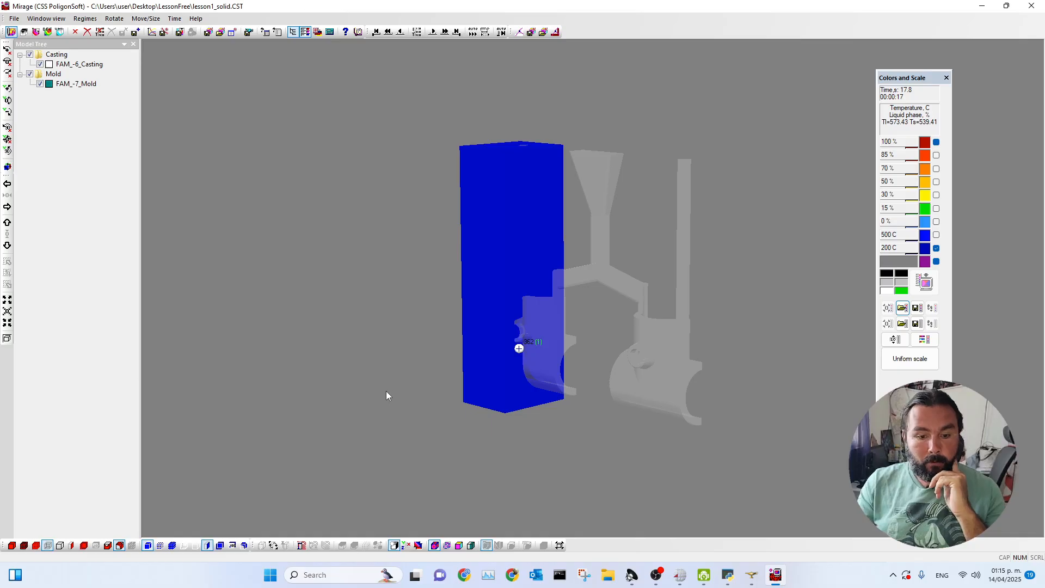
click(208, 546)
click(147, 546)
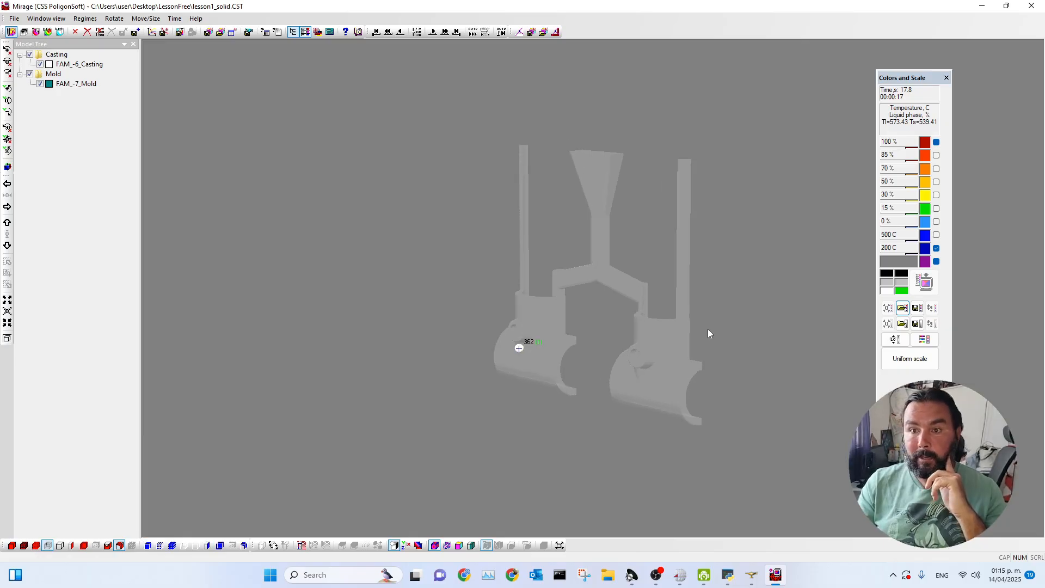
scroll(708, 330, up, 2)
click(456, 32)
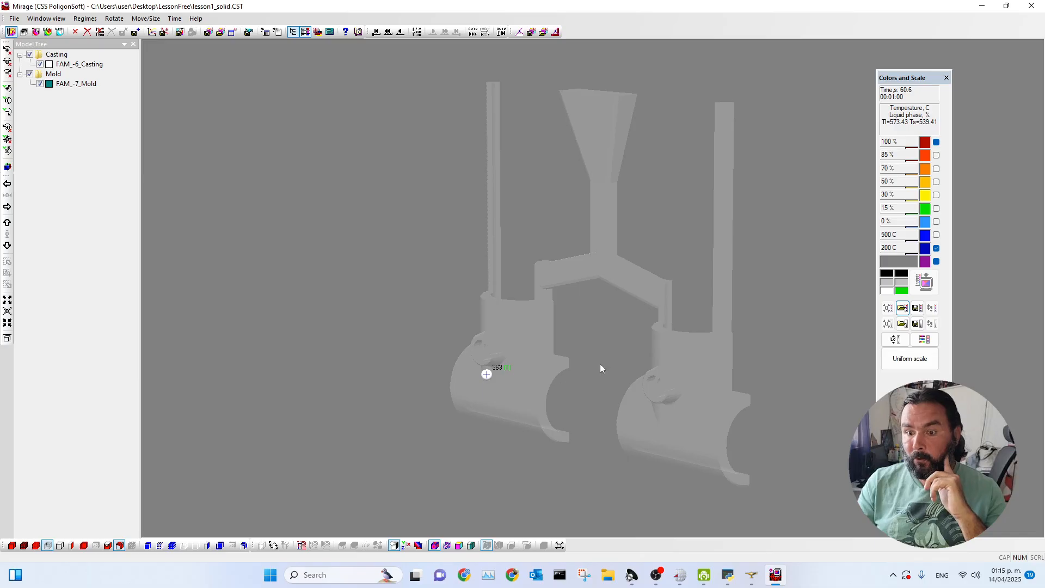
click(389, 32)
click(376, 33)
Set the cast iso-surface to 0 % and greater values and show the cast surface.
click(120, 546)
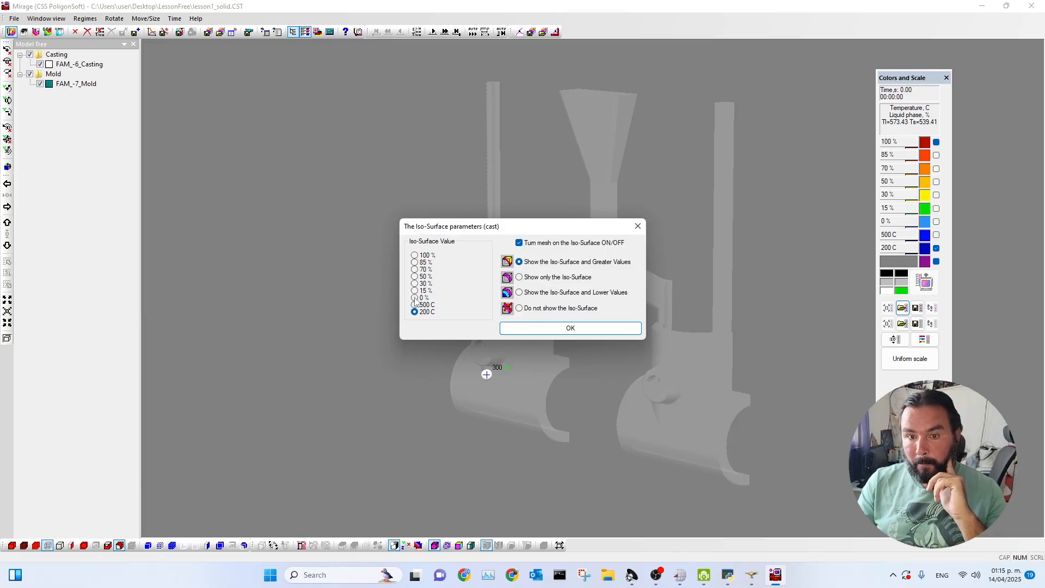
click(550, 329)
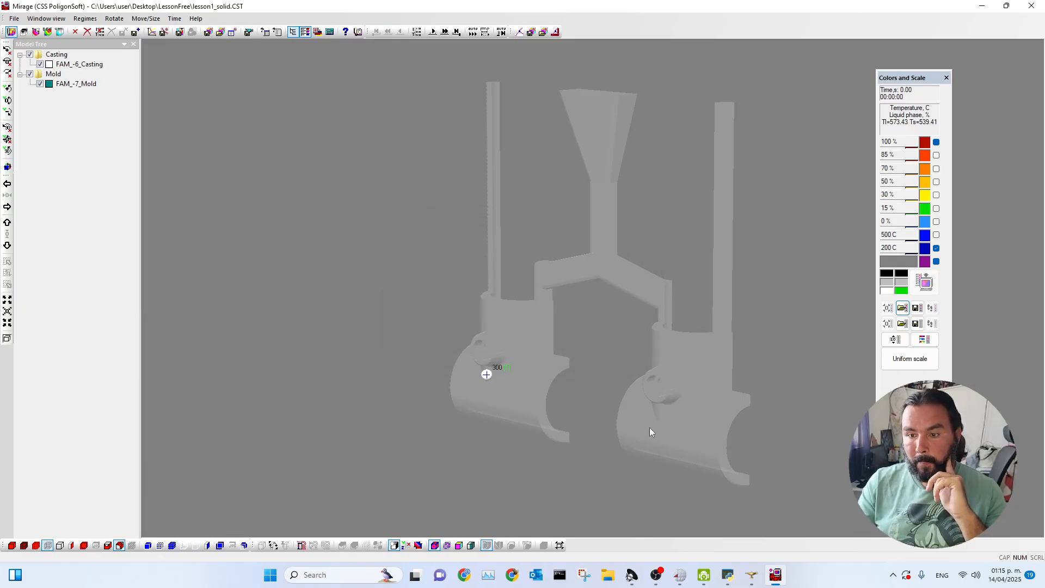
click(11, 546)
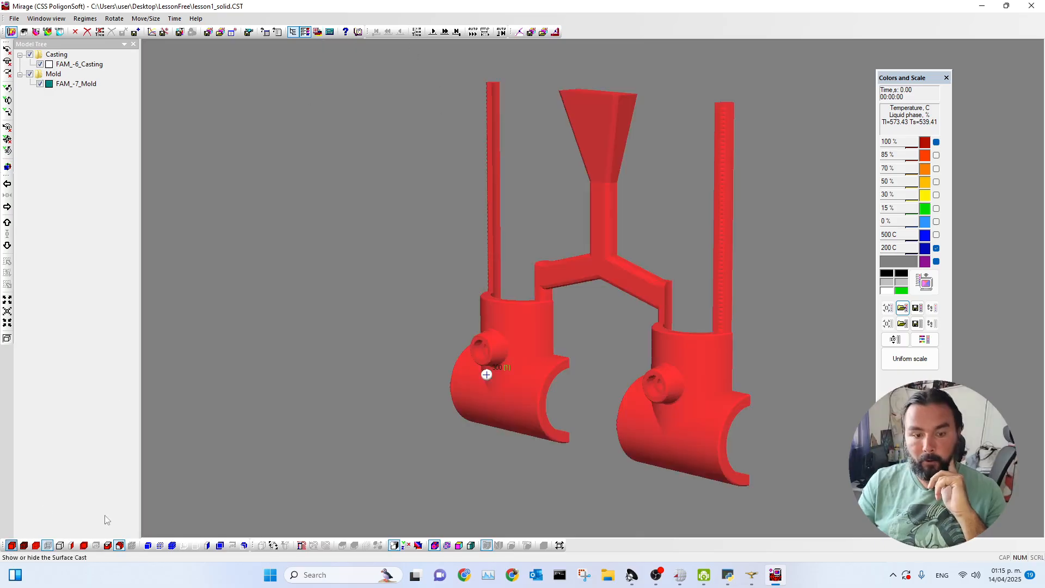
Load the last time step and go back through the solidification to 18.6 s, examining the casting's liquid phase.
click(456, 32)
click(388, 32)
click(388, 32)
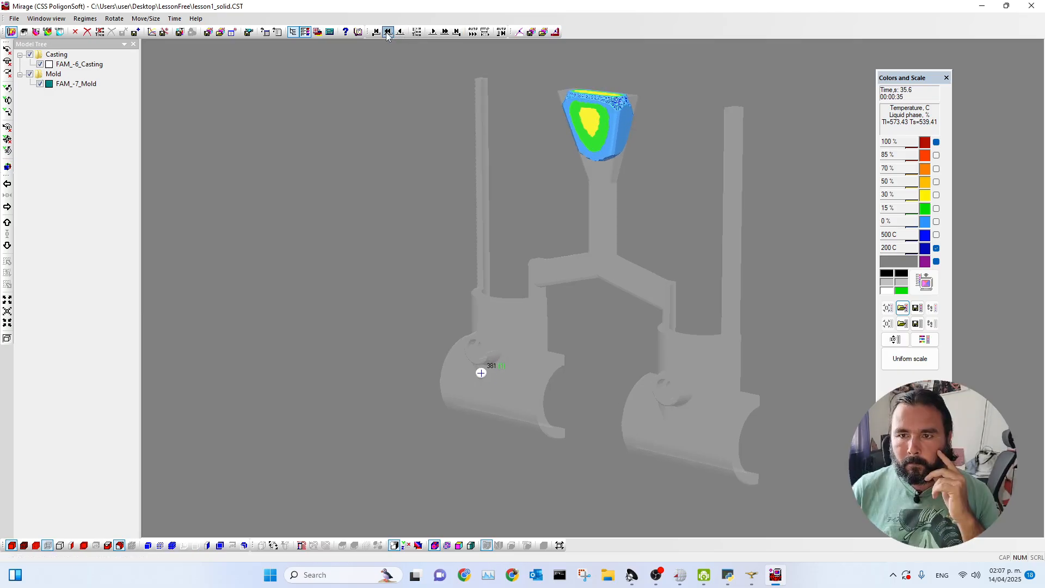
click(389, 32)
click(389, 32)
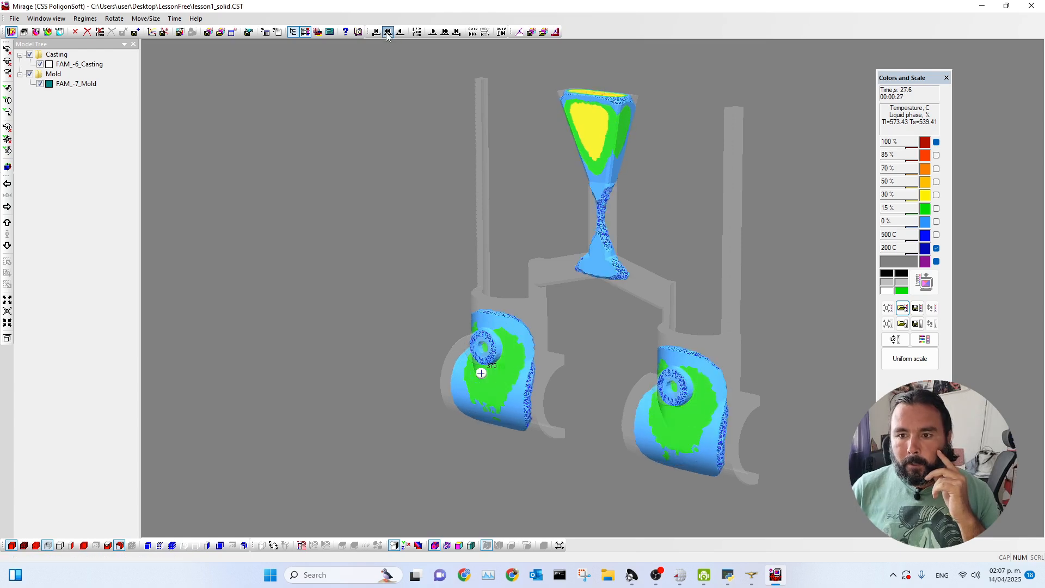
click(388, 32)
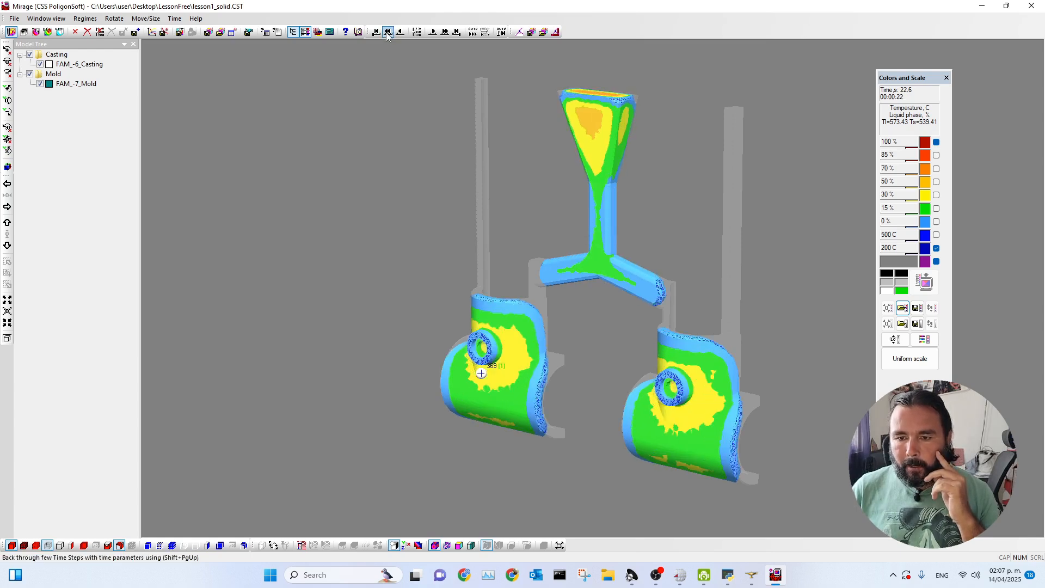
click(389, 31)
click(388, 35)
click(388, 34)
click(388, 35)
drag(583, 331, 610, 330)
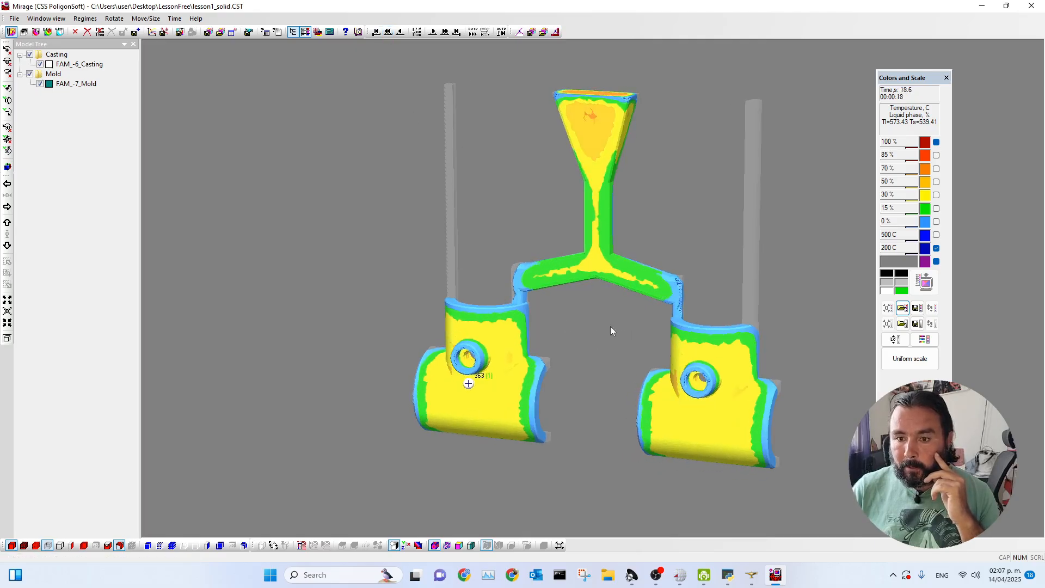
Advance step by step to 19.8 s and examine the liquid phase in the gates between runner and cast parts.
scroll(510, 313, up, 3)
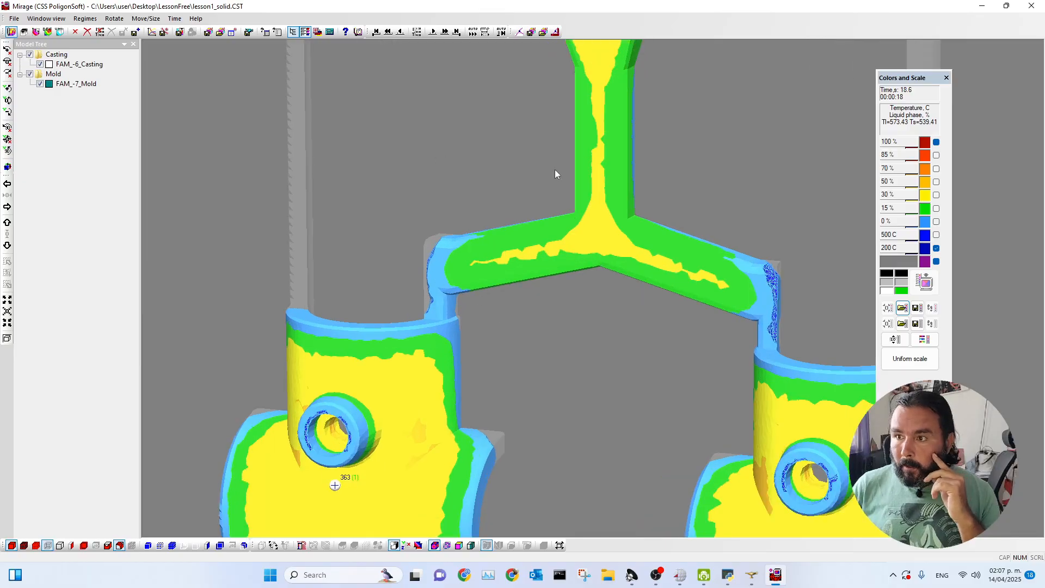
click(433, 32)
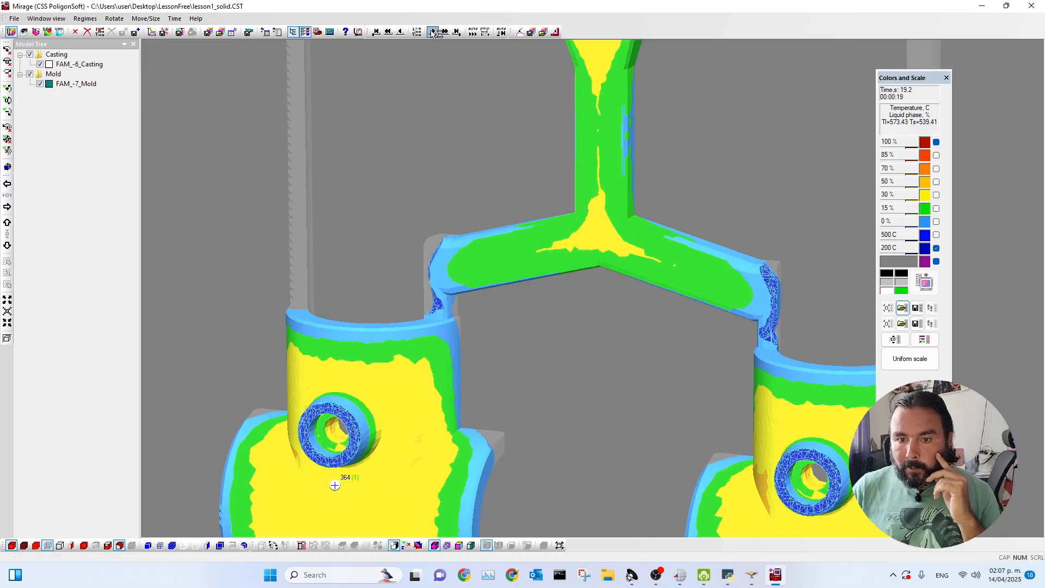
click(432, 33)
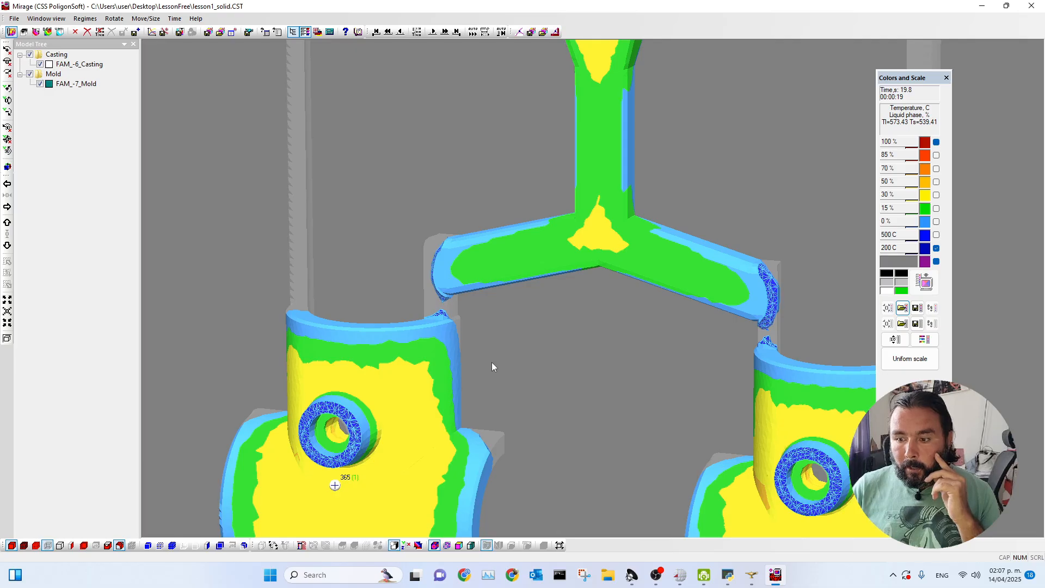
scroll(472, 361, down, 4)
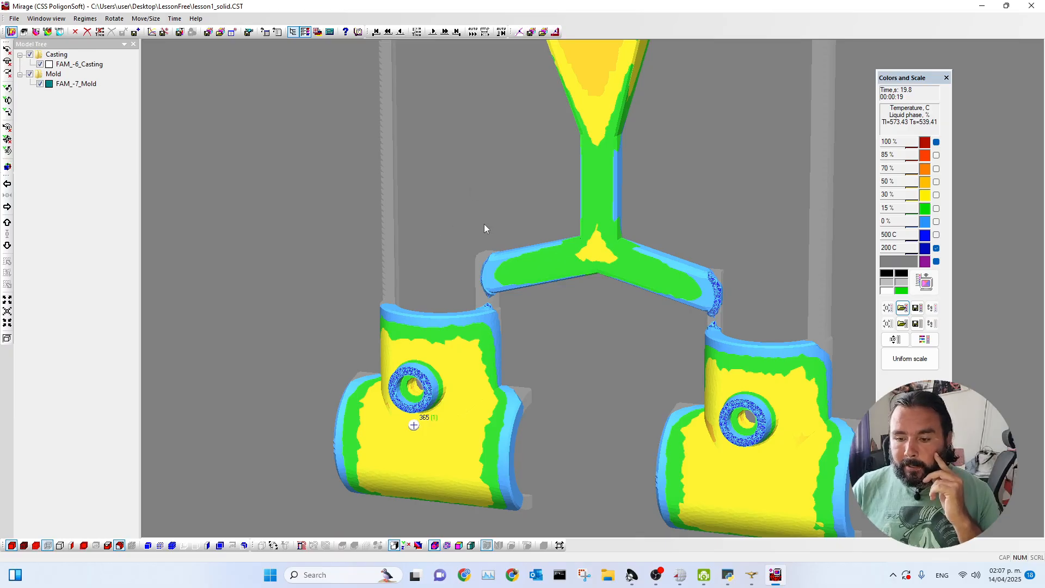
Start a second Mirage window from the PoligonSoft launcher and load the porosity file lesson1_solid.P3D.
click(680, 575)
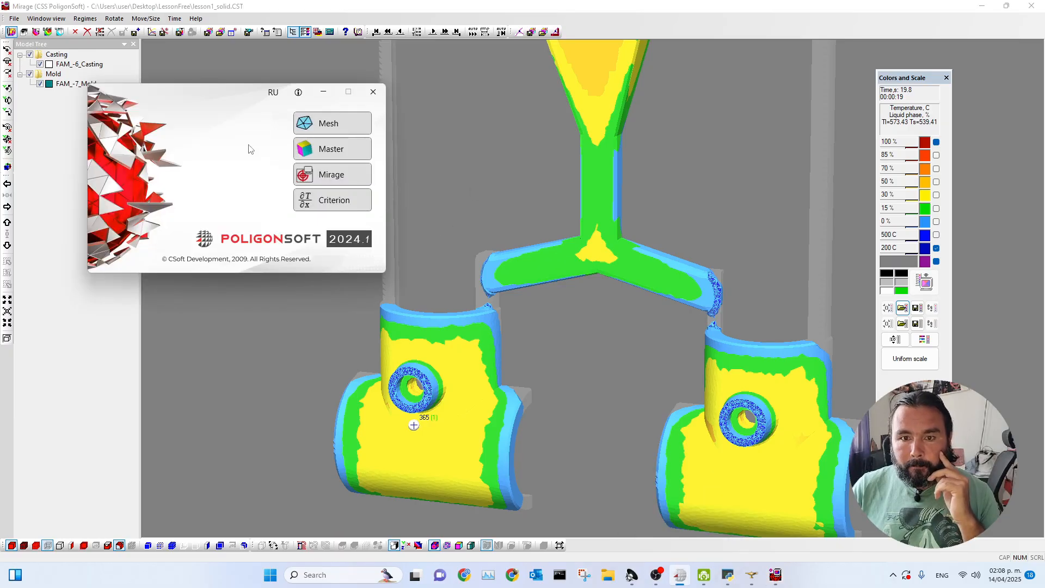
click(314, 179)
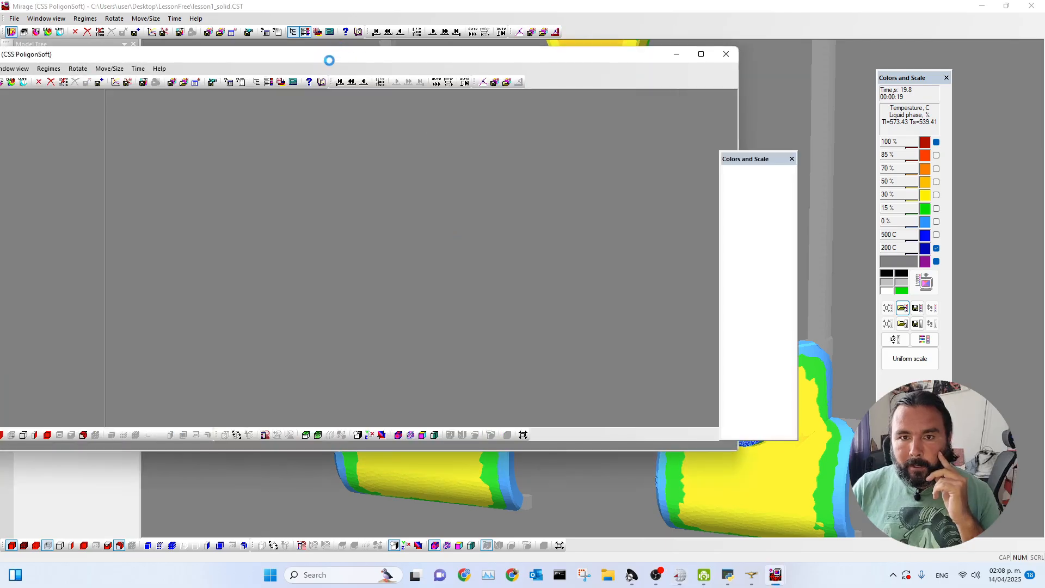
drag(328, 60, 434, 70)
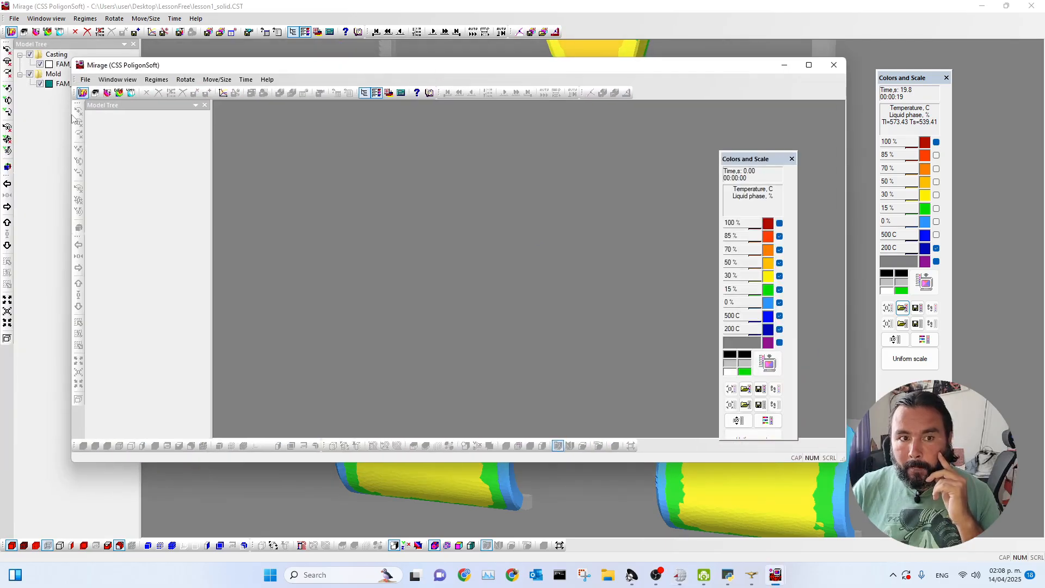
click(95, 94)
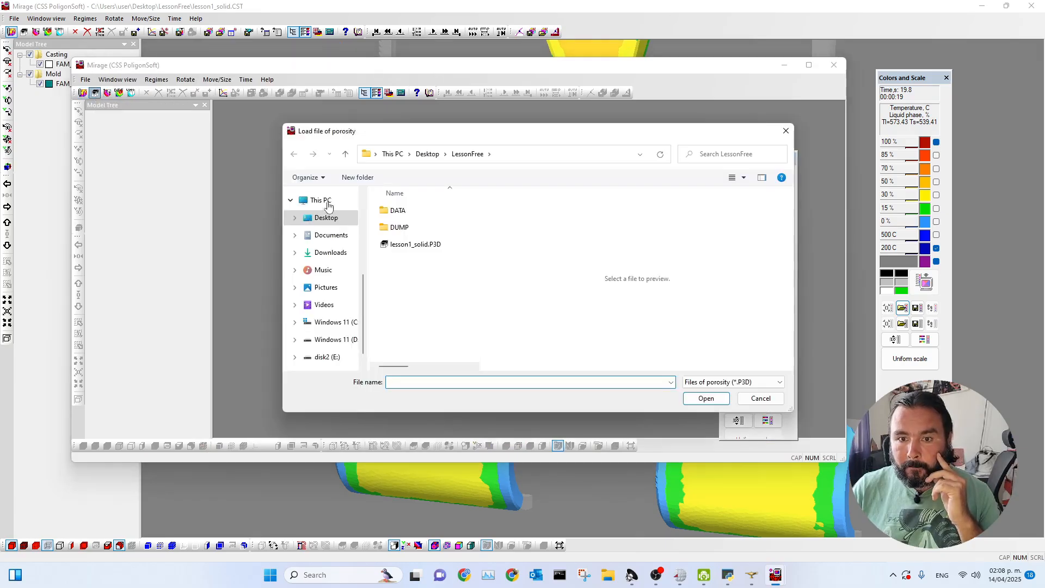
click(394, 246)
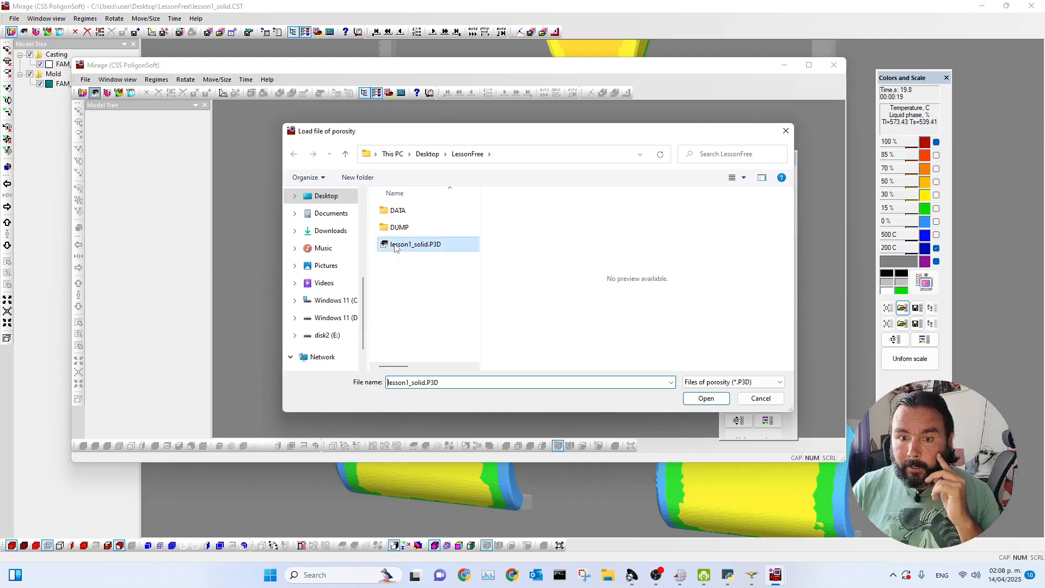
click(706, 399)
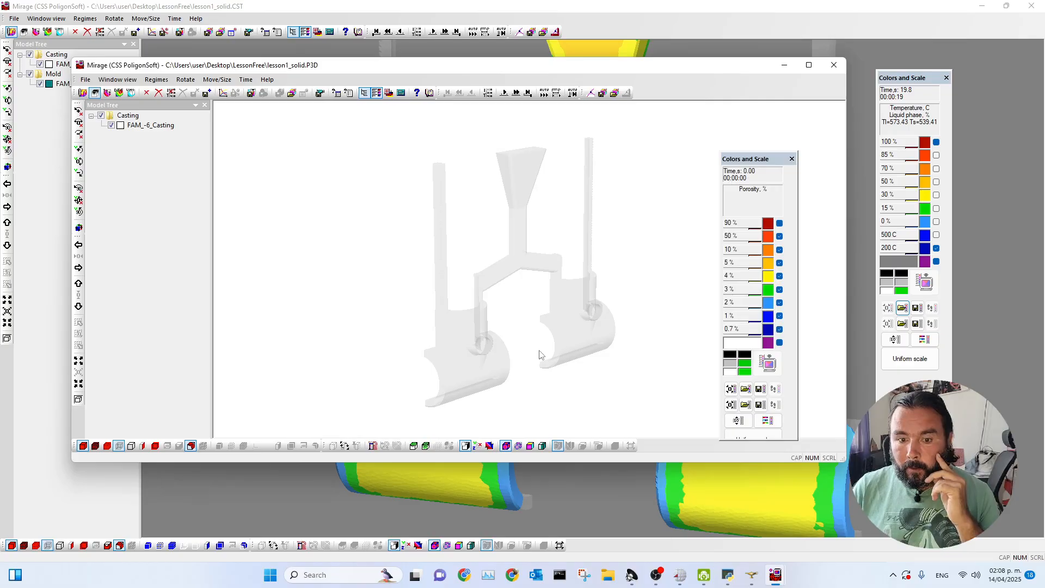
Advance through the porosity results to 42 s, examining where porosity forms in the casting.
drag(490, 309, 472, 309)
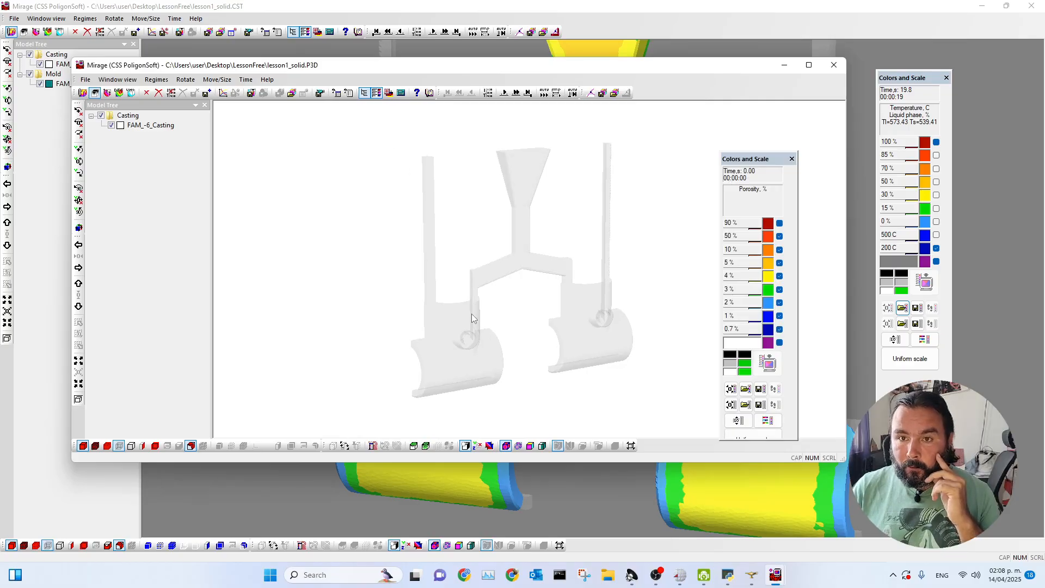
click(515, 93)
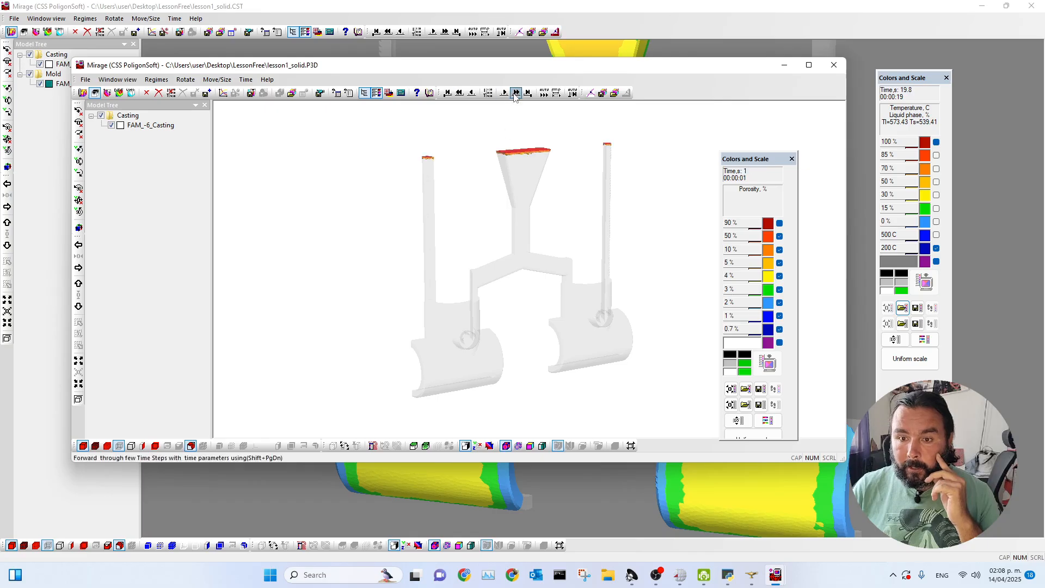
click(516, 93)
click(515, 93)
click(516, 93)
click(516, 94)
click(516, 93)
click(516, 94)
click(515, 94)
click(515, 93)
click(516, 94)
click(515, 94)
click(515, 93)
click(515, 93)
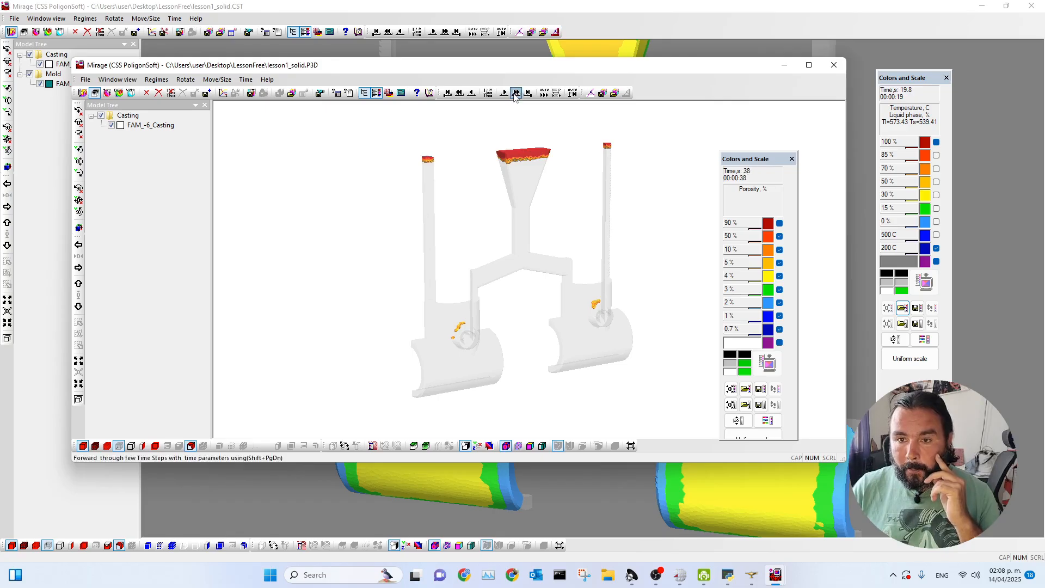
click(515, 93)
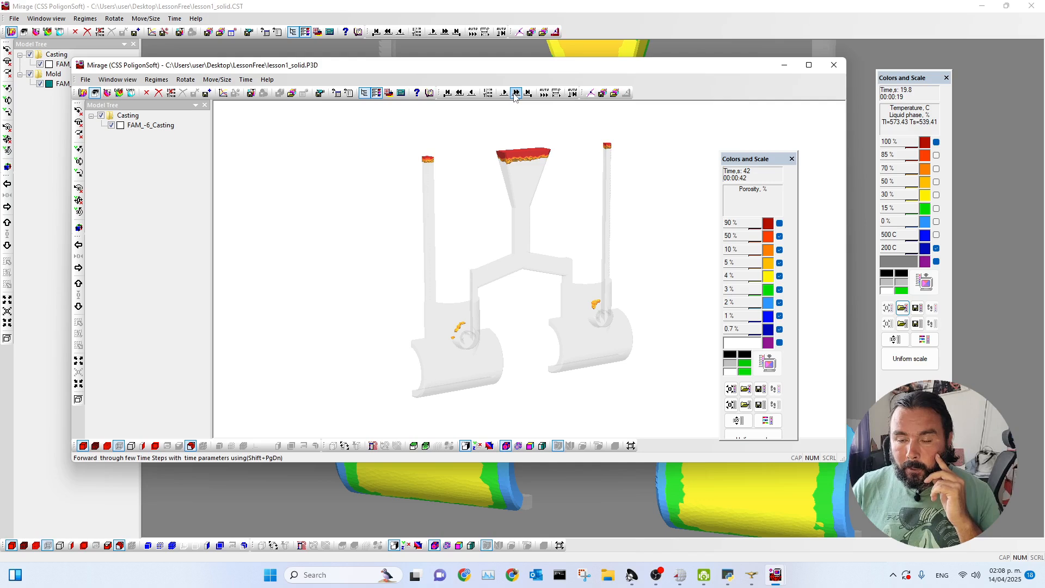
Set the cast iso-surface option to Do not show the Iso-Surface so the full porosity field is displayed.
click(191, 446)
drag(439, 208, 248, 143)
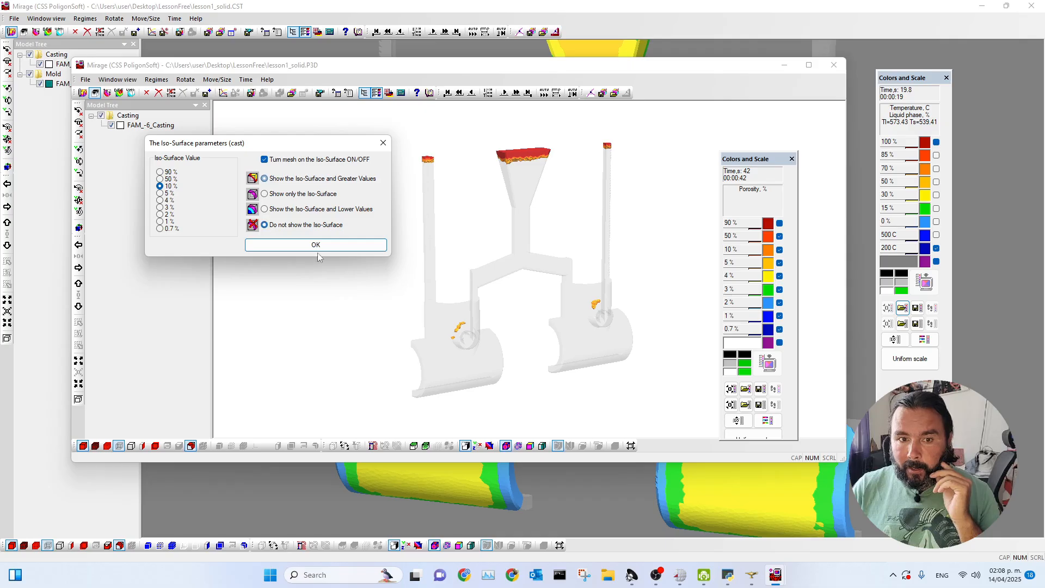
click(285, 237)
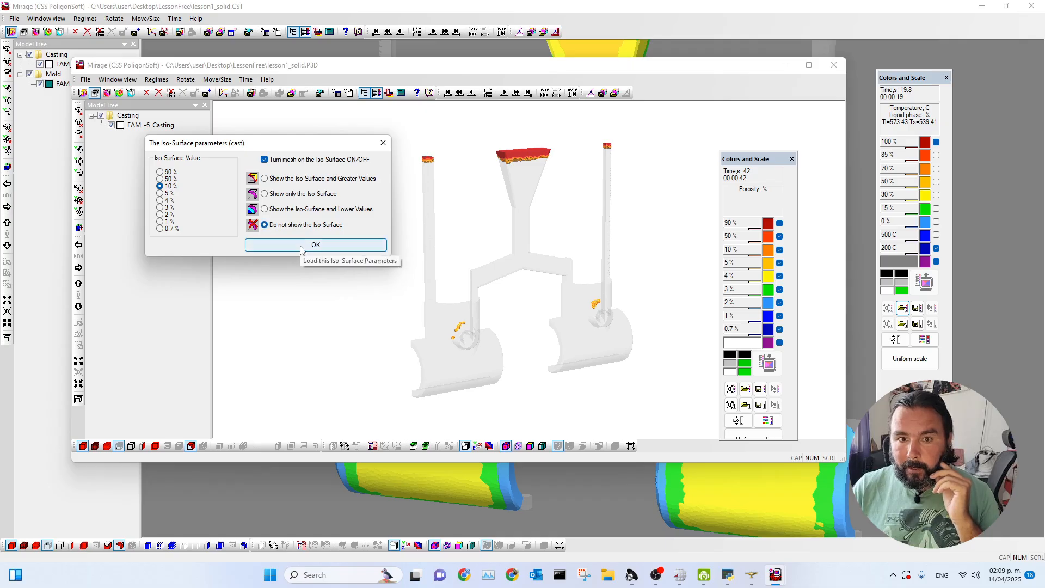
click(303, 246)
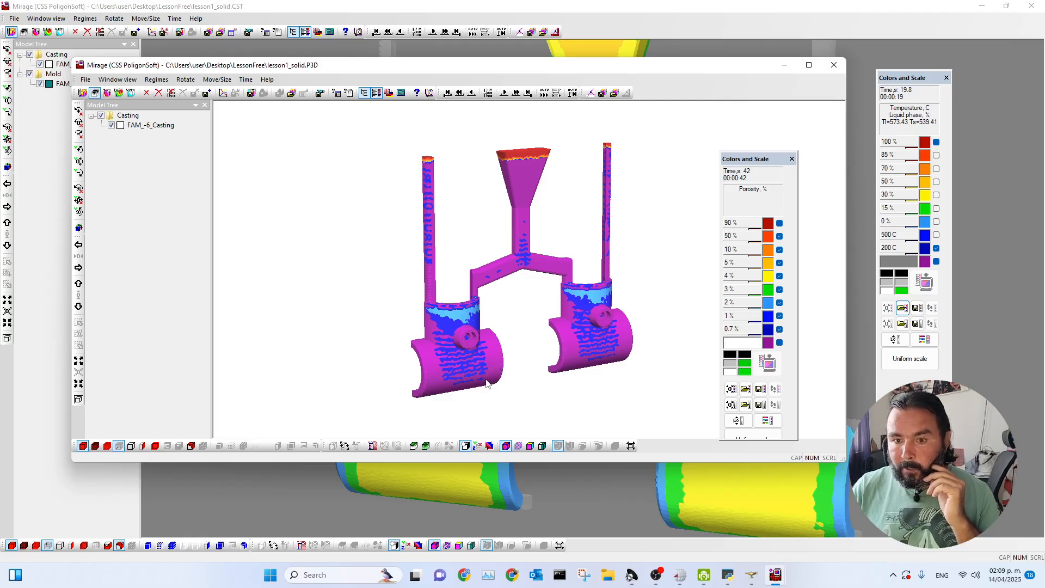
Probe the porosity at one point on the first cast part's curved body and one on its upper neck.
scroll(489, 377, down, 2)
scroll(488, 360, up, 4)
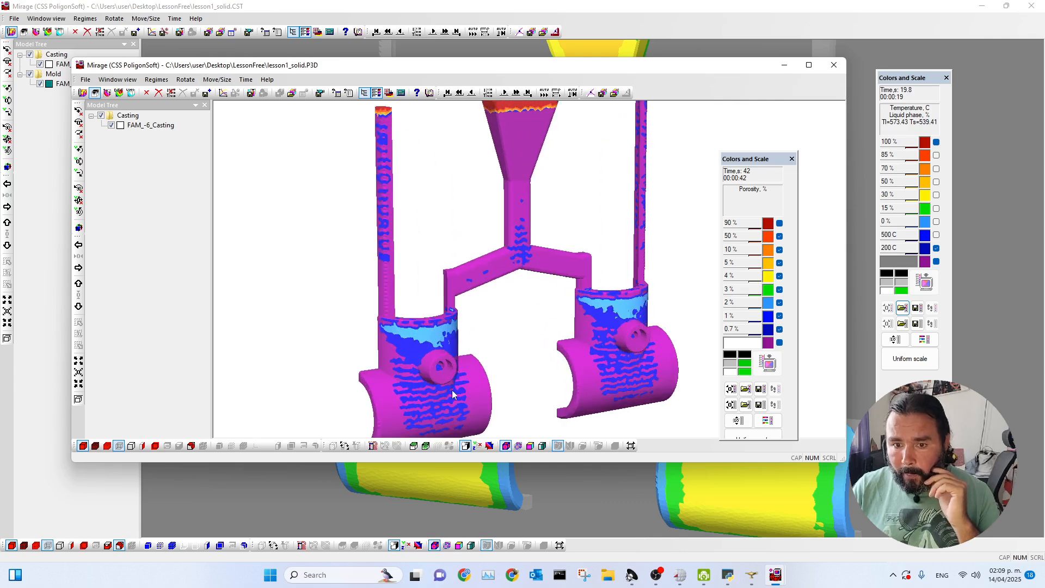
click(405, 398)
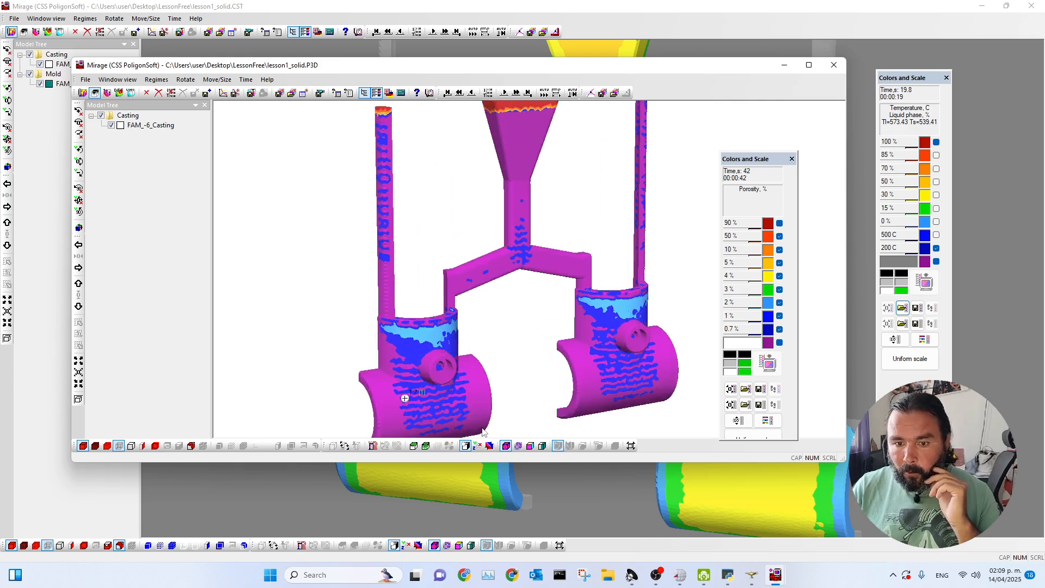
click(427, 336)
Probe the porosity at the green spot on the back of the other part's neck and compare both casting sides.
scroll(426, 376, down, 3)
middle_drag(426, 376, 632, 364)
scroll(497, 343, up, 2)
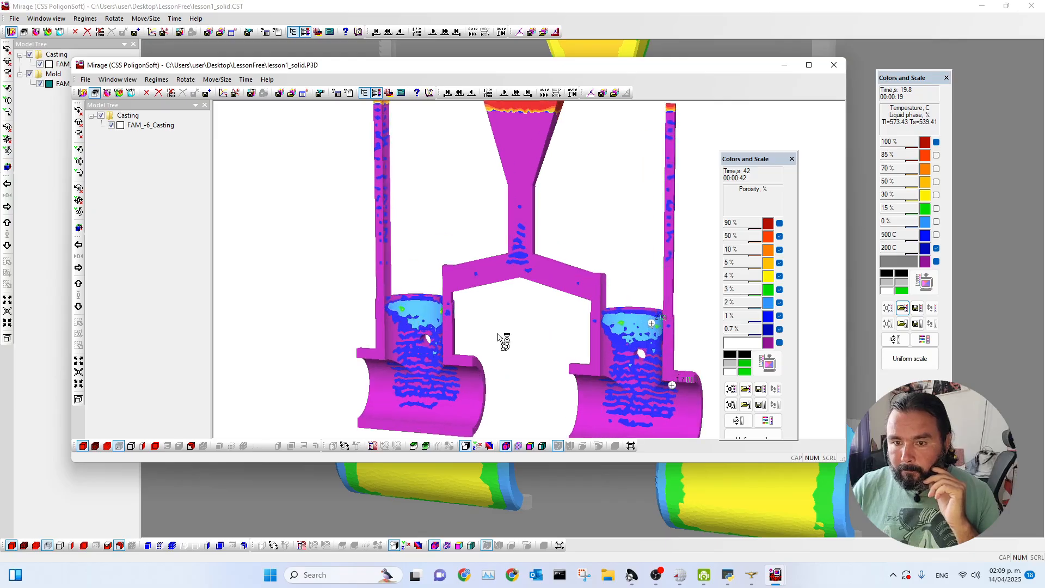
scroll(416, 346, up, 1)
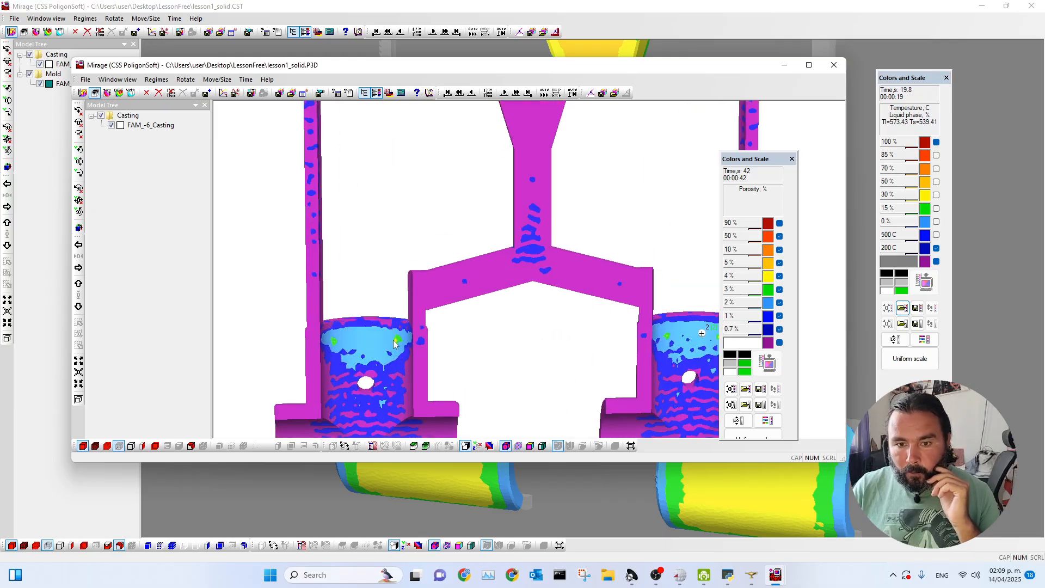
click(395, 342)
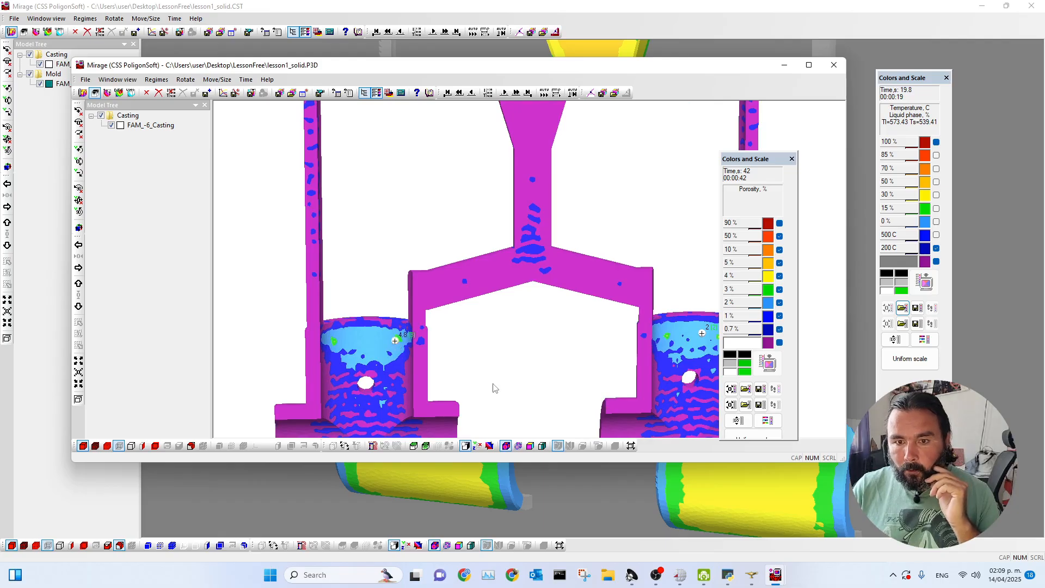
scroll(494, 389, down, 3)
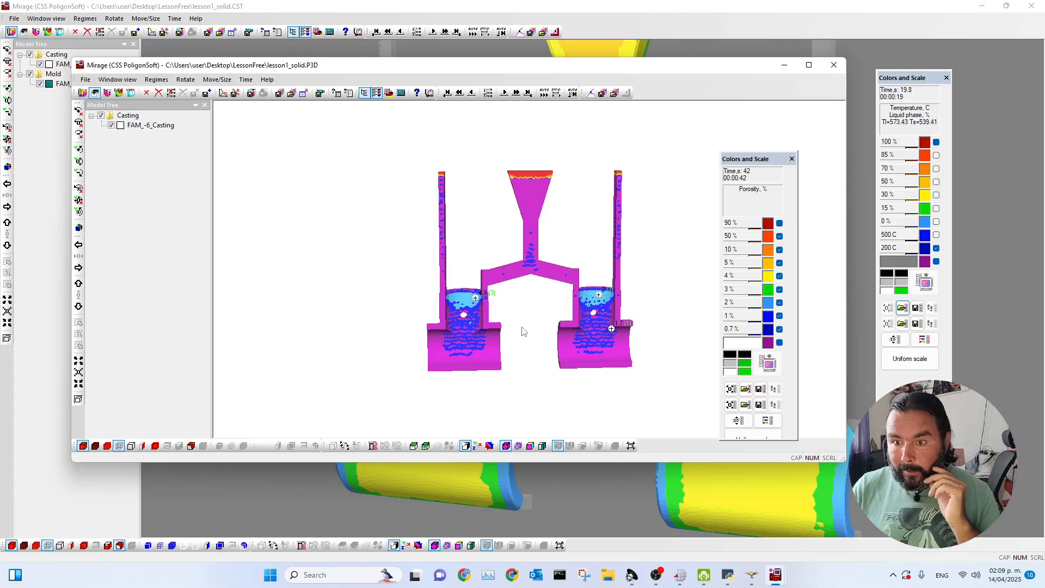
drag(658, 299, 430, 298)
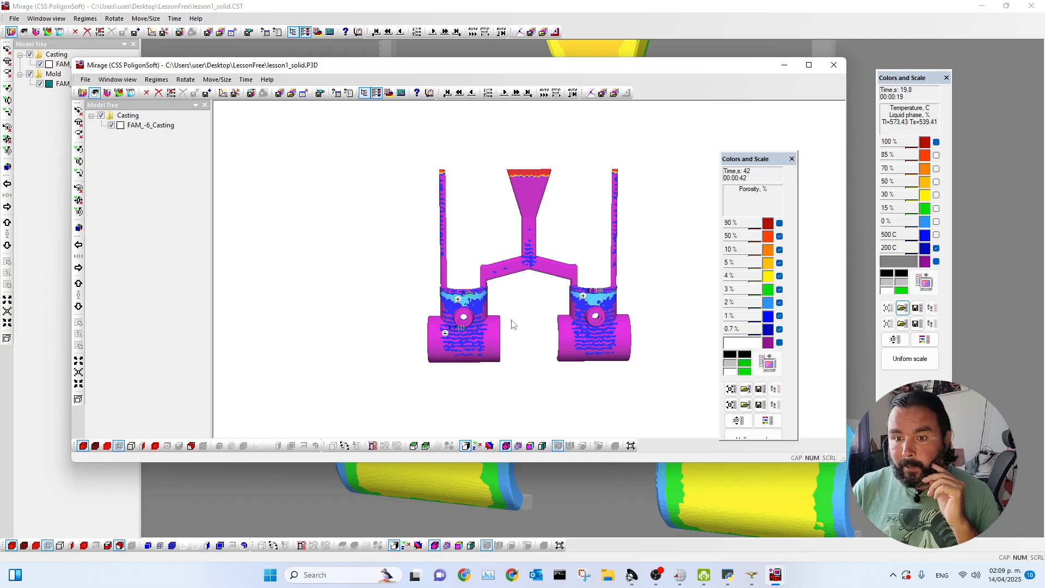
mouse_move(498, 304)
mouse_down()
mouse_move(516, 307)
mouse_move(511, 299)
mouse_up()
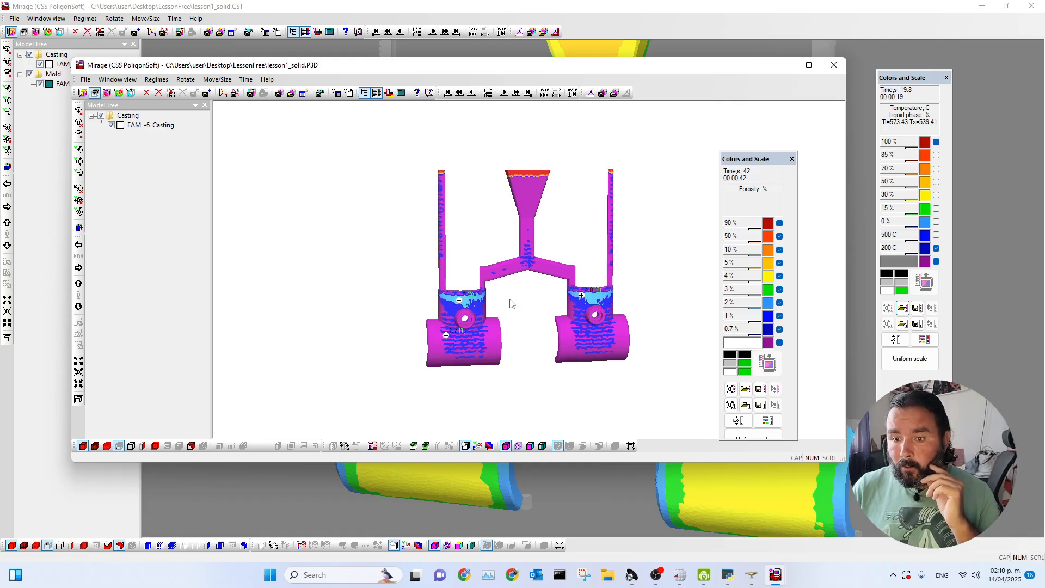
Minimize the porosity window and re-examine the liquid phase around the gates at 19.8 s in the solidification results.
drag(724, 72, 729, 131)
click(775, 74)
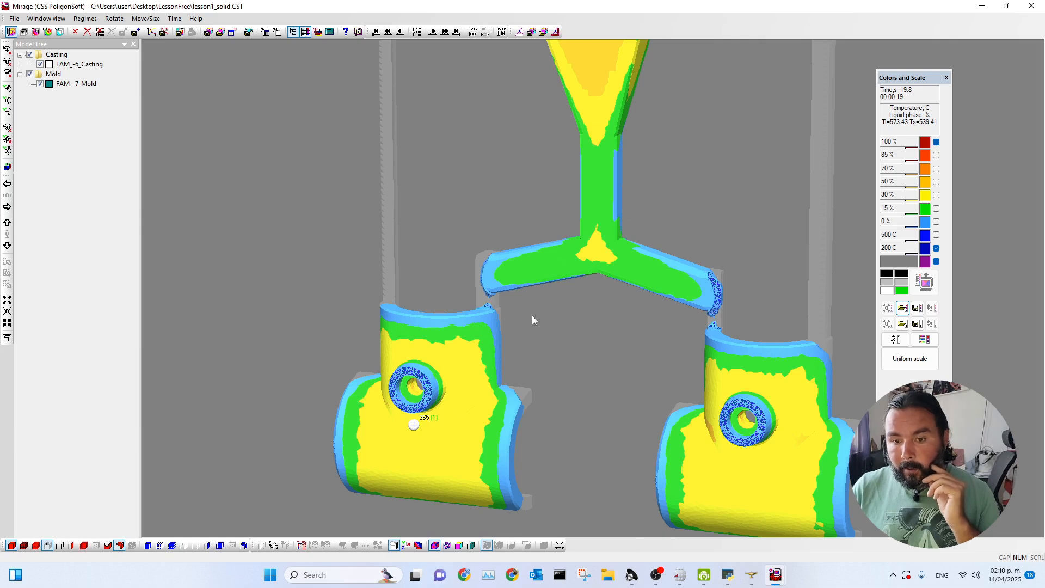
scroll(494, 309, down, 1)
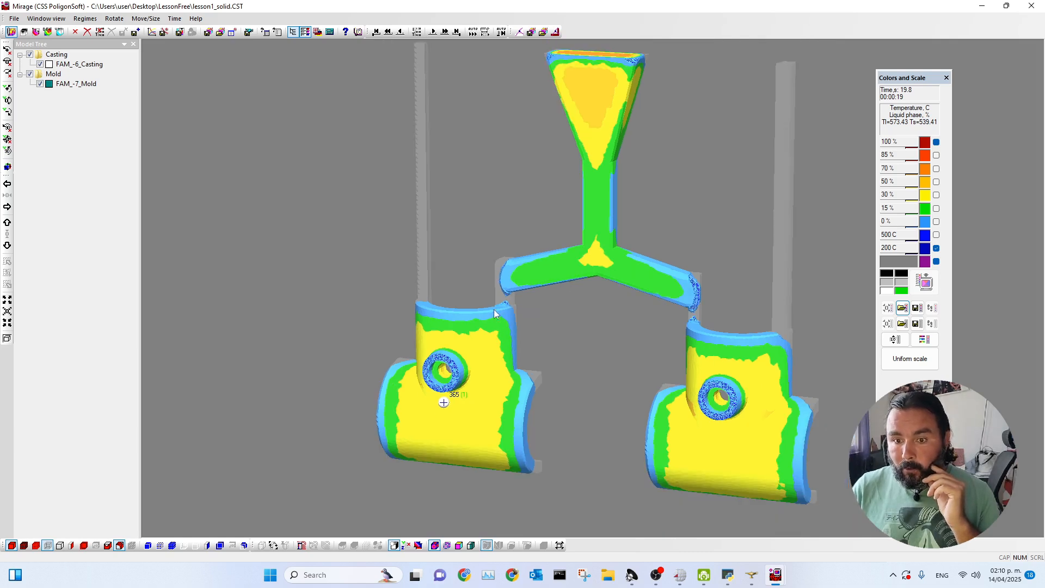
scroll(494, 310, up, 4)
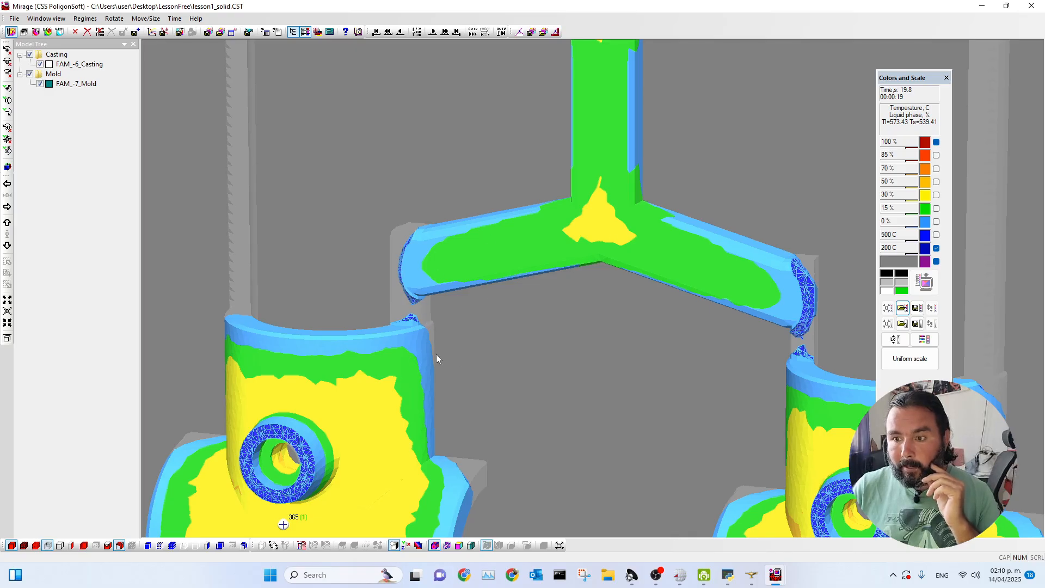
Bring the lesson1_solid.P3D porosity window back, maximize it, and move the color scale clear of the casting.
mouse_move(775, 578)
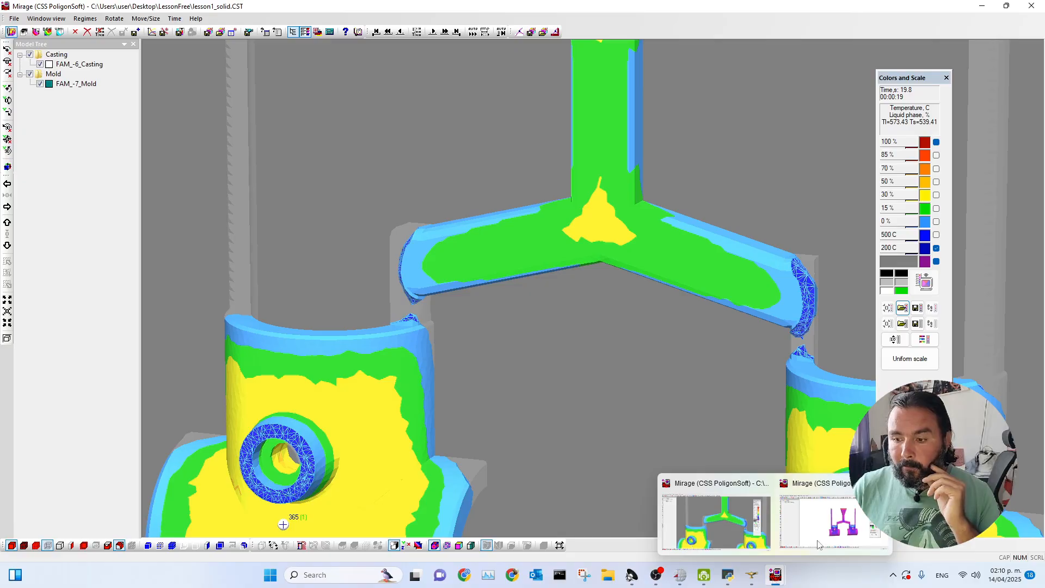
click(824, 529)
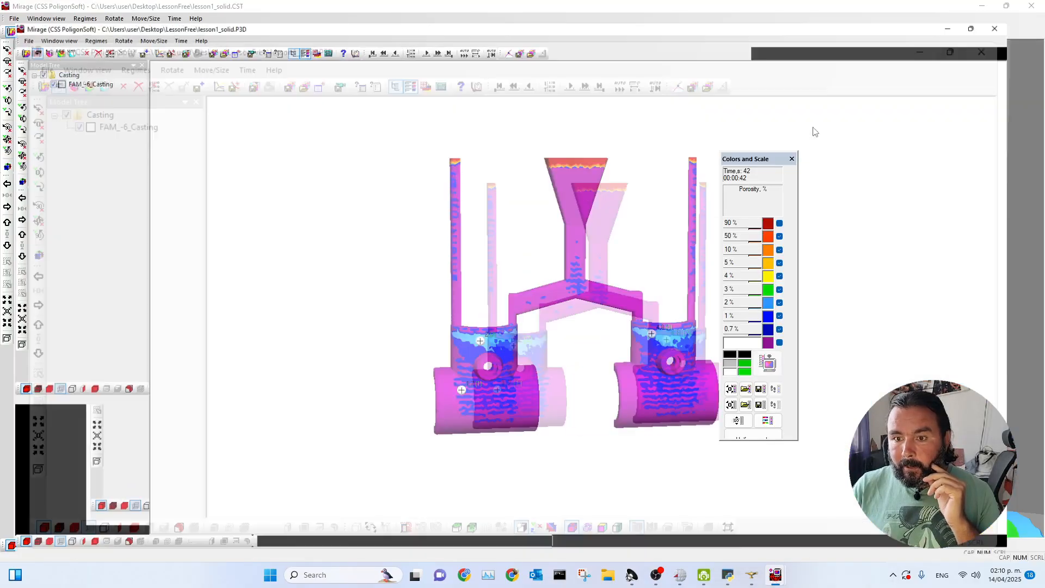
click(816, 127)
drag(727, 162, 873, 115)
Set the cast iso-surface value to 5 % with the iso-surface display kept off.
click(120, 545)
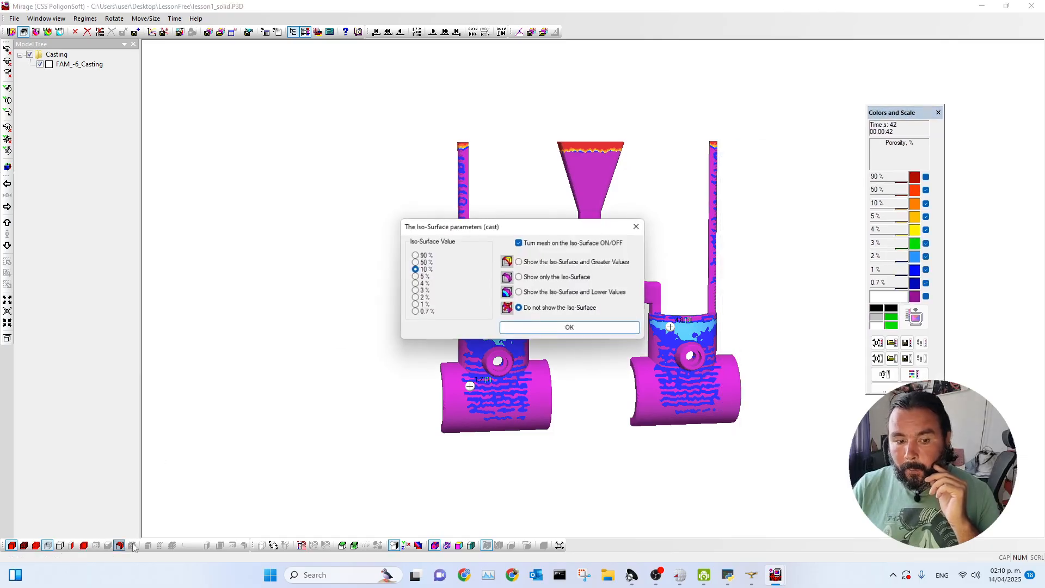
drag(505, 228, 242, 153)
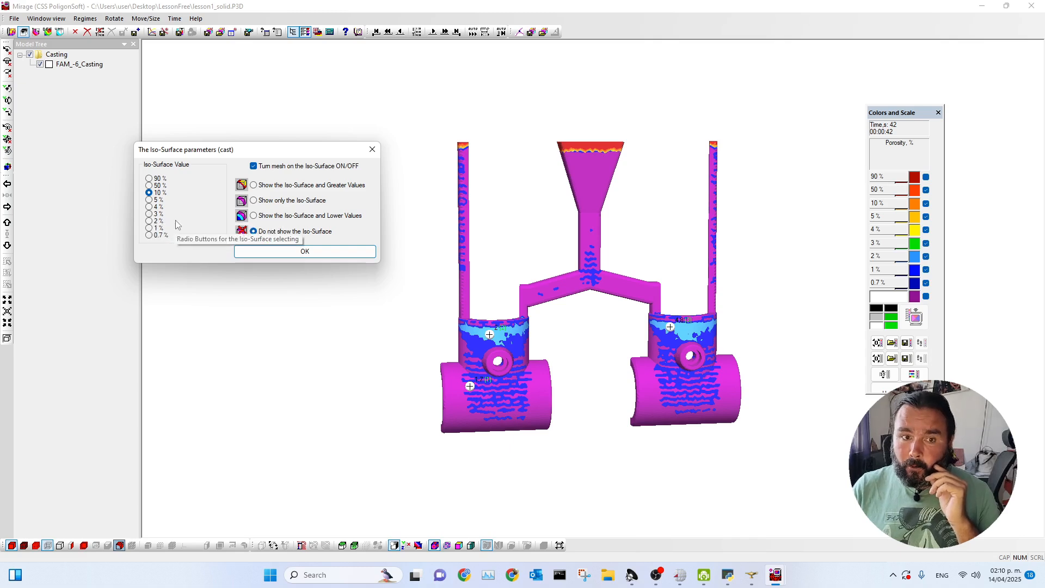
click(155, 200)
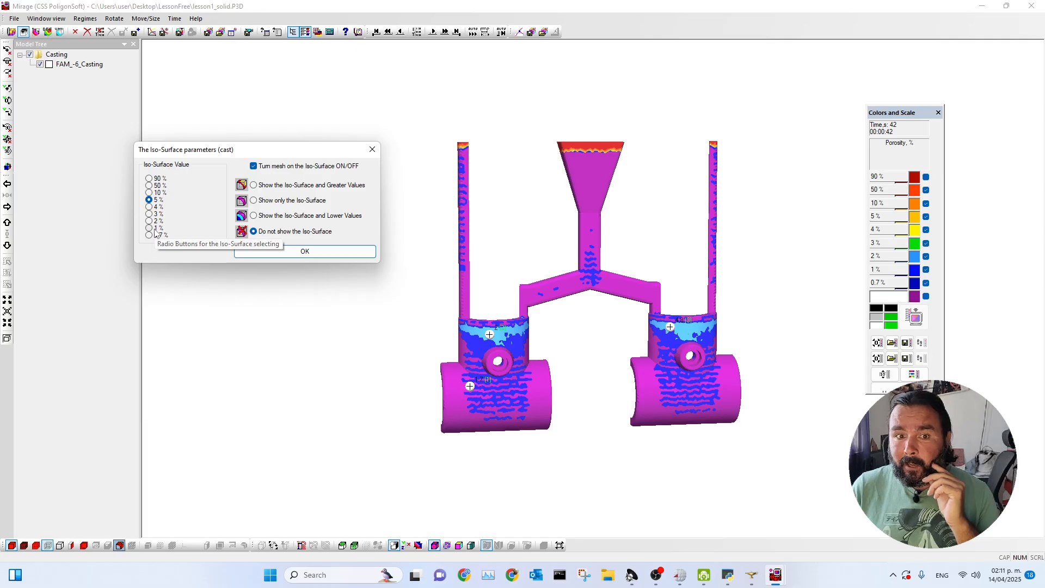
drag(245, 153, 279, 129)
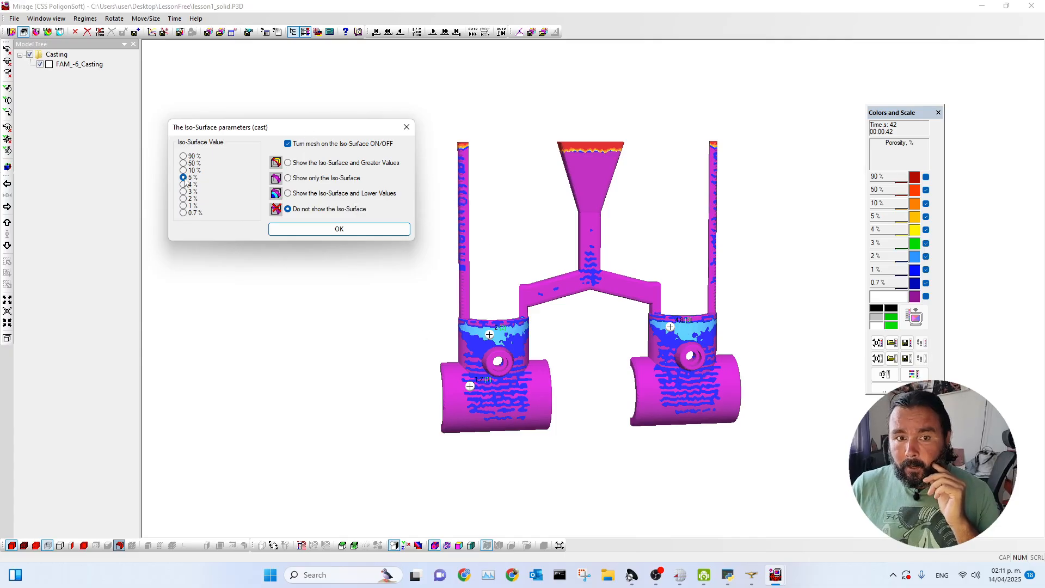
click(333, 235)
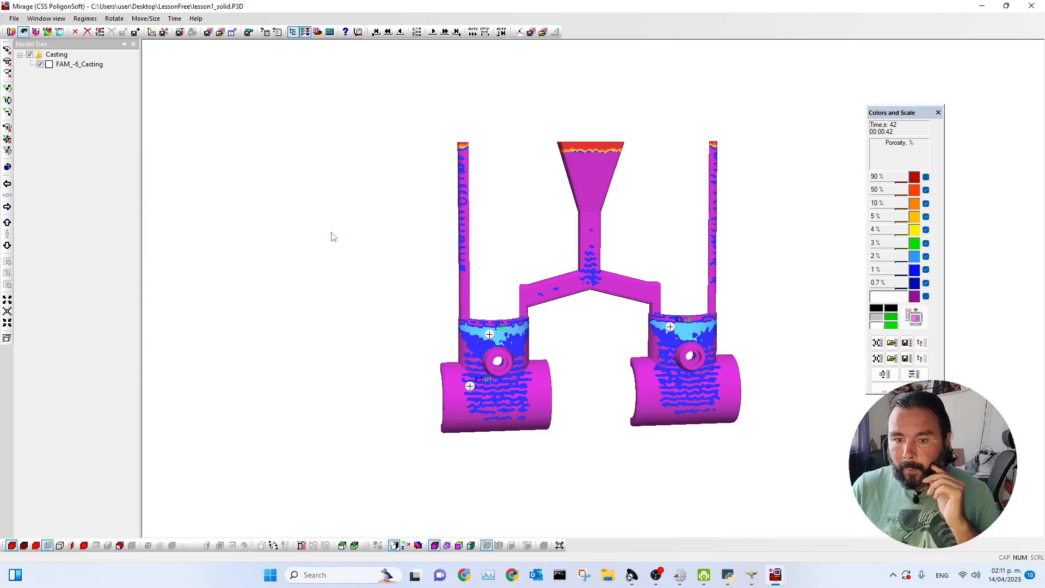
Show the 5 % iso-surface and greater values, and examine the porosity zones in both cast parts' necks.
click(119, 545)
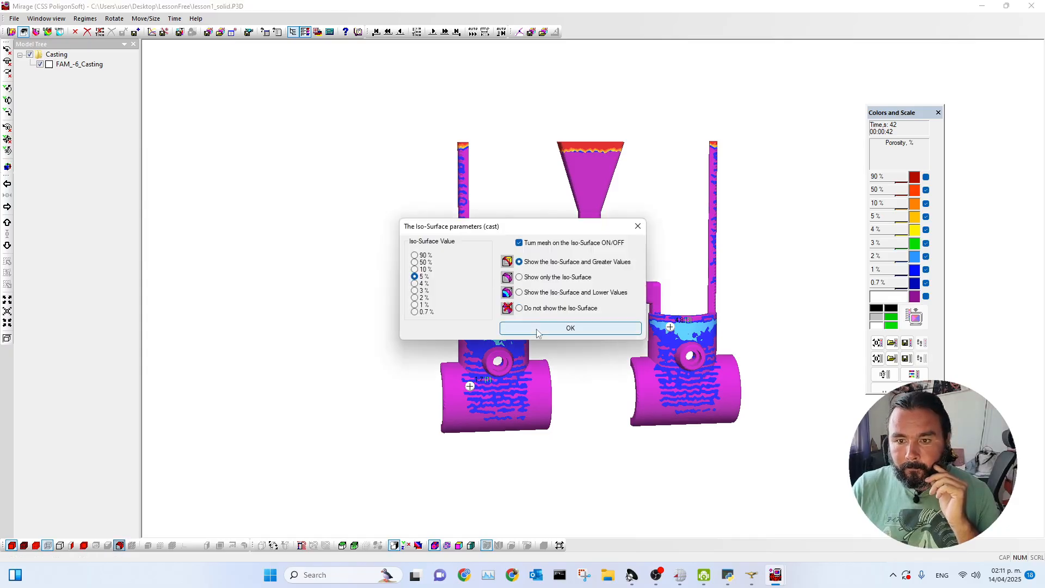
click(536, 330)
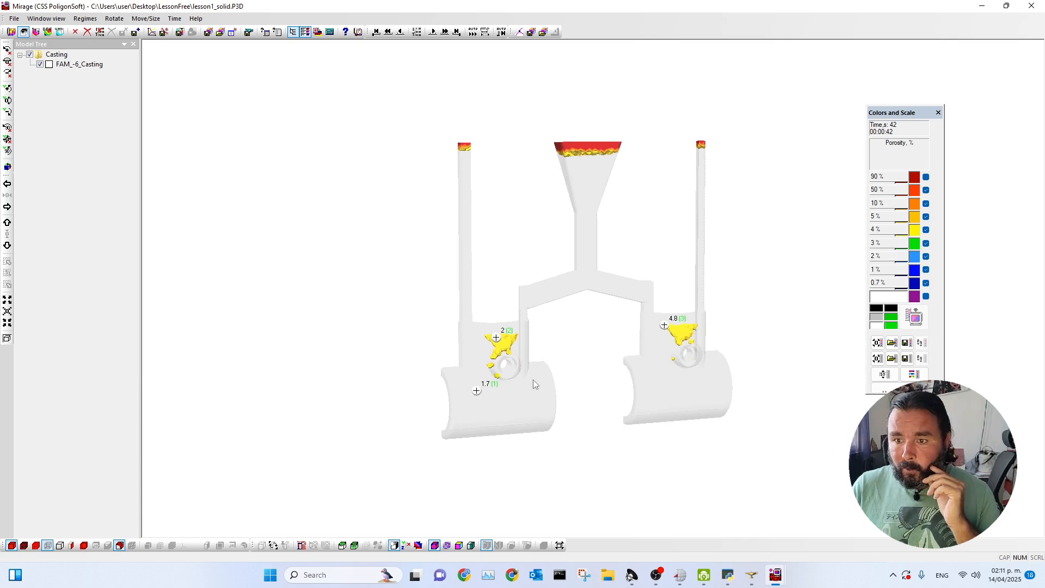
scroll(490, 362, up, 5)
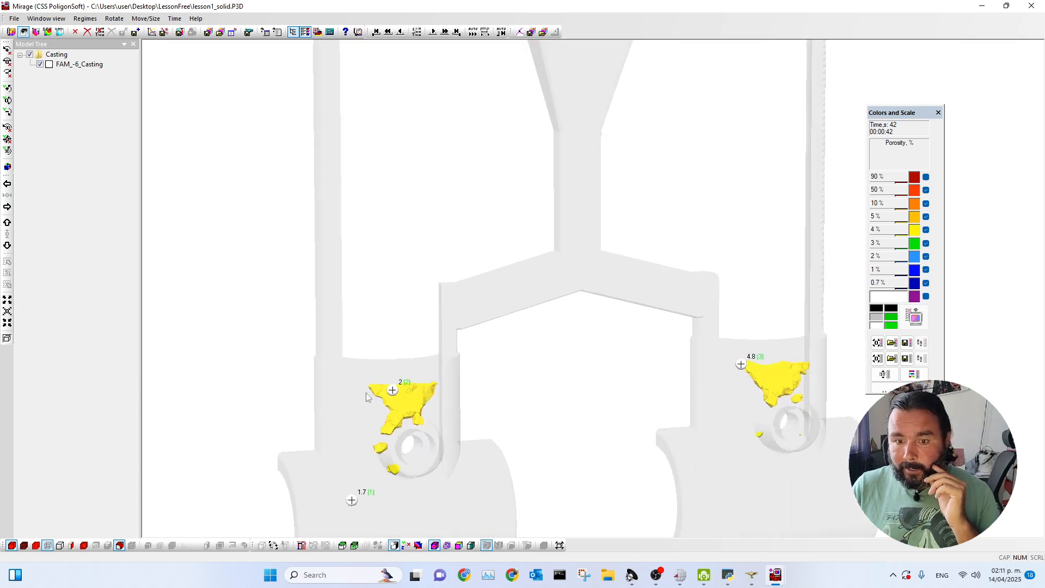
middle_drag(444, 396, 473, 425)
scroll(571, 401, down, 3)
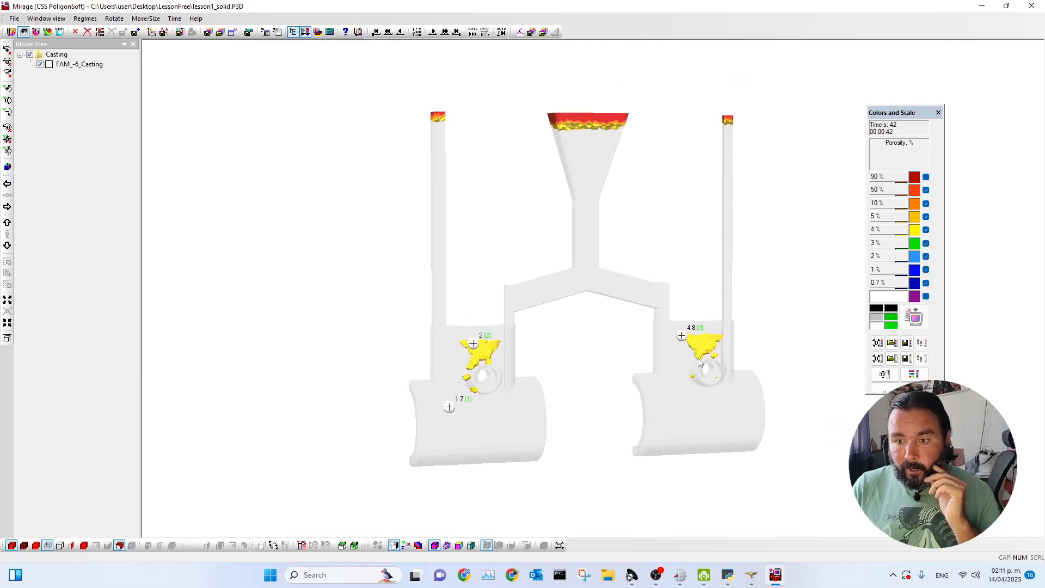
Set the cast iso-surface value to 10 % and examine the porosity zones near the bosses from several angles.
click(120, 546)
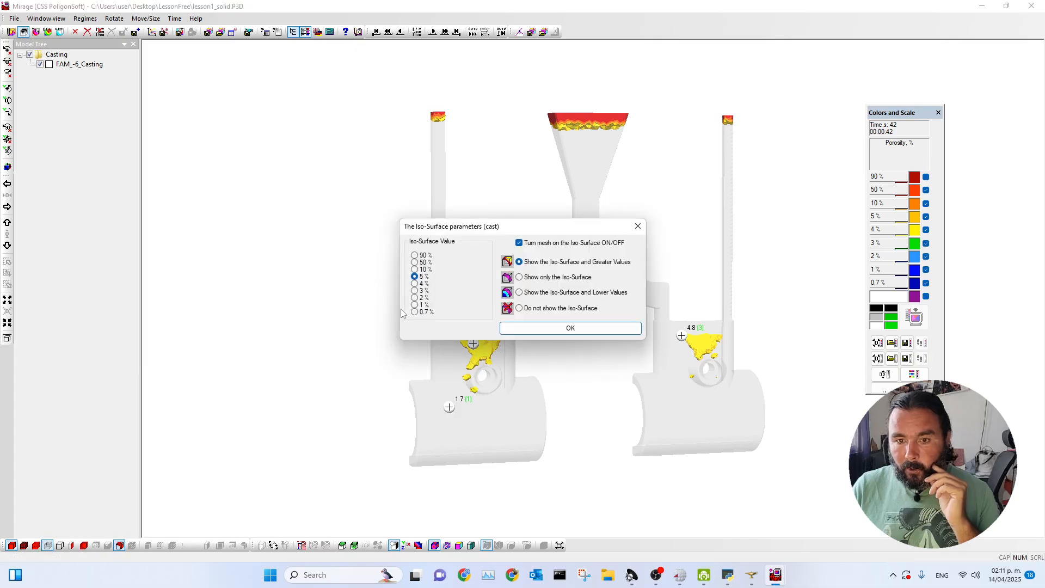
click(415, 269)
click(570, 328)
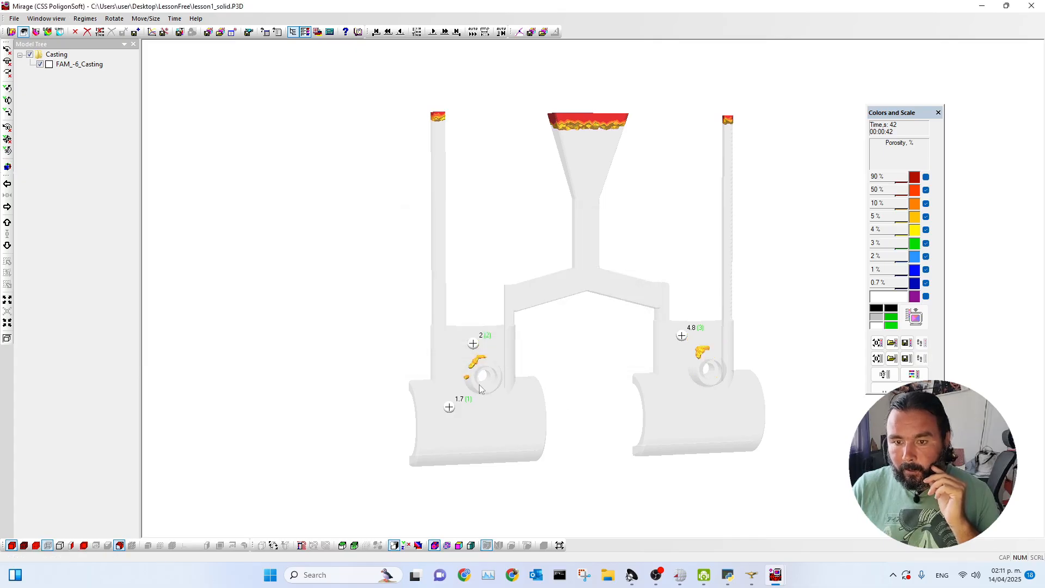
middle_drag(655, 376, 668, 376)
middle_drag(466, 405, 499, 406)
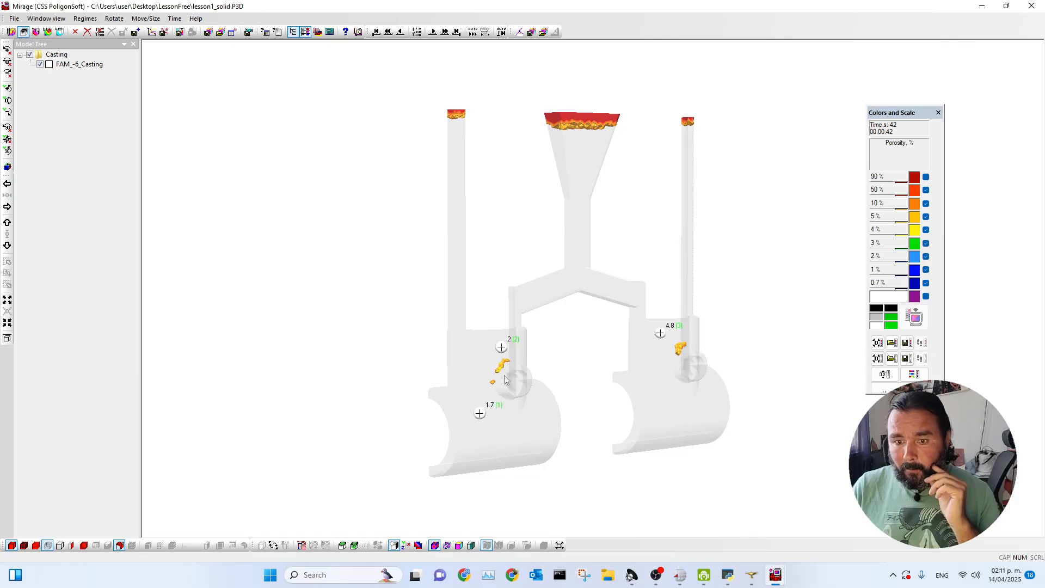
drag(490, 386, 447, 410)
Set the cast iso-surface option to Do not show the Iso-Surface.
click(120, 545)
drag(517, 226, 301, 156)
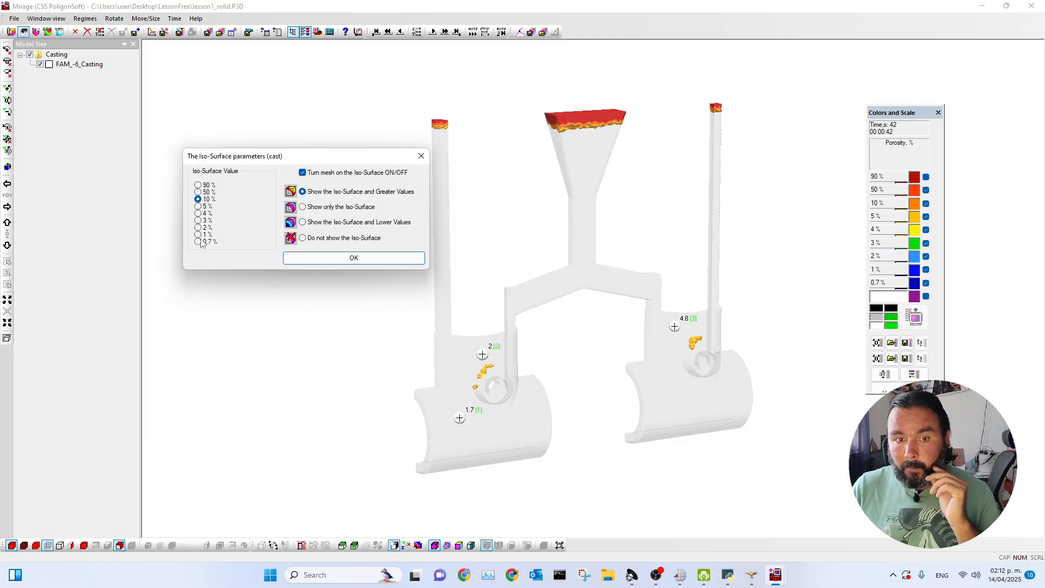
click(303, 238)
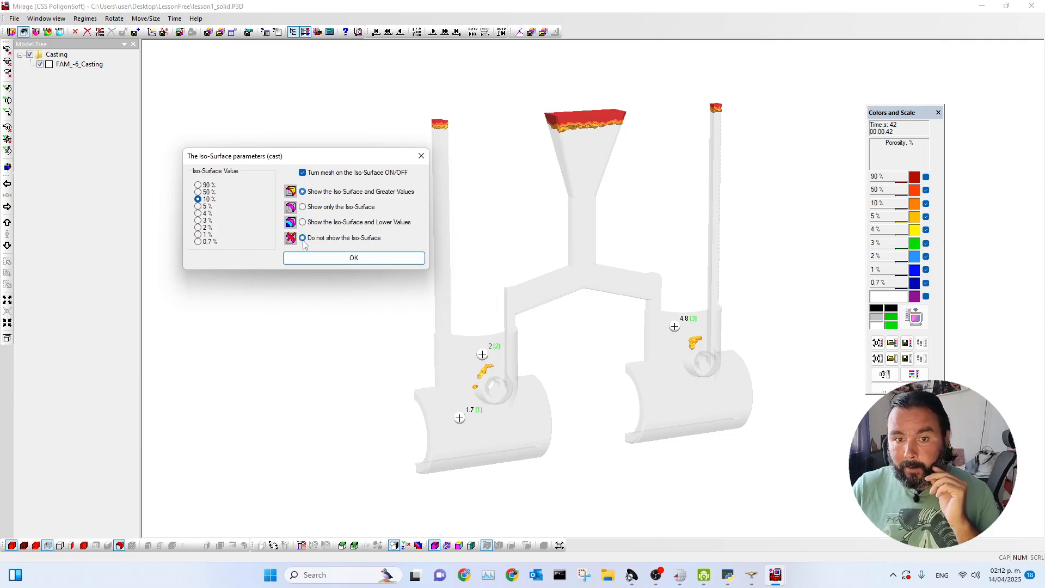
click(331, 262)
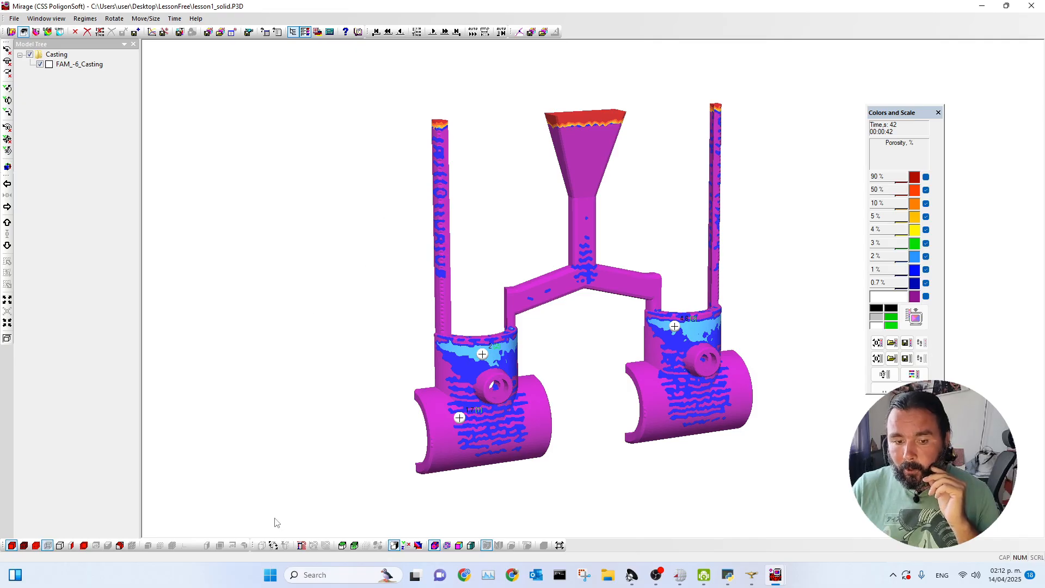
Cut the casting with a vertical section plane turned to pass through the sprue between the two cast parts.
click(274, 546)
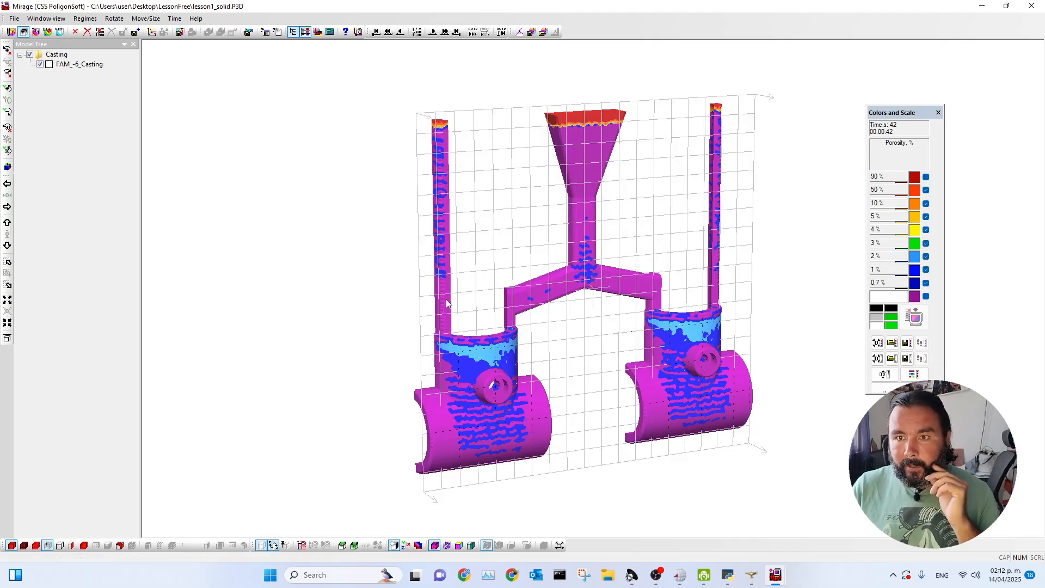
click(8, 151)
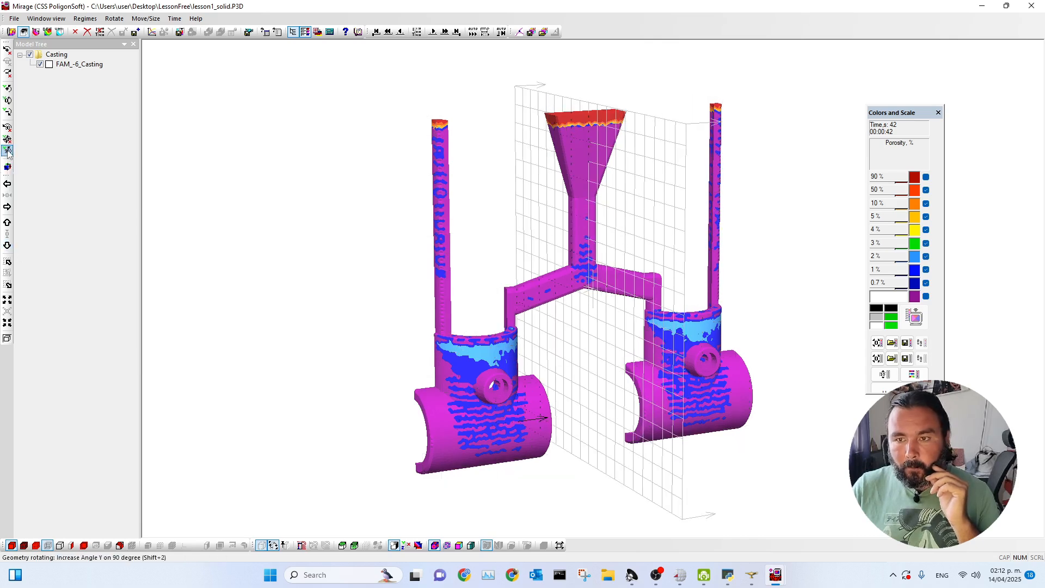
click(285, 545)
drag(559, 464, 359, 448)
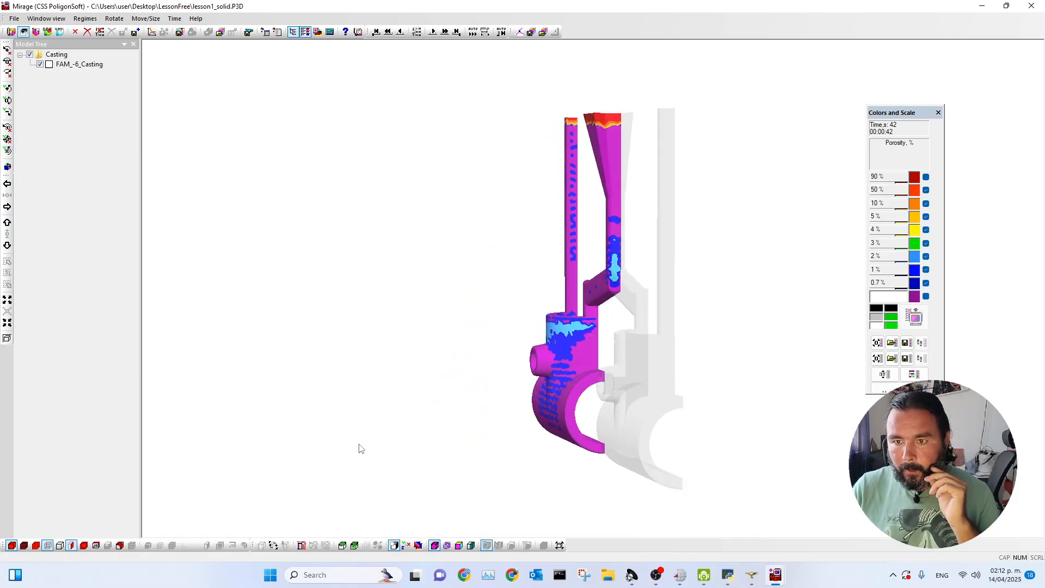
Probe the porosity on the section at the sprue base and at the top of the pouring cup.
scroll(609, 283, up, 5)
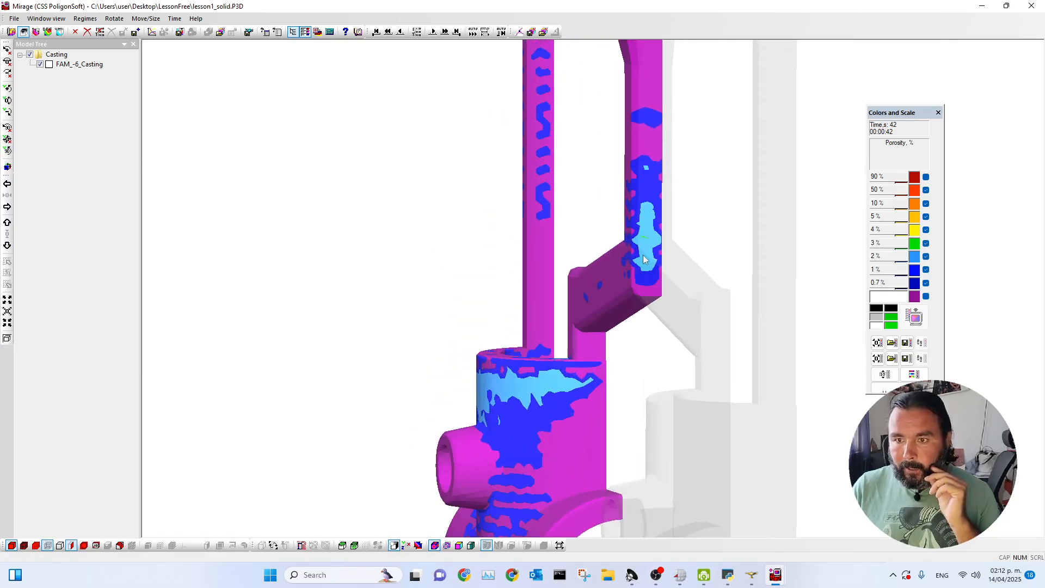
scroll(649, 291, down, 5)
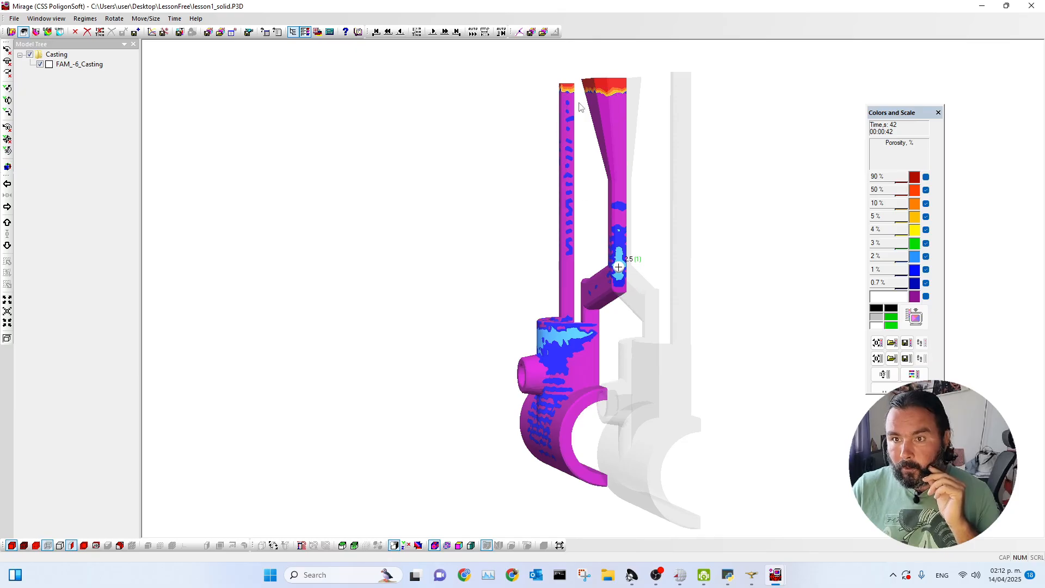
click(615, 82)
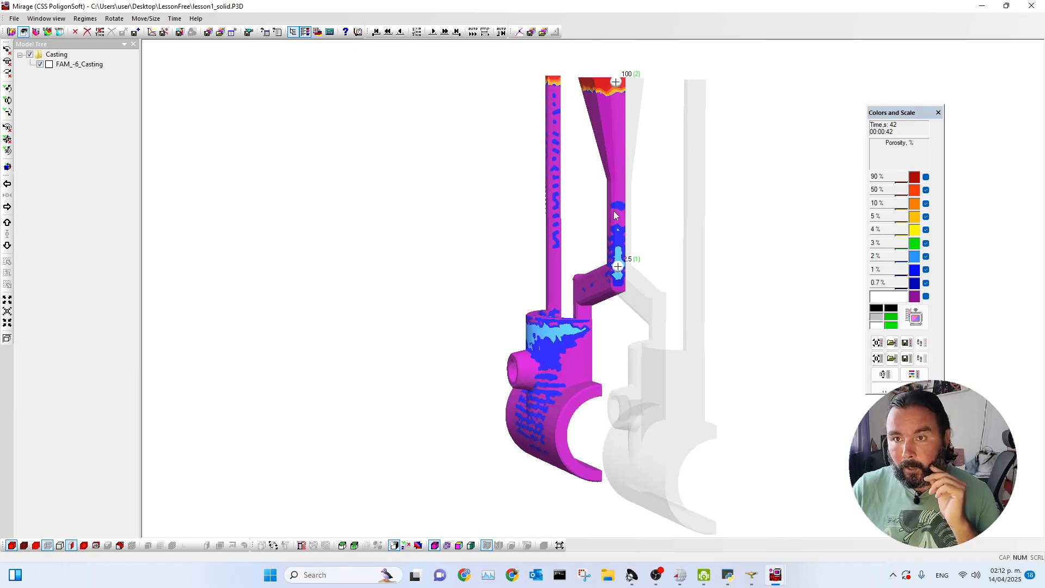
mouse_move(620, 194)
mouse_down()
mouse_move(619, 216)
mouse_move(641, 215)
mouse_up()
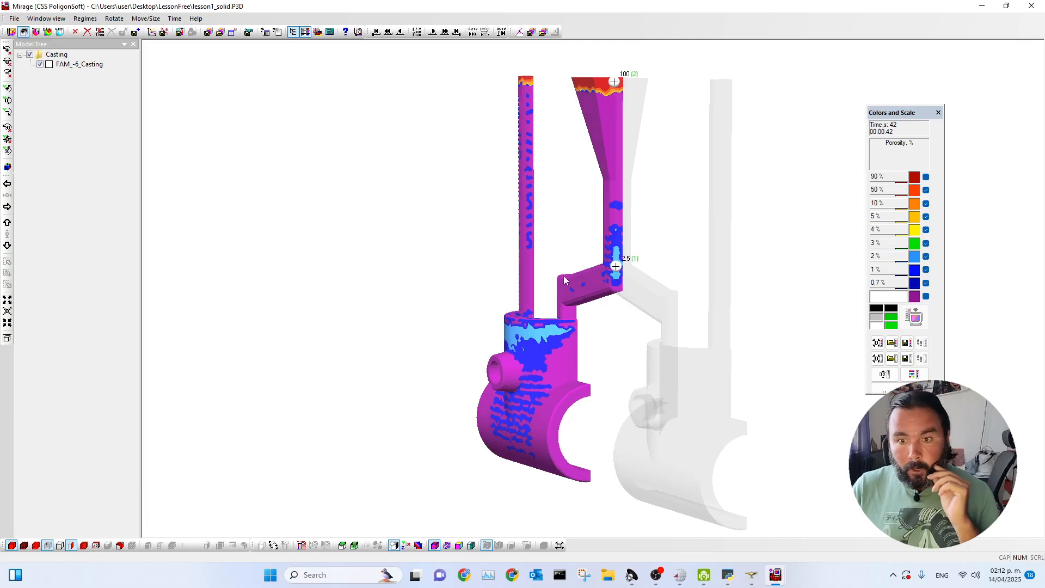
drag(593, 273, 490, 276)
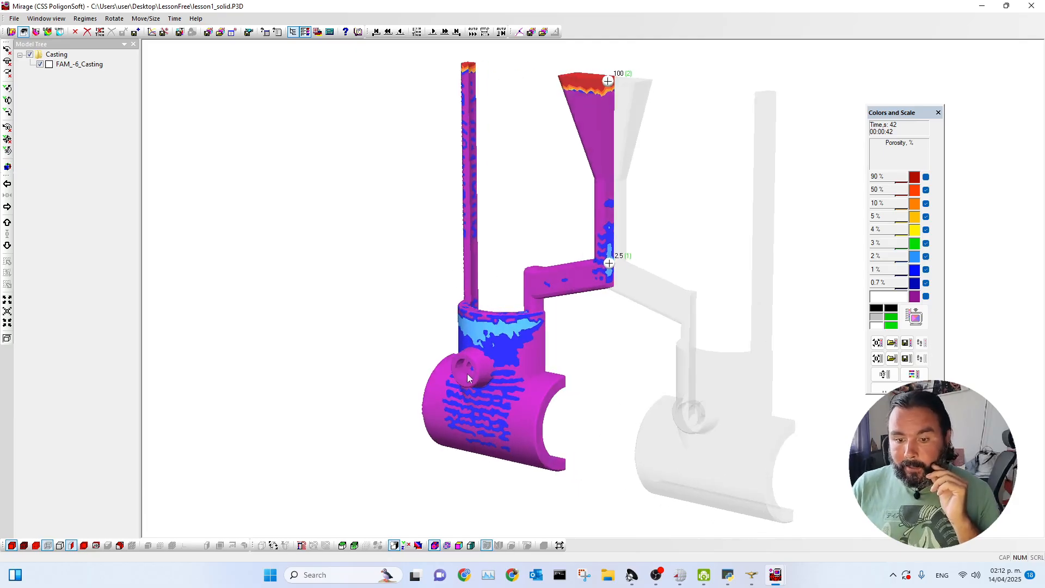
Cut the casting with the vertical section plane moved to pass through the small round boss of one cast part.
click(273, 545)
double_click(468, 354)
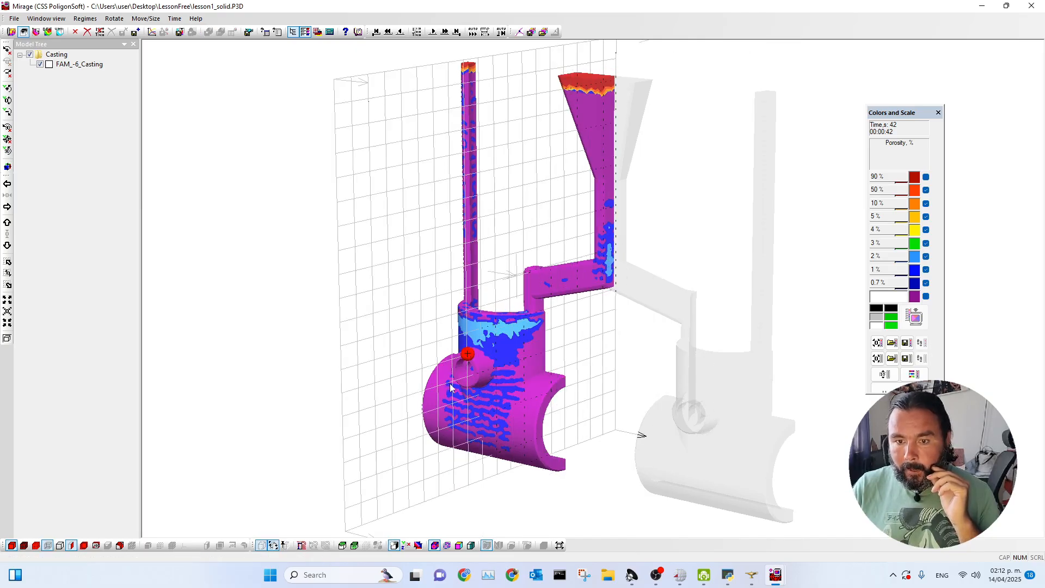
click(284, 550)
scroll(414, 385, up, 2)
scroll(355, 465, down, 2)
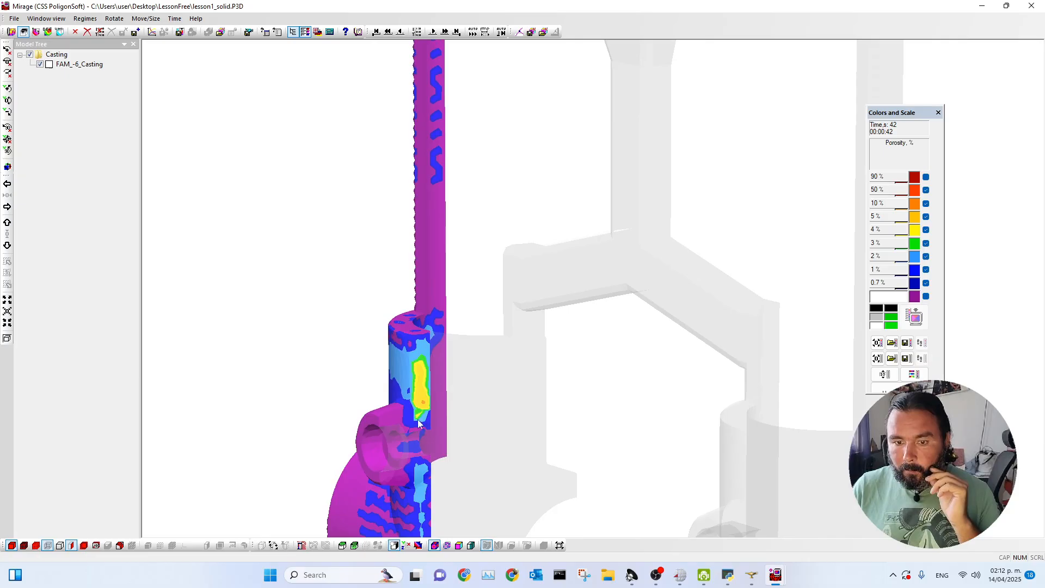
Probe the porosity in the yellow zone above the boss on the section and inspect the cut casting from several angles.
click(423, 402)
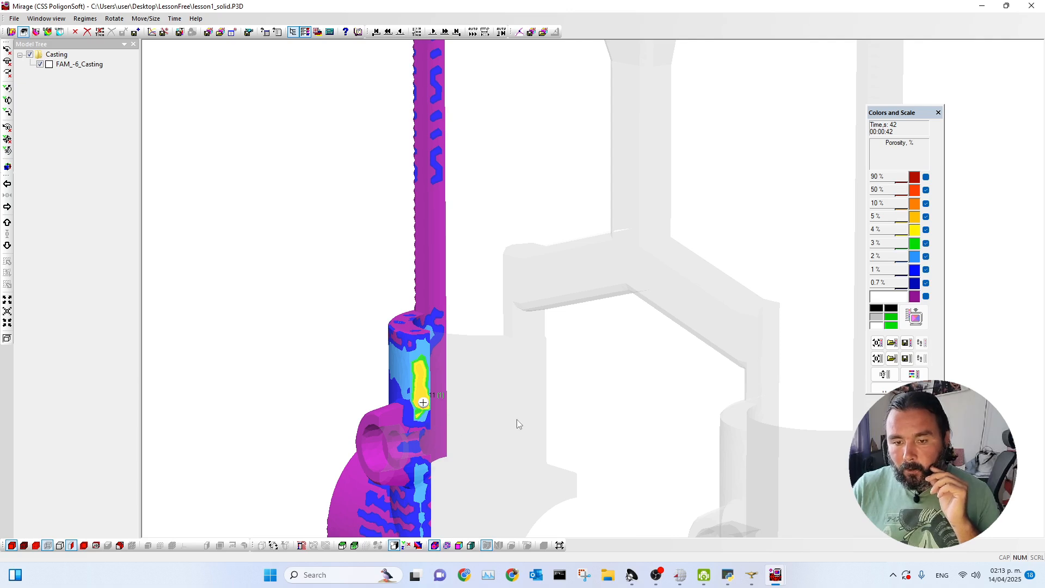
scroll(630, 434, down, 3)
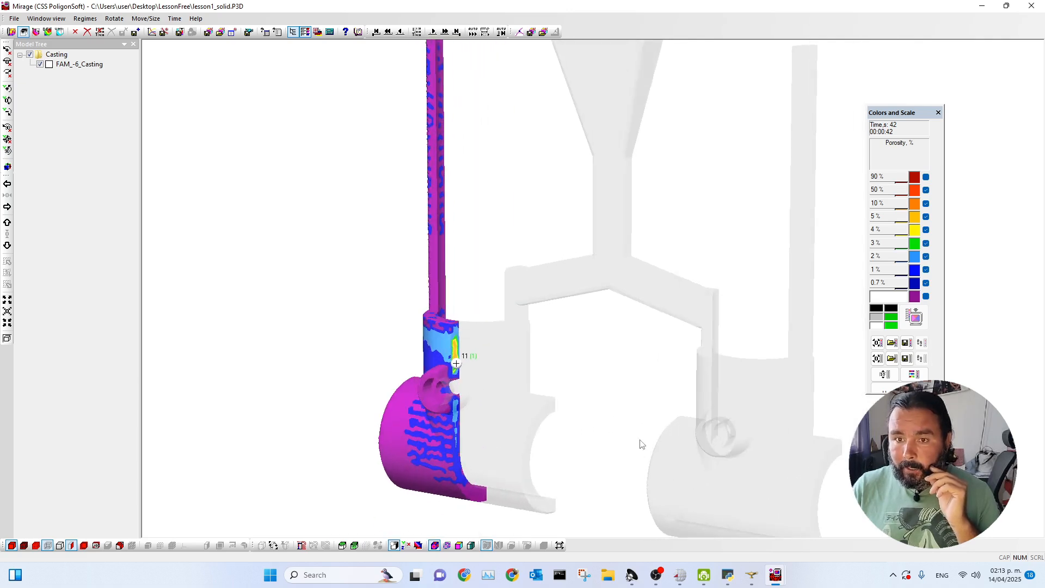
scroll(624, 438, down, 3)
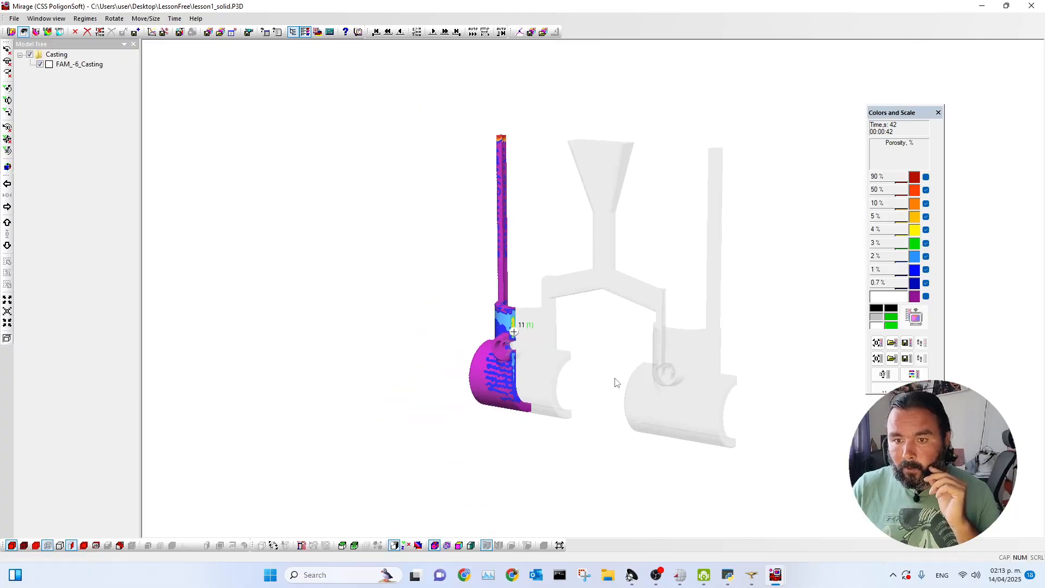
mouse_move(591, 353)
middle_down()
mouse_move(576, 355)
mouse_move(601, 354)
middle_up()
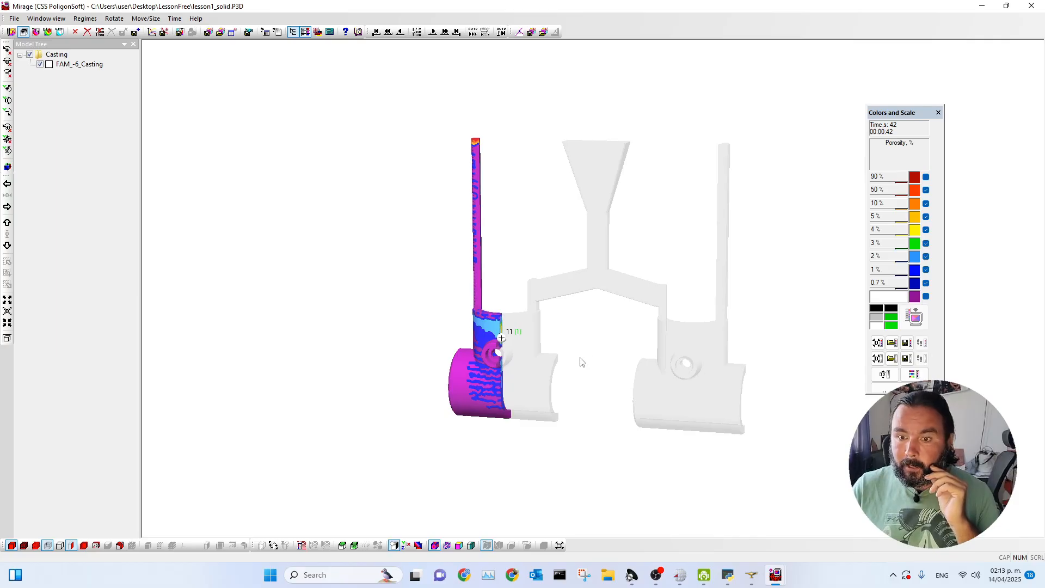
middle_drag(580, 362, 597, 357)
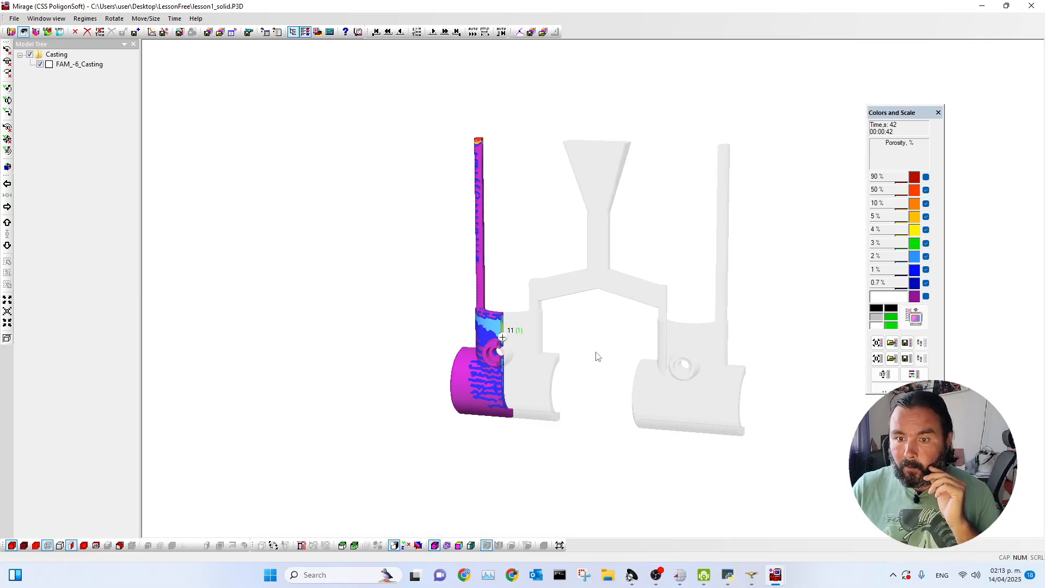
middle_drag(609, 346, 602, 349)
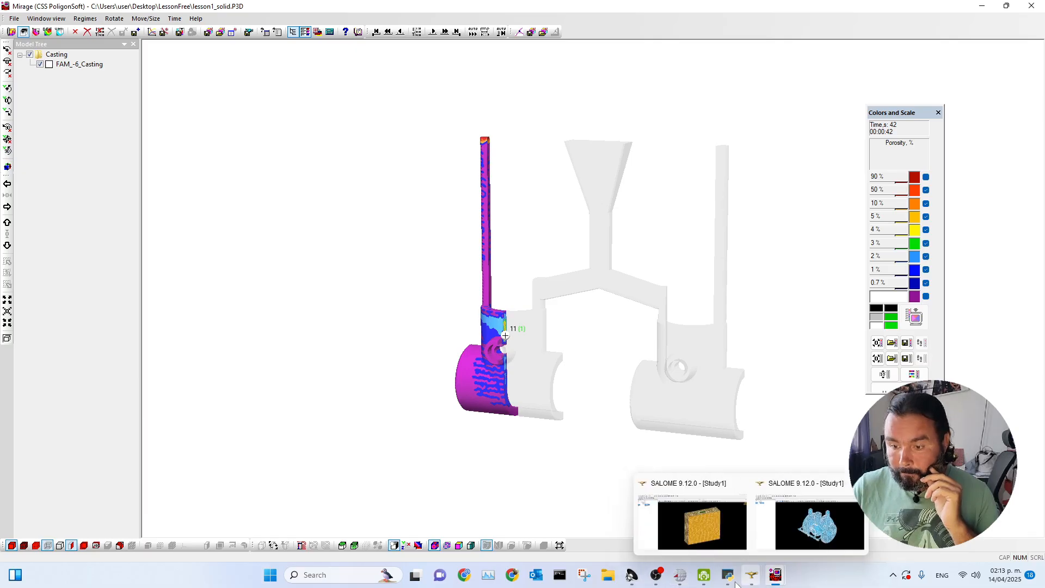
Switch to PoligonSoft Master and open the geometry lesson1.g3d from the LessonFree folder with the POLIGONSOFT file type.
click(680, 575)
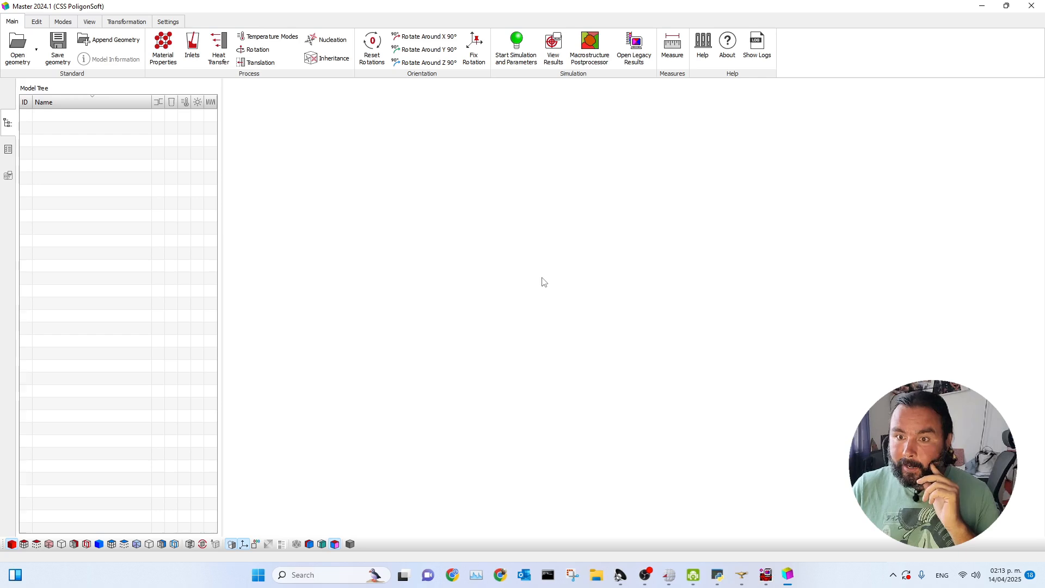
click(18, 44)
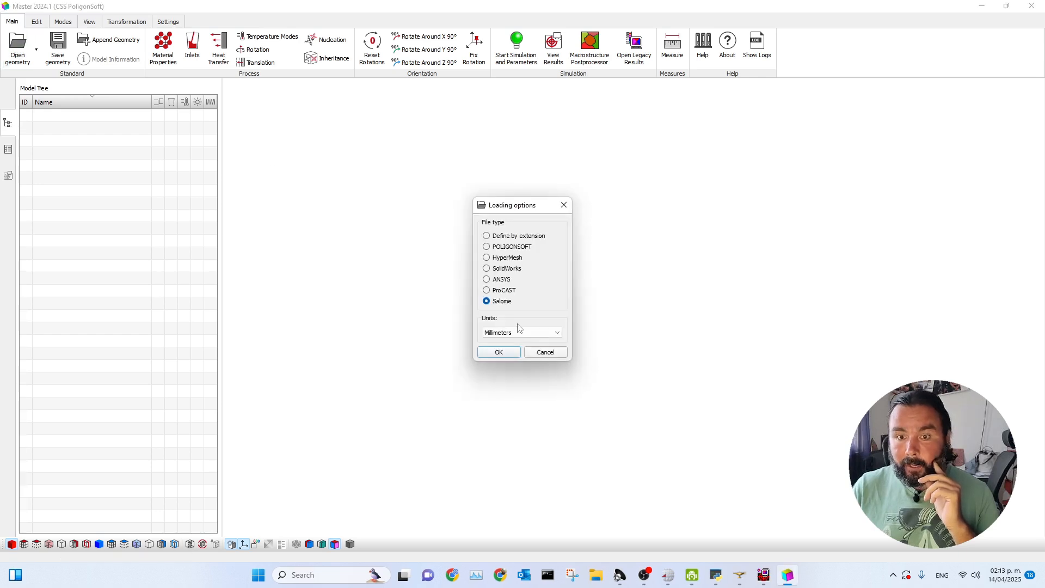
click(496, 248)
click(493, 353)
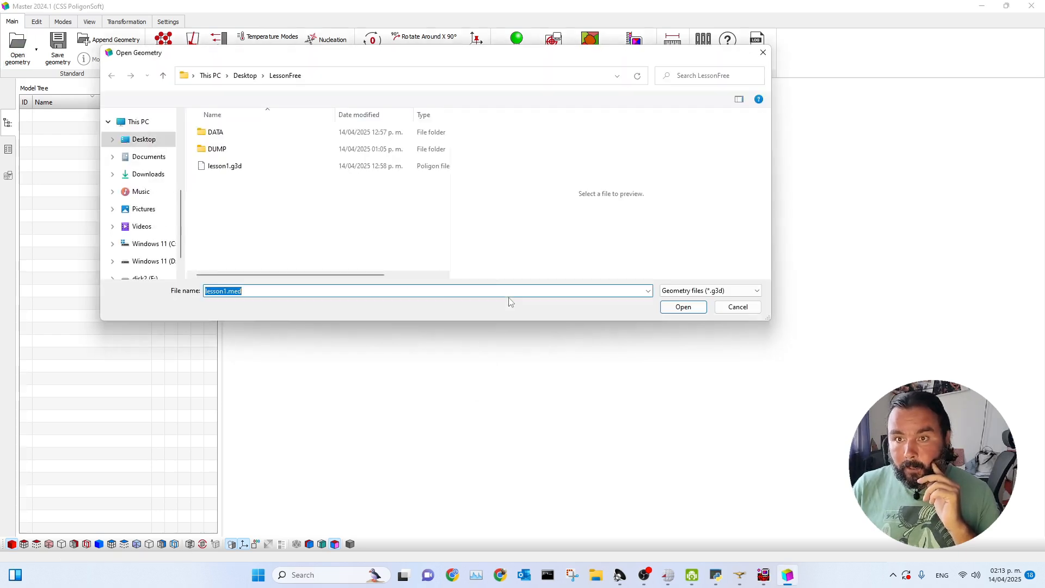
drag(285, 60, 449, 127)
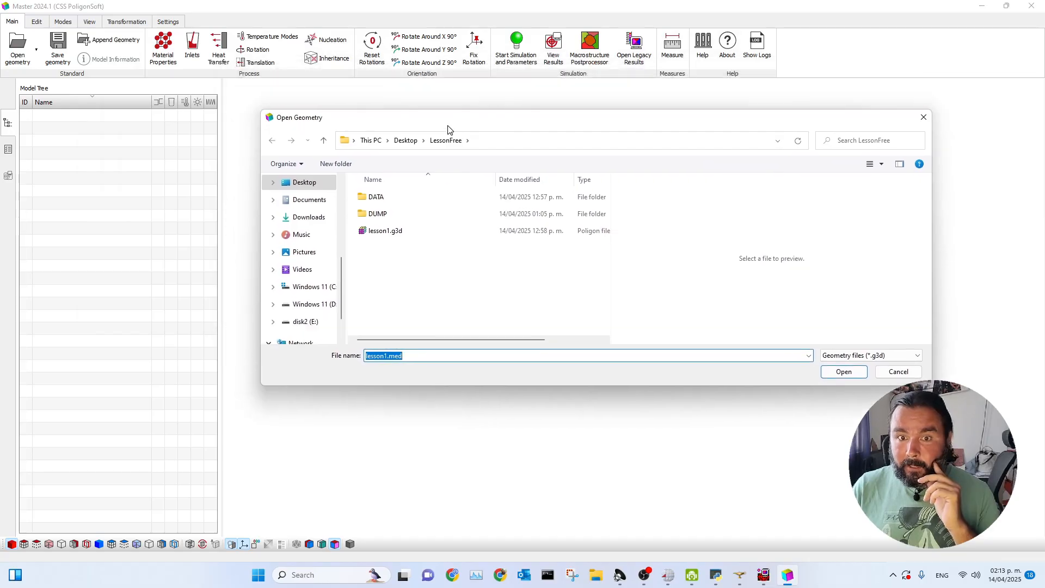
click(384, 231)
click(843, 372)
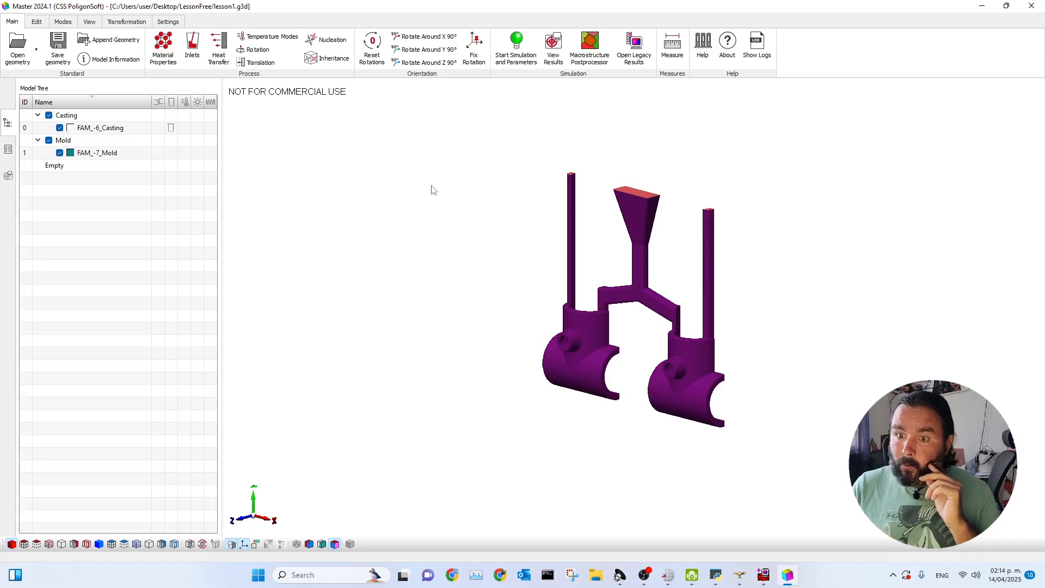
Review the general simulation parameters for temperatures, alloy, mold and heat transfer, closing them without starting a simulation.
click(516, 48)
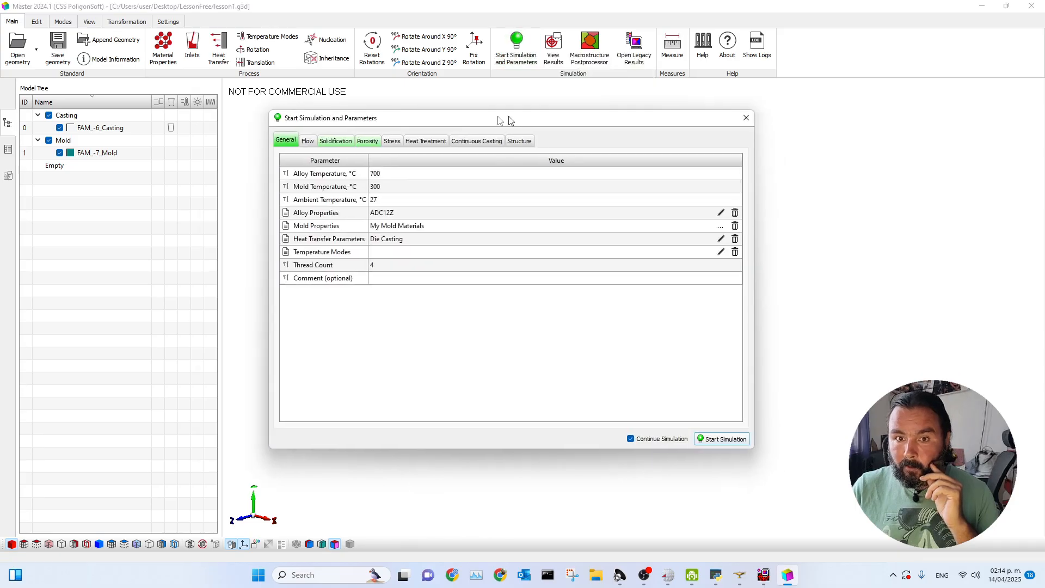
drag(520, 117, 363, 97)
click(260, 155)
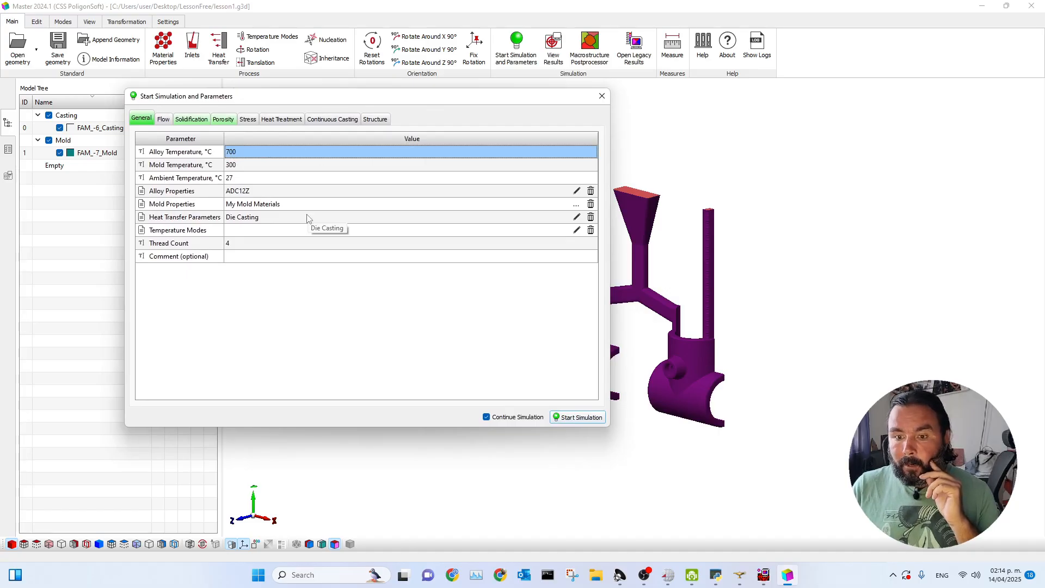
drag(316, 102, 383, 109)
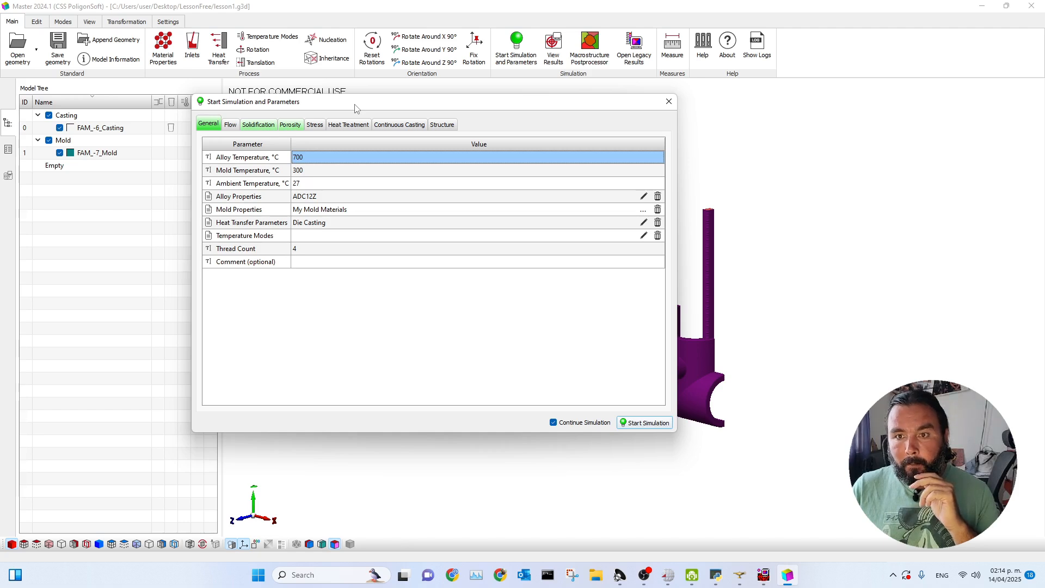
click(670, 103)
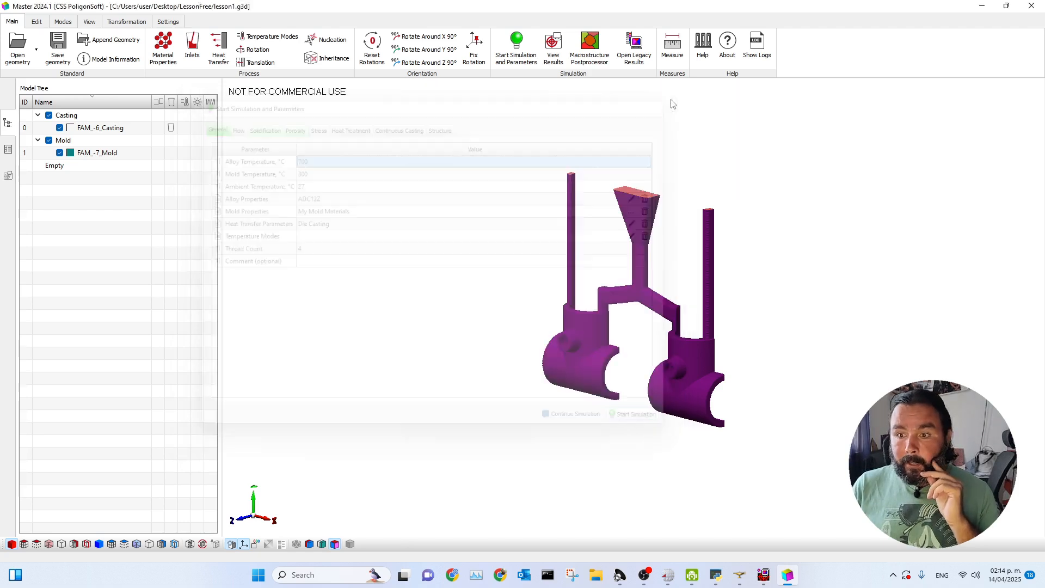
Switch to the Mirage window with the lesson1_solid.CST results and examine the liquid phase across the whole casting.
mouse_move(763, 575)
click(718, 540)
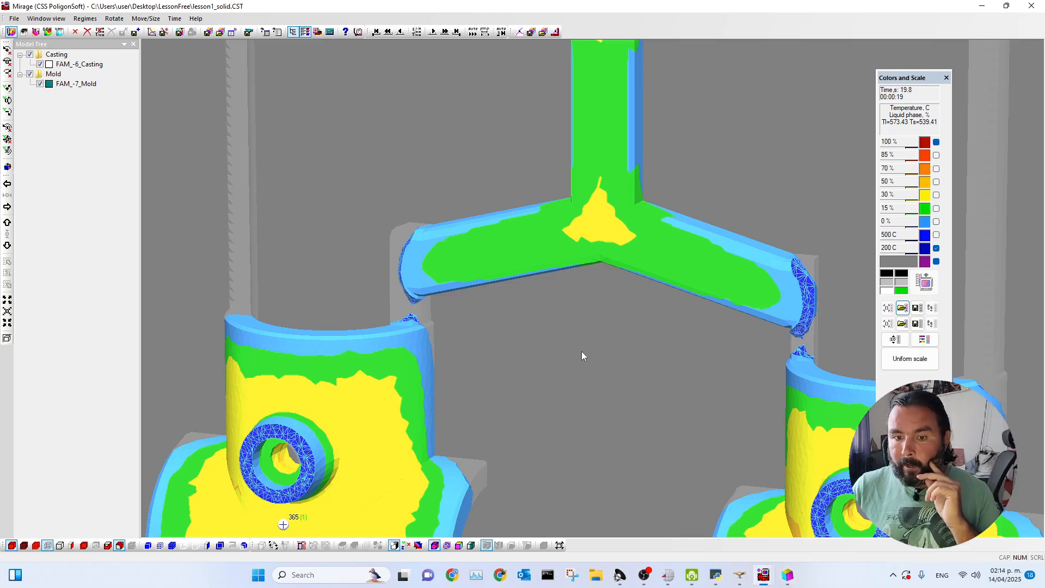
scroll(562, 349, down, 6)
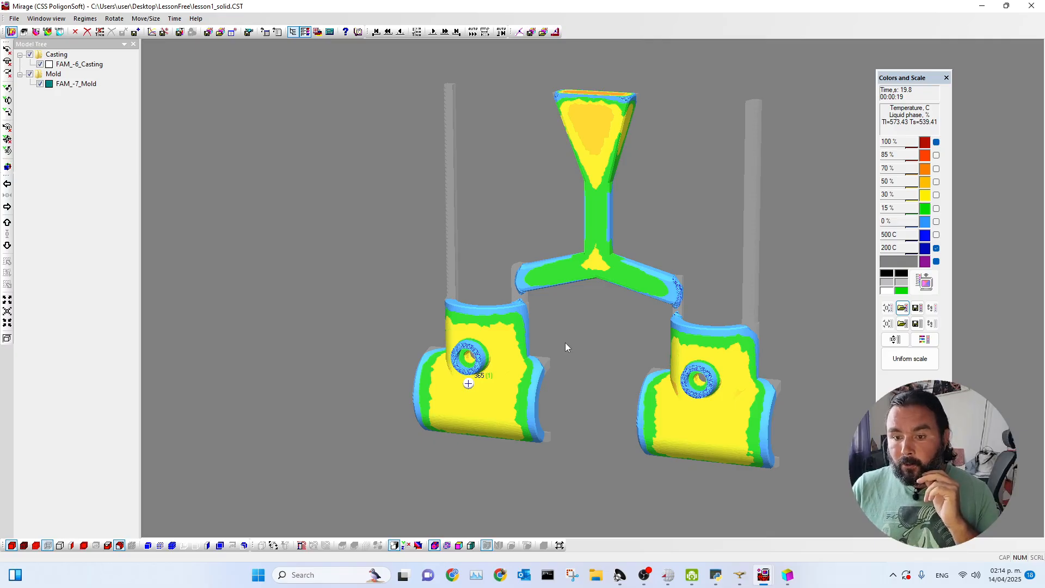
Switch to the SALOME study and examine the surface mesh Mesh_1 of the wheeled casting model.
mouse_move(739, 574)
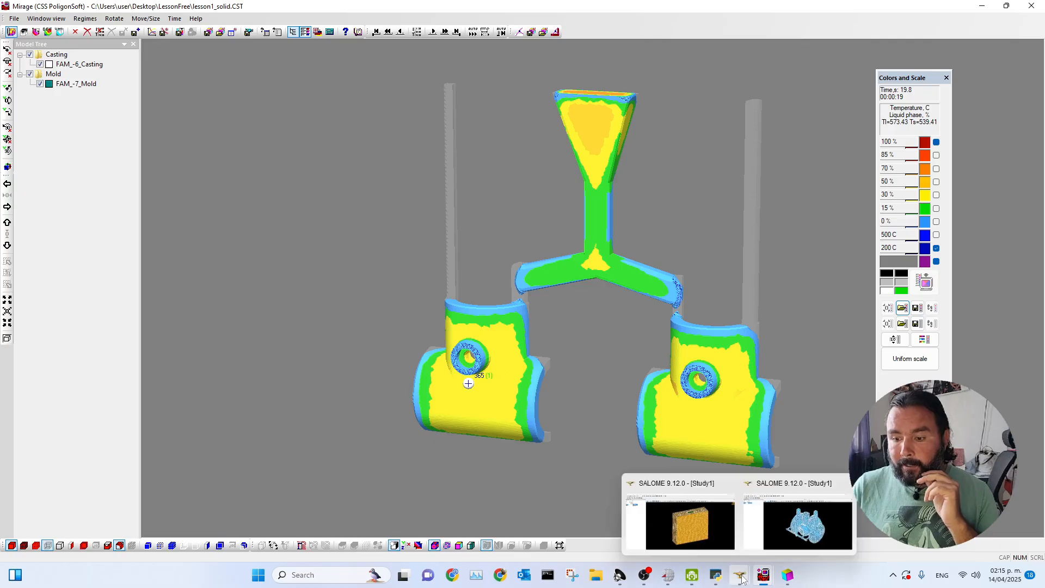
click(680, 522)
drag(632, 377, 625, 347)
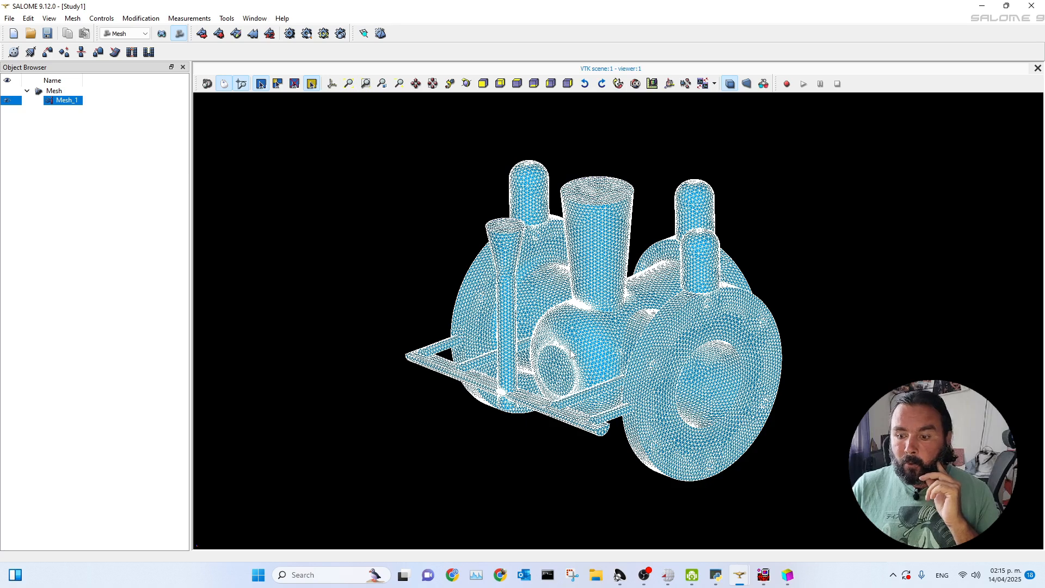
Return to the lesson1_solid.CST results in Mirage and examine the casting's temperature and liquid phase from a slightly turned angle.
mouse_move(765, 576)
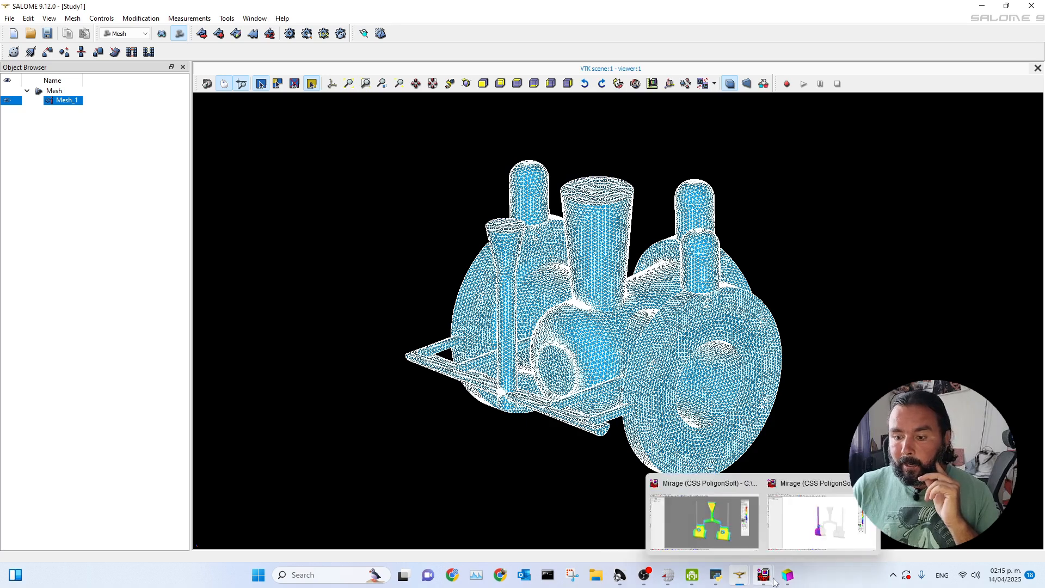
click(724, 541)
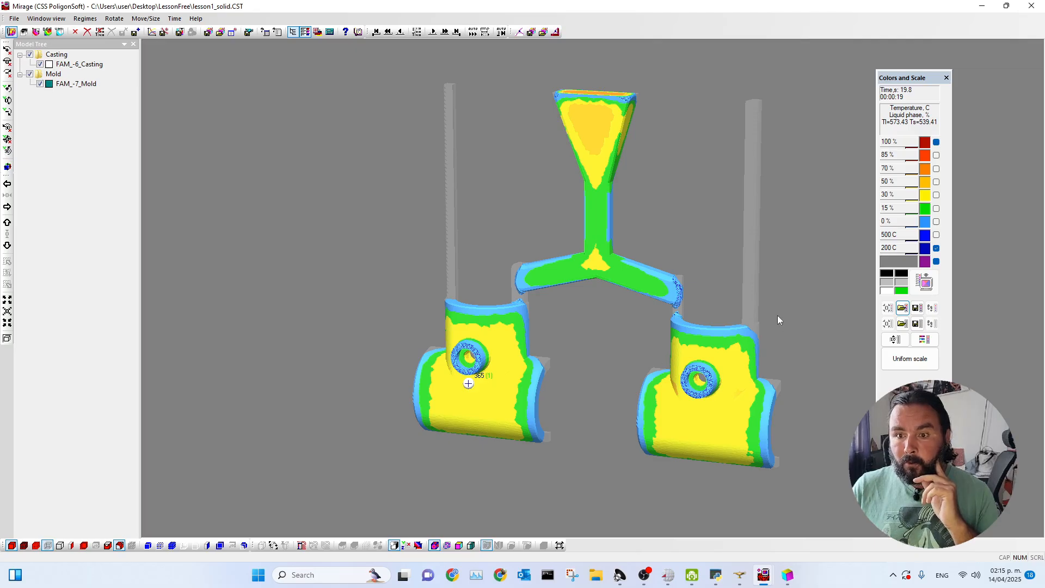
drag(774, 312, 756, 309)
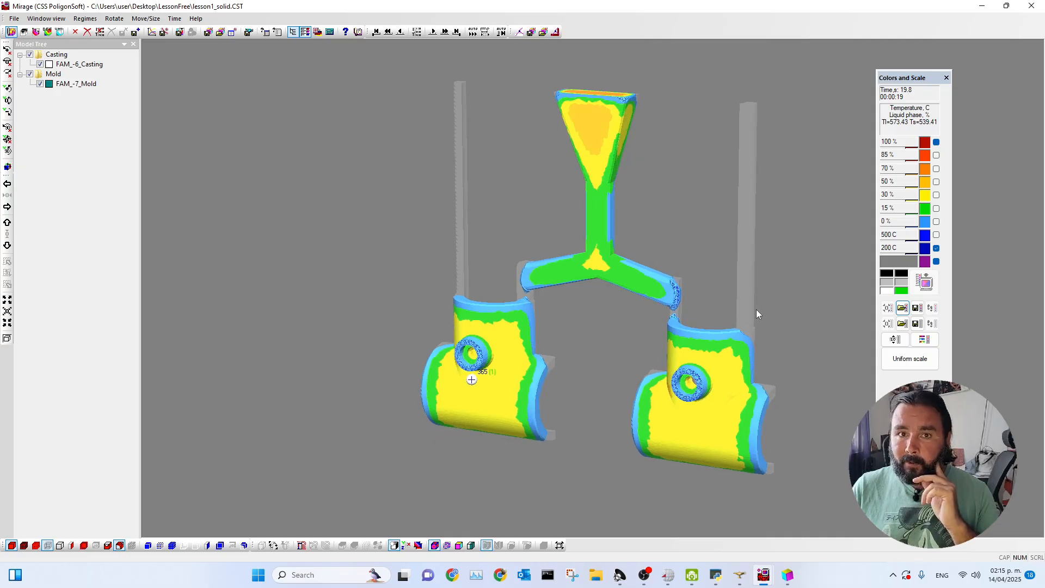